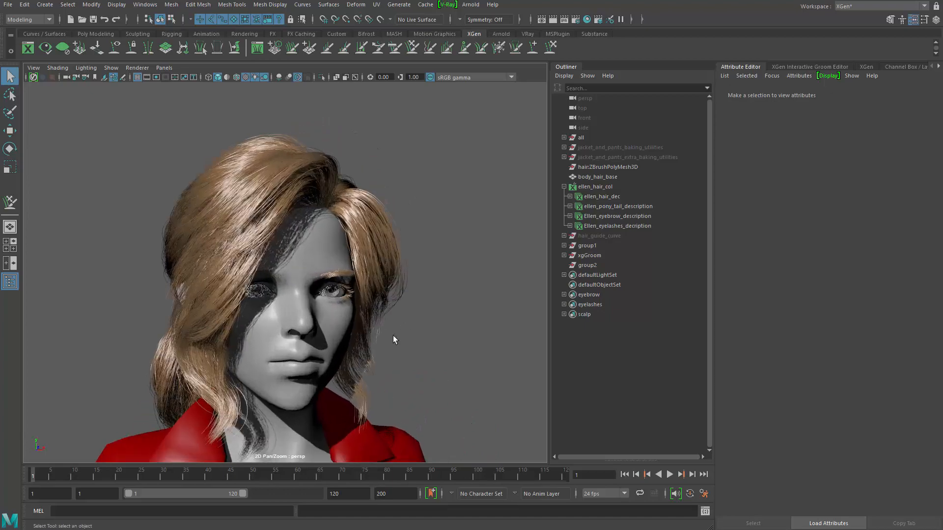
Step: Examine the character's hair groom and the modifiers and utilities of the eyelashes description in XGen
{"action": "mouse_move", "coordinate": [358, 310]}
{"action": "left_mouse_down", "text": "alt"}
{"action": "mouse_move", "coordinate": [302, 313]}
{"action": "mouse_move", "coordinate": [326, 332]}
{"action": "mouse_move", "coordinate": [312, 302]}
{"action": "mouse_move", "coordinate": [358, 316]}
{"action": "mouse_move", "coordinate": [431, 295]}
{"action": "mouse_move", "coordinate": [267, 341]}
{"action": "mouse_move", "coordinate": [358, 312]}
{"action": "mouse_move", "coordinate": [341, 273]}
{"action": "mouse_move", "coordinate": [350, 315]}
{"action": "left_mouse_up", "text": "alt"}
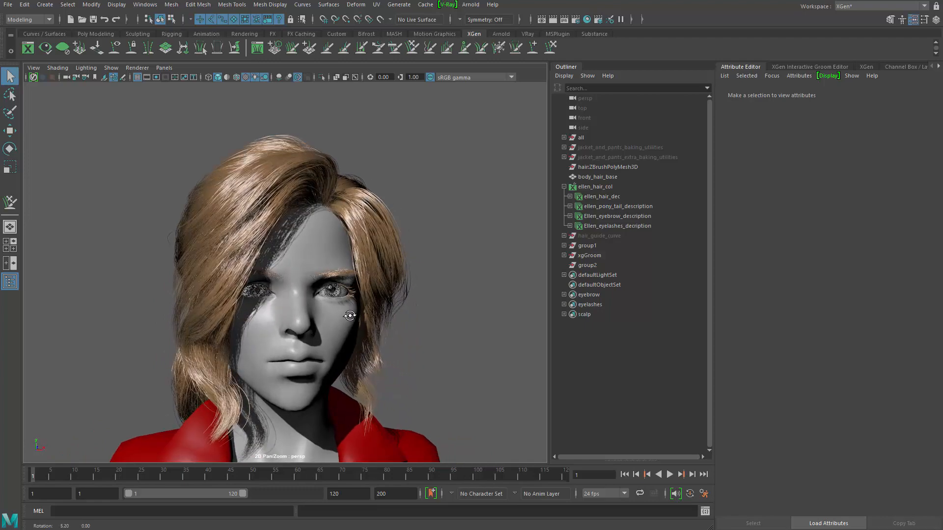
{"action": "left_click", "coordinate": [868, 67]}
{"action": "left_click", "coordinate": [846, 125]}
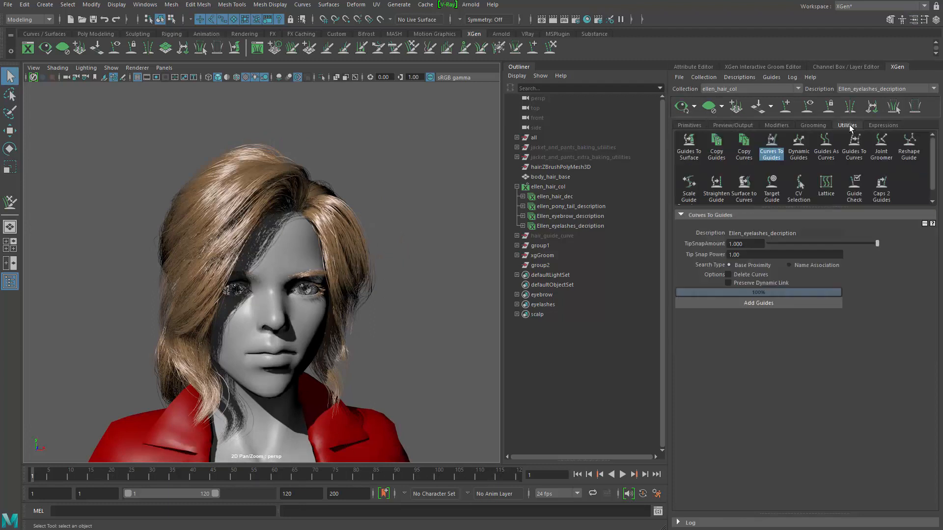
{"action": "left_click", "coordinate": [777, 126]}
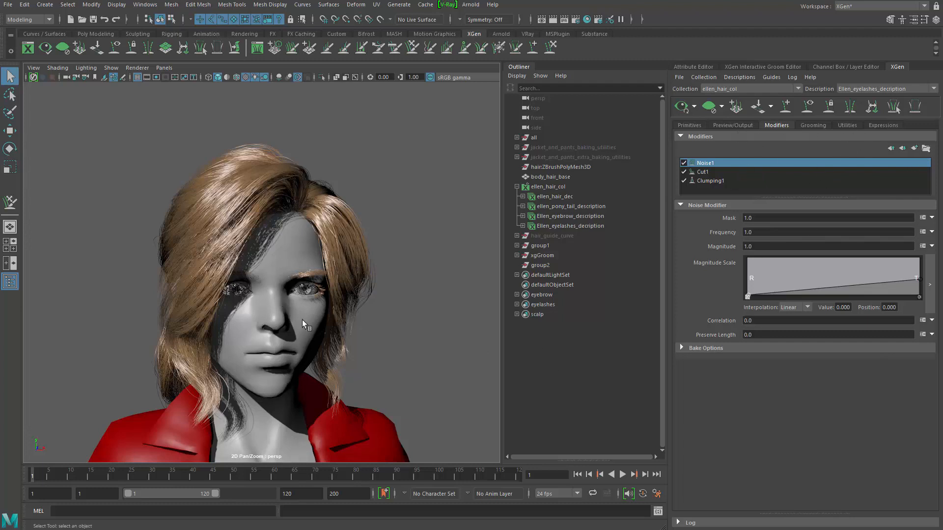
{"action": "left_click", "coordinate": [846, 126]}
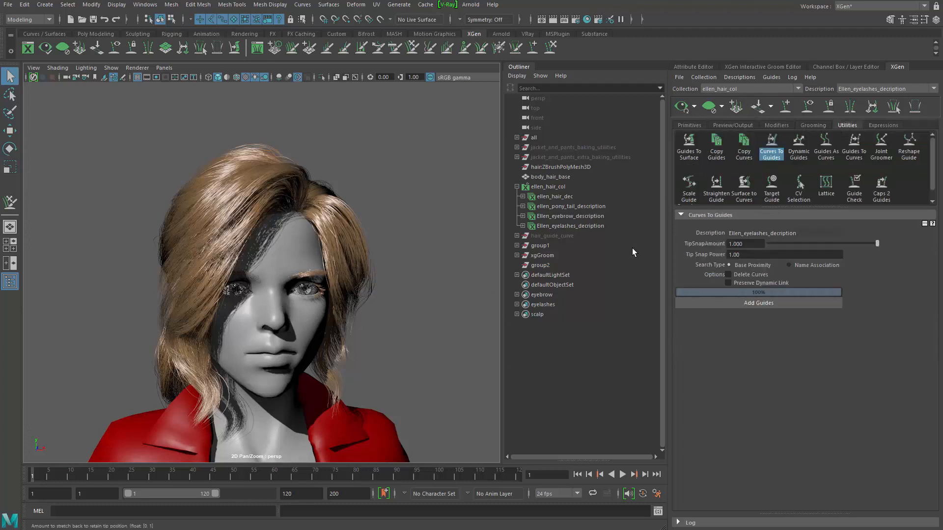
{"action": "left_click_drag", "start_coordinate": [440, 230], "coordinate": [209, 371], "text": "alt"}
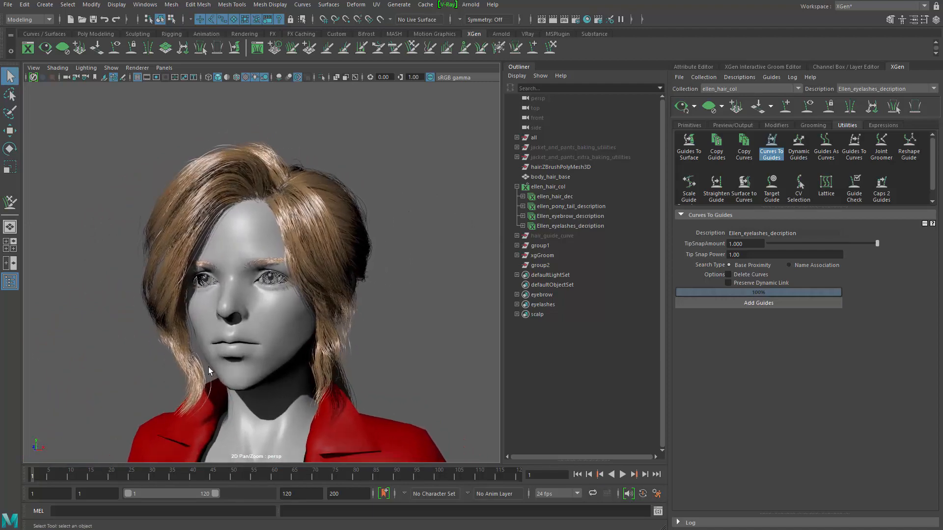
{"action": "left_click_drag", "start_coordinate": [338, 334], "coordinate": [375, 312], "text": "alt"}
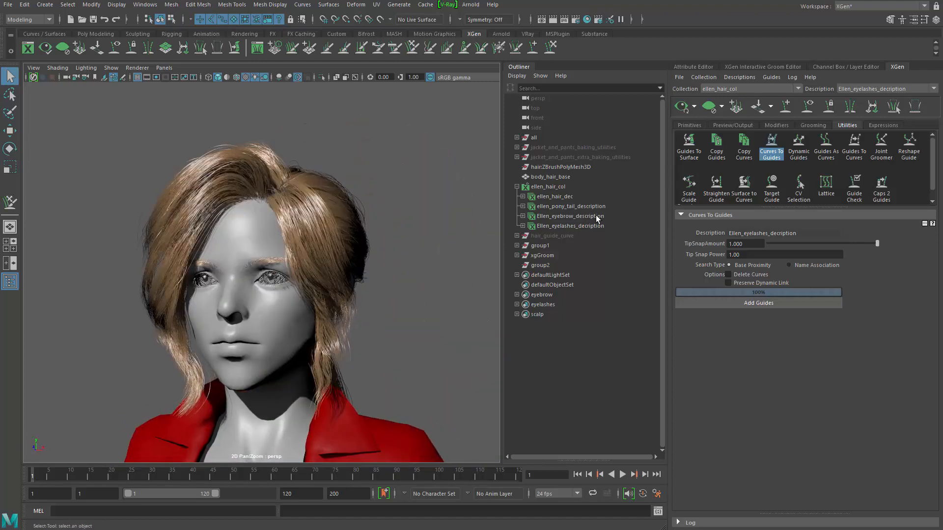
Step: Convert the hair, pony tail, eyebrow and eyelashes descriptions to interactive grooms with the output prefix "Inter"
{"action": "left_click", "coordinate": [578, 197]}
{"action": "left_click", "coordinate": [576, 226], "text": "shift"}
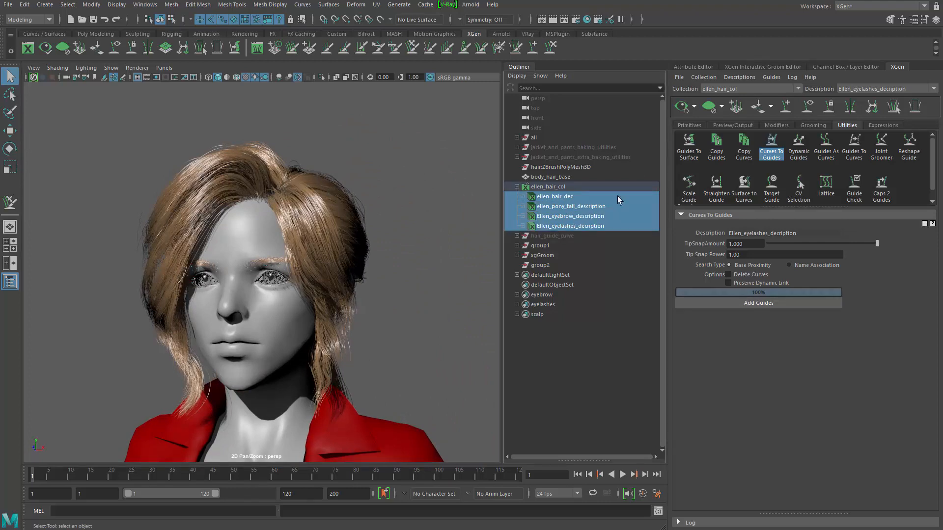
{"action": "left_click", "coordinate": [399, 4]}
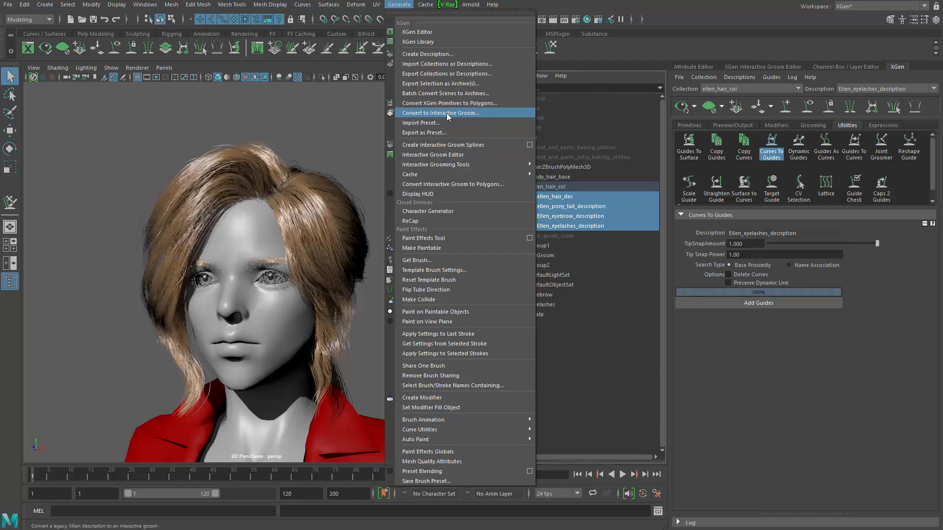
{"action": "left_click", "coordinate": [446, 113]}
{"action": "left_click_drag", "start_coordinate": [413, 239], "coordinate": [436, 222]}
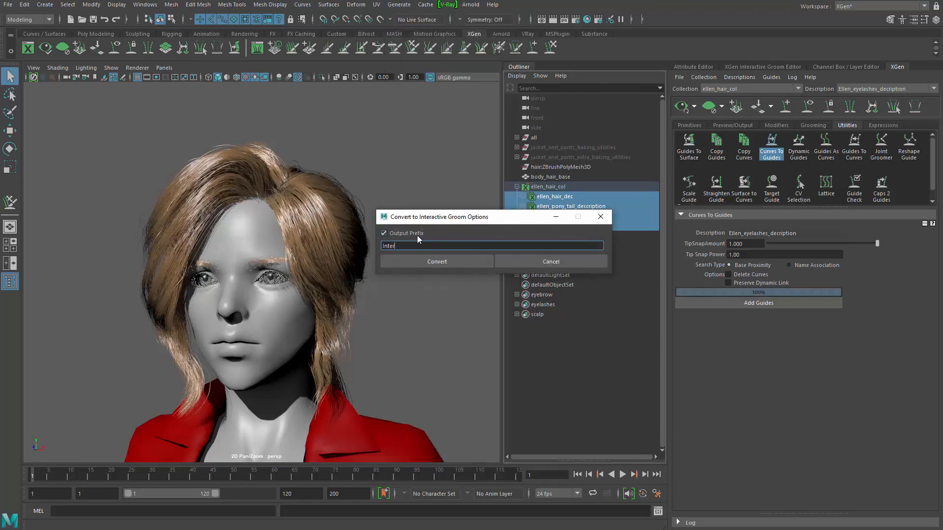
{"action": "left_click_drag", "start_coordinate": [432, 220], "coordinate": [408, 272]}
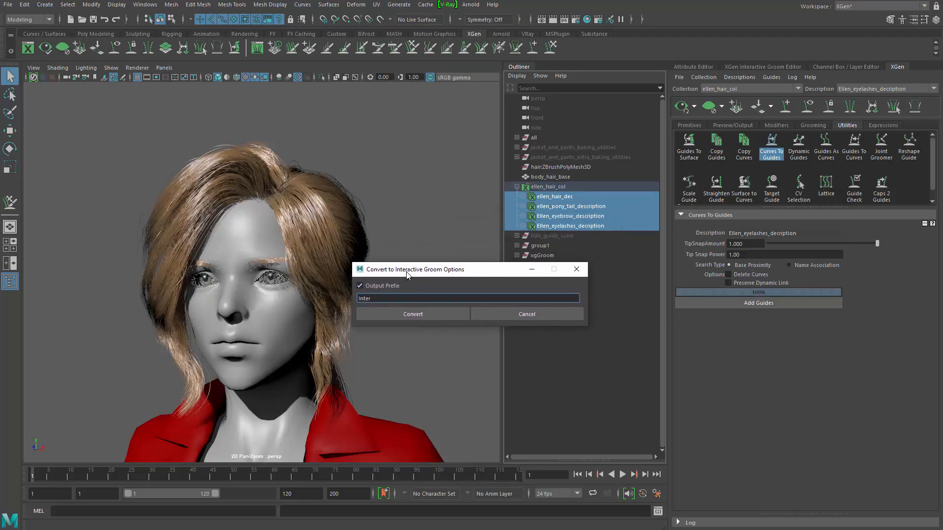
{"action": "left_click", "coordinate": [386, 314]}
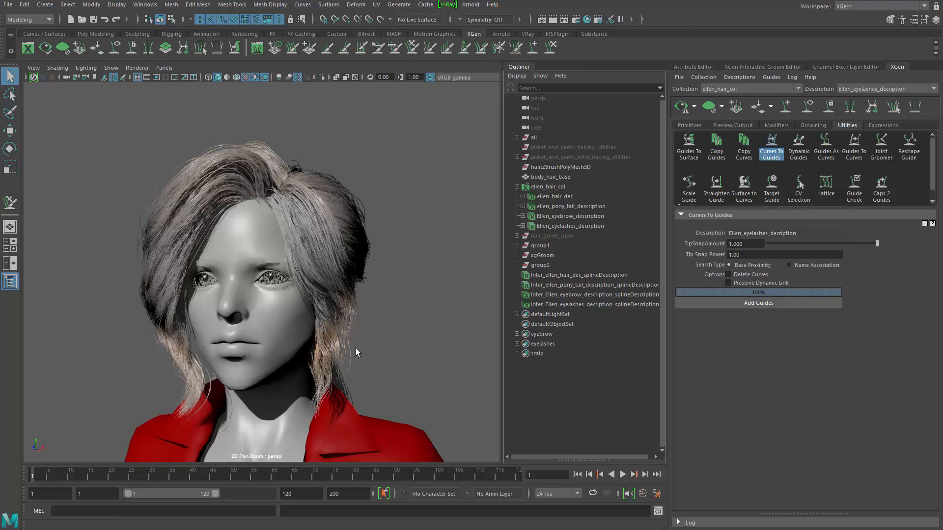
Step: Hide the original ellen_hair_col collection and collapse it in the Outliner
{"action": "left_click_drag", "start_coordinate": [346, 337], "coordinate": [403, 310], "text": "alt"}
{"action": "left_click", "coordinate": [555, 276]}
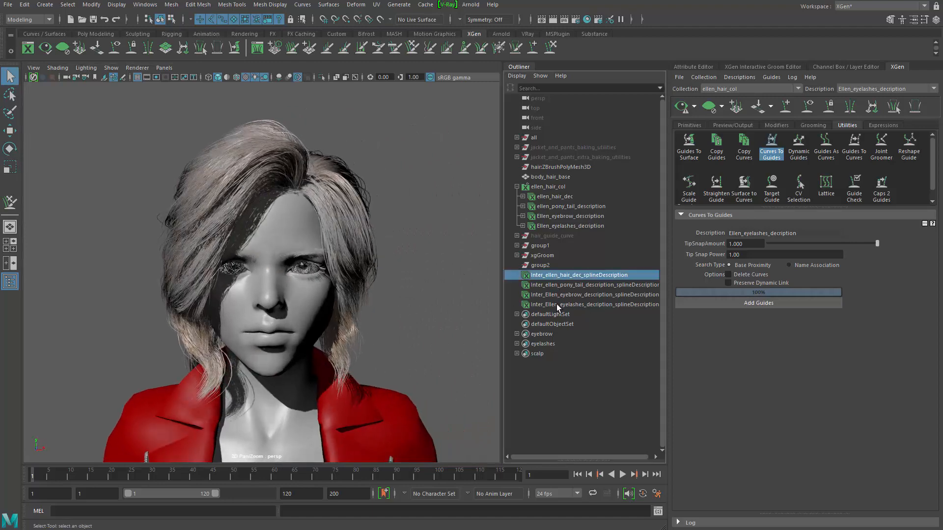
{"action": "left_click", "coordinate": [556, 304], "text": "shift"}
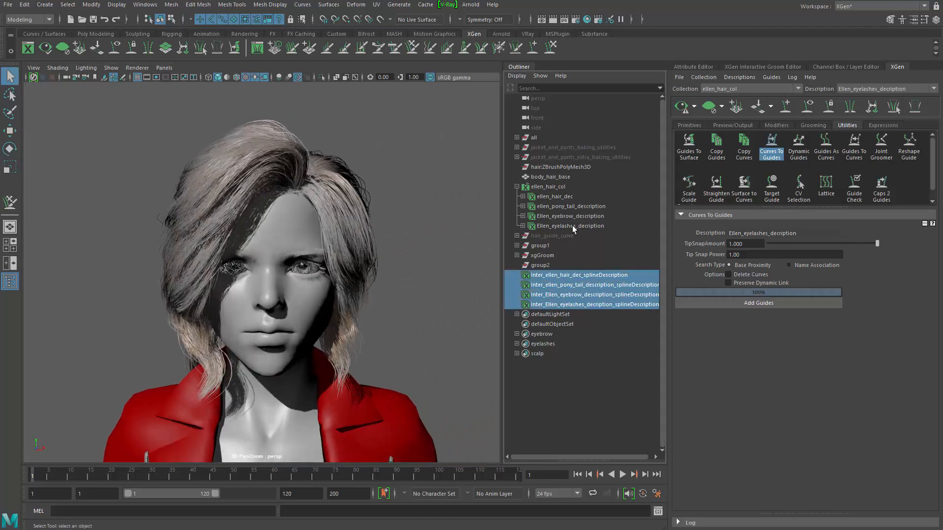
{"action": "left_click", "coordinate": [559, 187]}
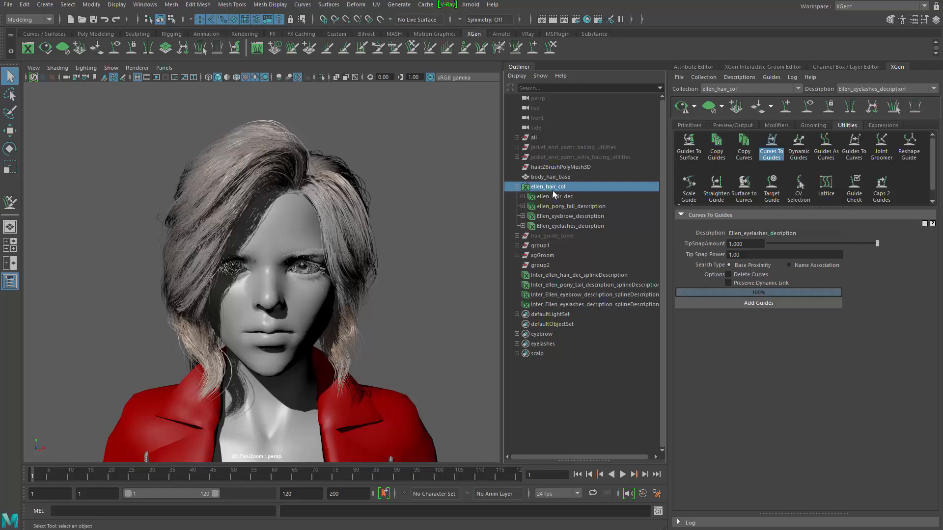
{"action": "key", "text": "ctrl+h"}
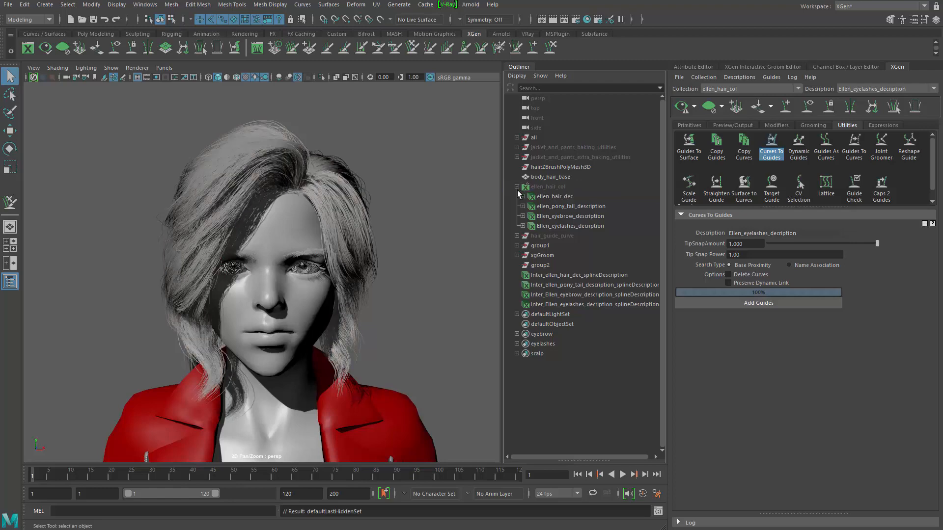
{"action": "left_click", "coordinate": [517, 187]}
Step: Select the four Inter_ spline descriptions and switch to the XGen - Interactive Groom workspace
{"action": "left_click", "coordinate": [554, 236]}
{"action": "left_click", "coordinate": [547, 264], "text": "shift"}
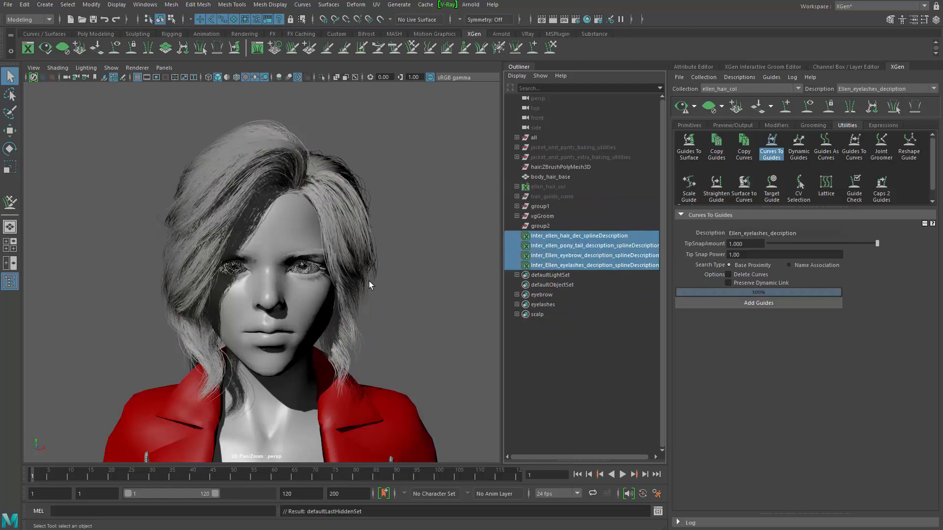
{"action": "left_click_drag", "start_coordinate": [370, 281], "coordinate": [397, 235], "text": "alt"}
{"action": "left_click", "coordinate": [849, 7]}
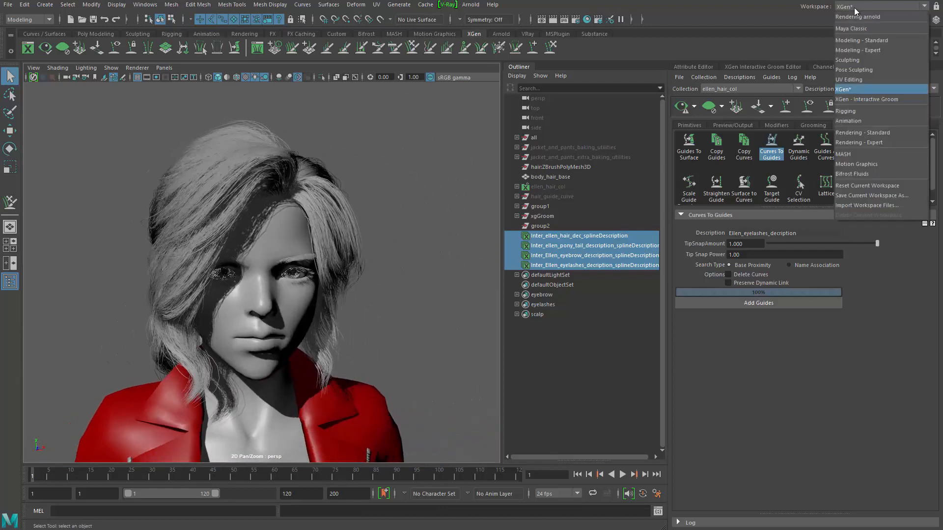
{"action": "left_click", "coordinate": [858, 100]}
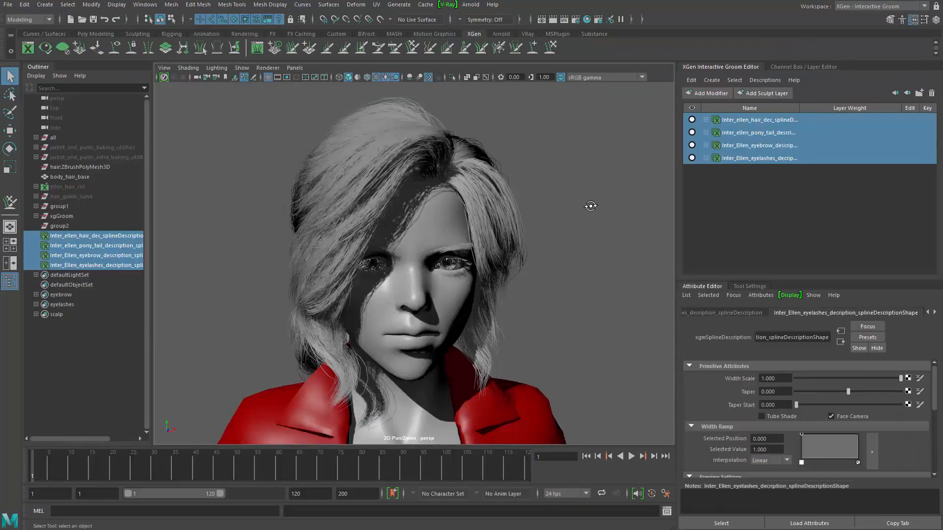
Step: Assign a new Arnold aiStandardHair material to the four selected interactive groom descriptions
{"action": "left_click_drag", "start_coordinate": [591, 204], "coordinate": [497, 200], "text": "alt"}
{"action": "middle_click_drag", "start_coordinate": [498, 201], "coordinate": [447, 210], "text": "alt"}
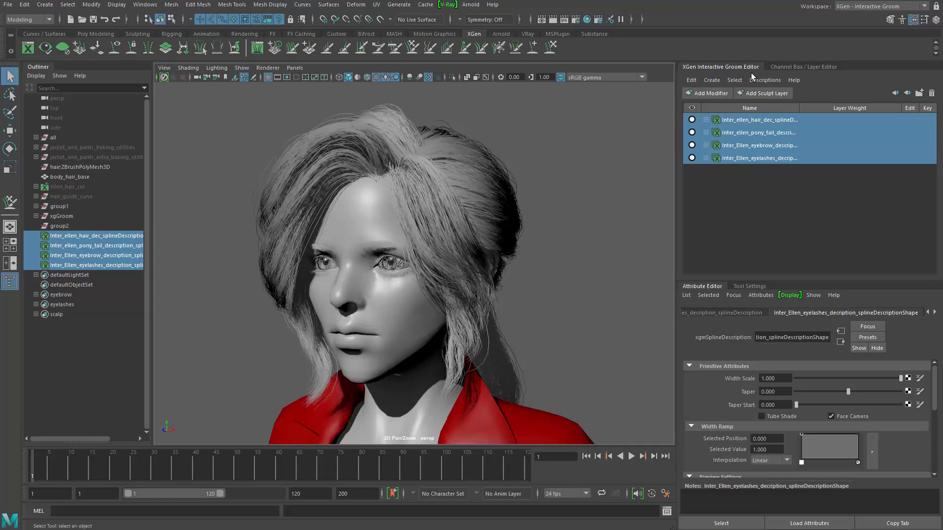
{"action": "left_click_drag", "start_coordinate": [523, 251], "coordinate": [500, 210], "text": "alt"}
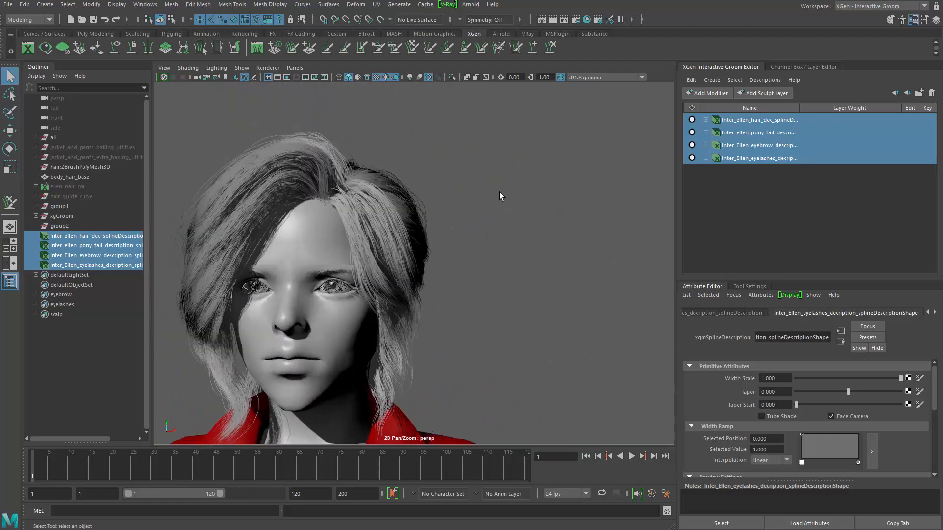
{"action": "right_click", "coordinate": [503, 184]}
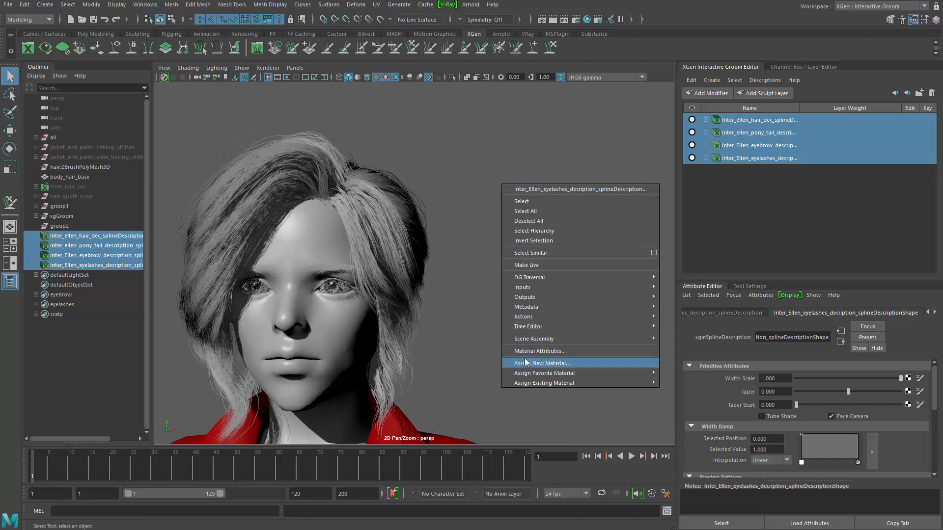
{"action": "left_click", "coordinate": [527, 364]}
{"action": "left_click_drag", "start_coordinate": [549, 20], "coordinate": [528, 67]}
{"action": "left_click", "coordinate": [496, 159]}
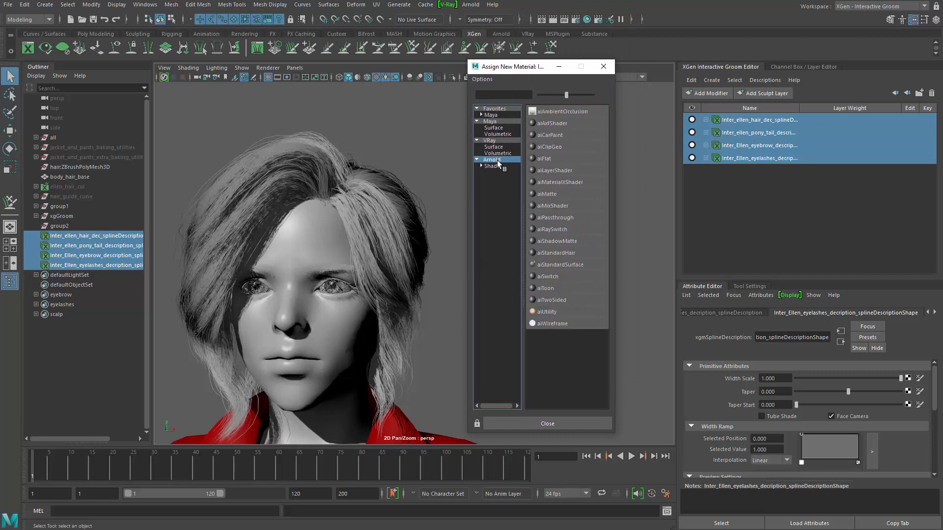
{"action": "left_click", "coordinate": [559, 253]}
{"action": "mouse_move", "coordinate": [497, 221]}
{"action": "left_mouse_down", "text": "alt"}
{"action": "mouse_move", "coordinate": [349, 233]}
{"action": "mouse_move", "coordinate": [486, 241]}
{"action": "mouse_move", "coordinate": [491, 306]}
{"action": "mouse_move", "coordinate": [415, 211]}
{"action": "mouse_move", "coordinate": [447, 229]}
{"action": "mouse_move", "coordinate": [511, 231]}
{"action": "left_mouse_up", "text": "alt"}
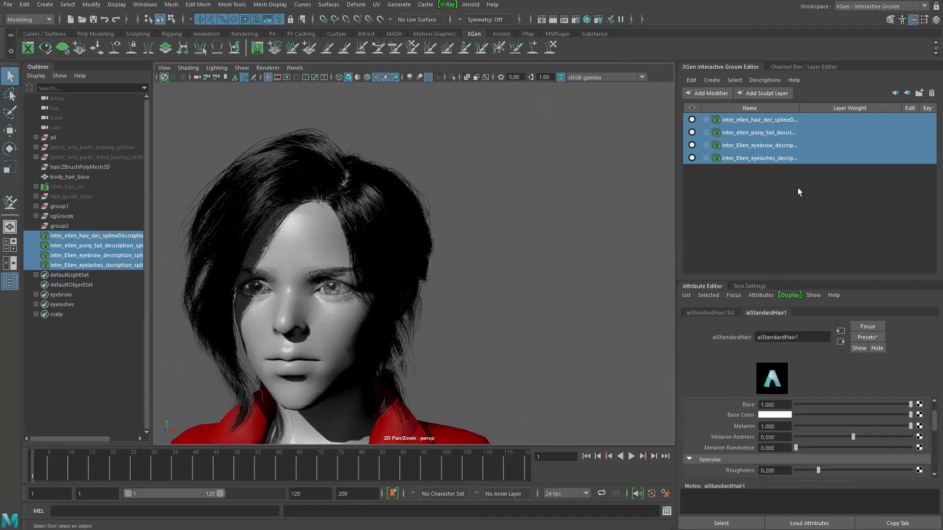
Step: Rename the new hair material as Ellen_Hair_Mtl
{"action": "left_click", "coordinate": [815, 340]}
{"action": "double_click", "coordinate": [813, 341]}
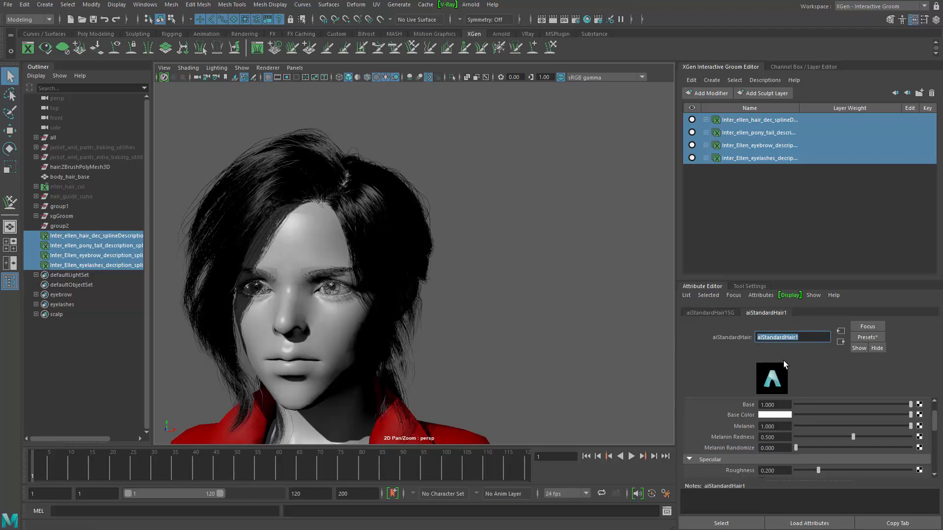
{"action": "type", "text": "Ellen_Hair_Mtl"}
{"action": "key", "text": "Return"}
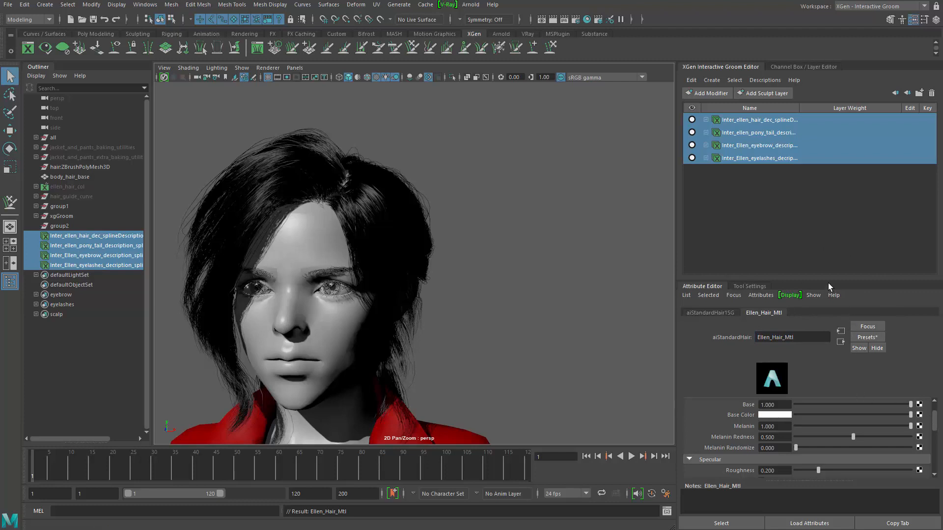
Step: Enlarge the Attribute Editor area and set the hair material's Melanin to 0.345 and Melanin Redness to 0
{"action": "left_click_drag", "start_coordinate": [781, 281], "coordinate": [794, 213]}
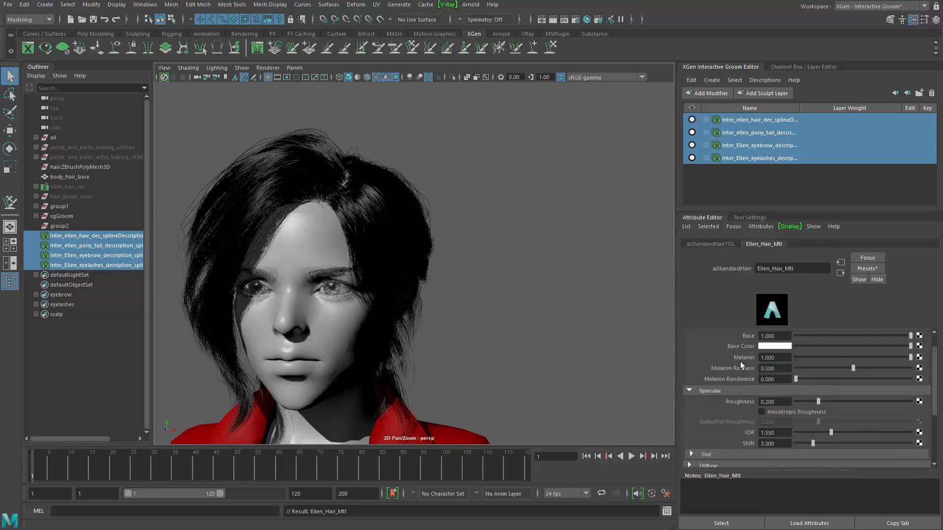
{"action": "mouse_move", "coordinate": [879, 360]}
{"action": "left_mouse_down"}
{"action": "mouse_move", "coordinate": [807, 351]}
{"action": "mouse_move", "coordinate": [906, 350]}
{"action": "mouse_move", "coordinate": [865, 357]}
{"action": "left_mouse_up"}
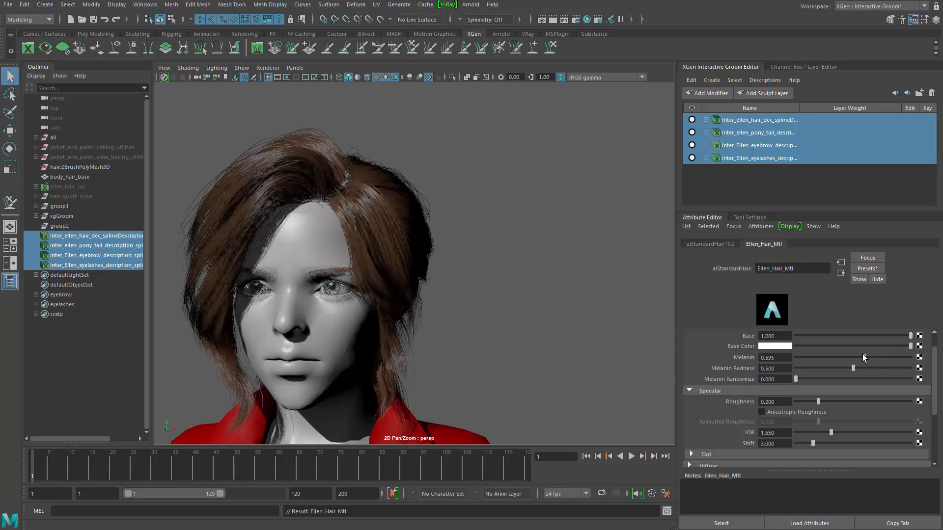
{"action": "mouse_move", "coordinate": [854, 354]}
{"action": "left_mouse_down"}
{"action": "mouse_move", "coordinate": [817, 358]}
{"action": "mouse_move", "coordinate": [880, 353]}
{"action": "mouse_move", "coordinate": [838, 360]}
{"action": "left_mouse_up"}
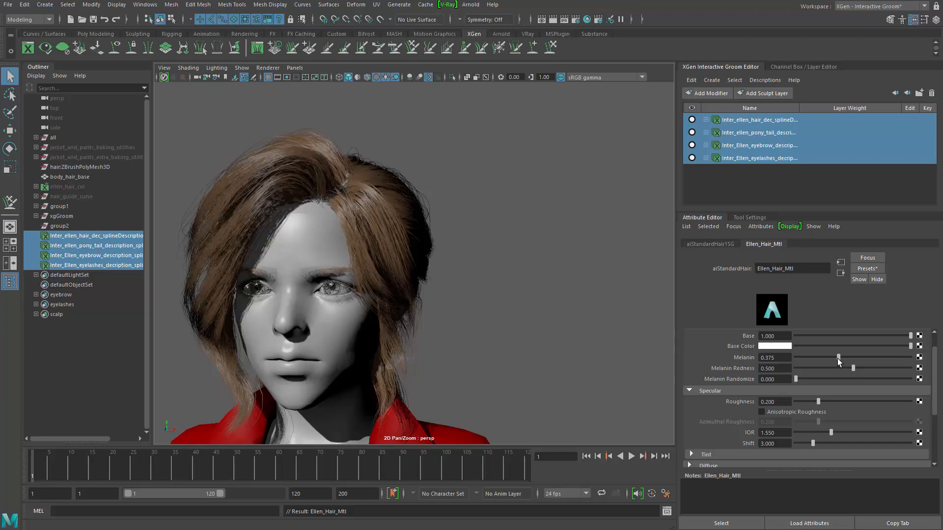
{"action": "mouse_move", "coordinate": [841, 357]}
{"action": "left_mouse_down"}
{"action": "mouse_move", "coordinate": [881, 349]}
{"action": "mouse_move", "coordinate": [835, 358]}
{"action": "mouse_move", "coordinate": [855, 369]}
{"action": "left_mouse_up"}
{"action": "left_click_drag", "start_coordinate": [920, 369], "coordinate": [909, 369]}
{"action": "left_click_drag", "start_coordinate": [741, 368], "coordinate": [689, 367]}
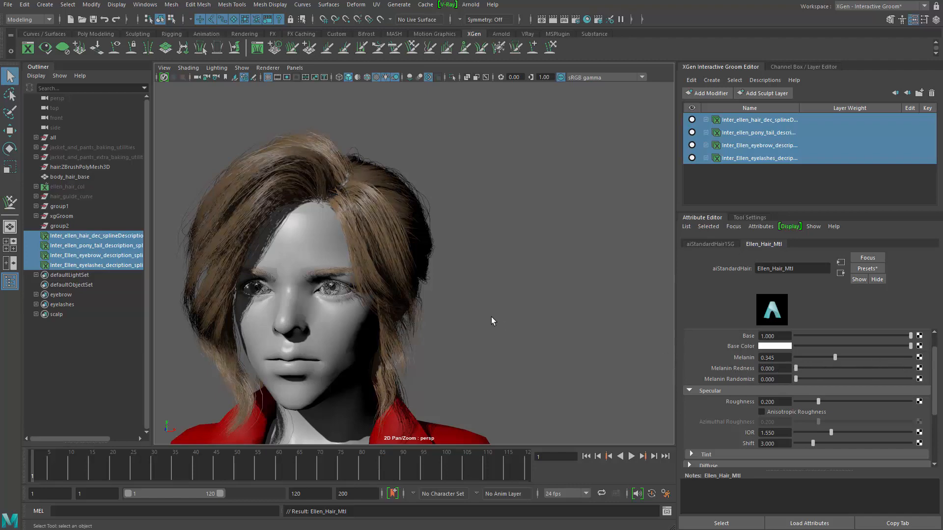
Step: Inspect the hair colour around the head and set the hair material's Melanin to 0
{"action": "left_click_drag", "start_coordinate": [470, 305], "coordinate": [592, 280], "text": "alt"}
{"action": "right_click_drag", "start_coordinate": [593, 280], "coordinate": [276, 305], "text": "alt"}
{"action": "left_click_drag", "start_coordinate": [276, 305], "coordinate": [335, 304], "text": "alt"}
{"action": "right_click_drag", "start_coordinate": [335, 304], "coordinate": [282, 407], "text": "alt"}
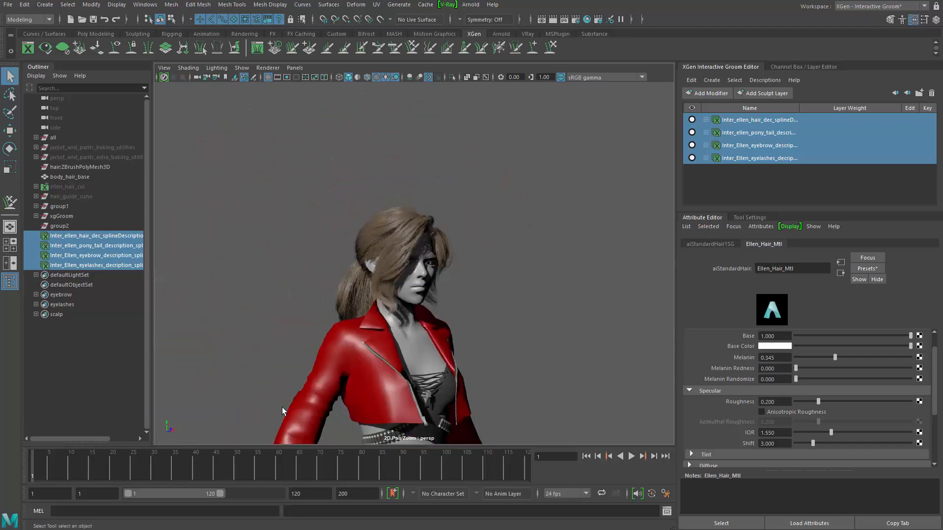
{"action": "right_click_drag", "start_coordinate": [462, 396], "coordinate": [595, 317], "text": "alt"}
{"action": "left_click_drag", "start_coordinate": [594, 317], "coordinate": [594, 295], "text": "alt"}
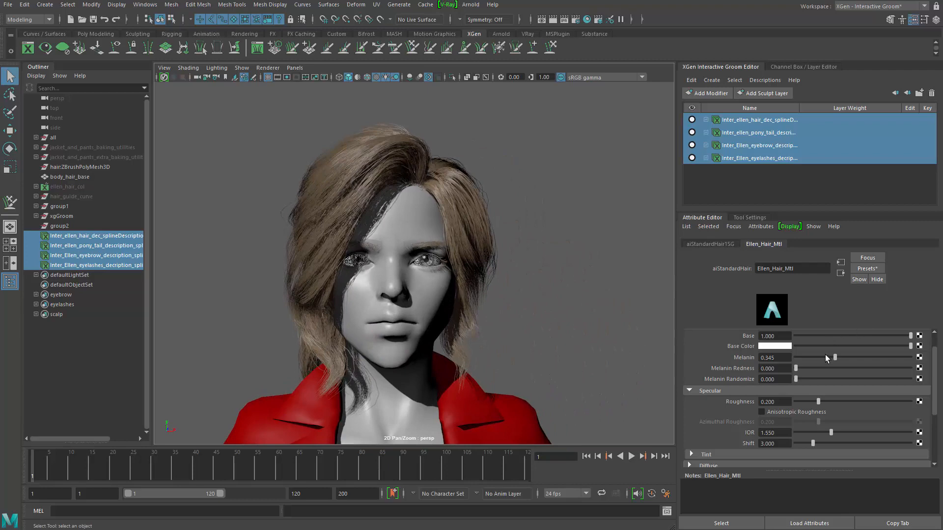
{"action": "left_click_drag", "start_coordinate": [828, 358], "coordinate": [786, 359]}
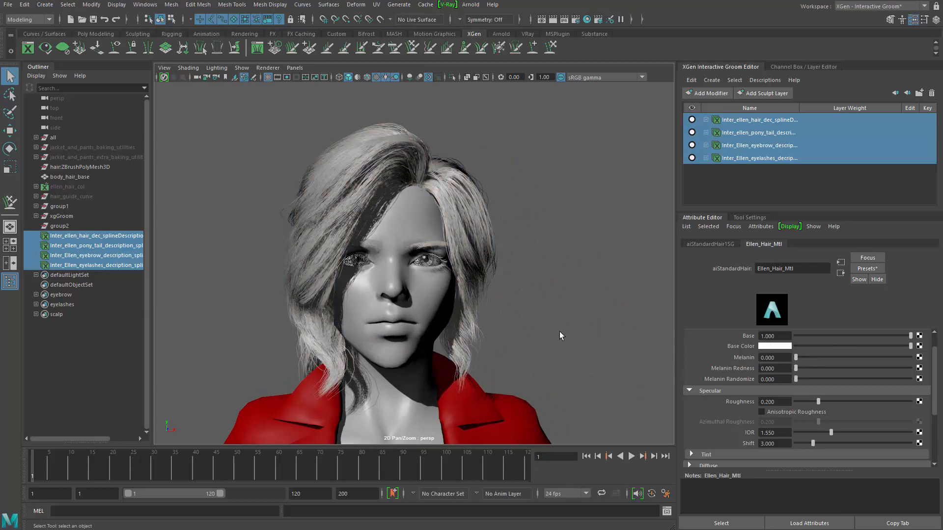
Step: Change the hair material's Base Color to bright cyan-blue with RGB 0, 0.774, 1
{"action": "left_click_drag", "start_coordinate": [559, 332], "coordinate": [535, 310], "text": "alt"}
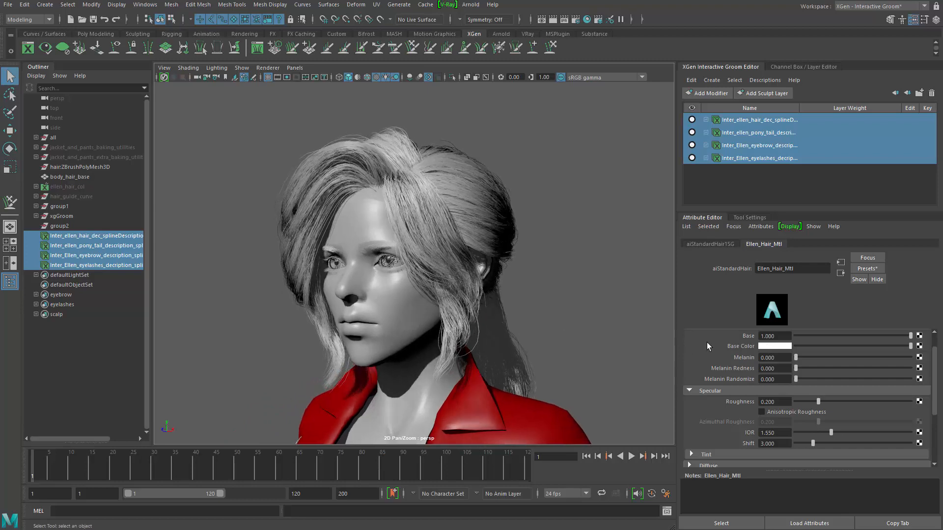
{"action": "left_click", "coordinate": [773, 346]}
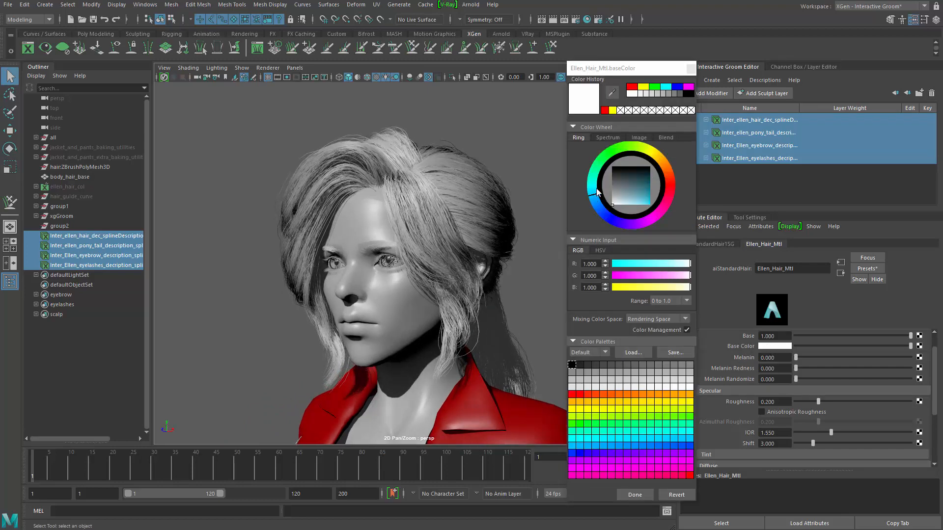
{"action": "left_click_drag", "start_coordinate": [625, 194], "coordinate": [664, 205]}
{"action": "mouse_move", "coordinate": [529, 286]}
{"action": "left_mouse_down", "text": "alt"}
{"action": "mouse_move", "coordinate": [538, 284]}
{"action": "mouse_move", "coordinate": [347, 285]}
{"action": "mouse_move", "coordinate": [374, 320]}
{"action": "mouse_move", "coordinate": [493, 310]}
{"action": "mouse_move", "coordinate": [532, 284]}
{"action": "mouse_move", "coordinate": [563, 285]}
{"action": "mouse_move", "coordinate": [526, 282]}
{"action": "left_mouse_up", "text": "alt"}
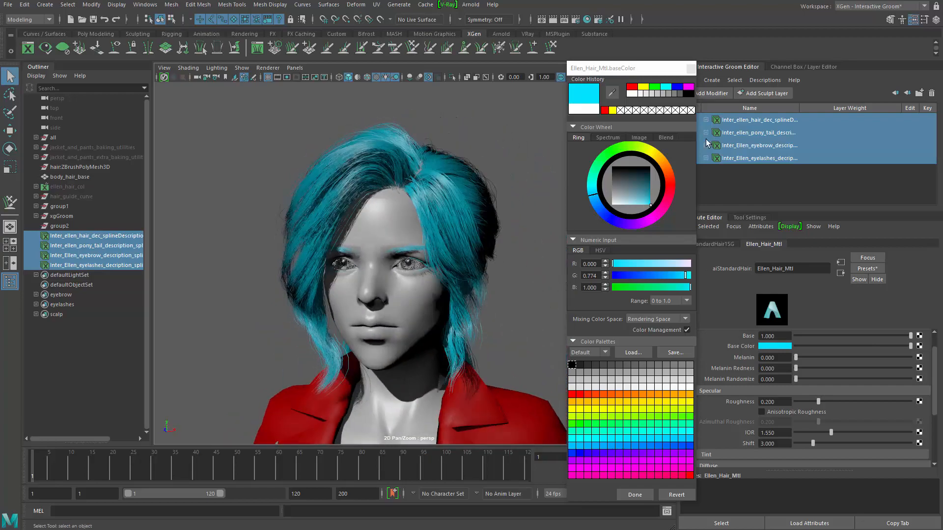
Step: Return the hair material's Base Color to white and apply the Dark_Brown hair preset
{"action": "left_click", "coordinate": [691, 69]}
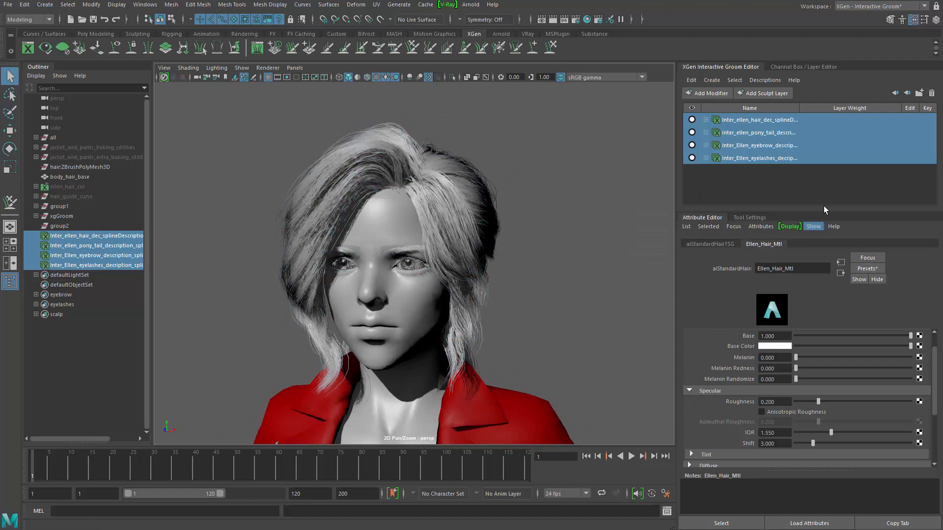
{"action": "left_click", "coordinate": [867, 270]}
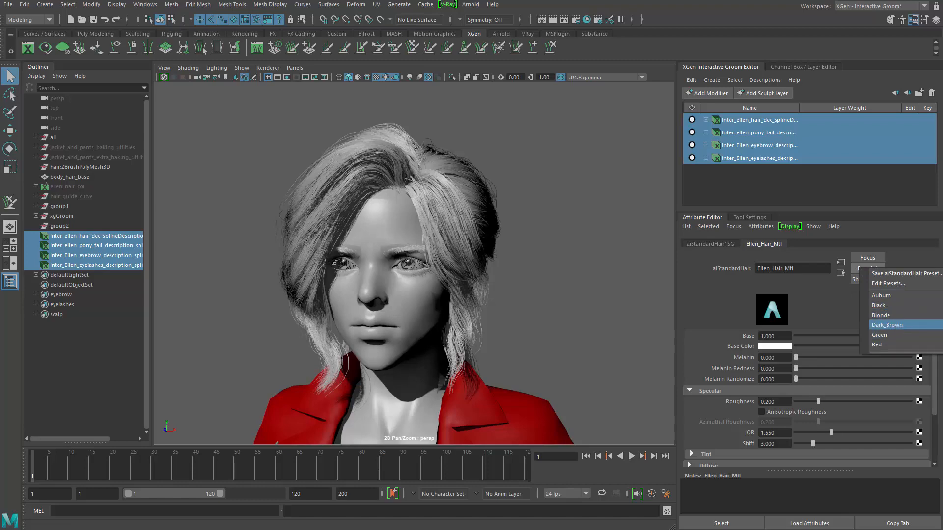
{"action": "left_click", "coordinate": [887, 326]}
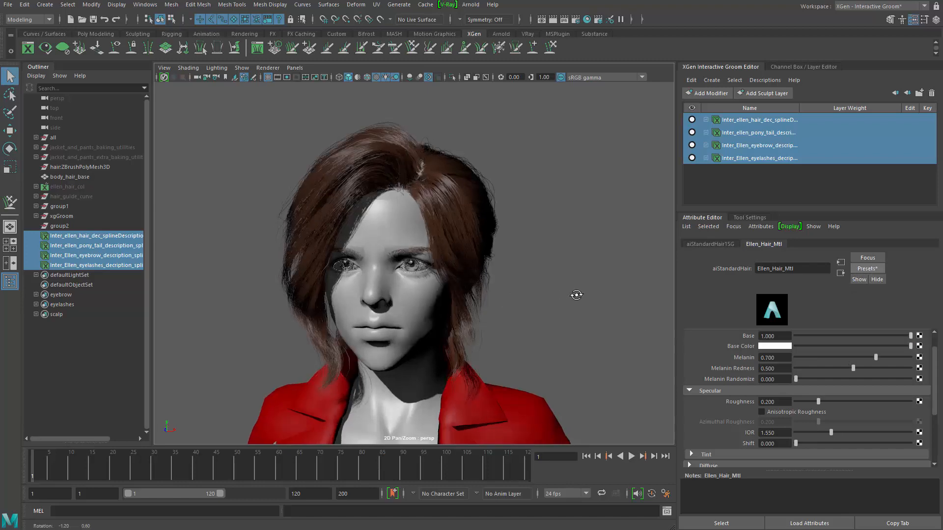
Step: Examine the hair colour from the side, below and front, including the ponytail and the strands framing the face
{"action": "left_click_drag", "start_coordinate": [572, 290], "coordinate": [569, 294], "text": "alt"}
{"action": "right_click_drag", "start_coordinate": [569, 293], "coordinate": [438, 280], "text": "alt"}
{"action": "left_click_drag", "start_coordinate": [439, 281], "coordinate": [570, 289], "text": "alt"}
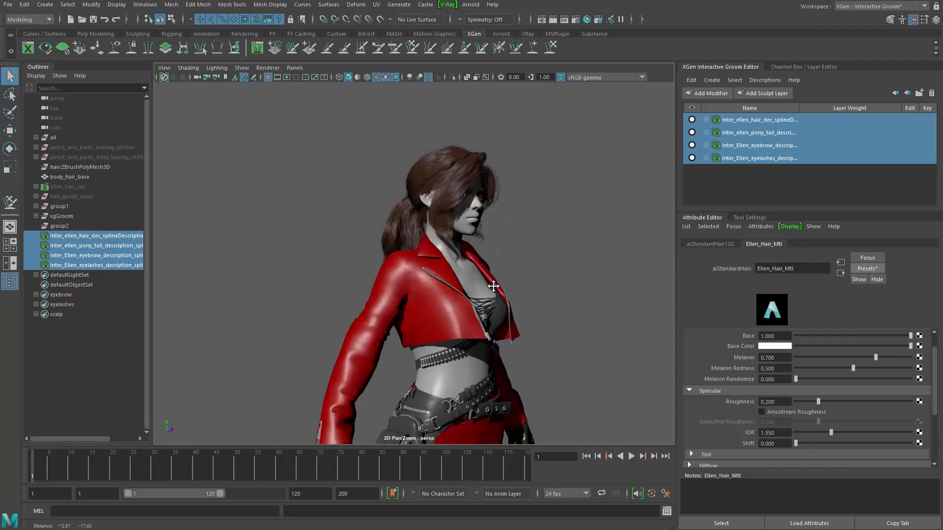
{"action": "middle_click_drag", "start_coordinate": [493, 286], "coordinate": [521, 205], "text": "alt"}
{"action": "middle_click_drag", "start_coordinate": [482, 427], "coordinate": [519, 412], "text": "alt"}
{"action": "left_click_drag", "start_coordinate": [518, 413], "coordinate": [388, 371], "text": "alt"}
{"action": "right_click_drag", "start_coordinate": [389, 371], "coordinate": [493, 368], "text": "alt"}
{"action": "left_click_drag", "start_coordinate": [493, 368], "coordinate": [565, 361], "text": "alt"}
{"action": "middle_click_drag", "start_coordinate": [496, 309], "coordinate": [486, 337], "text": "alt"}
{"action": "right_click_drag", "start_coordinate": [486, 337], "coordinate": [546, 337], "text": "alt"}
{"action": "left_click_drag", "start_coordinate": [467, 337], "coordinate": [550, 277], "text": "alt"}
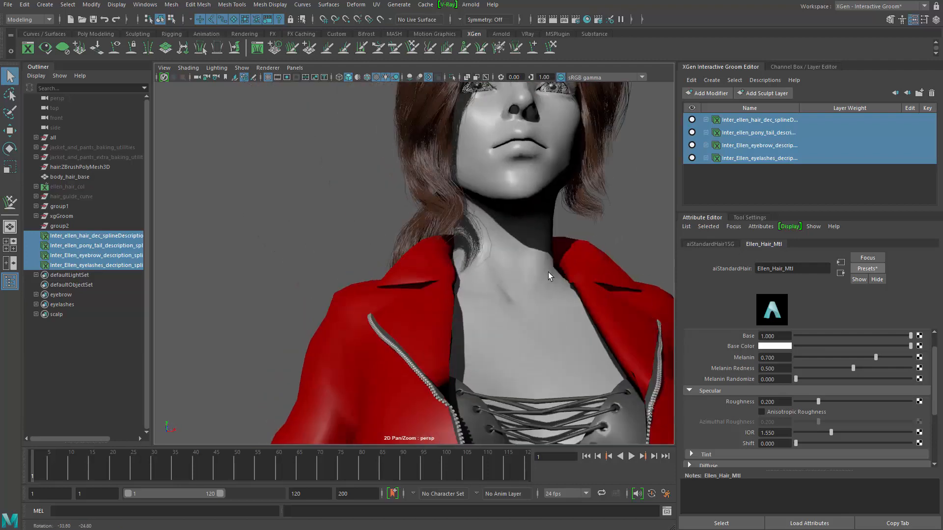
{"action": "middle_click_drag", "start_coordinate": [550, 276], "coordinate": [536, 374], "text": "alt"}
{"action": "right_click_drag", "start_coordinate": [550, 294], "coordinate": [579, 301], "text": "alt"}
{"action": "left_click_drag", "start_coordinate": [579, 301], "coordinate": [530, 290], "text": "alt"}
{"action": "mouse_move", "coordinate": [530, 290]}
{"action": "right_mouse_down", "text": "alt"}
{"action": "mouse_move", "coordinate": [456, 261]}
{"action": "mouse_move", "coordinate": [536, 292]}
{"action": "right_mouse_up", "text": "alt"}
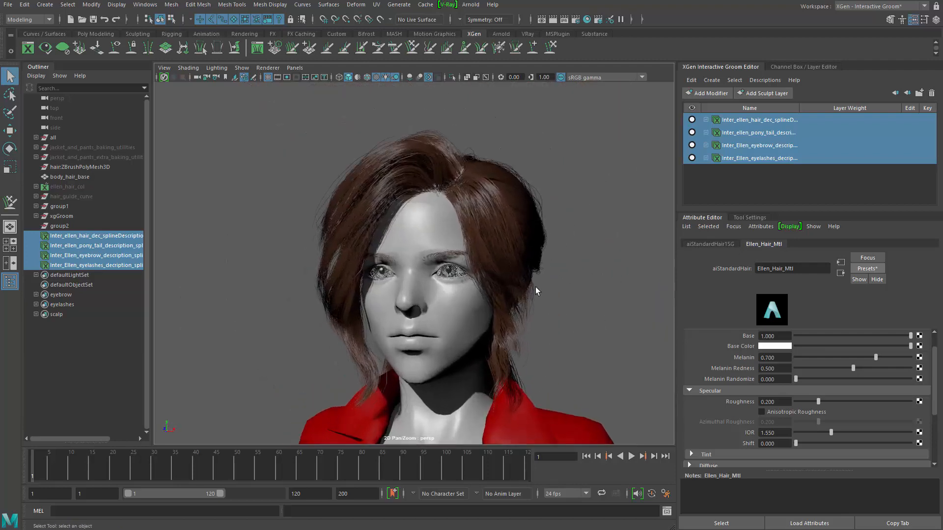
{"action": "left_click_drag", "start_coordinate": [536, 291], "coordinate": [565, 310], "text": "alt"}
{"action": "right_click_drag", "start_coordinate": [564, 310], "coordinate": [576, 319], "text": "alt"}
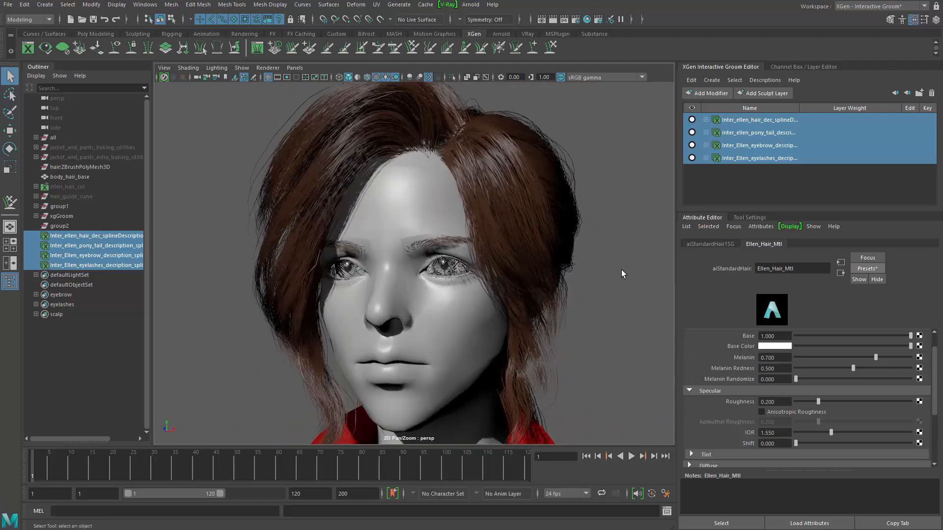
Step: Examine the eyebrows, eyelashes and eyeballs up close for hair display problems
{"action": "right_click_drag", "start_coordinate": [543, 217], "coordinate": [491, 235], "text": "alt"}
{"action": "left_click_drag", "start_coordinate": [545, 253], "coordinate": [639, 260], "text": "alt"}
{"action": "mouse_move", "coordinate": [554, 254]}
{"action": "left_mouse_down", "text": "alt"}
{"action": "mouse_move", "coordinate": [627, 255]}
{"action": "mouse_move", "coordinate": [533, 263]}
{"action": "mouse_move", "coordinate": [541, 246]}
{"action": "left_mouse_up", "text": "alt"}
{"action": "middle_click_drag", "start_coordinate": [541, 246], "coordinate": [535, 275], "text": "alt"}
{"action": "left_click_drag", "start_coordinate": [536, 275], "coordinate": [518, 347], "text": "alt"}
{"action": "right_click_drag", "start_coordinate": [518, 347], "coordinate": [550, 299], "text": "alt"}
{"action": "middle_click_drag", "start_coordinate": [601, 280], "coordinate": [502, 261], "text": "alt"}
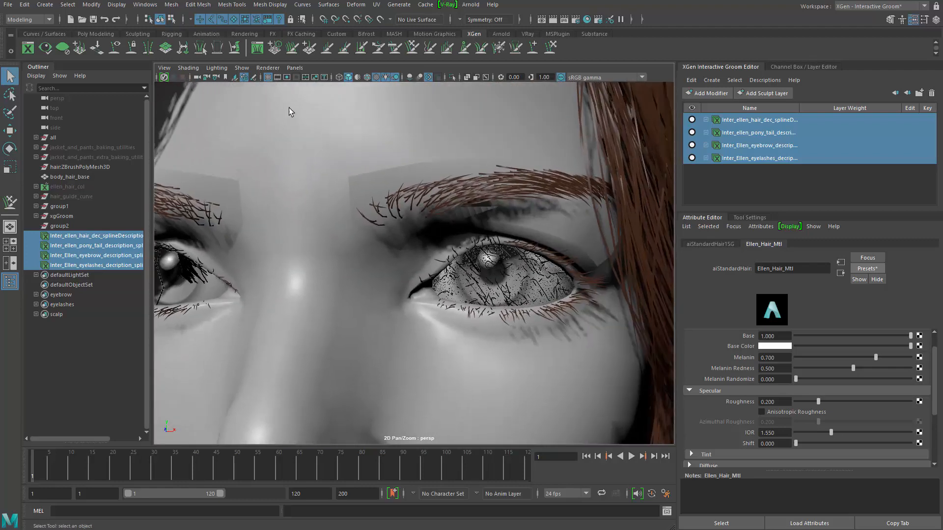
Step: Set the viewport renderer's Transparency Algorithm to Object Sorting
{"action": "left_click", "coordinate": [268, 67]}
{"action": "left_click", "coordinate": [324, 86]}
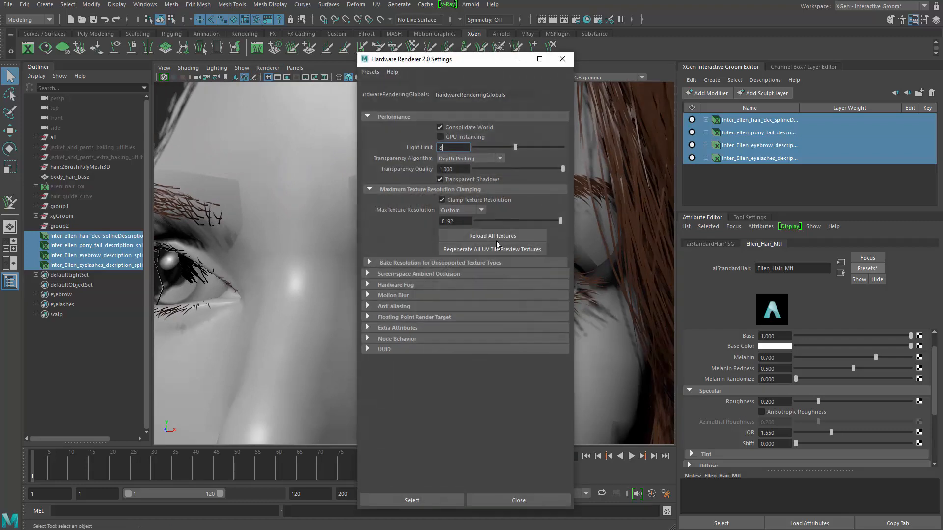
{"action": "left_click", "coordinate": [473, 158]}
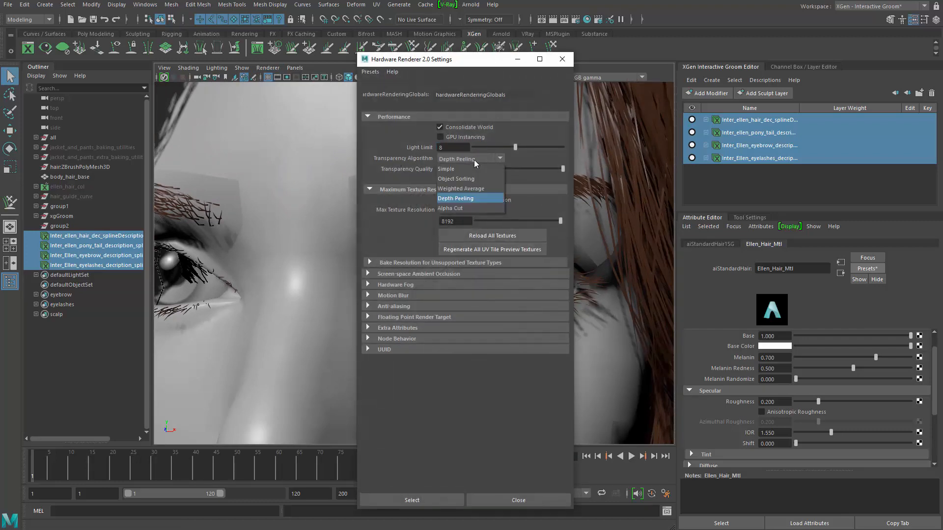
{"action": "left_click", "coordinate": [480, 179]}
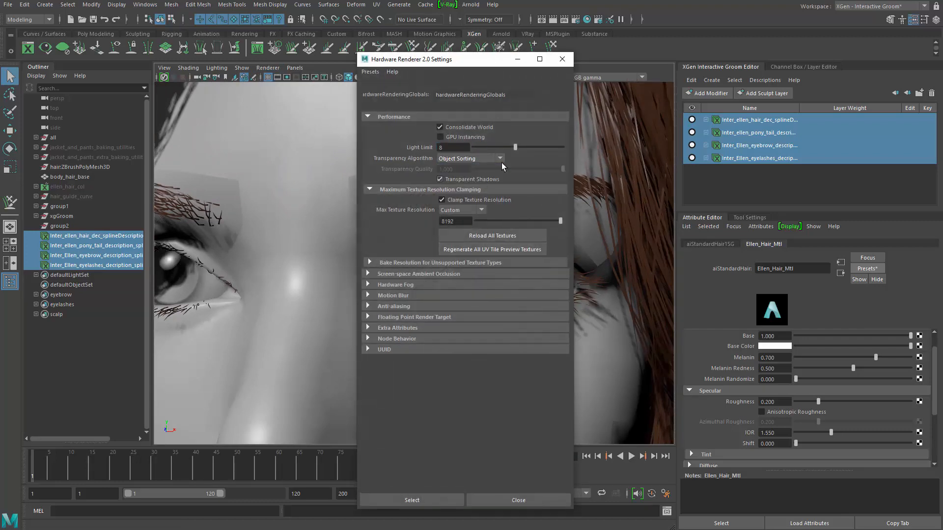
{"action": "left_click", "coordinate": [563, 59]}
Step: Select the face mesh and connect a File texture to the Color of its Body_Mtl material
{"action": "right_click_drag", "start_coordinate": [452, 261], "coordinate": [396, 273], "text": "alt"}
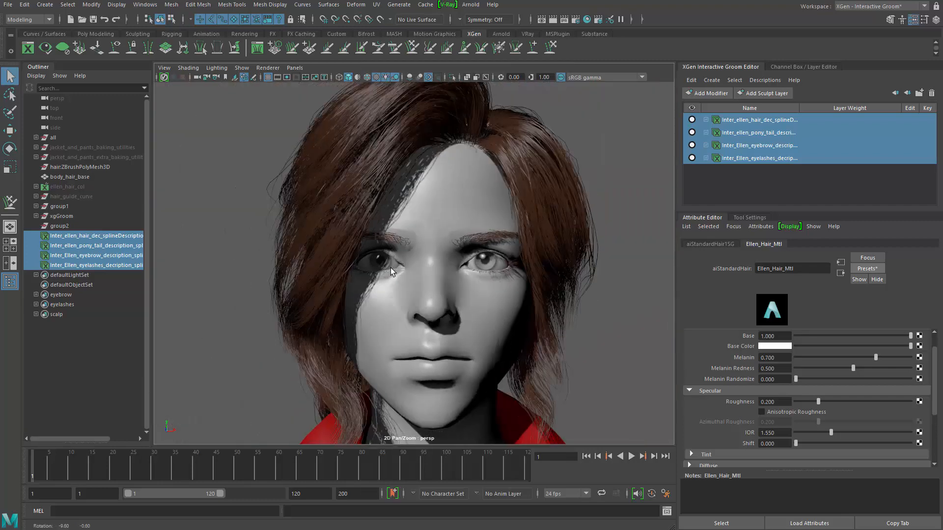
{"action": "left_click_drag", "start_coordinate": [396, 273], "coordinate": [455, 283], "text": "alt"}
{"action": "right_click_drag", "start_coordinate": [455, 283], "coordinate": [400, 276], "text": "alt"}
{"action": "left_click_drag", "start_coordinate": [400, 276], "coordinate": [422, 279], "text": "alt"}
{"action": "right_click_drag", "start_coordinate": [422, 278], "coordinate": [454, 271], "text": "alt"}
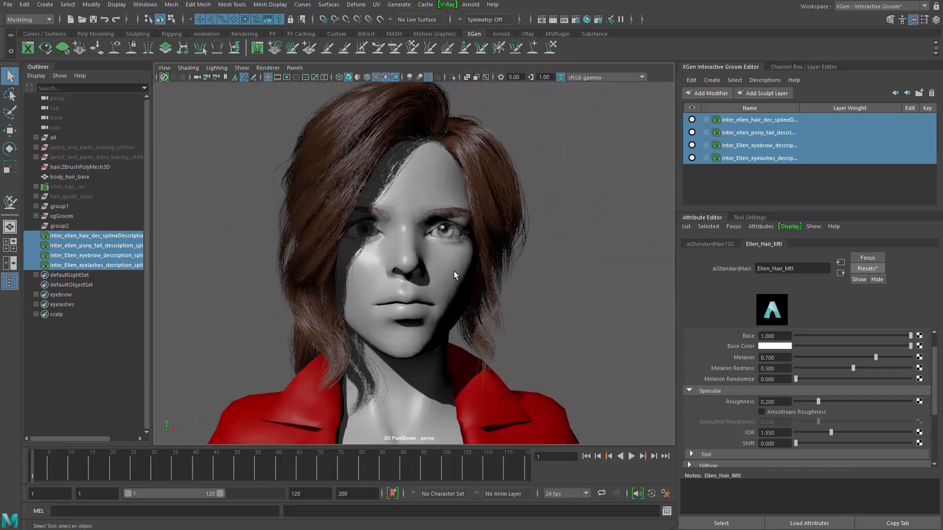
{"action": "left_click", "coordinate": [453, 271]}
{"action": "left_click_drag", "start_coordinate": [454, 271], "coordinate": [493, 270], "text": "alt"}
{"action": "right_click_drag", "start_coordinate": [493, 270], "coordinate": [506, 267], "text": "alt"}
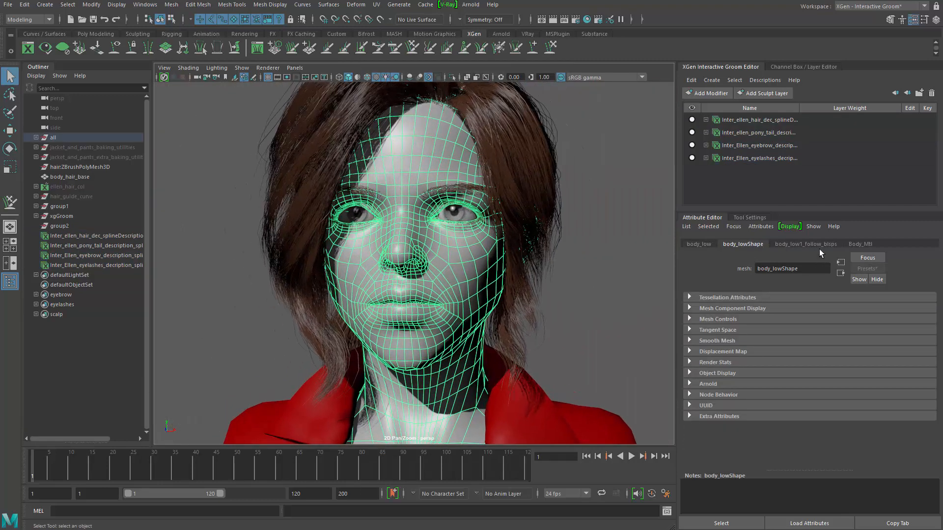
{"action": "left_click", "coordinate": [854, 243]}
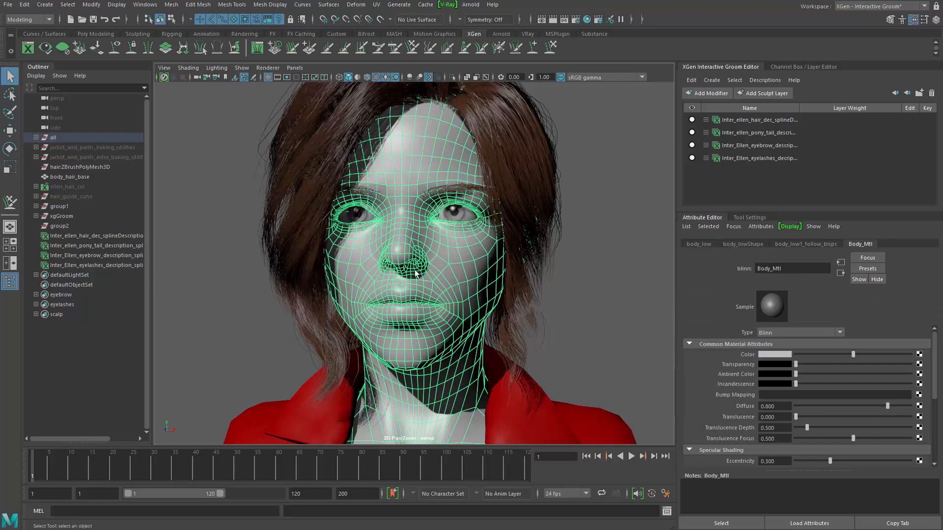
{"action": "left_click", "coordinate": [921, 356]}
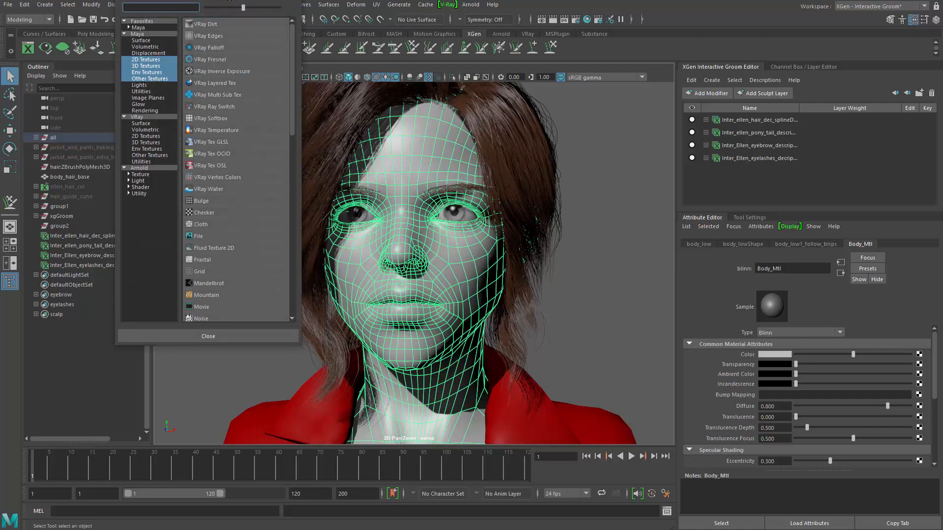
{"action": "left_click", "coordinate": [416, 340]}
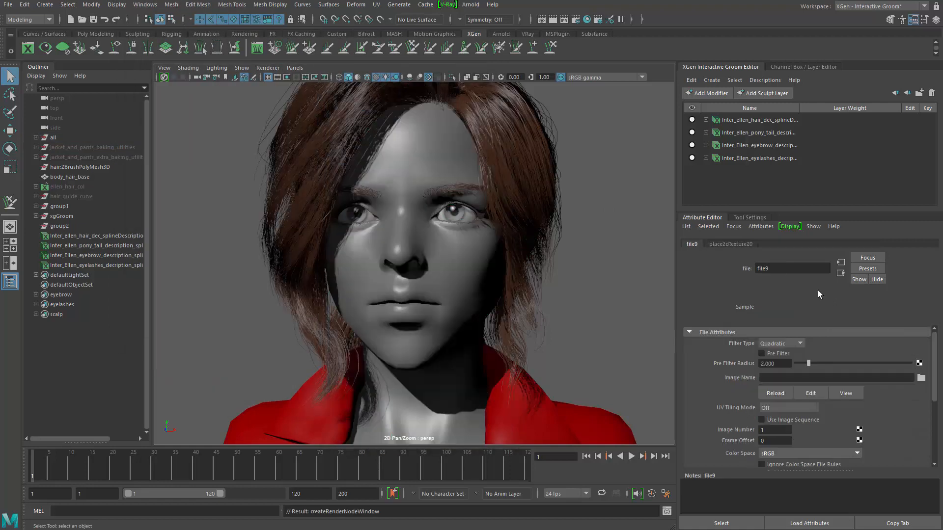
Step: Load fabric_uv_fix_Body_Mtl_BaseColor.tga from the sourceimages Body folder into the colour texture
{"action": "left_click", "coordinate": [920, 378]}
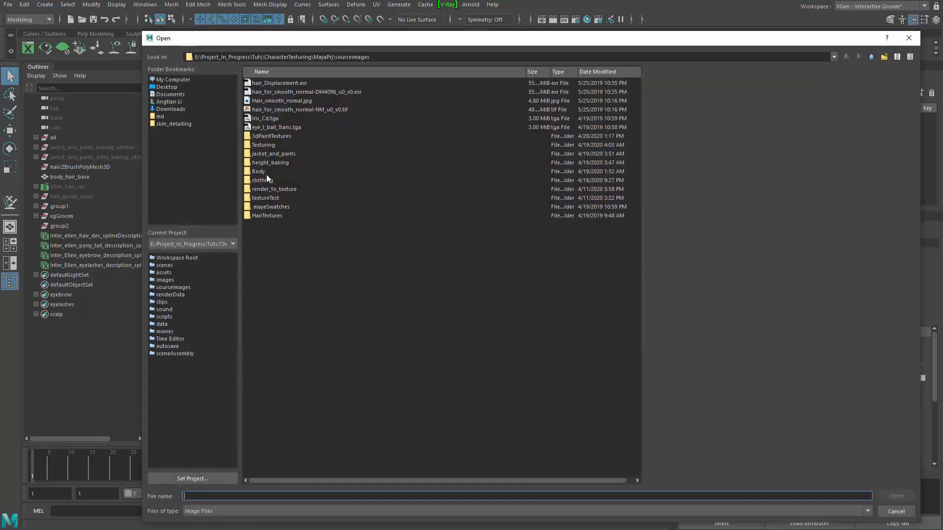
{"action": "double_click", "coordinate": [266, 173]}
{"action": "left_click", "coordinate": [267, 171]}
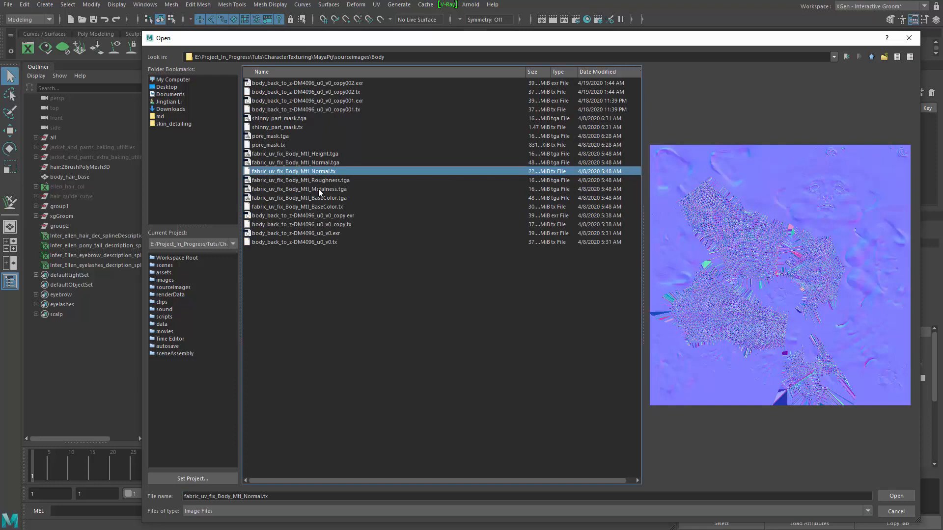
{"action": "left_click", "coordinate": [333, 199]}
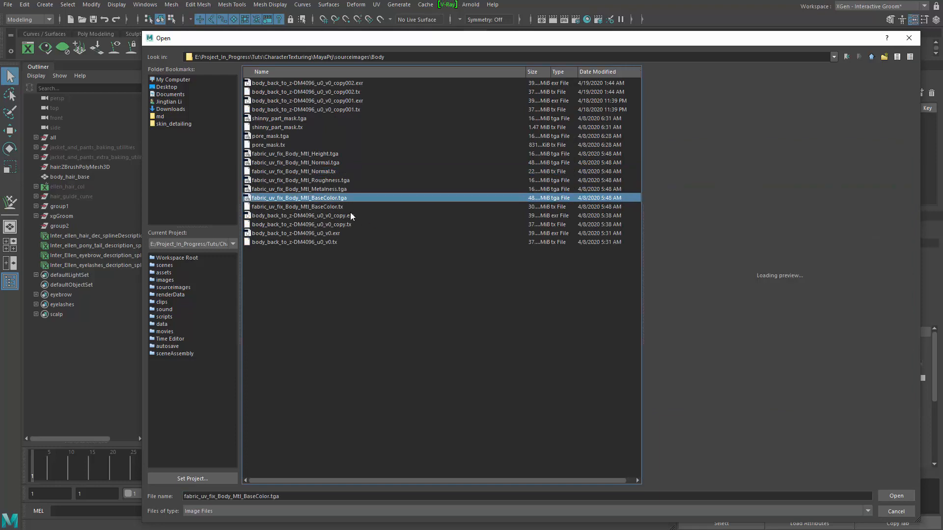
{"action": "left_click", "coordinate": [350, 207]}
{"action": "left_click", "coordinate": [347, 198]}
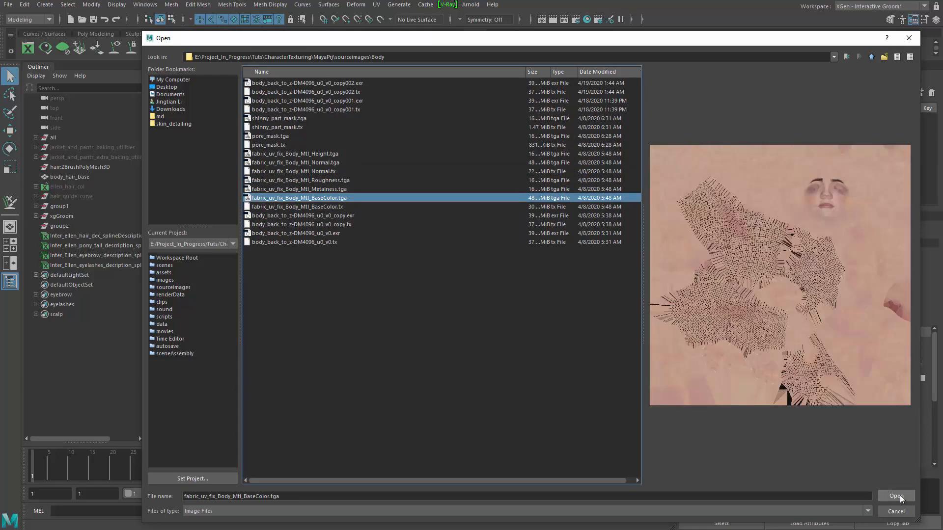
{"action": "left_click", "coordinate": [896, 496]}
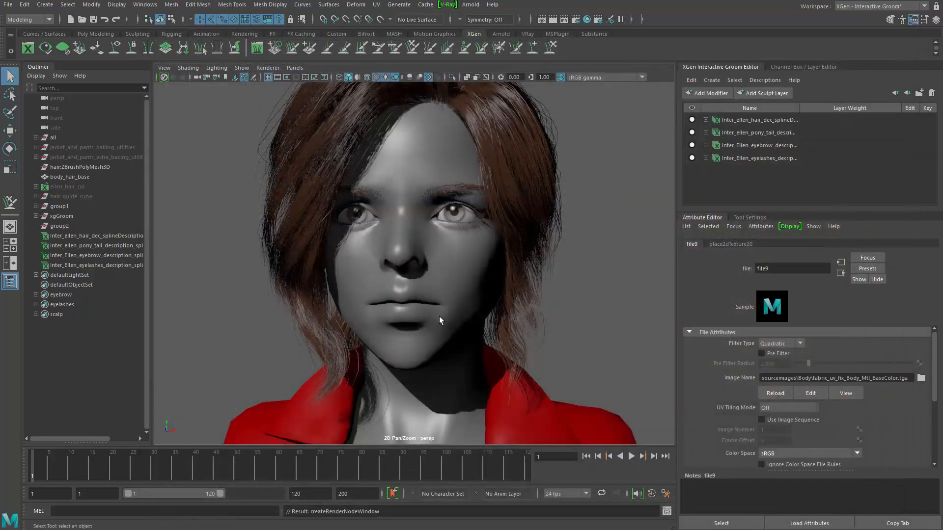
Step: Connect a File texture to Body_Mtl's Bump Mapping and switch the bump node's Use As setting to a normal-map mode
{"action": "left_click_drag", "start_coordinate": [439, 320], "coordinate": [431, 303], "text": "alt"}
{"action": "right_click_drag", "start_coordinate": [430, 303], "coordinate": [397, 314], "text": "alt"}
{"action": "left_click_drag", "start_coordinate": [397, 314], "coordinate": [419, 324], "text": "alt"}
{"action": "right_click_drag", "start_coordinate": [419, 324], "coordinate": [498, 337], "text": "alt"}
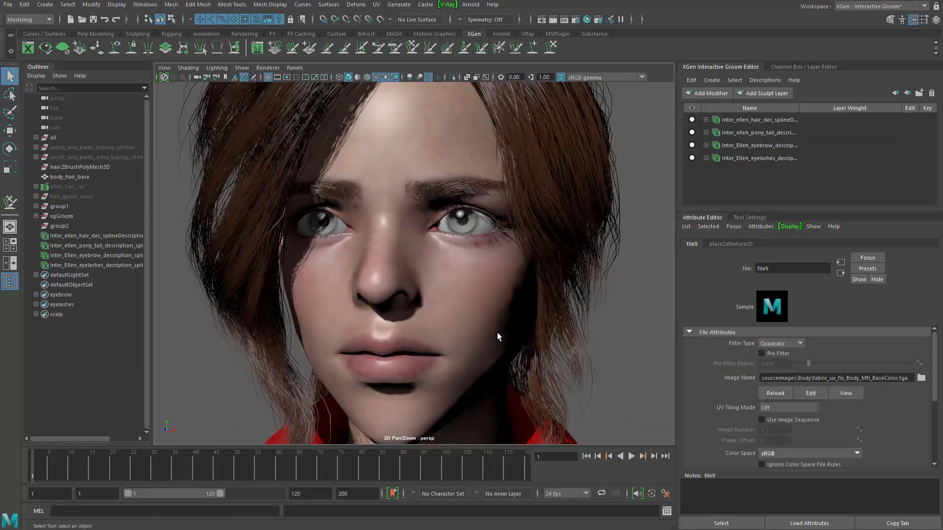
{"action": "left_click_drag", "start_coordinate": [498, 337], "coordinate": [507, 320], "text": "alt"}
{"action": "right_click_drag", "start_coordinate": [507, 320], "coordinate": [480, 325], "text": "alt"}
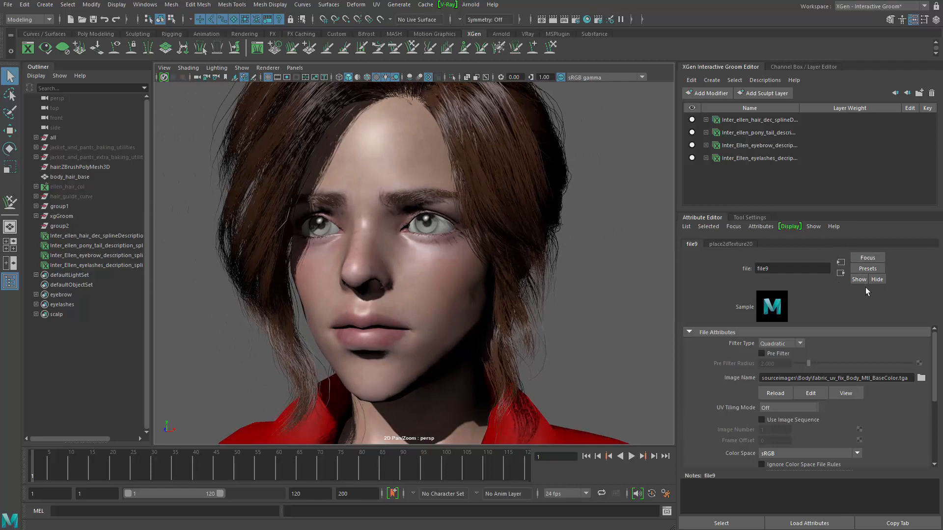
{"action": "left_click", "coordinate": [841, 273]}
{"action": "left_click", "coordinate": [919, 395]}
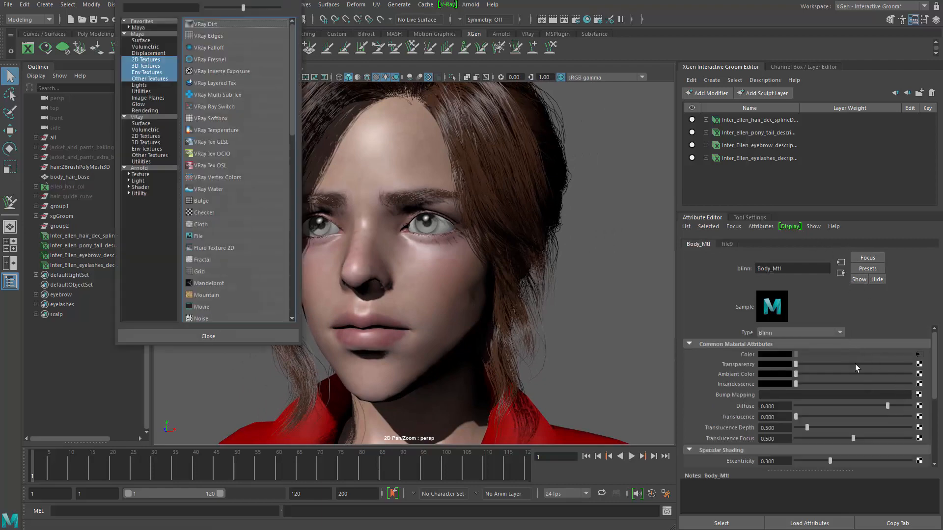
{"action": "left_click", "coordinate": [204, 241]}
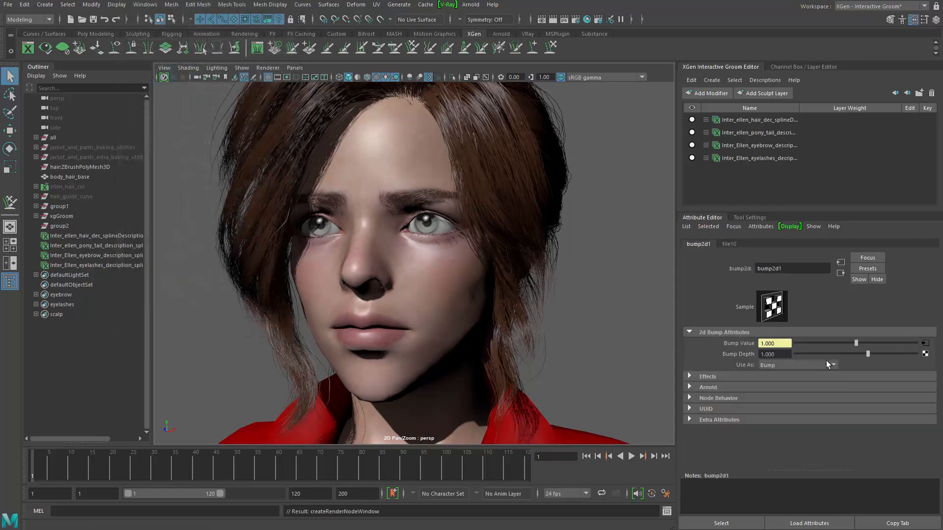
{"action": "left_click", "coordinate": [826, 362]}
{"action": "left_click", "coordinate": [813, 384]}
Step: Load fabric_uv_fix_Body_Mtl_Normal.tga into the File texture that feeds the bump node
{"action": "left_click", "coordinate": [921, 343]}
{"action": "left_click", "coordinate": [922, 378]}
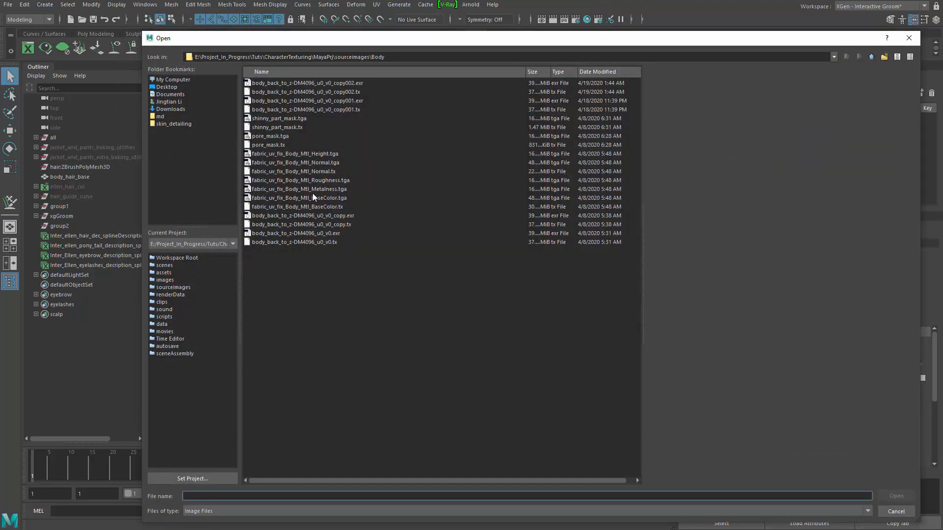
{"action": "left_click", "coordinate": [327, 171]}
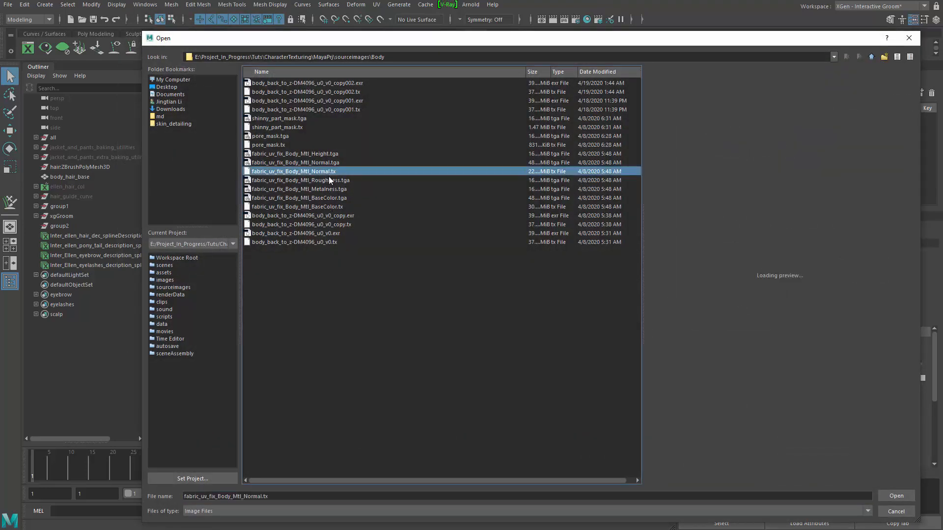
{"action": "left_click", "coordinate": [339, 164]}
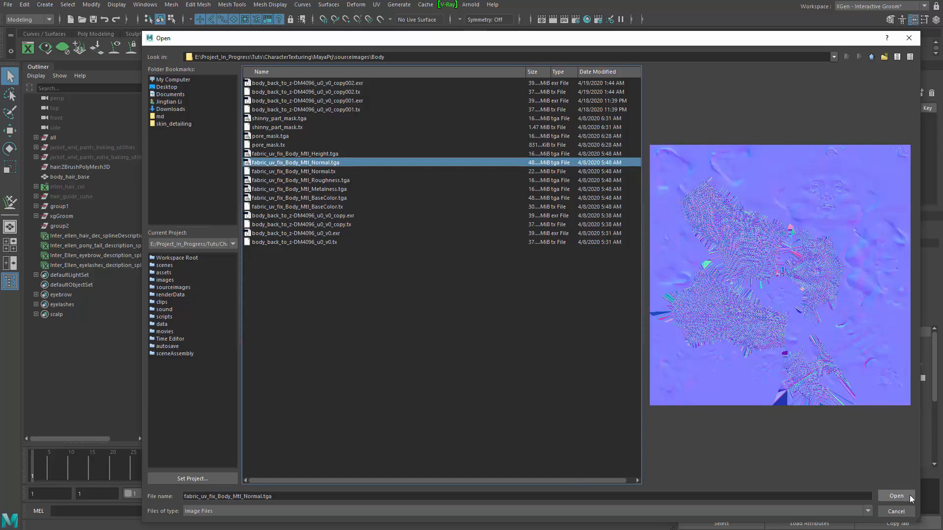
{"action": "left_click", "coordinate": [909, 496]}
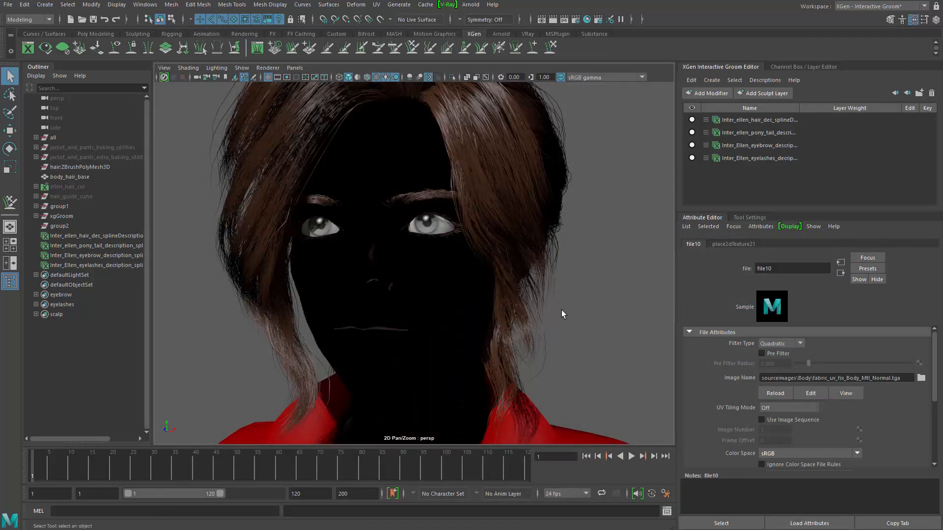
Step: Set the normal map texture's Color Space to Raw
{"action": "left_click_drag", "start_coordinate": [562, 310], "coordinate": [437, 309], "text": "alt"}
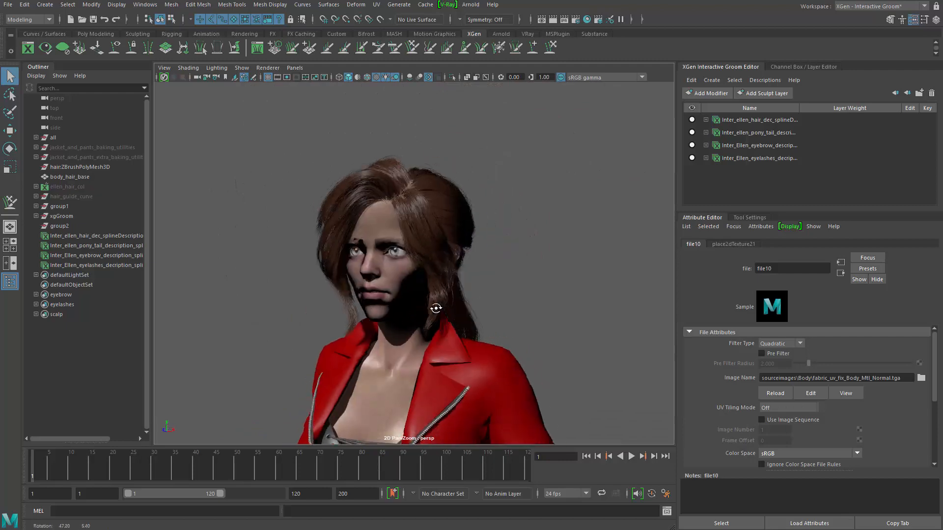
{"action": "scroll", "coordinate": [592, 362], "scroll_direction": "up", "scroll_amount": 5}
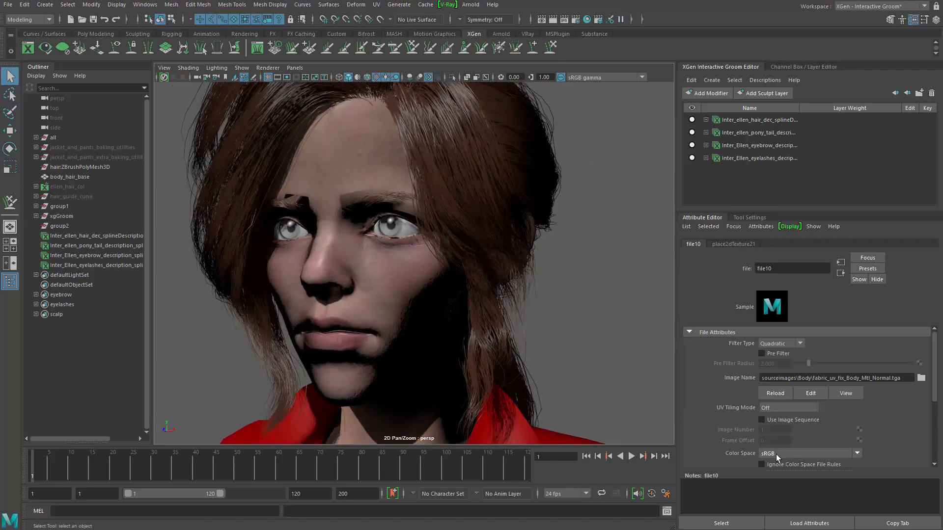
{"action": "left_click", "coordinate": [777, 455]}
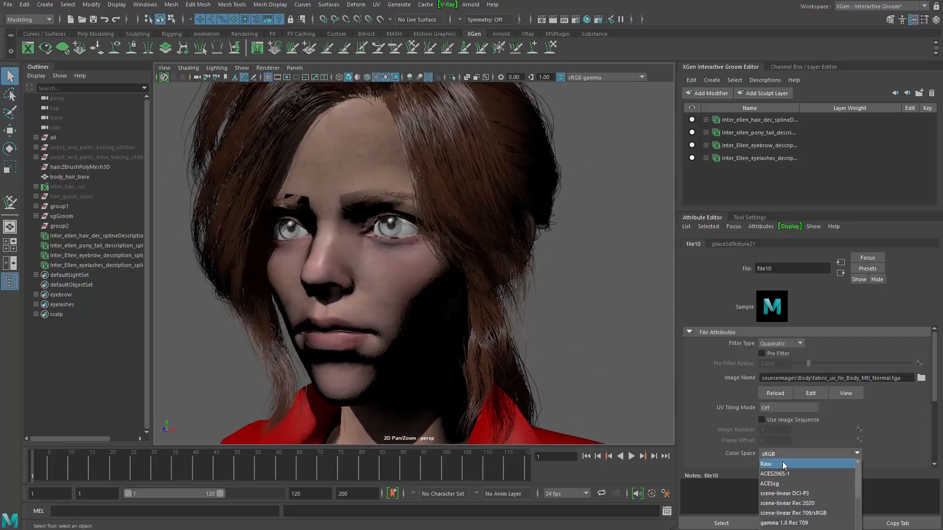
{"action": "left_click", "coordinate": [779, 463]}
Step: Examine the skin's normal-mapped surface detail around the eyes, cheek and forehead
{"action": "scroll", "coordinate": [269, 285], "scroll_direction": "down", "scroll_amount": 5}
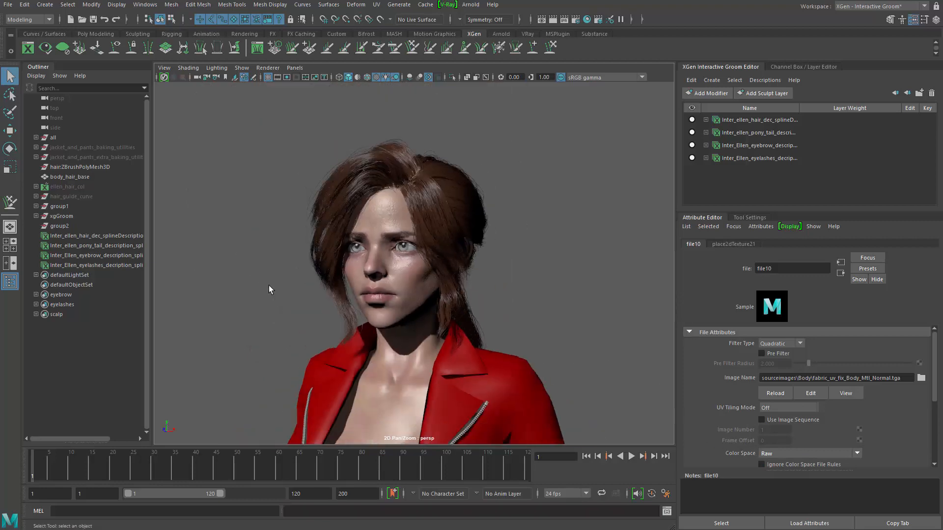
{"action": "mouse_move", "coordinate": [269, 285]}
{"action": "left_mouse_down", "text": "alt"}
{"action": "mouse_move", "coordinate": [320, 279]}
{"action": "mouse_move", "coordinate": [275, 283]}
{"action": "left_mouse_up", "text": "alt"}
{"action": "scroll", "coordinate": [397, 319], "scroll_direction": "up", "scroll_amount": 7}
{"action": "right_click_drag", "start_coordinate": [396, 319], "coordinate": [465, 411], "text": "alt"}
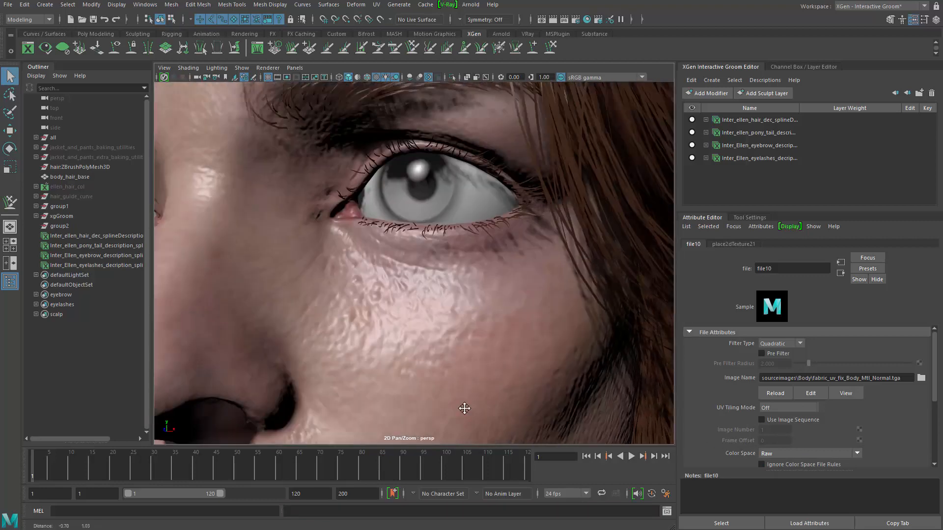
{"action": "middle_click_drag", "start_coordinate": [346, 154], "coordinate": [408, 370], "text": "alt"}
{"action": "right_click_drag", "start_coordinate": [408, 370], "coordinate": [283, 326], "text": "alt"}
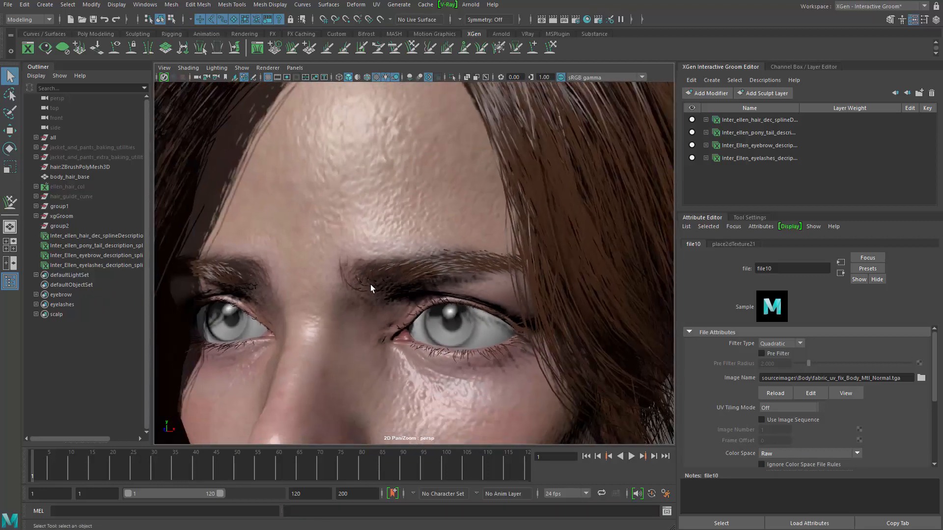
Step: Isolate the body mesh to inspect its skin, restore the full scene, and examine the face with its hair
{"action": "left_click", "coordinate": [404, 230]}
{"action": "key", "text": "ctrl+1"}
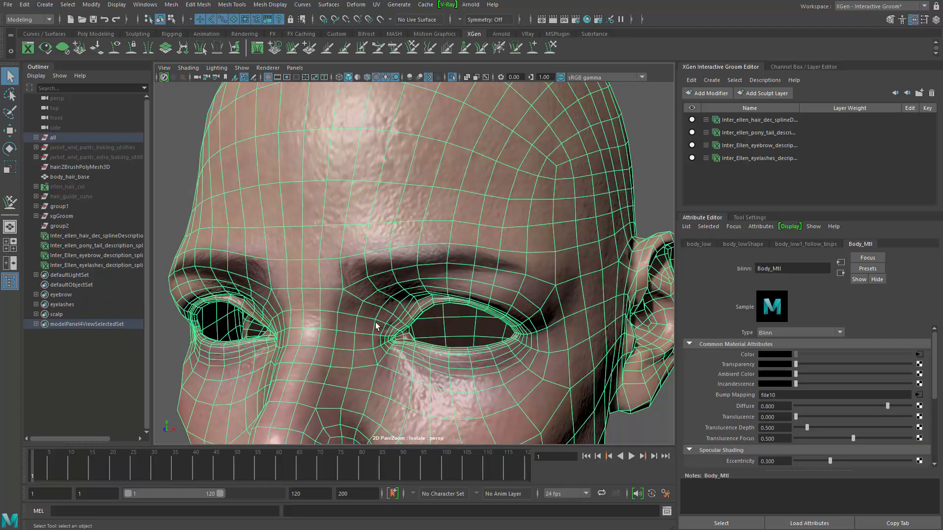
{"action": "right_click_drag", "start_coordinate": [196, 227], "coordinate": [142, 212], "text": "alt"}
{"action": "left_click", "coordinate": [243, 234]}
{"action": "left_click_drag", "start_coordinate": [248, 314], "coordinate": [280, 298], "text": "alt"}
{"action": "left_click", "coordinate": [467, 344]}
{"action": "key", "text": "ctrl+1"}
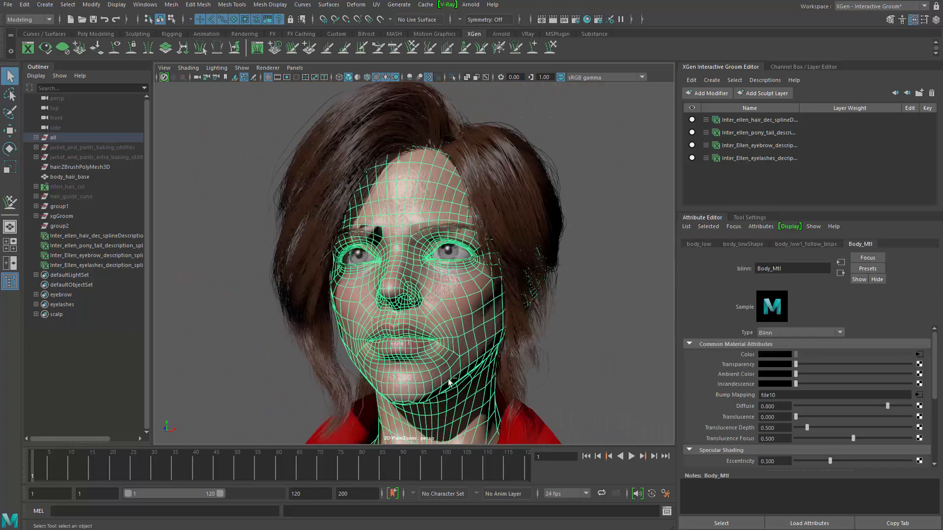
{"action": "left_click", "coordinate": [270, 363]}
{"action": "left_click_drag", "start_coordinate": [272, 362], "coordinate": [292, 364], "text": "alt"}
{"action": "right_click_drag", "start_coordinate": [292, 364], "coordinate": [324, 347], "text": "alt"}
{"action": "left_click_drag", "start_coordinate": [323, 346], "coordinate": [321, 298], "text": "alt"}
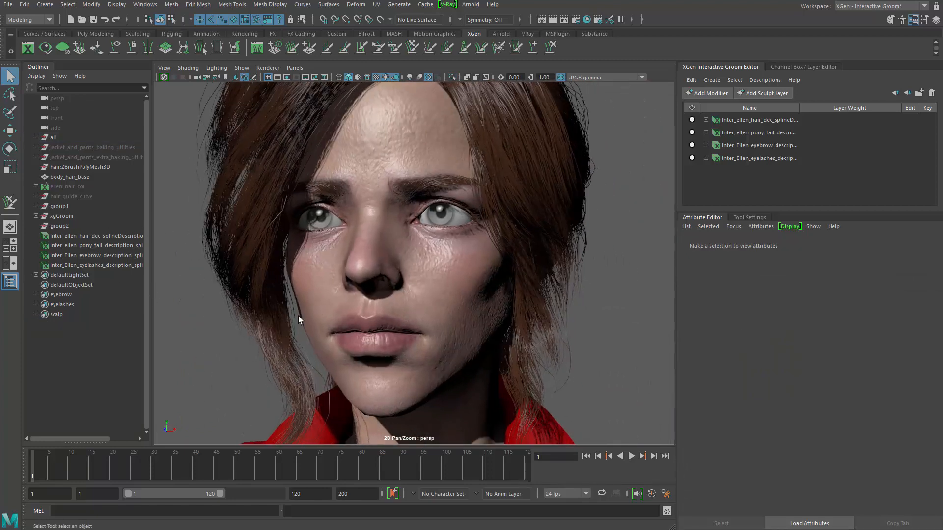
Step: Isolate body_hair_base to inspect it, hide that mesh, and show the rest of the scene again
{"action": "left_click", "coordinate": [76, 177]}
{"action": "key", "text": "ctrl+1"}
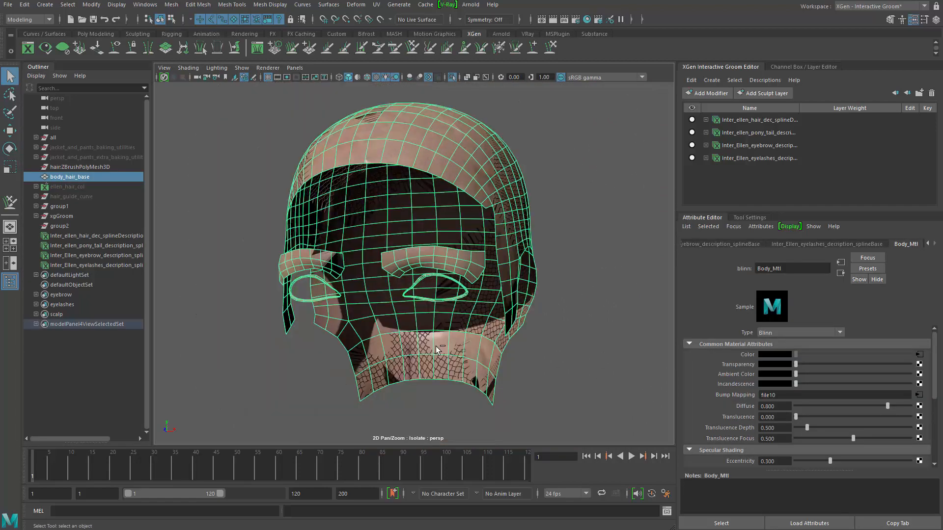
{"action": "left_click", "coordinate": [560, 358]}
{"action": "left_click_drag", "start_coordinate": [559, 357], "coordinate": [393, 314], "text": "alt"}
{"action": "left_click", "coordinate": [503, 279]}
{"action": "key", "text": "ctrl+h"}
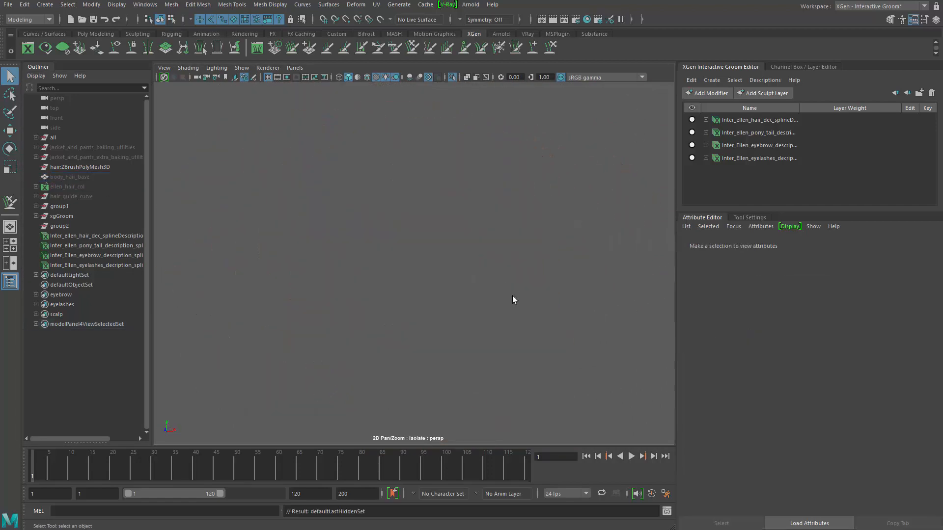
{"action": "key", "text": "ctrl+1"}
Step: Examine the face, hair and upper body from several angles with the hair base mesh hidden
{"action": "key", "text": "a"}
{"action": "mouse_move", "coordinate": [362, 270]}
{"action": "left_mouse_down", "text": "alt"}
{"action": "mouse_move", "coordinate": [475, 293]}
{"action": "mouse_move", "coordinate": [367, 279]}
{"action": "left_mouse_up", "text": "alt"}
{"action": "right_click_drag", "start_coordinate": [368, 279], "coordinate": [481, 285], "text": "alt"}
{"action": "middle_click_drag", "start_coordinate": [482, 285], "coordinate": [442, 393], "text": "alt"}
{"action": "right_click_drag", "start_coordinate": [442, 389], "coordinate": [488, 331], "text": "alt"}
{"action": "left_click_drag", "start_coordinate": [489, 331], "coordinate": [457, 344], "text": "alt"}
{"action": "right_click_drag", "start_coordinate": [517, 376], "coordinate": [550, 366], "text": "alt"}
{"action": "left_click_drag", "start_coordinate": [474, 339], "coordinate": [534, 322], "text": "alt"}
{"action": "middle_click_drag", "start_coordinate": [471, 290], "coordinate": [425, 410], "text": "alt"}
{"action": "right_click_drag", "start_coordinate": [425, 411], "coordinate": [467, 324], "text": "alt"}
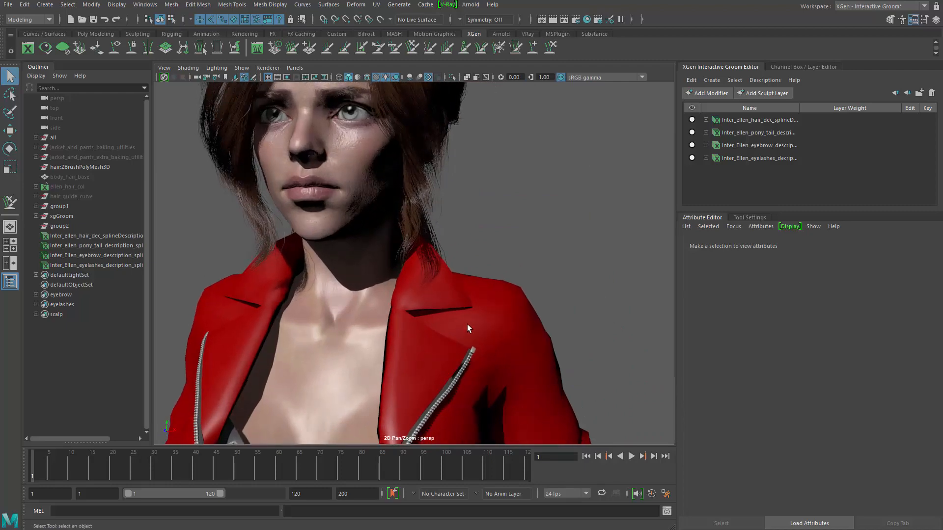
Step: Select the red jacket and connect a File texture to the Color of Jacket_and_pants_Mtl
{"action": "left_click", "coordinate": [464, 308]}
{"action": "left_click_drag", "start_coordinate": [464, 308], "coordinate": [536, 310], "text": "alt"}
{"action": "left_click", "coordinate": [919, 355]}
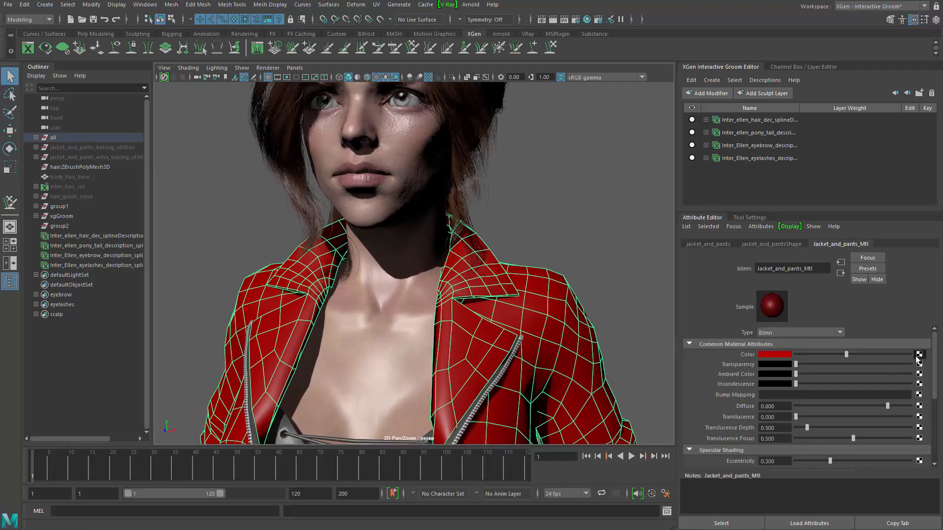
{"action": "left_click_drag", "start_coordinate": [192, 0], "coordinate": [285, 98]}
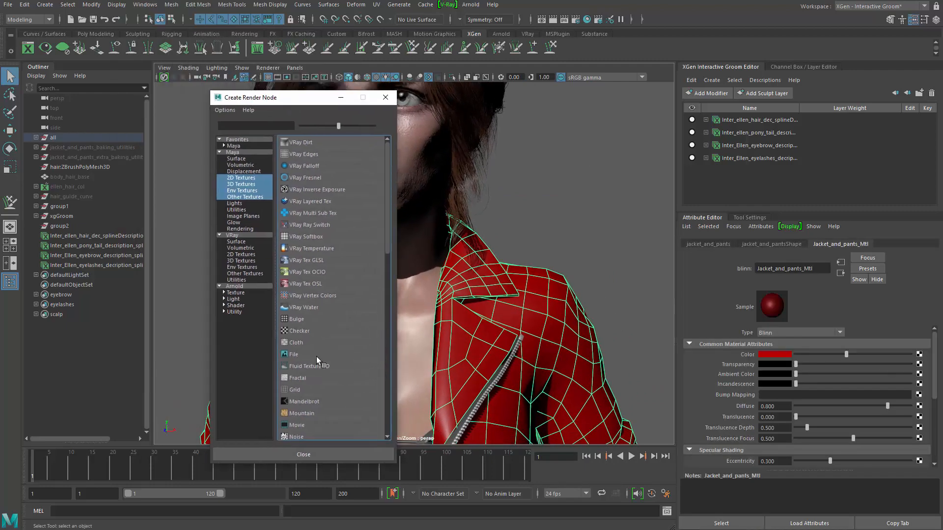
{"action": "left_click", "coordinate": [319, 350]}
Step: Load fabric_uv_fix_Jacket_and_pants_Mtl_BaseColor.exr from the sourceimages jacket_and_pants folder into the colour texture
{"action": "left_click", "coordinate": [921, 379]}
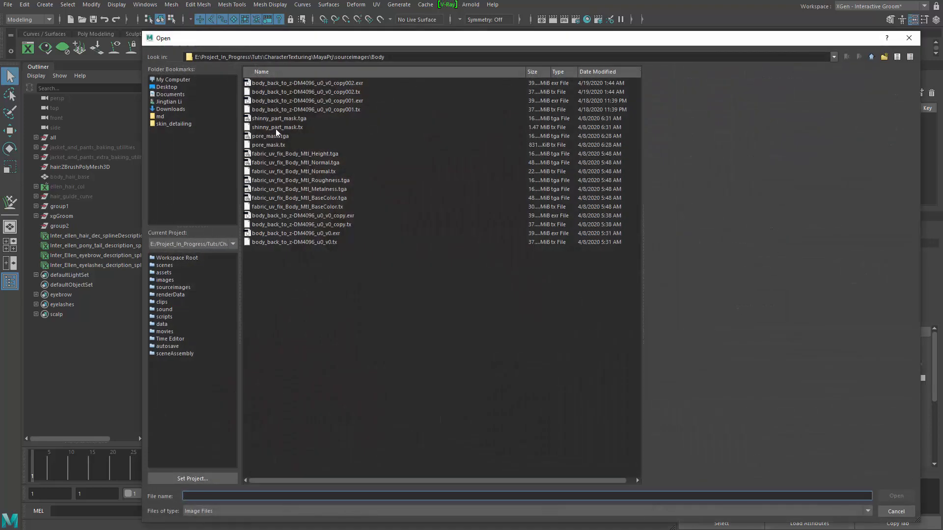
{"action": "left_click", "coordinate": [874, 74]}
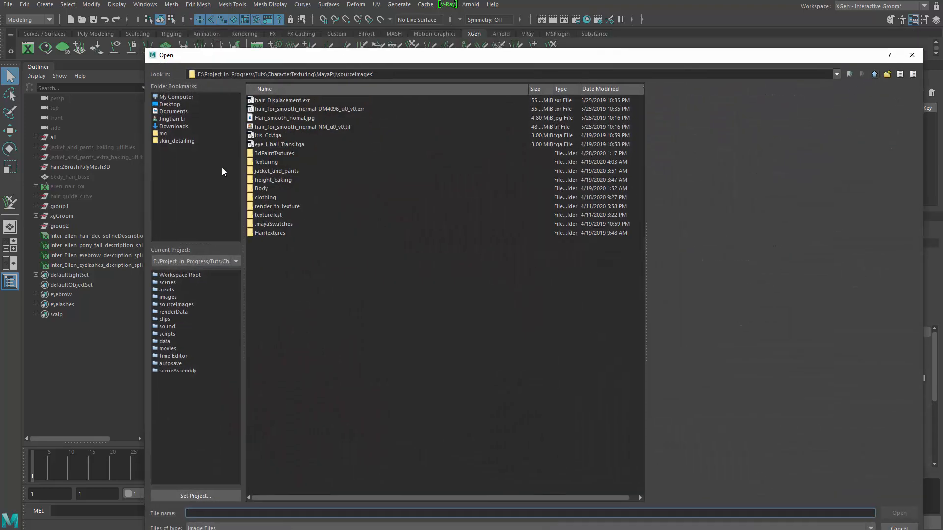
{"action": "left_click", "coordinate": [297, 173]}
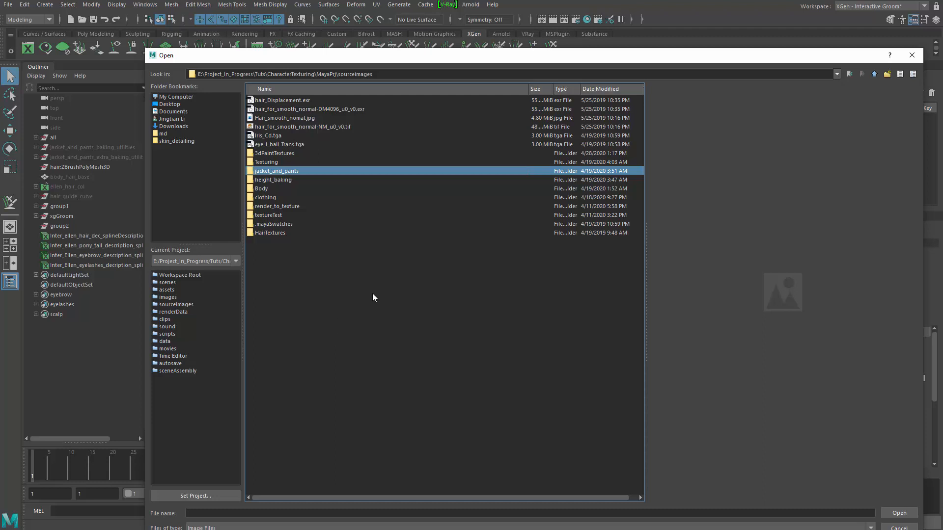
{"action": "key", "text": "Return"}
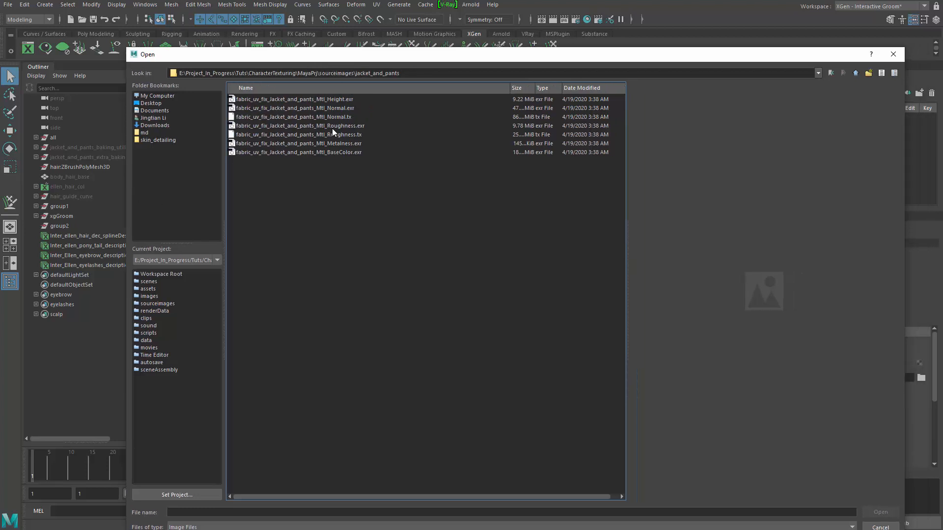
{"action": "left_click", "coordinate": [332, 129]}
{"action": "left_click", "coordinate": [333, 146]}
{"action": "key", "text": "Down"}
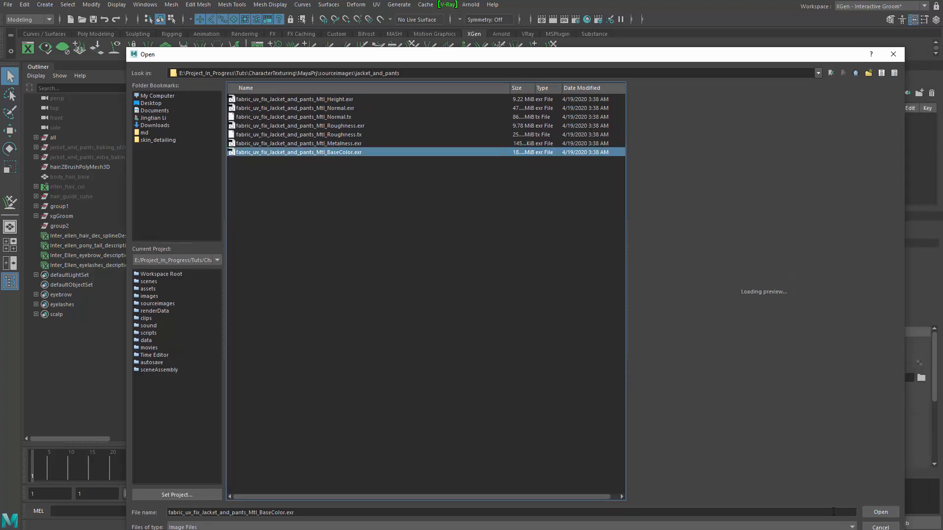
{"action": "left_click", "coordinate": [880, 514]}
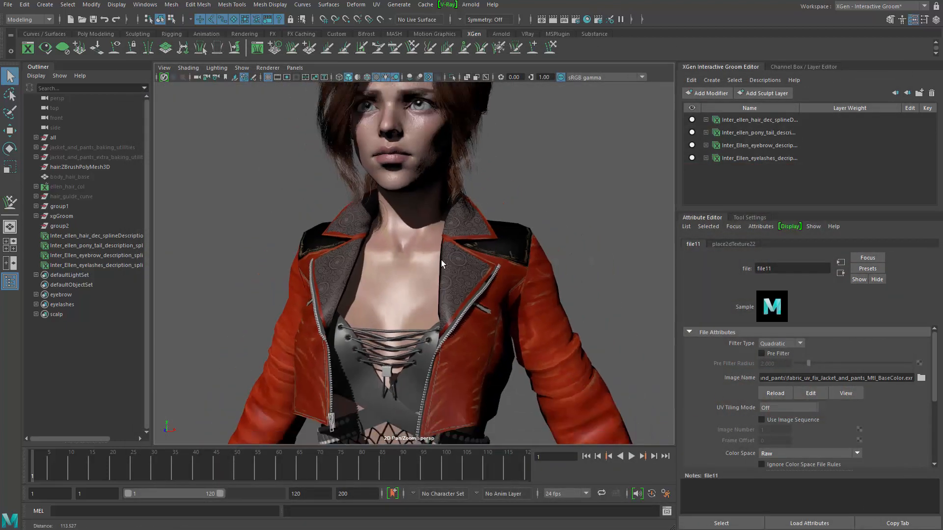
Step: Connect a File texture to Jacket_and_pants_Mtl's Bump Mapping and set the bump node's Use As to Tangent Space Normals
{"action": "left_click_drag", "start_coordinate": [441, 260], "coordinate": [570, 314], "text": "alt"}
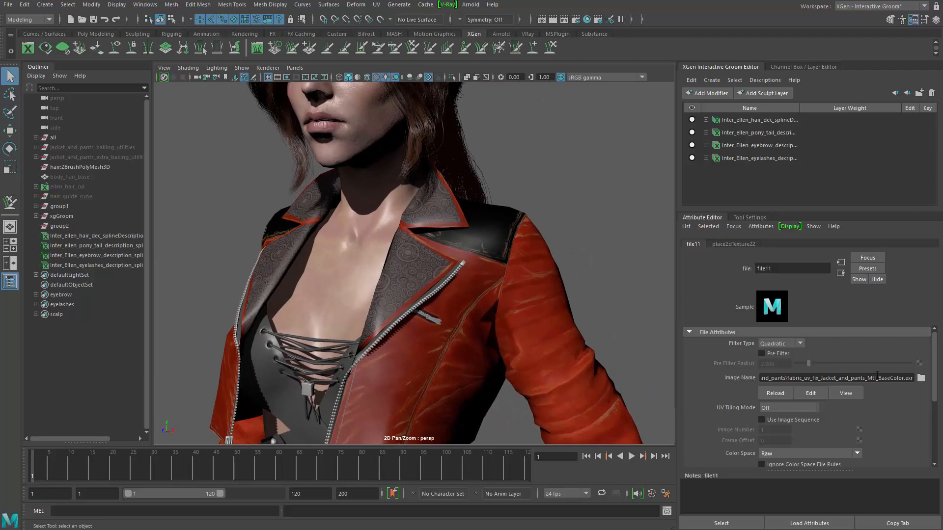
{"action": "left_click", "coordinate": [840, 274]}
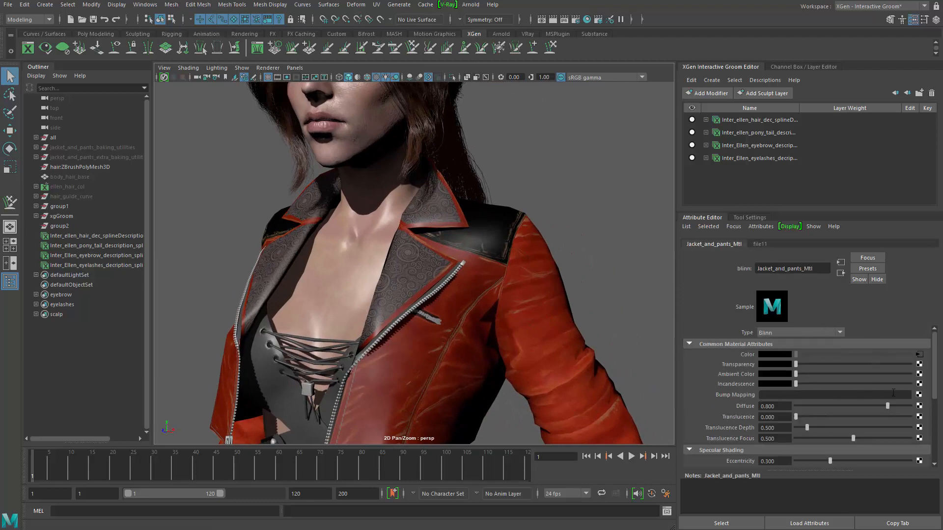
{"action": "left_click", "coordinate": [920, 396]}
{"action": "left_click", "coordinate": [198, 246]}
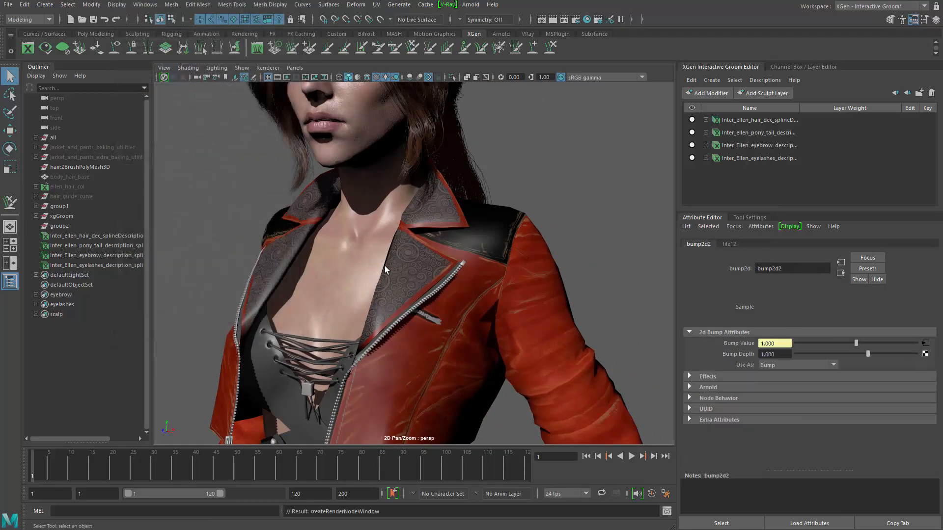
{"action": "left_click", "coordinate": [830, 367]}
{"action": "left_click", "coordinate": [821, 385]}
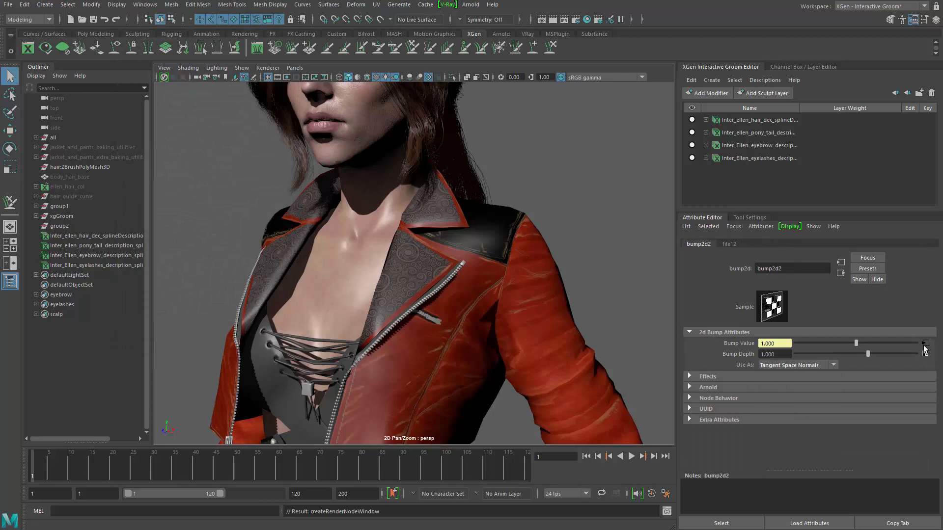
Step: Load fabric_uv_fix_Jacket_and_pants_Mtl_Normal.exr into the File texture that feeds the jacket's bump node
{"action": "left_click", "coordinate": [925, 343]}
{"action": "left_click", "coordinate": [921, 378]}
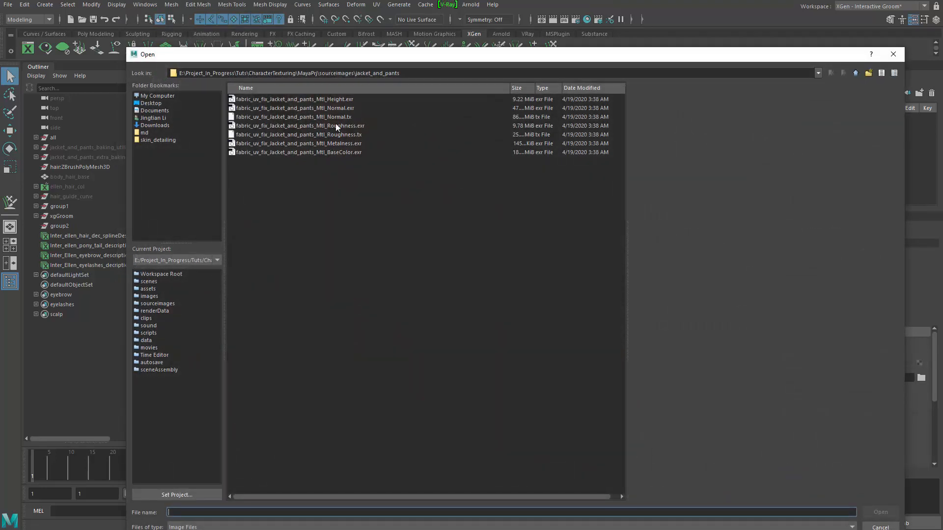
{"action": "left_click", "coordinate": [350, 108]}
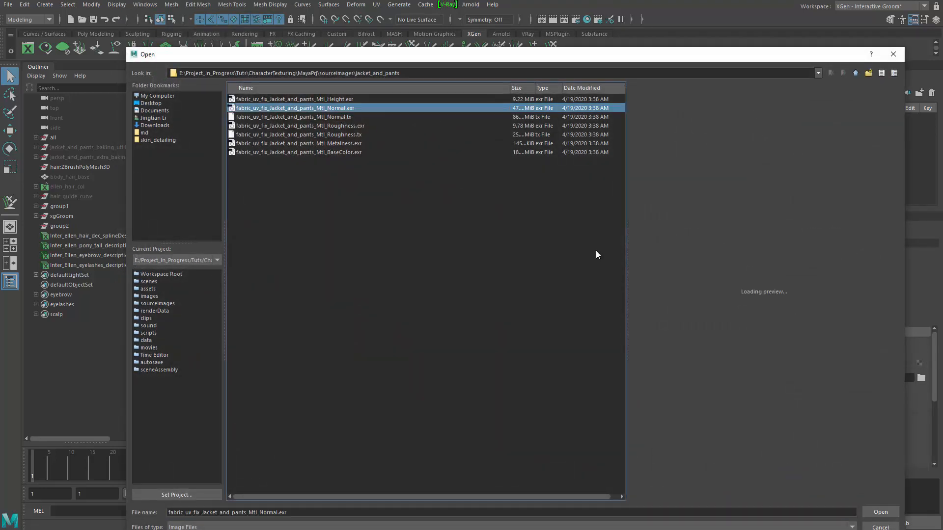
{"action": "left_click", "coordinate": [882, 513]}
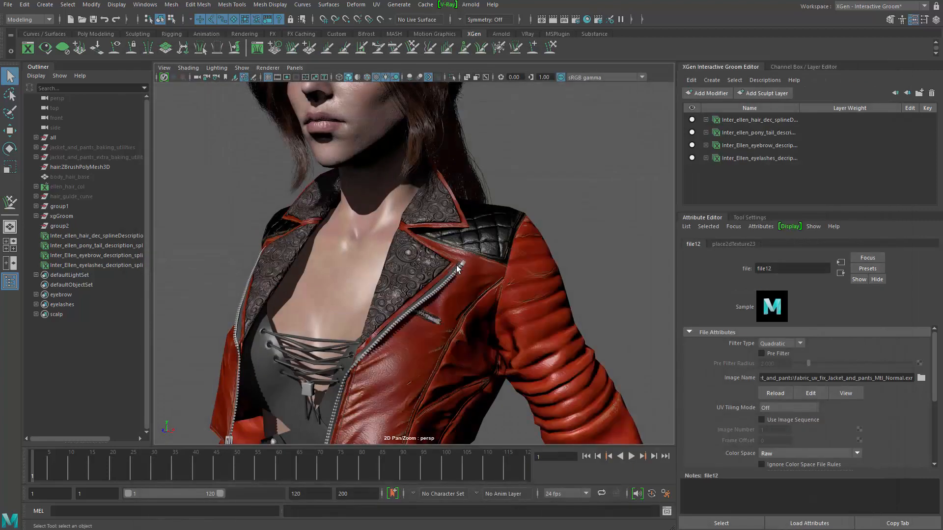
Step: Examine the jacket's normal-mapped detail on the collar, quilted shoulders and sleeves
{"action": "left_click_drag", "start_coordinate": [535, 323], "coordinate": [596, 282], "text": "alt"}
{"action": "right_click_drag", "start_coordinate": [526, 271], "coordinate": [383, 264], "text": "alt"}
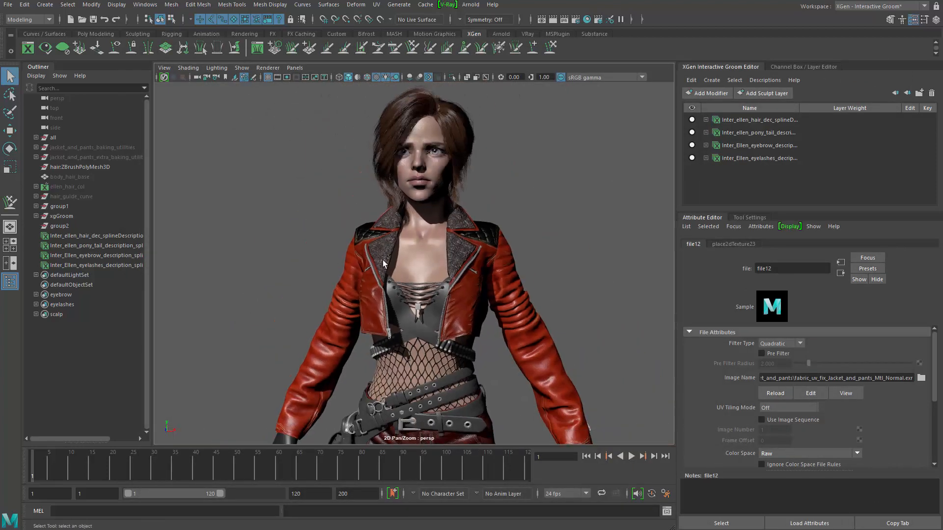
{"action": "mouse_move", "coordinate": [383, 265]}
{"action": "left_mouse_down", "text": "alt"}
{"action": "mouse_move", "coordinate": [464, 270]}
{"action": "mouse_move", "coordinate": [373, 280]}
{"action": "left_mouse_up", "text": "alt"}
{"action": "right_click_drag", "start_coordinate": [374, 280], "coordinate": [511, 307], "text": "alt"}
{"action": "left_click_drag", "start_coordinate": [511, 308], "coordinate": [512, 312], "text": "alt"}
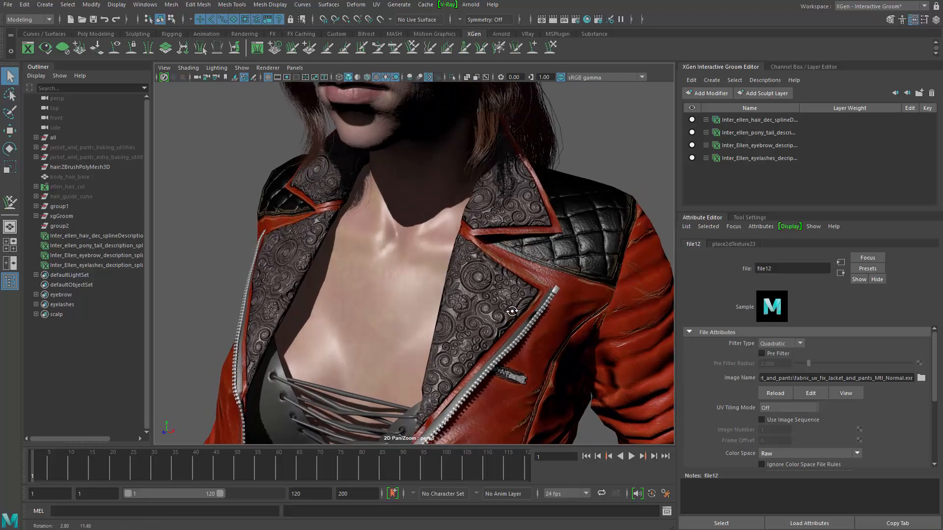
{"action": "right_click_drag", "start_coordinate": [512, 311], "coordinate": [514, 358], "text": "alt"}
{"action": "left_click_drag", "start_coordinate": [513, 358], "coordinate": [414, 352], "text": "alt"}
Step: Select the corset and belts mesh and connect a File texture to the Color of jacket_and_pants_extra_mtl
{"action": "left_click", "coordinate": [415, 353]}
{"action": "right_click_drag", "start_coordinate": [415, 352], "coordinate": [576, 326], "text": "alt"}
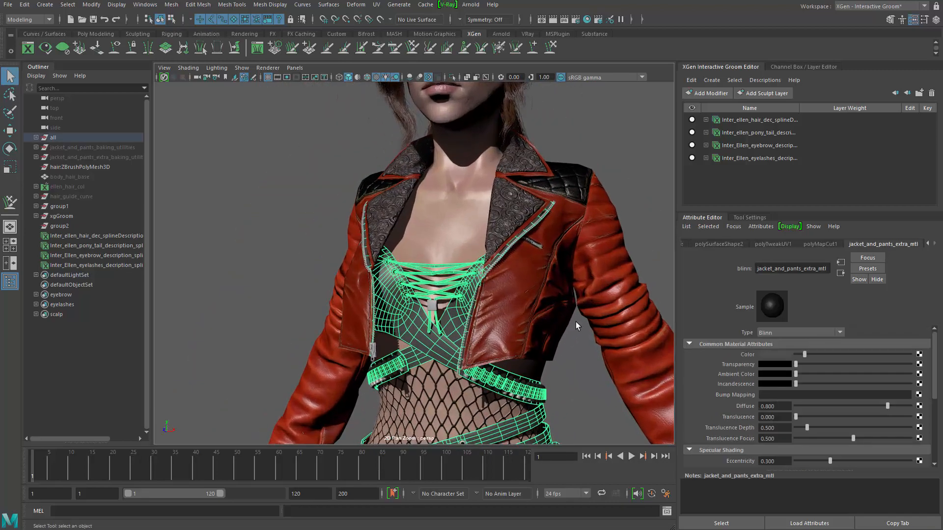
{"action": "left_click", "coordinate": [919, 374]}
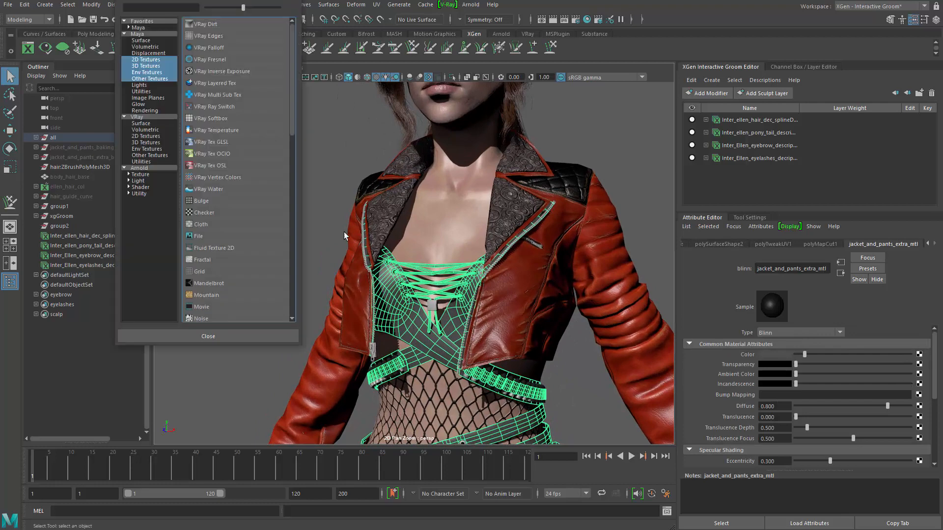
{"action": "left_click", "coordinate": [212, 242]}
Step: Load fabric_uv_fix_jacket_and_pants_extra_mtl_BaseColor.tga from the sourceimages clothing folder into the colour texture
{"action": "left_click", "coordinate": [921, 378]}
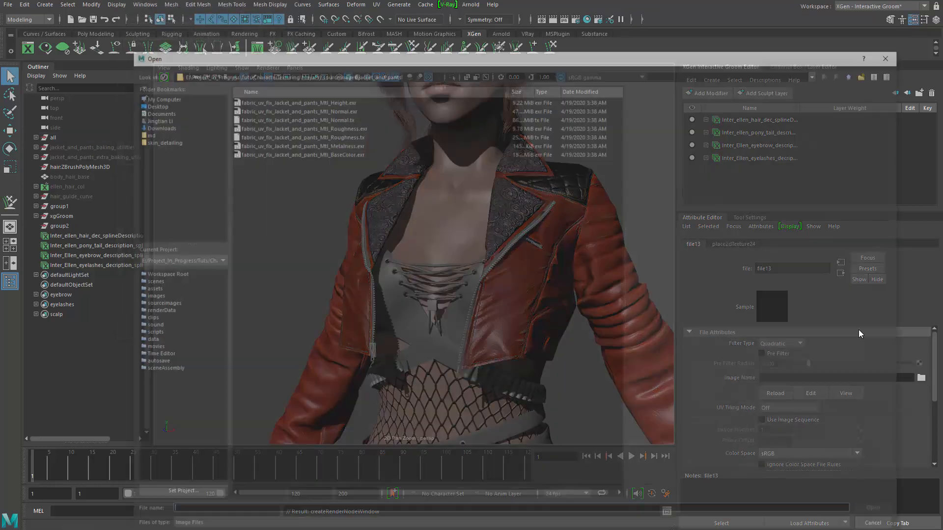
{"action": "left_click", "coordinate": [856, 73]}
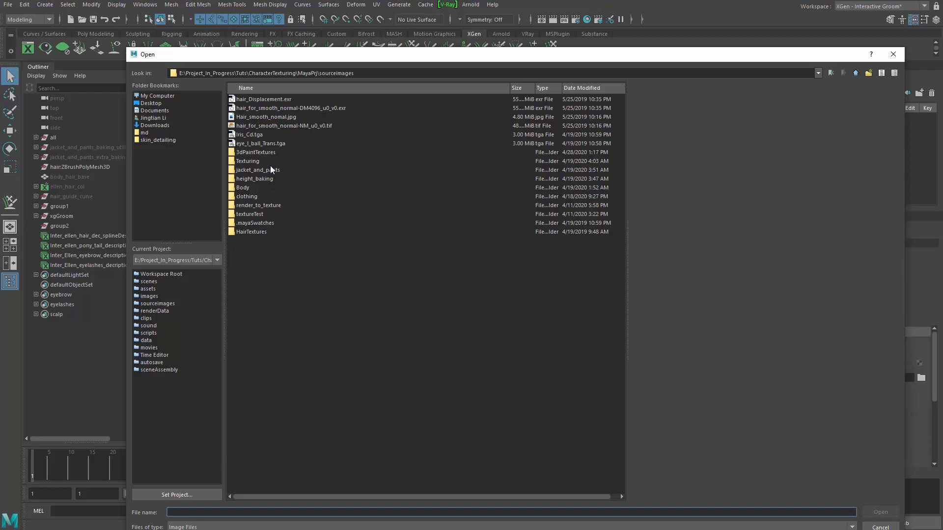
{"action": "double_click", "coordinate": [264, 196]}
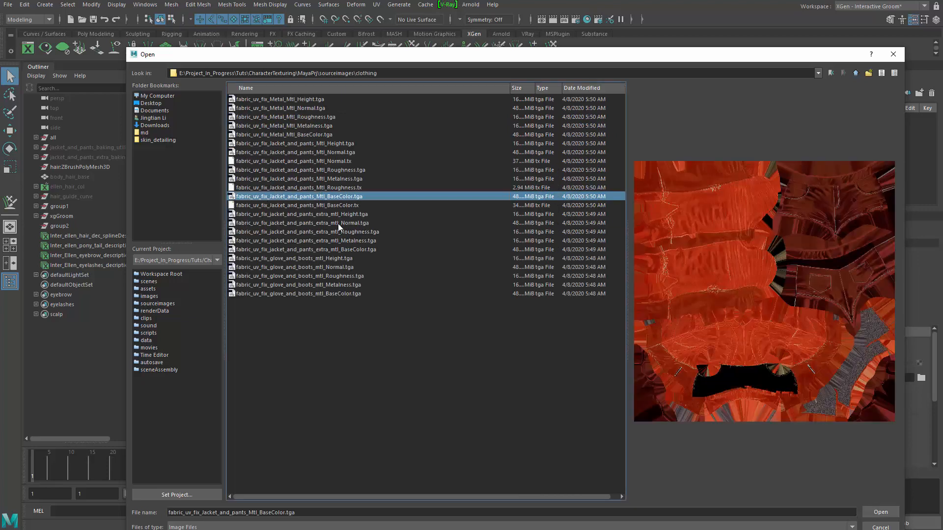
{"action": "left_click", "coordinate": [345, 249]}
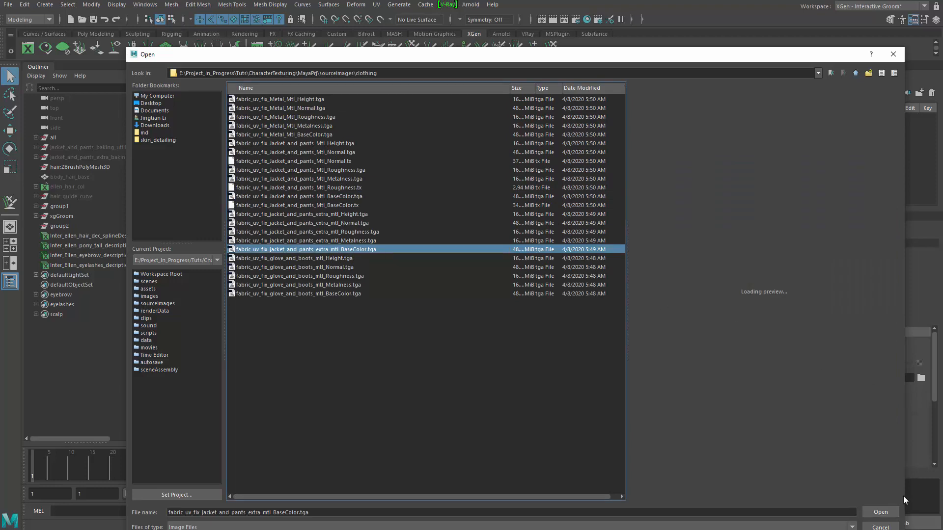
{"action": "left_click", "coordinate": [881, 512]}
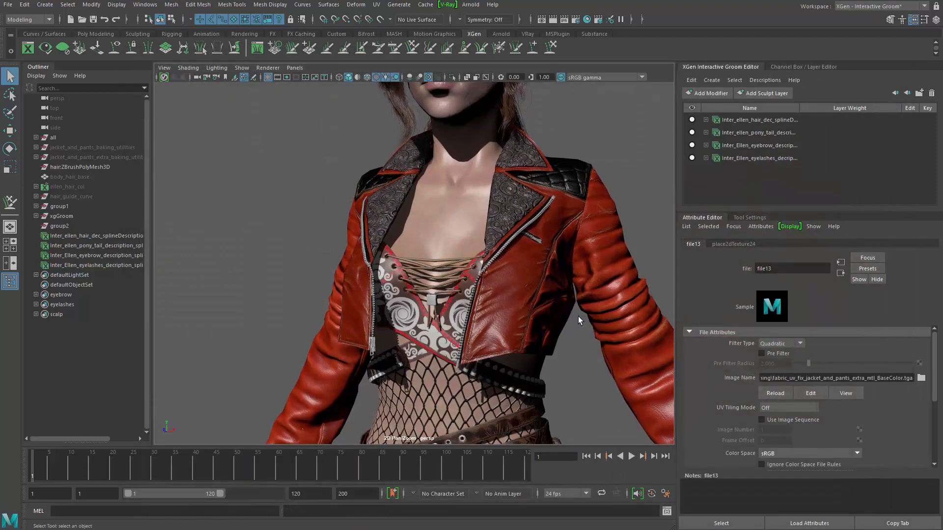
Step: Connect a File texture to the Bump Mapping of jacket_and_pants_extra_mtl and set the bump node's Use As to Tangent Space Normals
{"action": "scroll", "coordinate": [578, 319], "scroll_direction": "down", "scroll_amount": 3}
{"action": "mouse_move", "coordinate": [578, 319]}
{"action": "left_mouse_down", "text": "alt"}
{"action": "mouse_move", "coordinate": [558, 321]}
{"action": "mouse_move", "coordinate": [575, 322]}
{"action": "left_mouse_up", "text": "alt"}
{"action": "scroll", "coordinate": [575, 323], "scroll_direction": "up", "scroll_amount": 3}
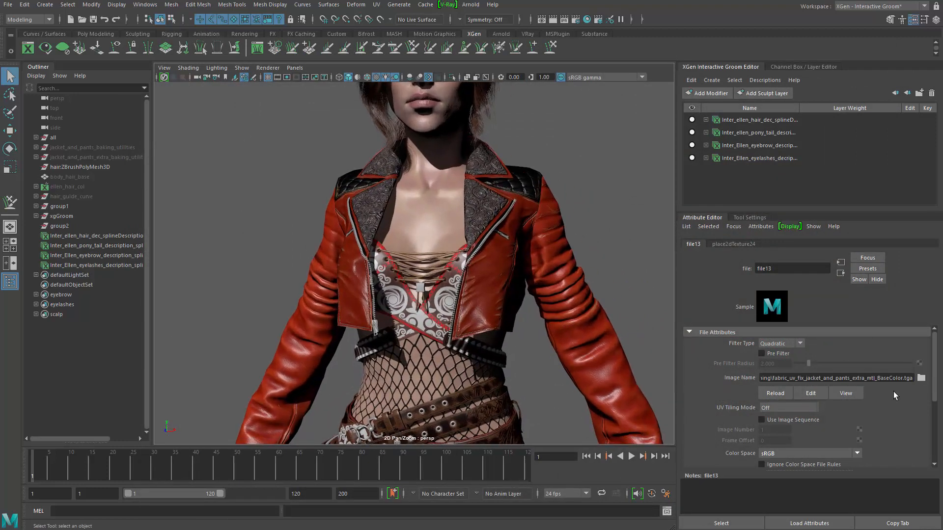
{"action": "left_click", "coordinate": [841, 272]}
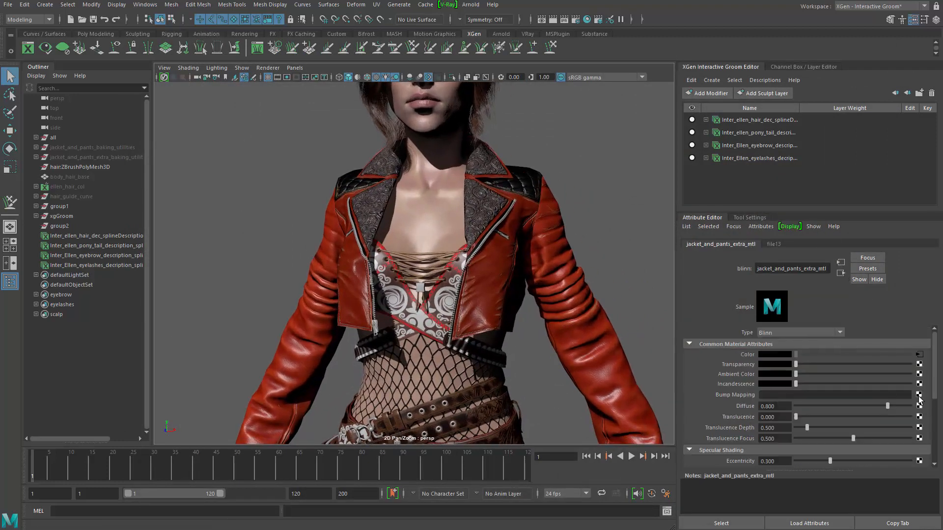
{"action": "left_click", "coordinate": [919, 398]}
{"action": "left_click", "coordinate": [198, 236]}
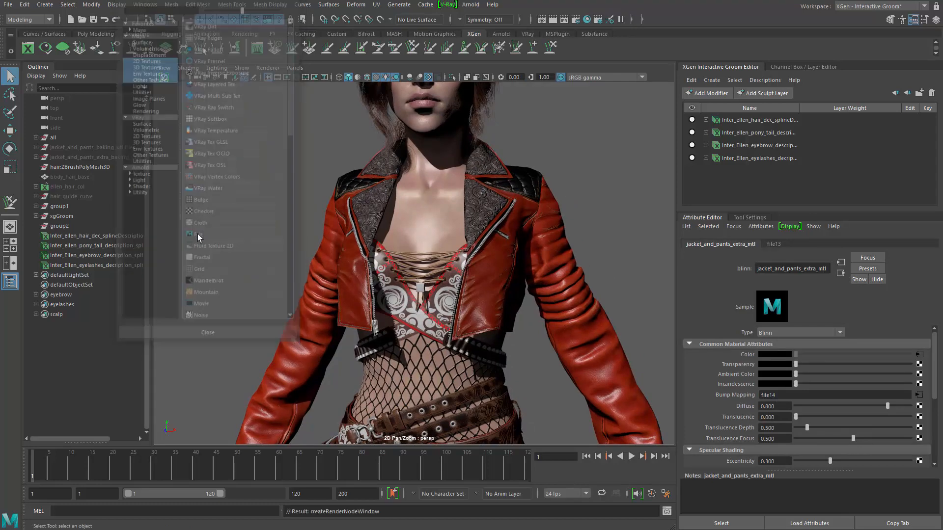
{"action": "left_click", "coordinate": [830, 365]}
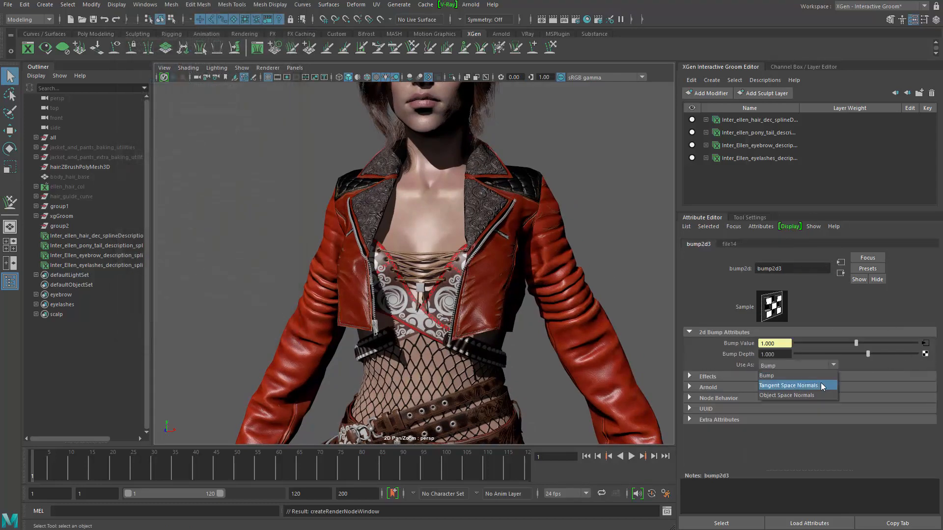
{"action": "left_click", "coordinate": [821, 383]}
Step: Load fabric_uv_fix_jacket_and_pants_extra_mtl_Normal.tga into the texture feeding the new bump node and set its Color Space to Raw
{"action": "left_click", "coordinate": [925, 344]}
{"action": "left_click", "coordinate": [921, 378]}
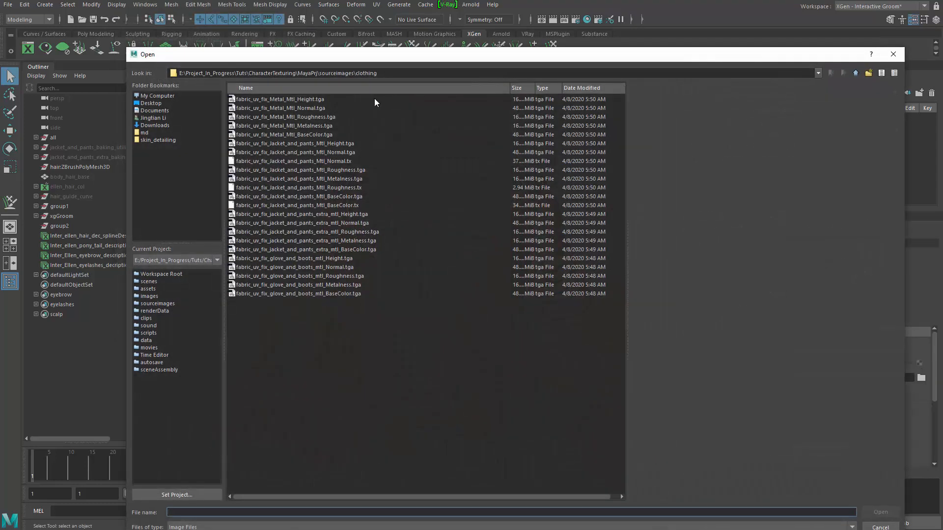
{"action": "left_click", "coordinate": [361, 224]}
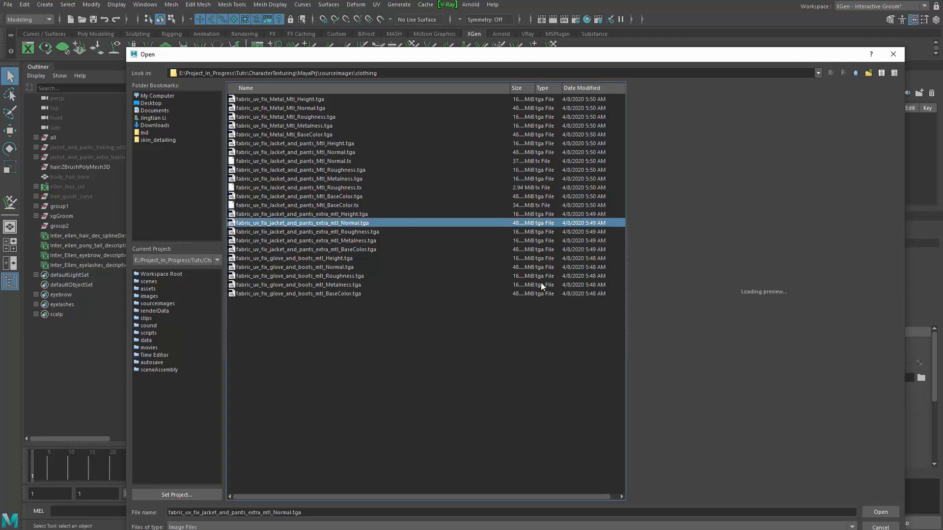
{"action": "left_click", "coordinate": [879, 513]}
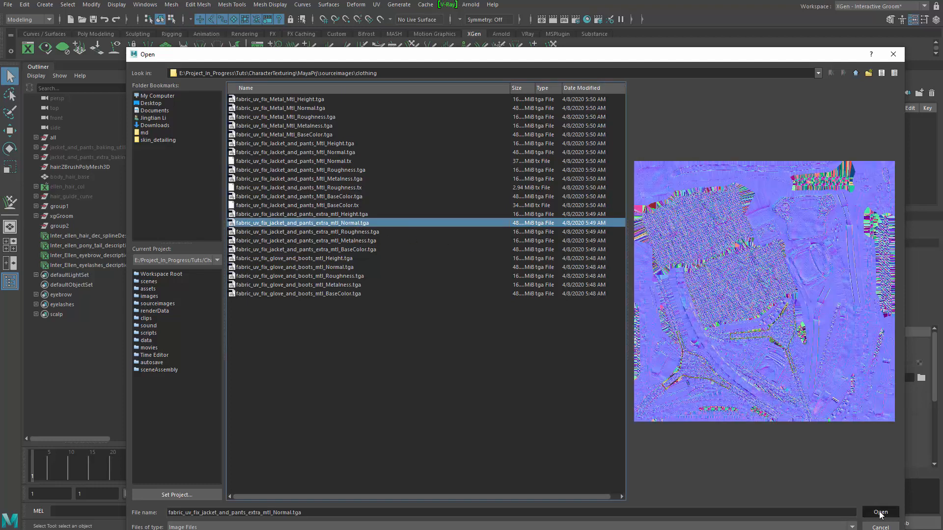
{"action": "left_click", "coordinate": [779, 453]}
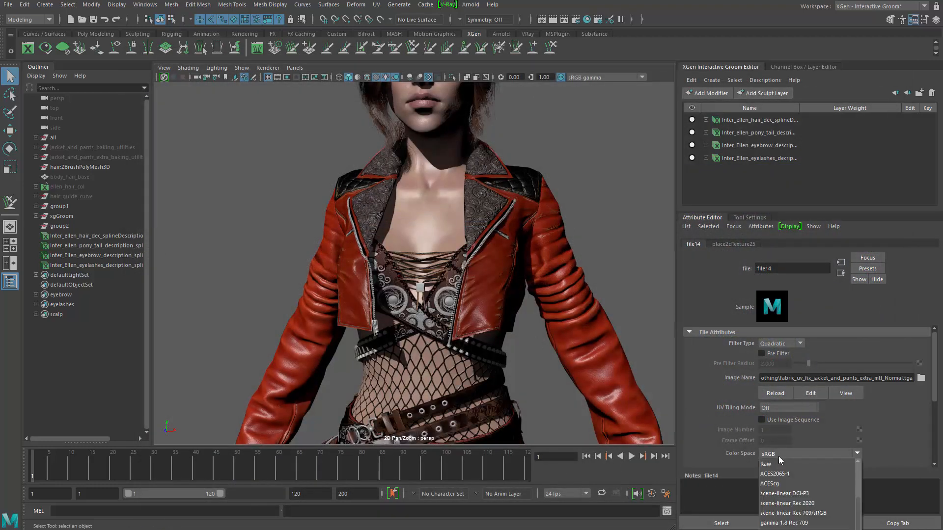
{"action": "left_click", "coordinate": [778, 464]}
Step: Examine the normal-mapped relief on the corset ornaments, stitching and lacing, up close and from several angles
{"action": "scroll", "coordinate": [497, 364], "scroll_direction": "up", "scroll_amount": 6}
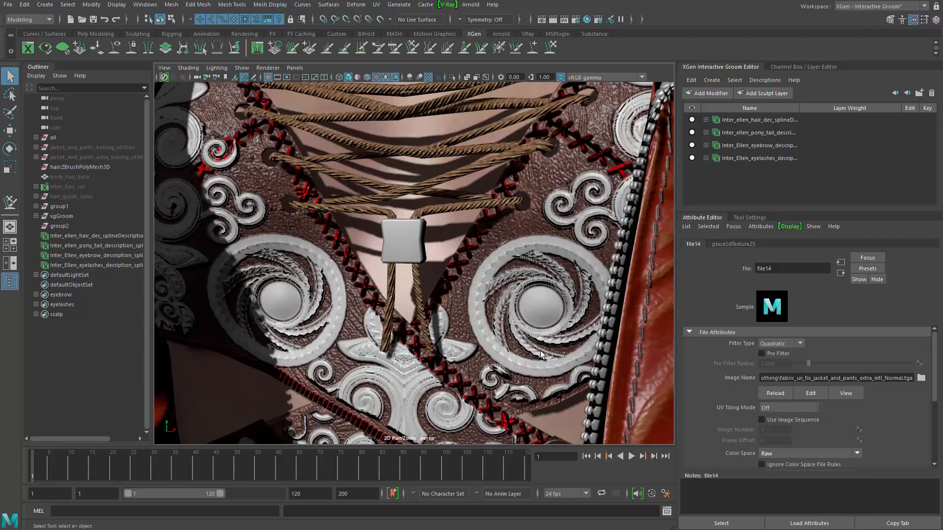
{"action": "scroll", "coordinate": [450, 349], "scroll_direction": "down", "scroll_amount": 10}
{"action": "left_click_drag", "start_coordinate": [281, 305], "coordinate": [367, 373], "text": "alt"}
{"action": "middle_click_drag", "start_coordinate": [531, 335], "coordinate": [515, 387], "text": "alt"}
{"action": "right_click_drag", "start_coordinate": [516, 387], "coordinate": [472, 337], "text": "alt"}
{"action": "left_click_drag", "start_coordinate": [472, 337], "coordinate": [442, 338], "text": "alt"}
{"action": "right_click_drag", "start_coordinate": [442, 338], "coordinate": [484, 370], "text": "alt"}
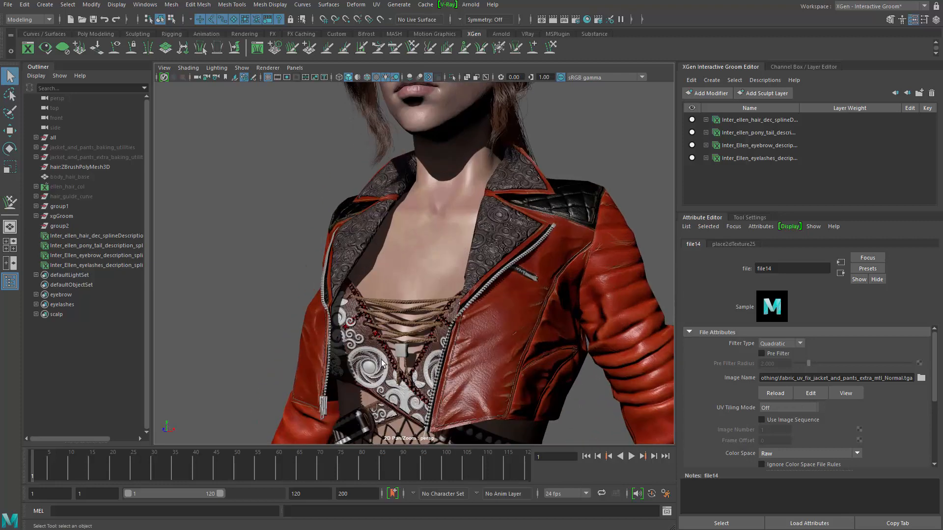
Step: Select the corset mesh and lower the Eccentricity of jacket_and_pants_extra_mtl to tighten its specular highlights
{"action": "left_click", "coordinate": [378, 361]}
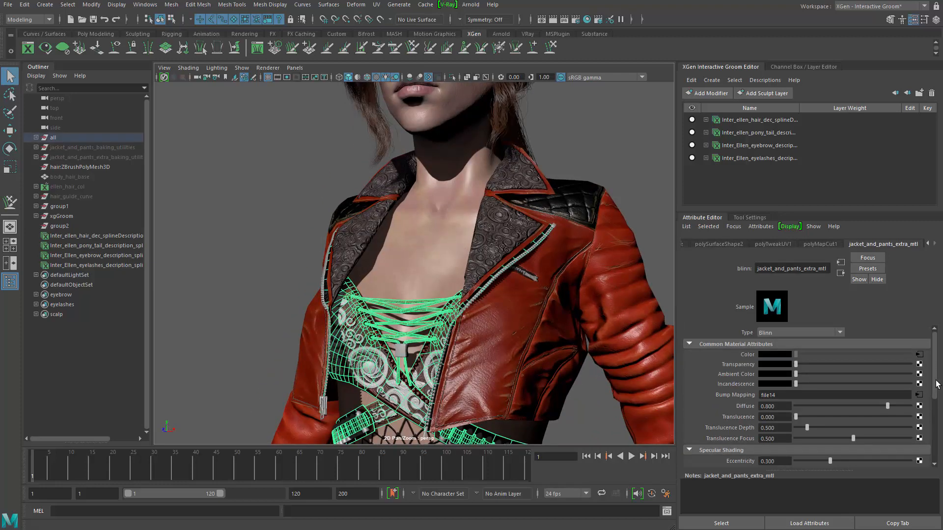
{"action": "scroll", "coordinate": [937, 384], "scroll_direction": "down", "scroll_amount": 3}
{"action": "left_click_drag", "start_coordinate": [938, 365], "coordinate": [939, 341]}
{"action": "scroll", "coordinate": [841, 396], "scroll_direction": "down", "scroll_amount": 5}
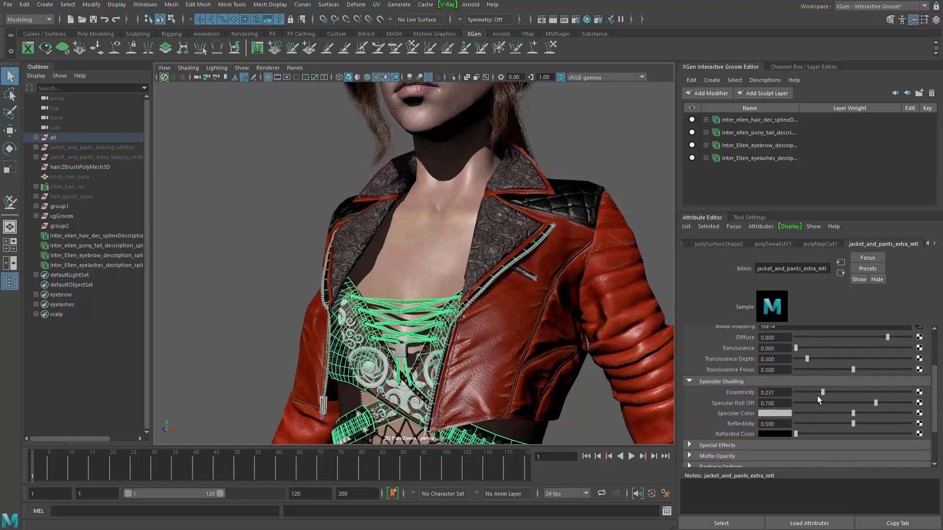
{"action": "mouse_move", "coordinate": [817, 396]}
{"action": "left_mouse_down"}
{"action": "mouse_move", "coordinate": [853, 395]}
{"action": "mouse_move", "coordinate": [815, 395]}
{"action": "mouse_move", "coordinate": [873, 411]}
{"action": "mouse_move", "coordinate": [814, 392]}
{"action": "left_mouse_up"}
Step: Deselect the corset and review the textured clothing, hair and face from several angles and distances
{"action": "right_click_drag", "start_coordinate": [667, 384], "coordinate": [343, 305], "text": "alt"}
{"action": "left_click", "coordinate": [283, 289]}
{"action": "left_click_drag", "start_coordinate": [283, 288], "coordinate": [349, 327], "text": "alt"}
{"action": "right_click_drag", "start_coordinate": [432, 339], "coordinate": [356, 336], "text": "alt"}
{"action": "left_click_drag", "start_coordinate": [356, 336], "coordinate": [316, 321], "text": "alt"}
{"action": "right_click_drag", "start_coordinate": [344, 334], "coordinate": [505, 363], "text": "alt"}
{"action": "left_click_drag", "start_coordinate": [506, 363], "coordinate": [282, 181], "text": "alt"}
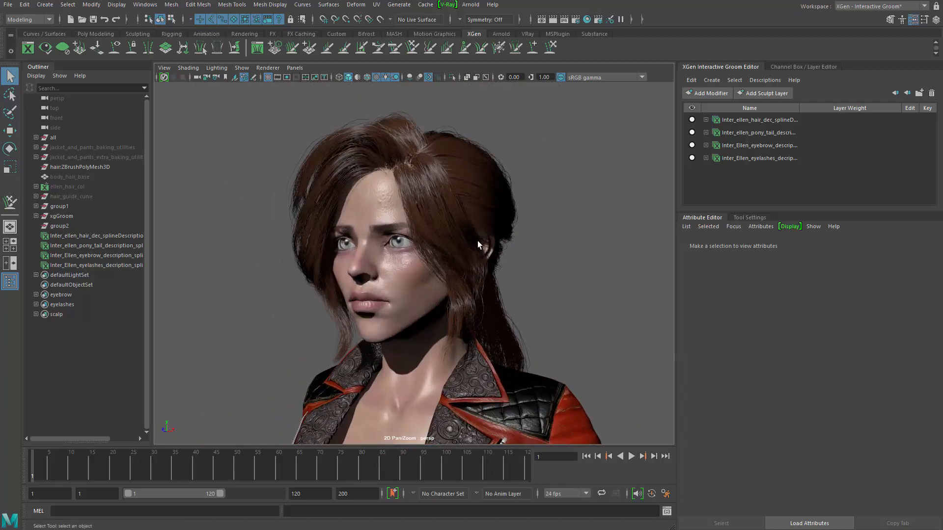
{"action": "left_click_drag", "start_coordinate": [477, 244], "coordinate": [509, 242], "text": "alt"}
{"action": "right_click_drag", "start_coordinate": [509, 243], "coordinate": [562, 326], "text": "alt"}
Step: Darken the Specular Color of the head's Body_Mtl and raise its Eccentricity to about 0.47 for softer skin highlights
{"action": "left_click", "coordinate": [482, 314]}
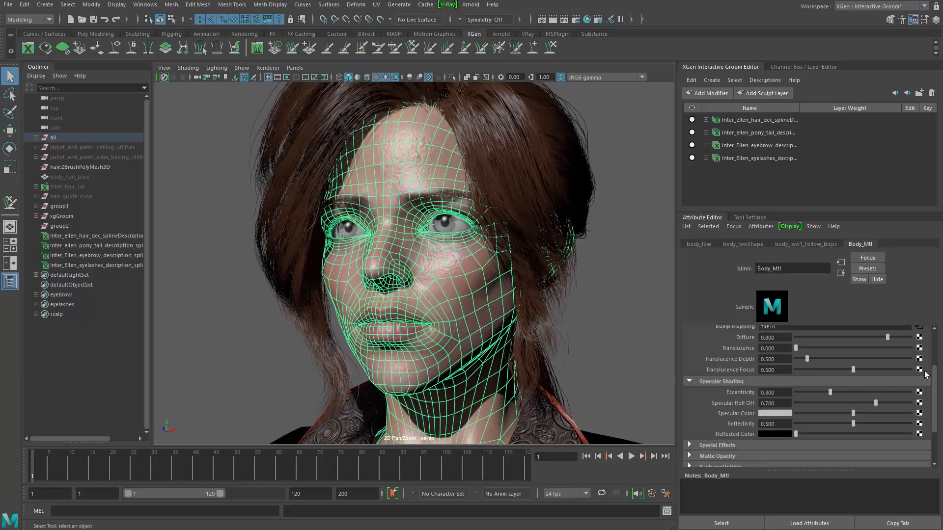
{"action": "mouse_move", "coordinate": [935, 373]}
{"action": "left_mouse_down"}
{"action": "mouse_move", "coordinate": [938, 350]}
{"action": "mouse_move", "coordinate": [938, 378]}
{"action": "left_mouse_up"}
{"action": "left_click_drag", "start_coordinate": [851, 406], "coordinate": [833, 383]}
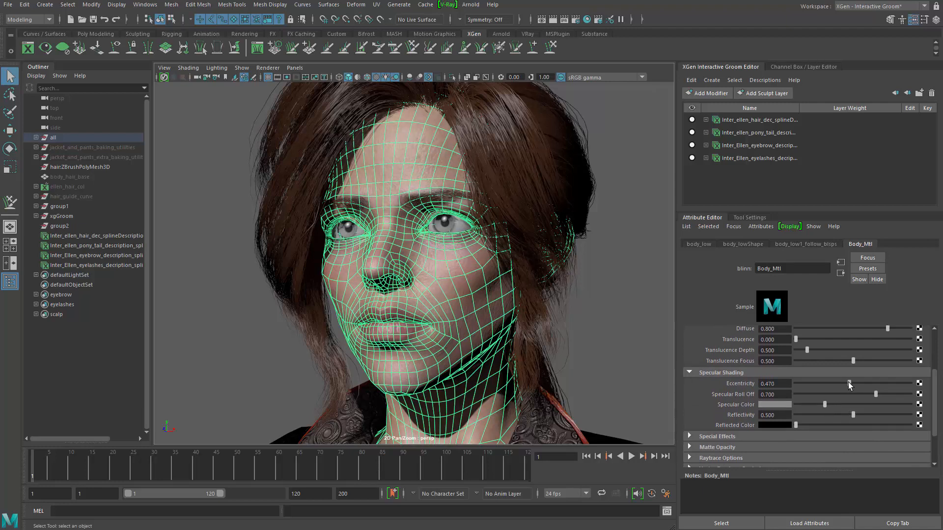
{"action": "left_click", "coordinate": [629, 336]}
{"action": "right_click_drag", "start_coordinate": [629, 336], "coordinate": [594, 187], "text": "alt"}
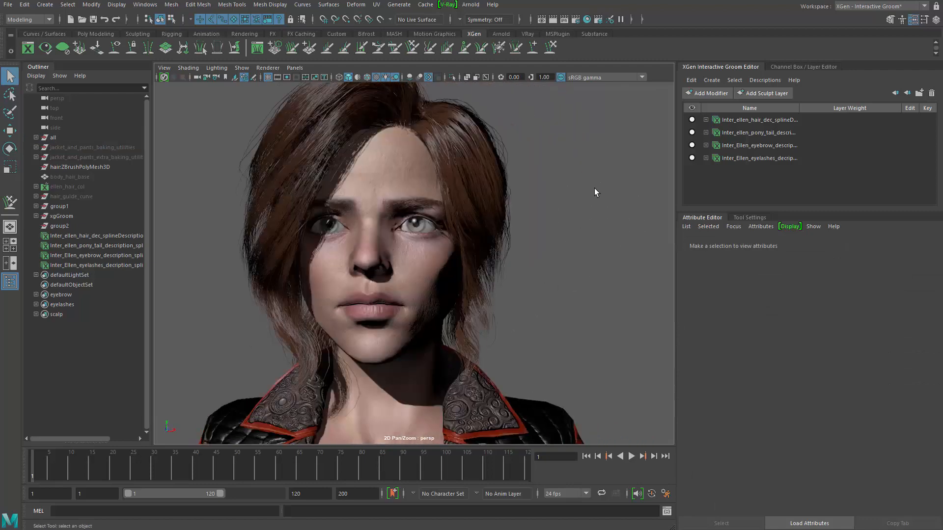
Step: Expand the main hair description in the interactive groom list, toggle it off and on, and inspect the hair from the side
{"action": "left_click", "coordinate": [701, 123]}
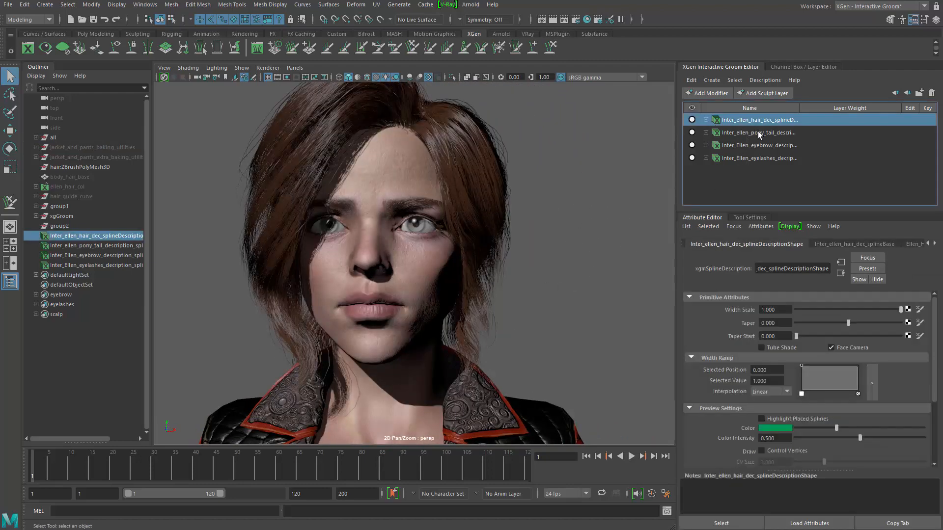
{"action": "left_click", "coordinate": [706, 120]}
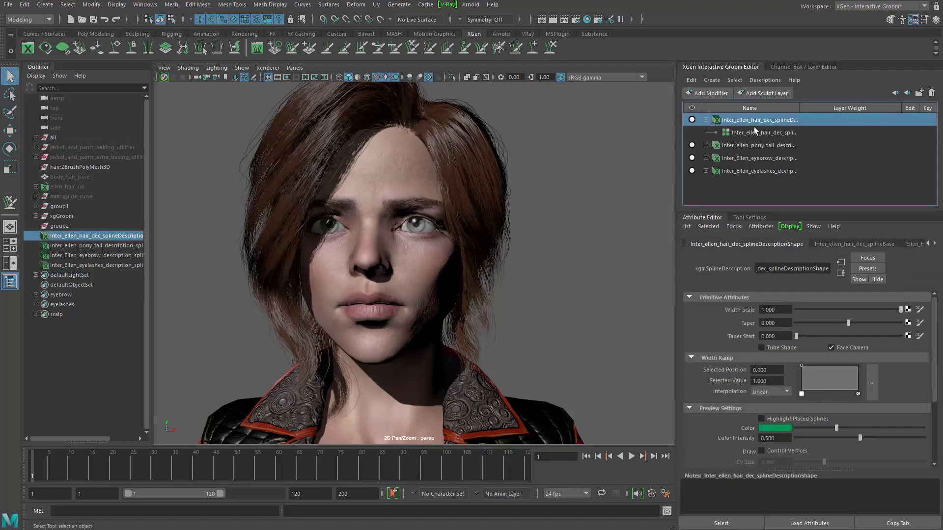
{"action": "left_click", "coordinate": [671, 136]}
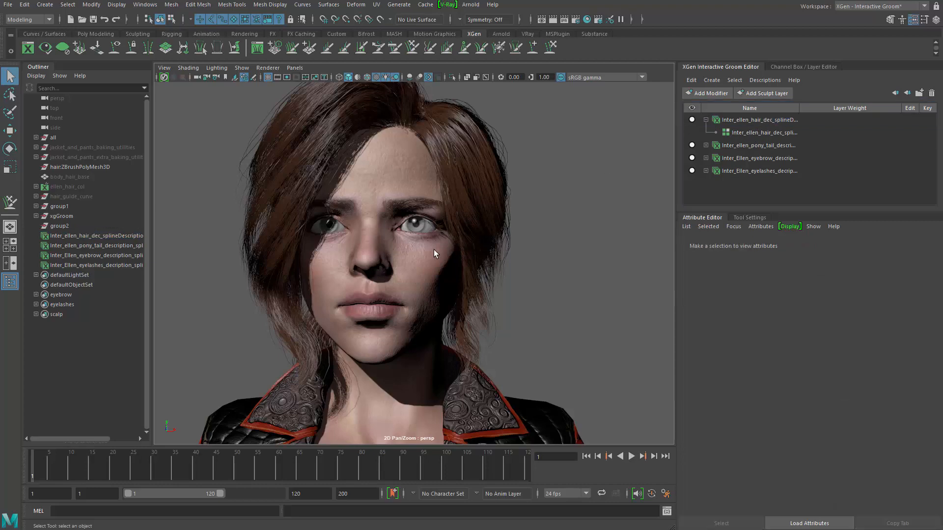
{"action": "left_click", "coordinate": [692, 119]}
{"action": "left_click", "coordinate": [692, 119]}
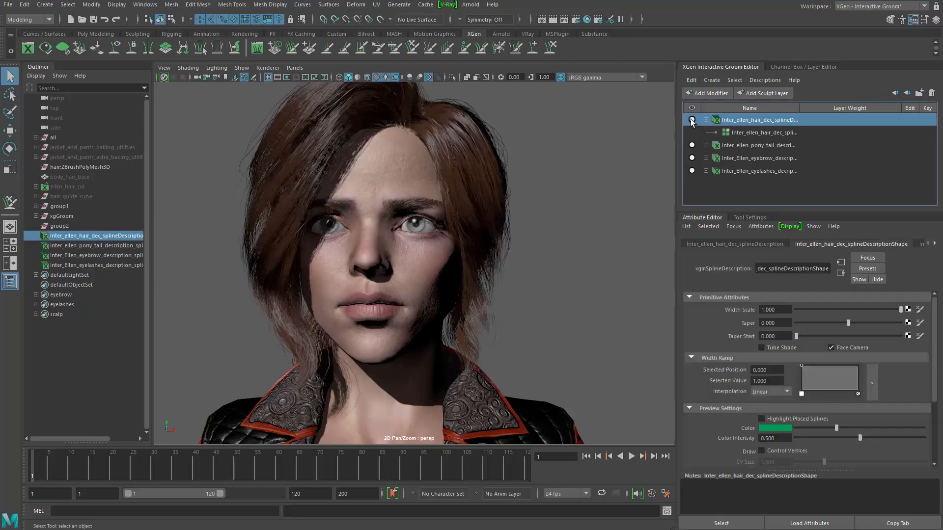
{"action": "left_click", "coordinate": [691, 119]}
{"action": "left_click", "coordinate": [691, 119]}
{"action": "mouse_move", "coordinate": [446, 229]}
{"action": "left_mouse_down", "text": "alt"}
{"action": "mouse_move", "coordinate": [373, 227]}
{"action": "mouse_move", "coordinate": [481, 179]}
{"action": "left_mouse_up", "text": "alt"}
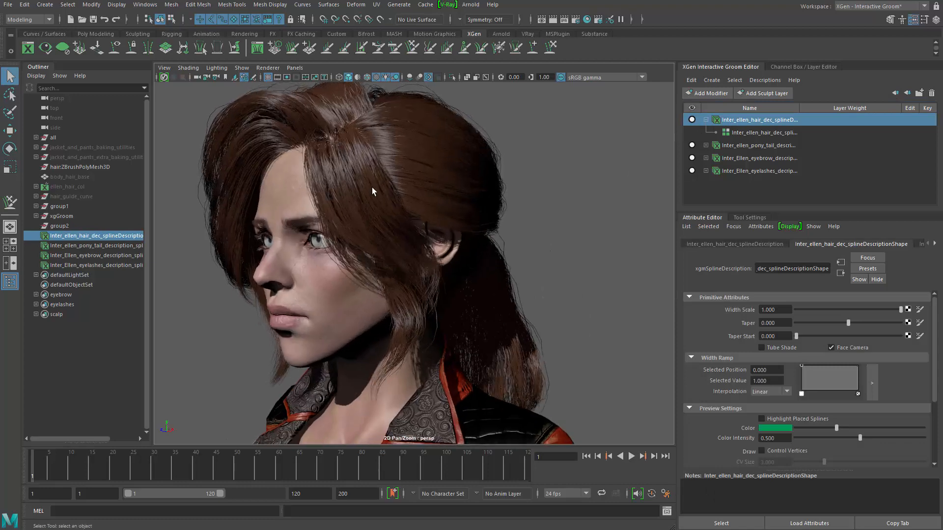
{"action": "left_click_drag", "start_coordinate": [411, 183], "coordinate": [480, 179], "text": "alt"}
Step: Add a Sculpt modifier to the main hair description and enable editing on Sculpt Layer 1
{"action": "left_click", "coordinate": [710, 93]}
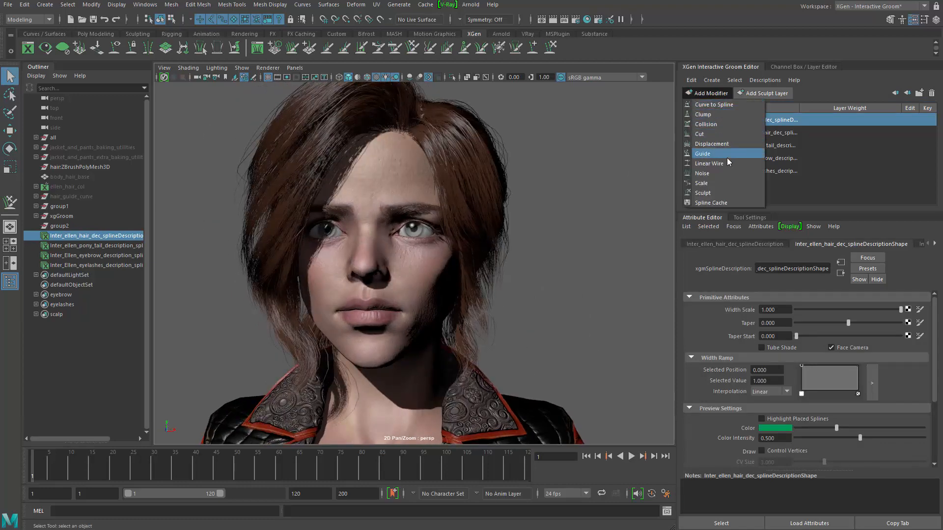
{"action": "left_click", "coordinate": [723, 193]}
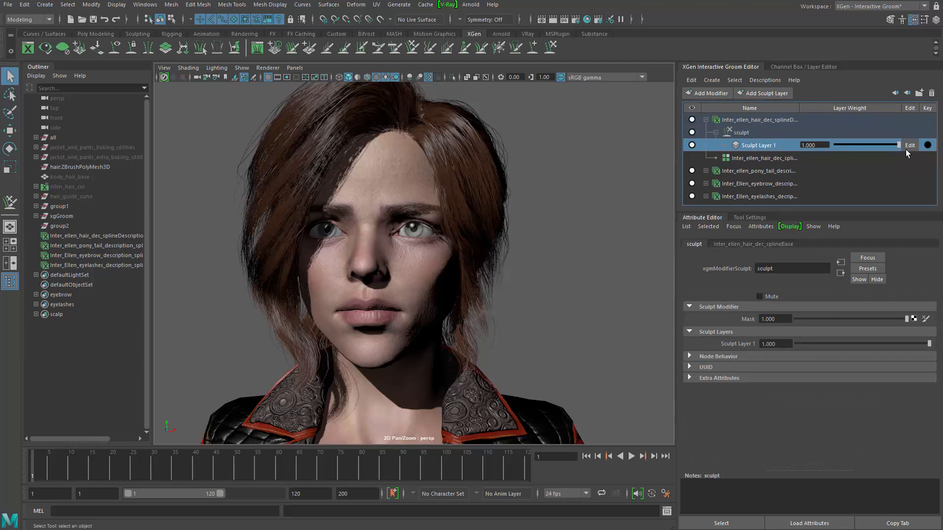
{"action": "left_click", "coordinate": [908, 147]}
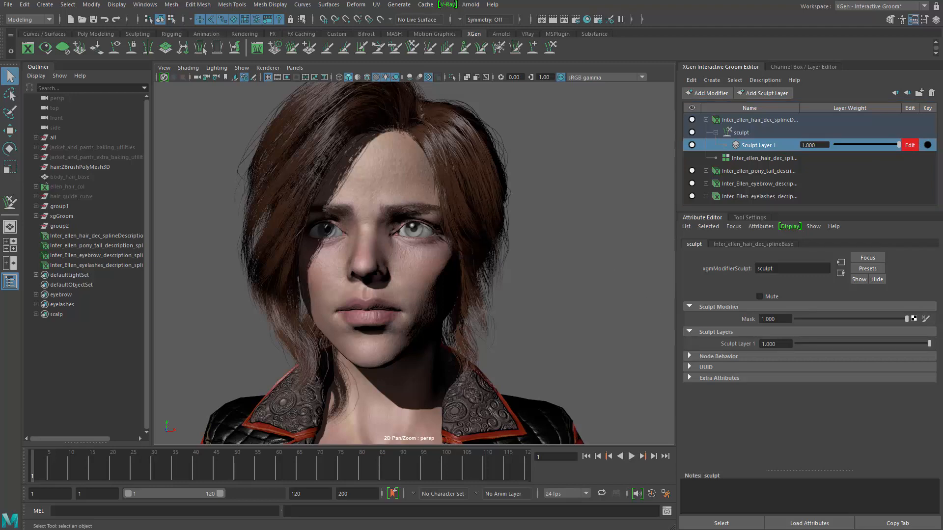
Step: Open the Interactive Grooming Tools brush list as a floating window beside the character's head
{"action": "left_click_drag", "start_coordinate": [434, 265], "coordinate": [526, 240], "text": "alt"}
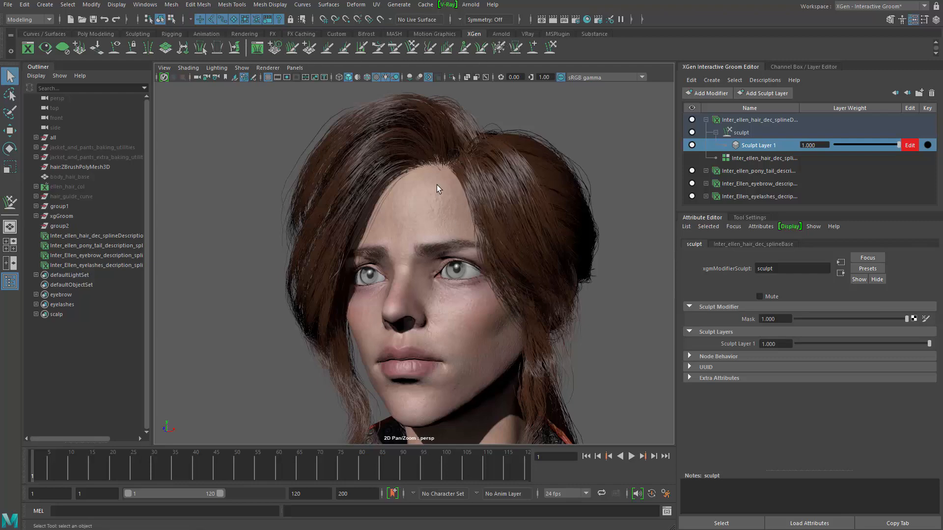
{"action": "left_click_drag", "start_coordinate": [437, 184], "coordinate": [344, 184], "text": "alt"}
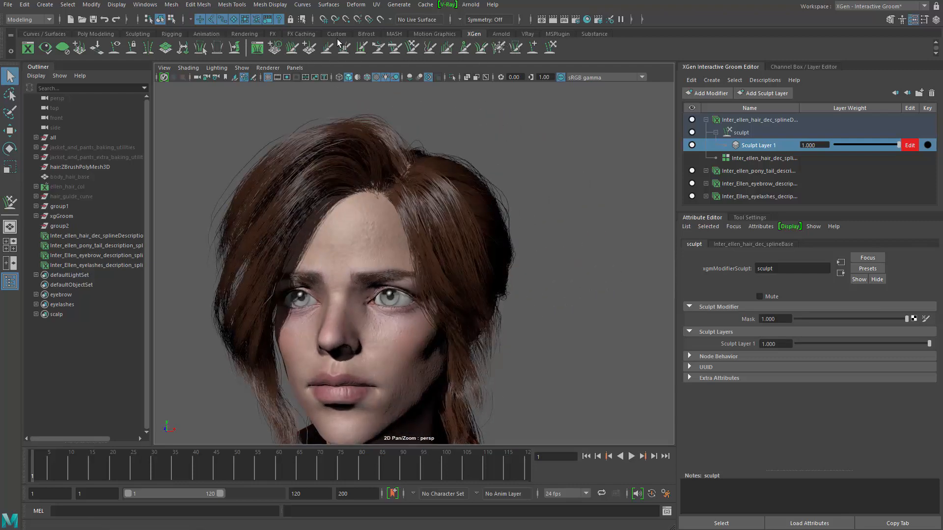
{"action": "left_click", "coordinate": [412, 5]}
{"action": "mouse_move", "coordinate": [522, 164]}
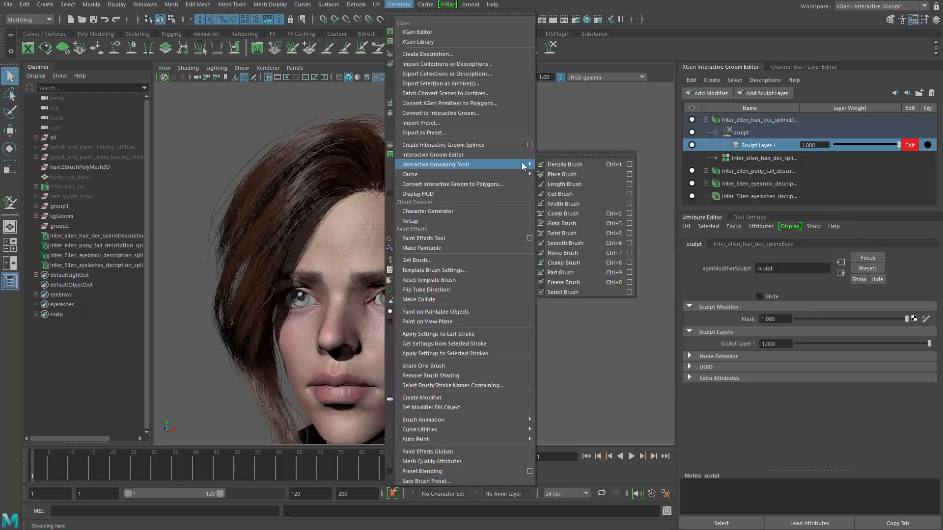
{"action": "left_click", "coordinate": [567, 158]}
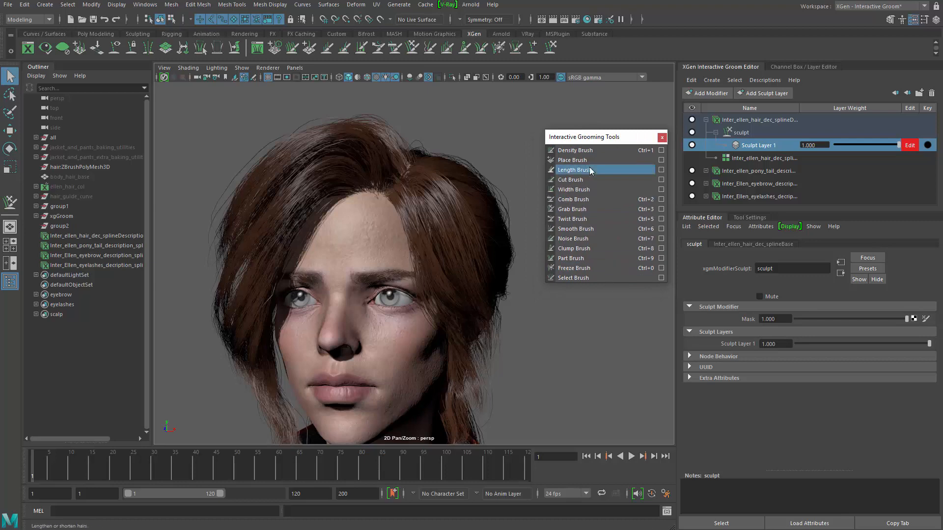
Step: Reshape the hair volume above the forehead on Sculpt Layer 1 with the Grab brush at size 121
{"action": "mouse_move", "coordinate": [457, 241]}
{"action": "left_mouse_down", "text": "alt"}
{"action": "mouse_move", "coordinate": [402, 244]}
{"action": "mouse_move", "coordinate": [423, 238]}
{"action": "mouse_move", "coordinate": [447, 291]}
{"action": "left_mouse_up", "text": "alt"}
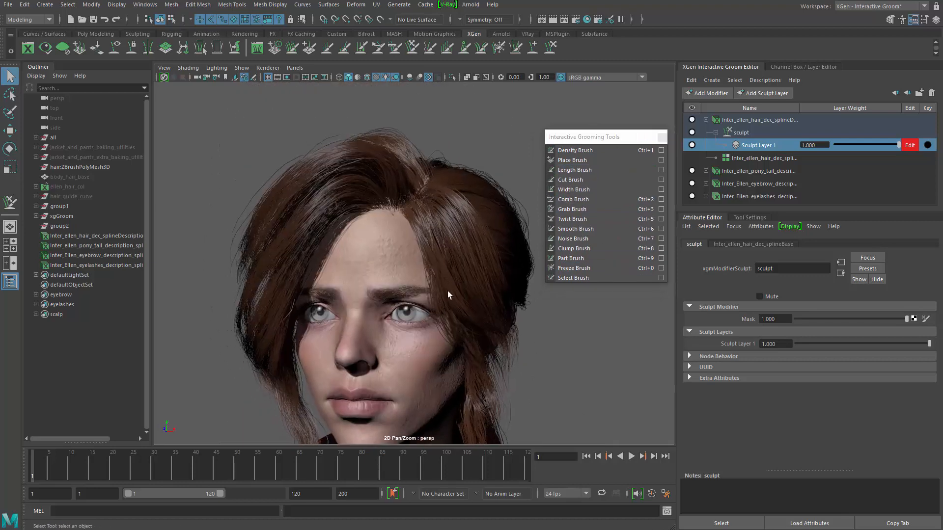
{"action": "left_click", "coordinate": [588, 210]}
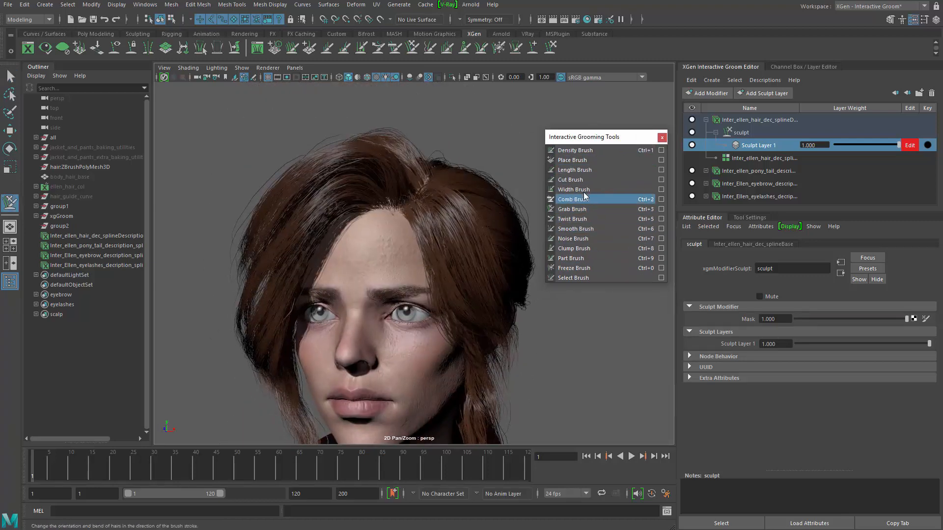
{"action": "left_click_drag", "start_coordinate": [316, 253], "coordinate": [347, 241], "text": "alt"}
{"action": "left_click_drag", "start_coordinate": [364, 197], "coordinate": [354, 187], "text": "alt"}
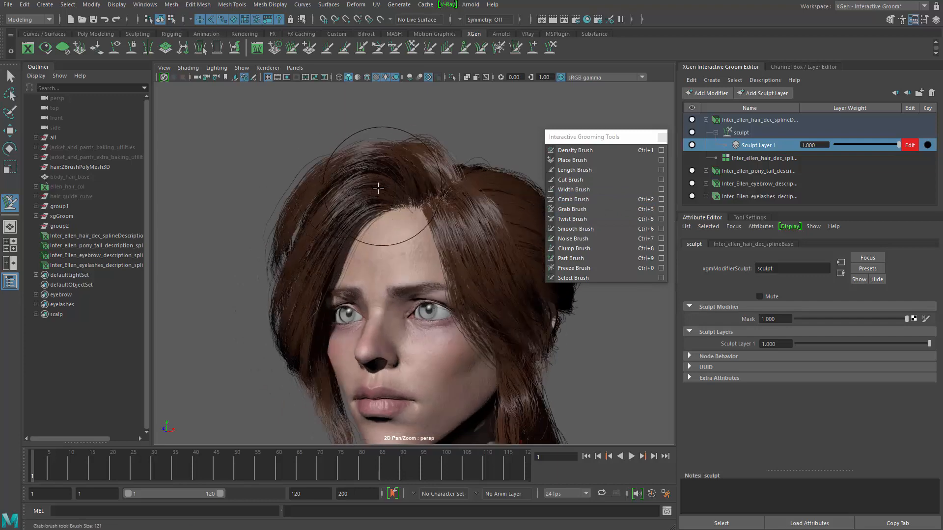
{"action": "middle_click_drag", "start_coordinate": [366, 182], "coordinate": [370, 222], "text": "alt"}
{"action": "mouse_move", "coordinate": [369, 221]}
{"action": "left_mouse_down", "text": "alt"}
{"action": "mouse_move", "coordinate": [353, 182]}
{"action": "mouse_move", "coordinate": [399, 165]}
{"action": "left_mouse_up", "text": "alt"}
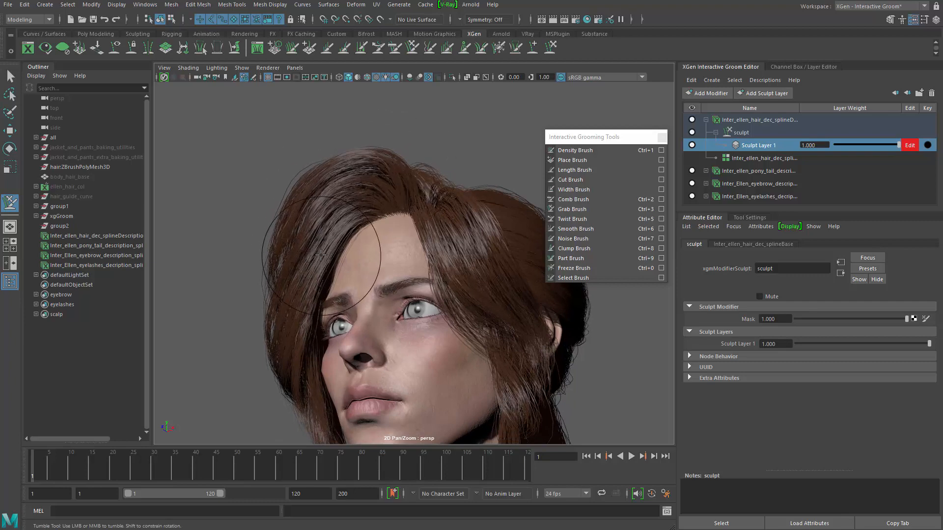
Step: Reshape the hair volume around both sides of the face on Sculpt Layer 1 with the Grab brush at sizes 182 and 110
{"action": "mouse_move", "coordinate": [295, 274]}
{"action": "left_mouse_down", "text": "alt"}
{"action": "mouse_move", "coordinate": [333, 301]}
{"action": "mouse_move", "coordinate": [326, 273]}
{"action": "mouse_move", "coordinate": [366, 263]}
{"action": "left_mouse_up", "text": "alt"}
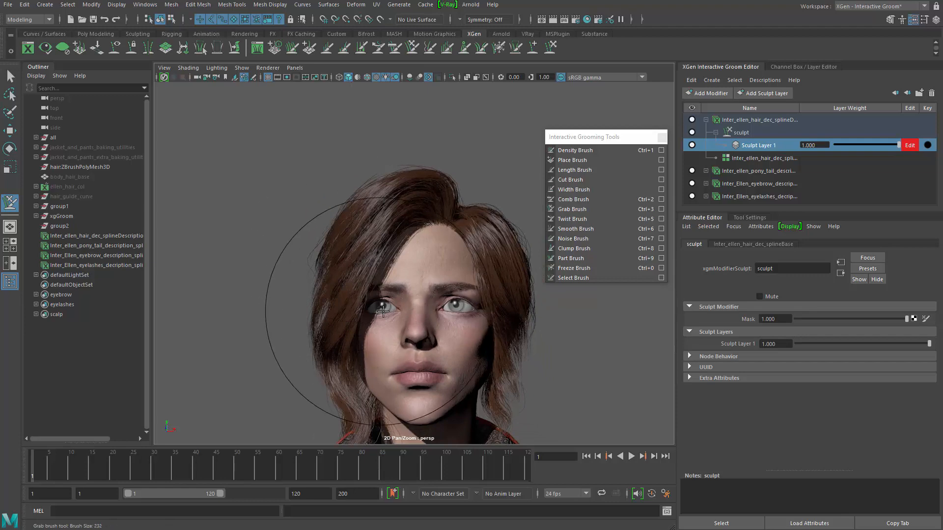
{"action": "left_click_drag", "start_coordinate": [326, 200], "coordinate": [327, 242], "text": "alt"}
{"action": "mouse_move", "coordinate": [320, 306]}
{"action": "left_mouse_down", "text": "alt"}
{"action": "mouse_move", "coordinate": [328, 321]}
{"action": "mouse_move", "coordinate": [287, 321]}
{"action": "mouse_move", "coordinate": [316, 323]}
{"action": "left_mouse_up", "text": "alt"}
{"action": "key", "text": "b"}
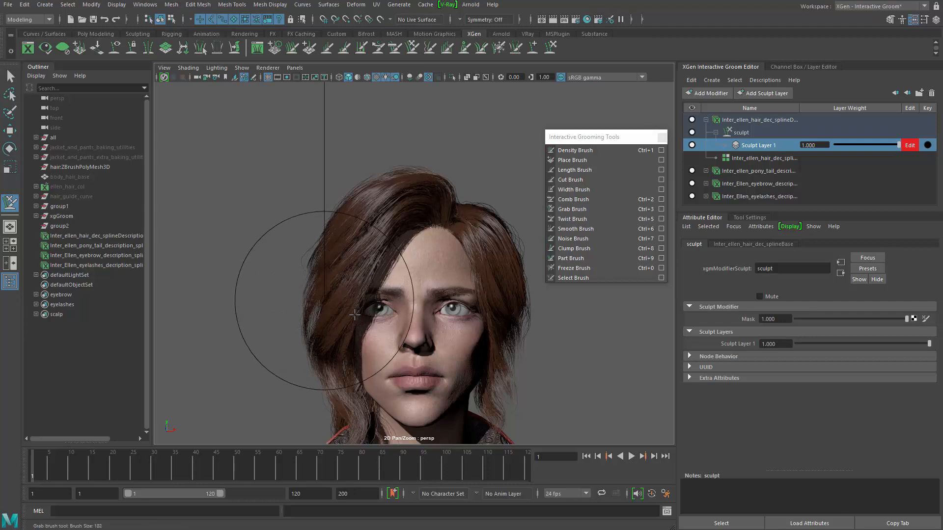
{"action": "mouse_move", "coordinate": [358, 301]}
{"action": "left_mouse_down", "text": "alt"}
{"action": "mouse_move", "coordinate": [341, 351]}
{"action": "mouse_move", "coordinate": [435, 302]}
{"action": "mouse_move", "coordinate": [339, 346]}
{"action": "mouse_move", "coordinate": [366, 361]}
{"action": "mouse_move", "coordinate": [326, 358]}
{"action": "mouse_move", "coordinate": [372, 385]}
{"action": "left_mouse_up", "text": "alt"}
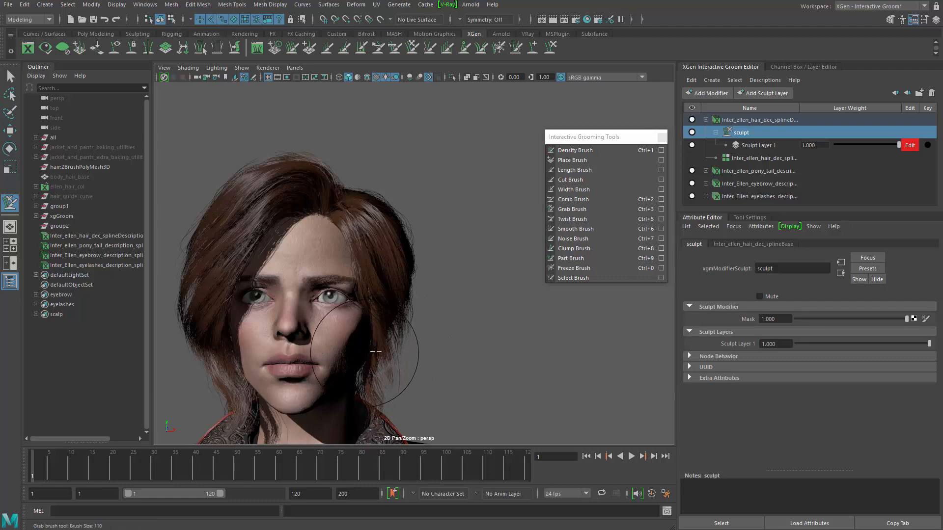
Step: Inspect the reshaped hair from several angles and distances, and compare it by varying the weight of Sculpt Layer 1
{"action": "right_click_drag", "start_coordinate": [444, 307], "coordinate": [333, 270], "text": "alt"}
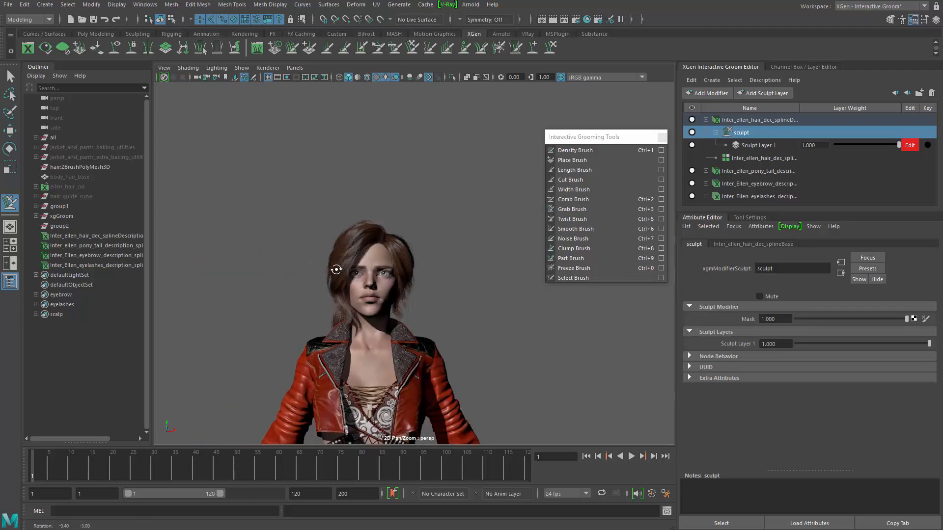
{"action": "left_click_drag", "start_coordinate": [332, 270], "coordinate": [409, 326], "text": "alt"}
{"action": "right_click_drag", "start_coordinate": [409, 326], "coordinate": [437, 329], "text": "alt"}
{"action": "left_click_drag", "start_coordinate": [361, 302], "coordinate": [388, 217], "text": "alt"}
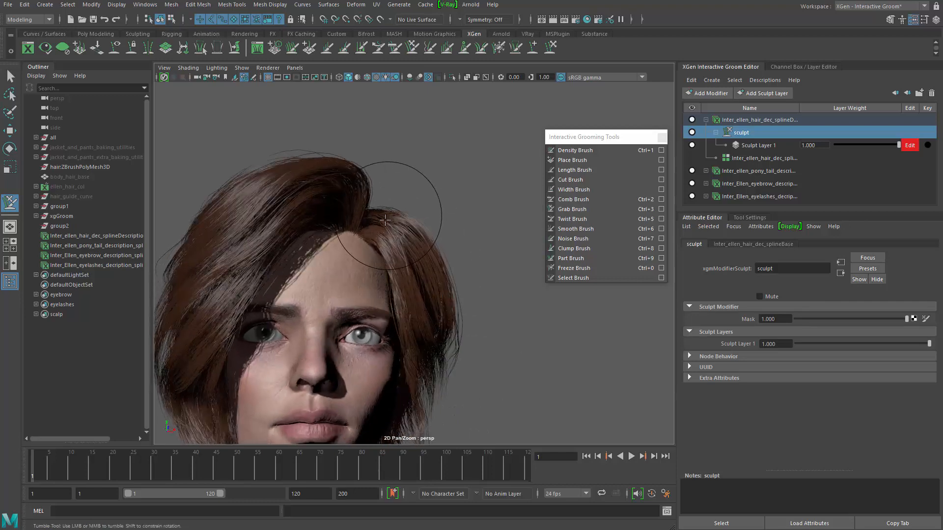
{"action": "right_click_drag", "start_coordinate": [417, 253], "coordinate": [344, 275], "text": "alt"}
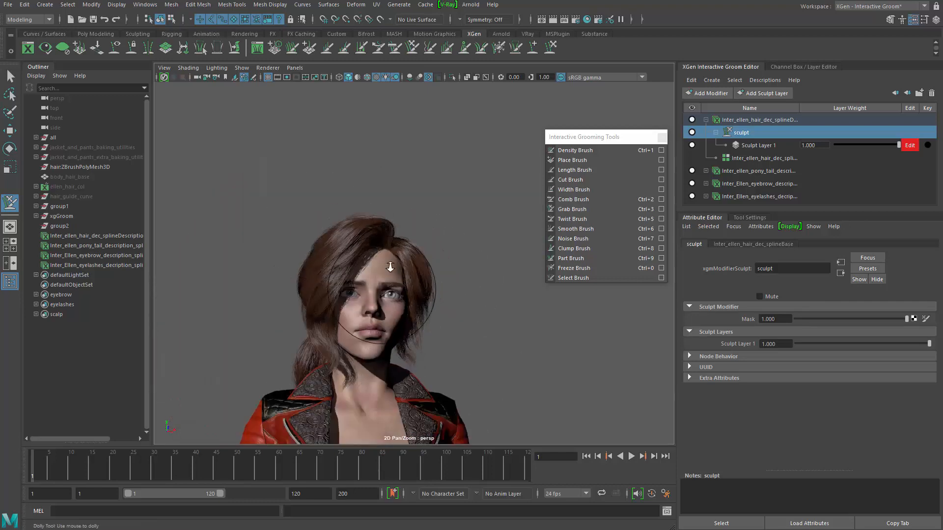
{"action": "left_click_drag", "start_coordinate": [344, 275], "coordinate": [315, 296], "text": "alt"}
{"action": "right_click_drag", "start_coordinate": [315, 297], "coordinate": [494, 328], "text": "alt"}
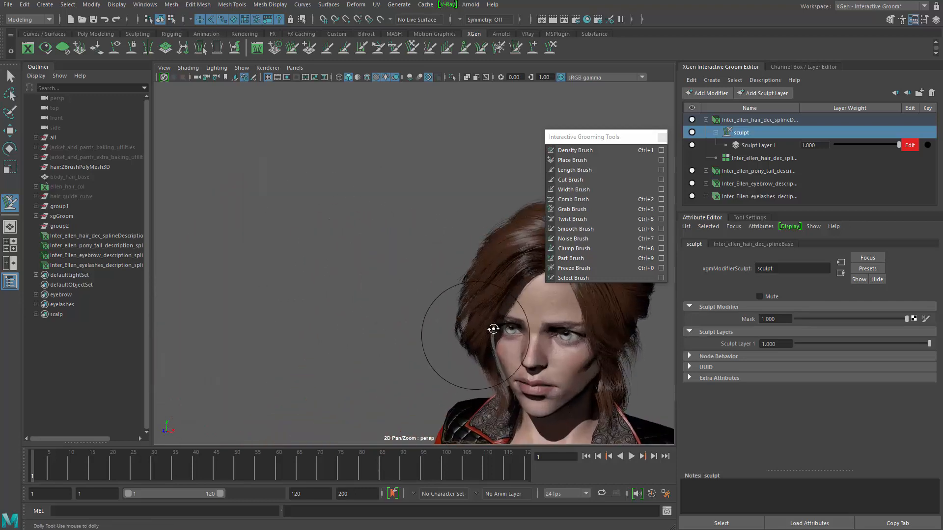
{"action": "middle_click_drag", "start_coordinate": [494, 329], "coordinate": [299, 314], "text": "alt"}
{"action": "right_click_drag", "start_coordinate": [299, 314], "coordinate": [362, 310], "text": "alt"}
{"action": "left_click_drag", "start_coordinate": [362, 310], "coordinate": [490, 315], "text": "alt"}
{"action": "right_click_drag", "start_coordinate": [491, 315], "coordinate": [511, 297], "text": "alt"}
{"action": "left_click_drag", "start_coordinate": [897, 146], "coordinate": [884, 148]}
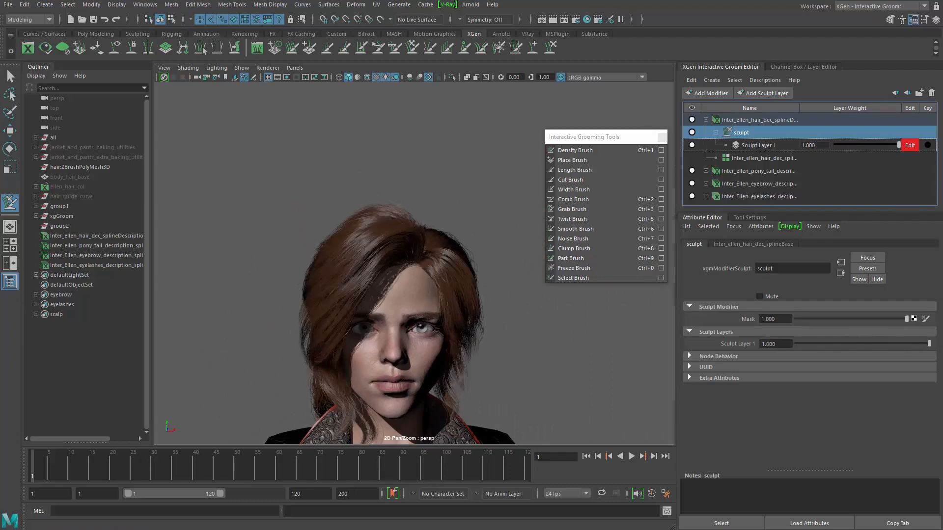
Step: Examine the hairline and face-framing strands close up, and check the whole head against the jacket from a distance
{"action": "left_click_drag", "start_coordinate": [507, 386], "coordinate": [434, 339], "text": "alt"}
{"action": "middle_click_drag", "start_coordinate": [465, 357], "coordinate": [508, 322], "text": "alt"}
{"action": "right_click_drag", "start_coordinate": [507, 322], "coordinate": [461, 311], "text": "alt"}
{"action": "left_click_drag", "start_coordinate": [461, 312], "coordinate": [442, 344], "text": "alt"}
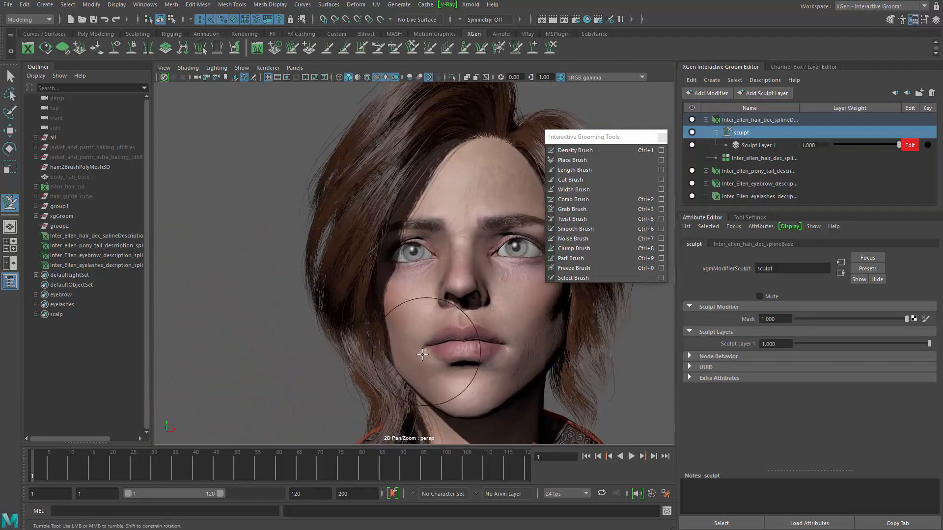
{"action": "middle_click_drag", "start_coordinate": [384, 383], "coordinate": [413, 336], "text": "alt"}
{"action": "mouse_move", "coordinate": [465, 309]}
{"action": "left_mouse_down", "text": "alt"}
{"action": "mouse_move", "coordinate": [501, 310]}
{"action": "mouse_move", "coordinate": [417, 299]}
{"action": "mouse_move", "coordinate": [326, 307]}
{"action": "mouse_move", "coordinate": [275, 324]}
{"action": "mouse_move", "coordinate": [326, 327]}
{"action": "mouse_move", "coordinate": [371, 294]}
{"action": "mouse_move", "coordinate": [398, 293]}
{"action": "mouse_move", "coordinate": [379, 309]}
{"action": "mouse_move", "coordinate": [442, 305]}
{"action": "mouse_move", "coordinate": [373, 293]}
{"action": "left_mouse_up", "text": "alt"}
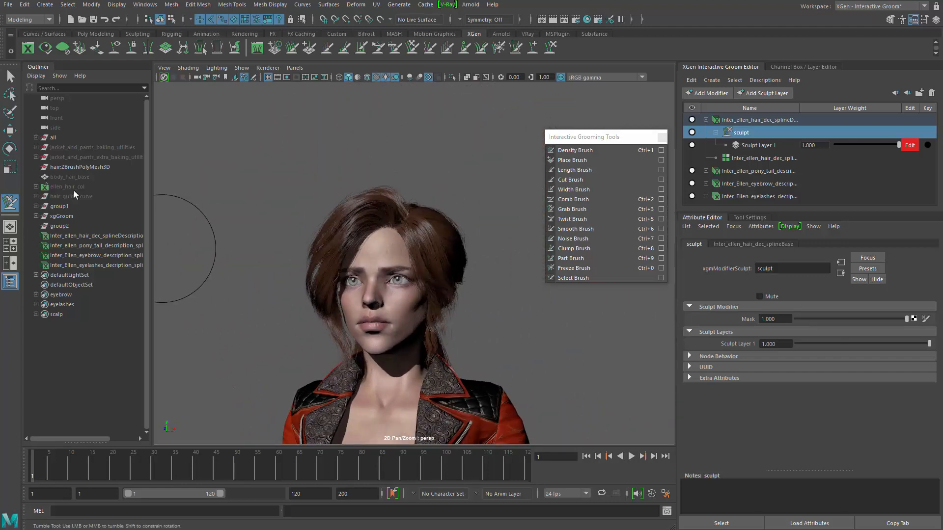
{"action": "right_click_drag", "start_coordinate": [387, 243], "coordinate": [408, 275], "text": "alt"}
{"action": "left_click_drag", "start_coordinate": [408, 275], "coordinate": [403, 314], "text": "alt"}
{"action": "right_click_drag", "start_coordinate": [339, 301], "coordinate": [435, 328], "text": "alt"}
{"action": "mouse_move", "coordinate": [437, 329]}
{"action": "left_mouse_down", "text": "alt"}
{"action": "mouse_move", "coordinate": [403, 323]}
{"action": "mouse_move", "coordinate": [418, 314]}
{"action": "left_mouse_up", "text": "alt"}
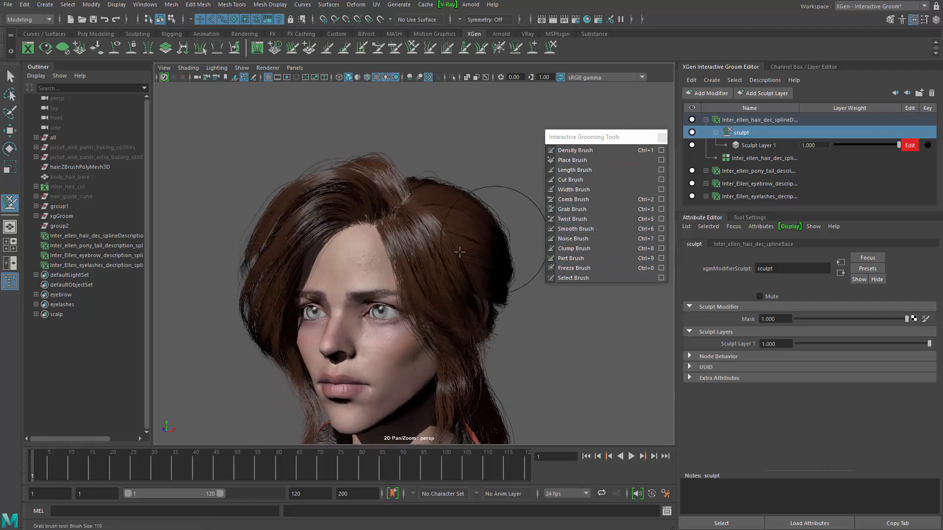
Step: Freeze the narrow strand running from the parting past the forehead with the Freeze brush at size 38
{"action": "middle_click_drag", "start_coordinate": [489, 173], "coordinate": [467, 185], "text": "alt"}
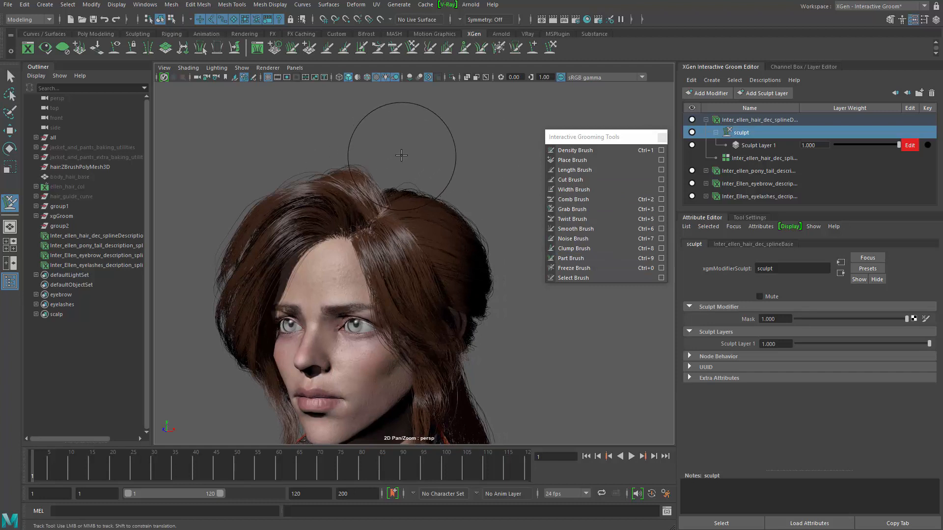
{"action": "mouse_move", "coordinate": [399, 155]}
{"action": "right_mouse_down"}
{"action": "mouse_move", "coordinate": [450, 146]}
{"action": "mouse_move", "coordinate": [355, 131]}
{"action": "mouse_move", "coordinate": [357, 142]}
{"action": "right_mouse_up"}
{"action": "left_click_drag", "start_coordinate": [376, 221], "coordinate": [333, 253], "text": "alt"}
{"action": "right_click_drag", "start_coordinate": [332, 253], "coordinate": [422, 270], "text": "alt"}
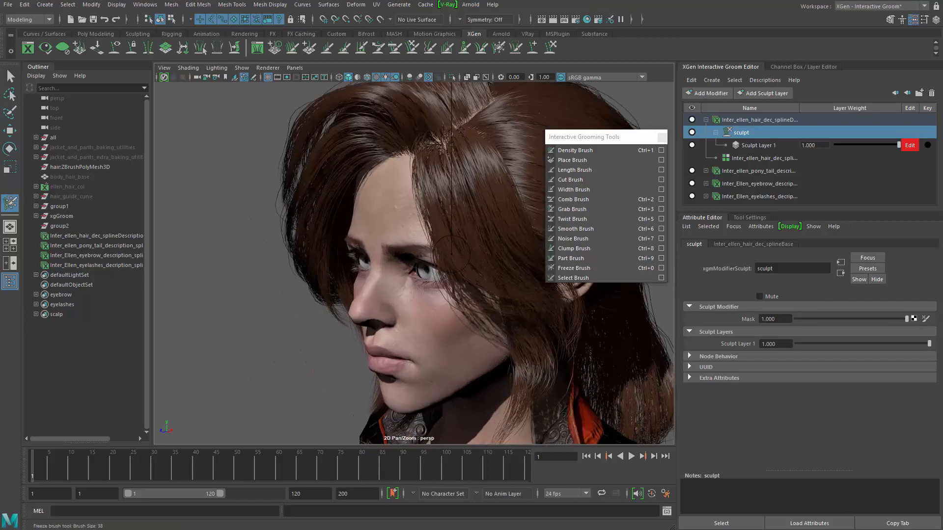
{"action": "left_click_drag", "start_coordinate": [405, 221], "coordinate": [371, 297], "text": "alt"}
{"action": "right_click_drag", "start_coordinate": [372, 298], "coordinate": [386, 314], "text": "alt"}
{"action": "left_click_drag", "start_coordinate": [393, 255], "coordinate": [398, 250]}
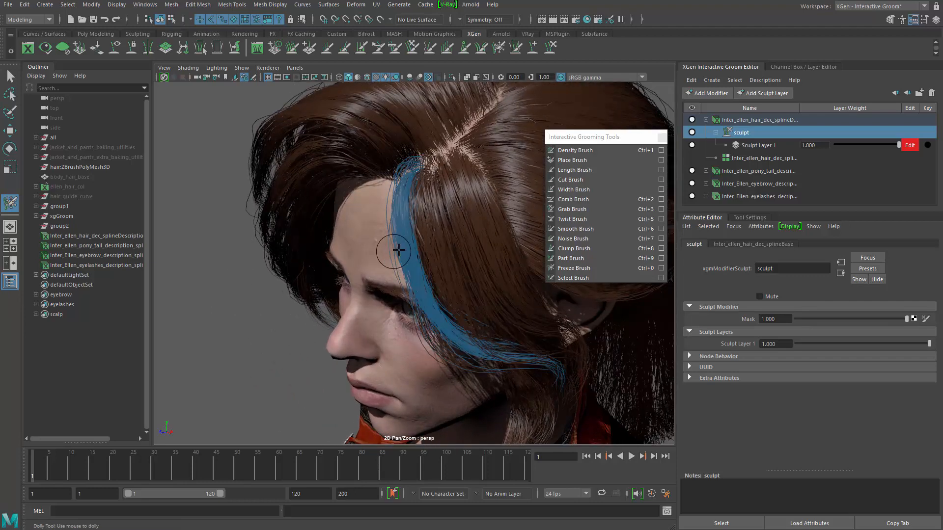
Step: Examine the frozen strand from the front, close to the parting and from a distance
{"action": "left_click_drag", "start_coordinate": [319, 189], "coordinate": [421, 234], "text": "alt"}
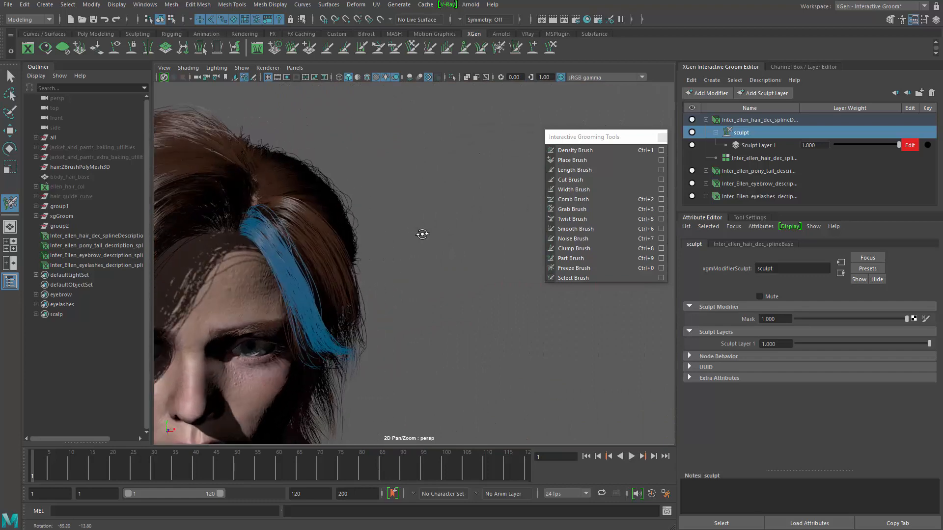
{"action": "middle_click_drag", "start_coordinate": [360, 236], "coordinate": [387, 304], "text": "alt"}
{"action": "right_click_drag", "start_coordinate": [387, 304], "coordinate": [383, 261], "text": "alt"}
{"action": "left_click_drag", "start_coordinate": [383, 261], "coordinate": [332, 260], "text": "alt"}
{"action": "middle_click_drag", "start_coordinate": [332, 261], "coordinate": [337, 270], "text": "alt"}
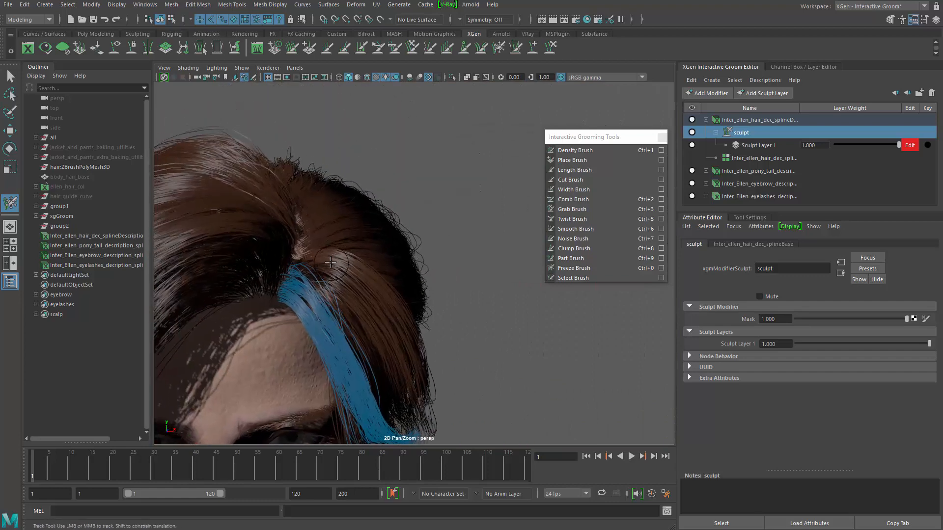
{"action": "mouse_move", "coordinate": [324, 258]}
{"action": "left_mouse_down"}
{"action": "mouse_move", "coordinate": [318, 262]}
{"action": "mouse_move", "coordinate": [390, 299]}
{"action": "mouse_move", "coordinate": [351, 280]}
{"action": "mouse_move", "coordinate": [389, 275]}
{"action": "mouse_move", "coordinate": [383, 267]}
{"action": "mouse_move", "coordinate": [332, 255]}
{"action": "mouse_move", "coordinate": [386, 197]}
{"action": "left_mouse_up"}
{"action": "scroll", "coordinate": [375, 263], "scroll_direction": "down", "scroll_amount": 5}
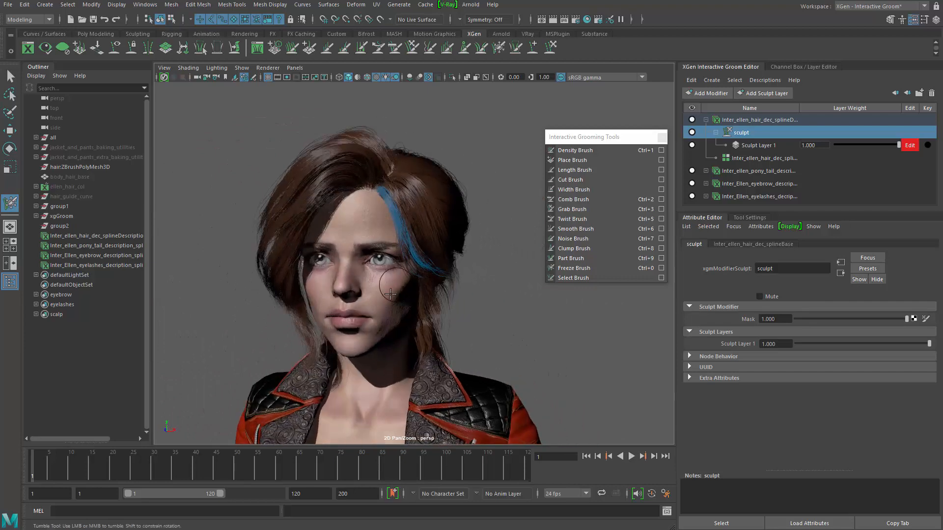
Step: Add a second sculpt layer to the main hair's sculpt modifier and select it for editing
{"action": "left_click_drag", "start_coordinate": [422, 243], "coordinate": [490, 242], "text": "alt"}
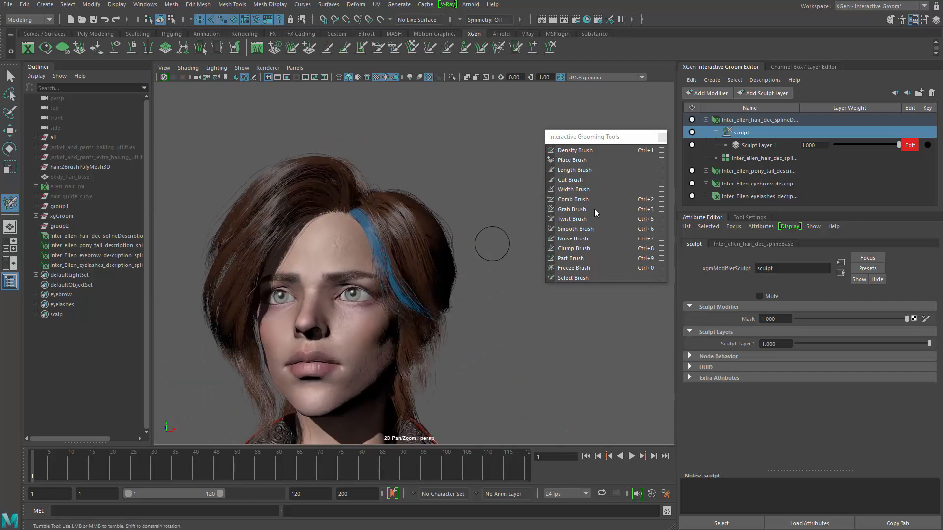
{"action": "left_click", "coordinate": [770, 93]}
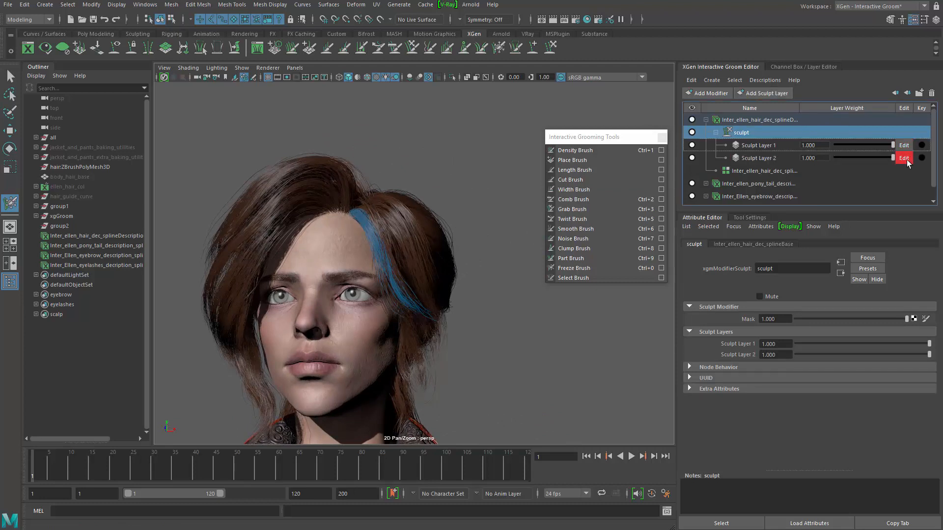
{"action": "left_click", "coordinate": [773, 161]}
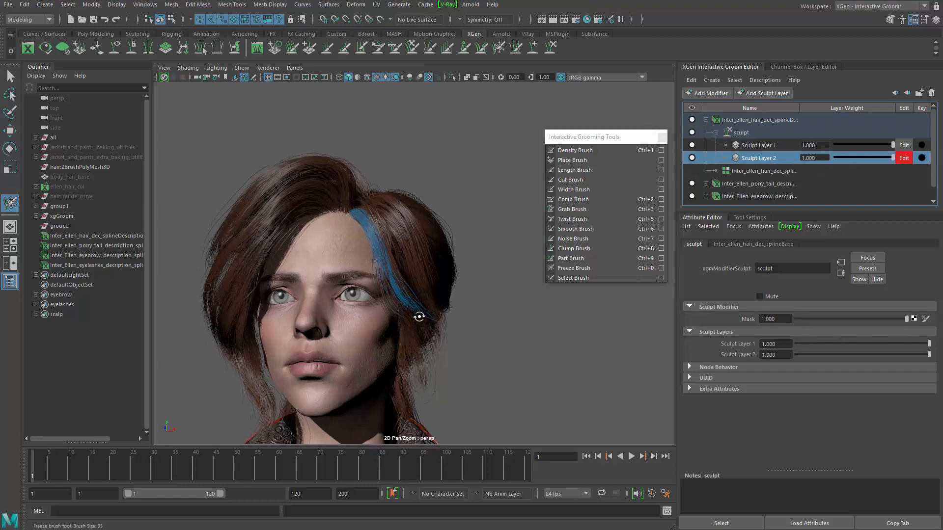
Step: Switch to the Grab brush, set its size to 88, and show its Brush Falloff settings
{"action": "left_click_drag", "start_coordinate": [419, 317], "coordinate": [512, 322], "text": "alt"}
{"action": "middle_click_drag", "start_coordinate": [403, 242], "coordinate": [392, 257], "text": "alt"}
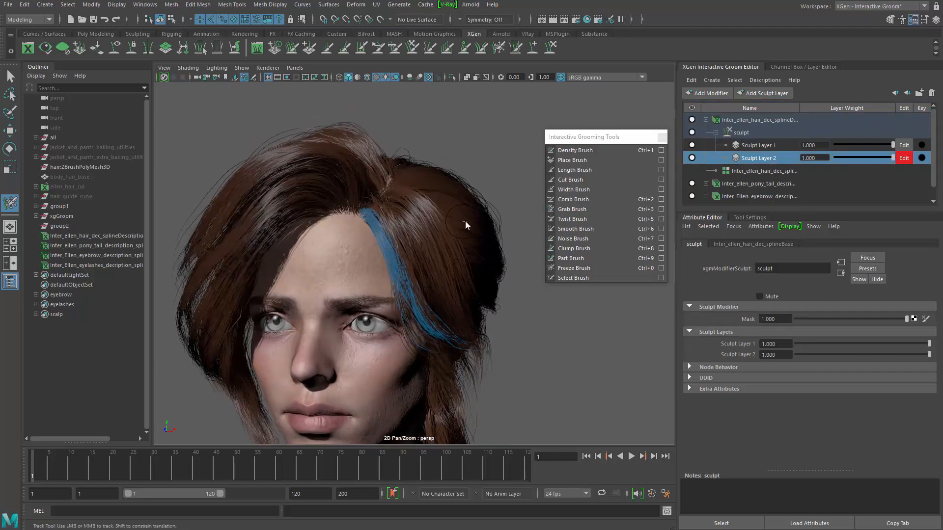
{"action": "right_click_drag", "start_coordinate": [465, 221], "coordinate": [462, 197]}
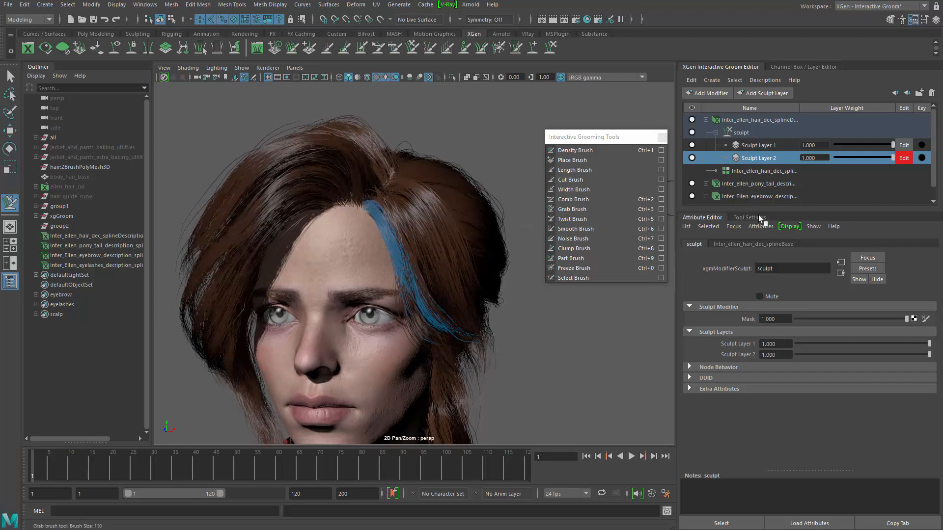
{"action": "left_click", "coordinate": [759, 217]}
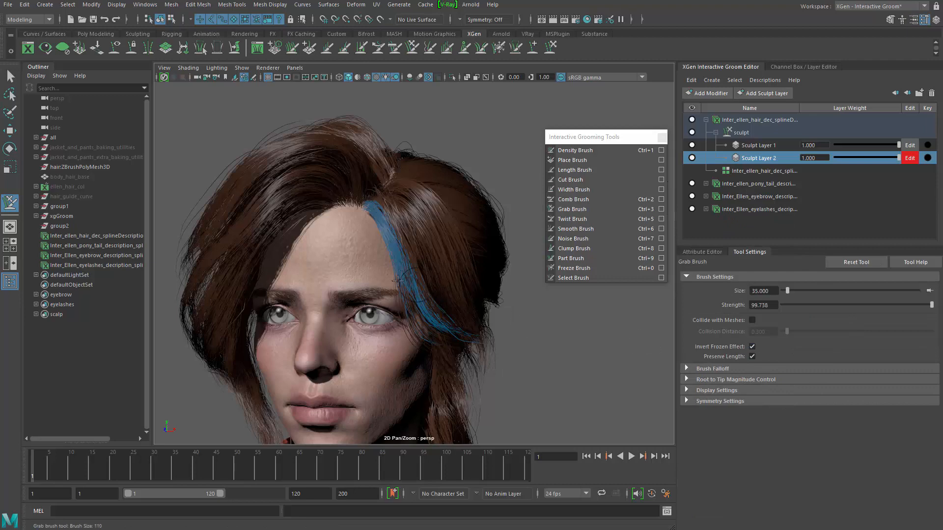
{"action": "mouse_move", "coordinate": [398, 281]}
{"action": "left_mouse_down", "text": "alt"}
{"action": "mouse_move", "coordinate": [367, 274]}
{"action": "mouse_move", "coordinate": [649, 329]}
{"action": "left_mouse_up", "text": "alt"}
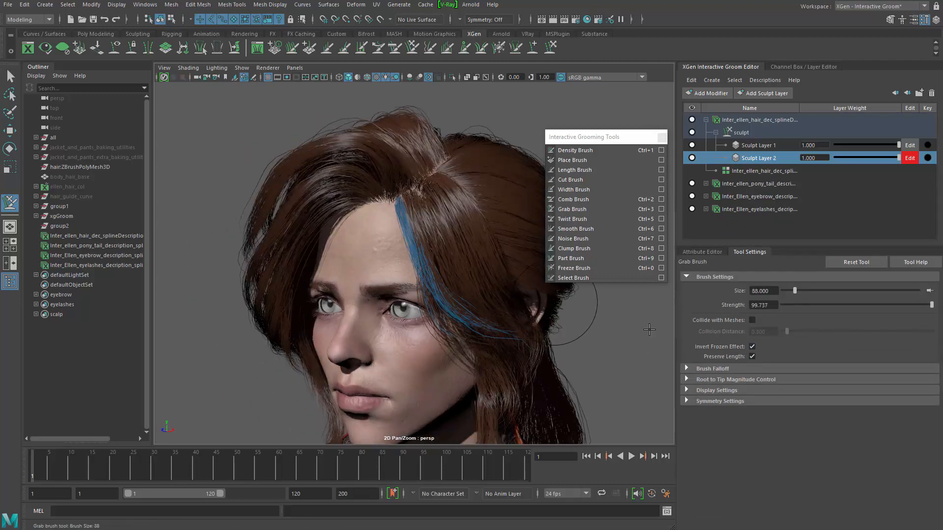
{"action": "left_click", "coordinate": [703, 369]}
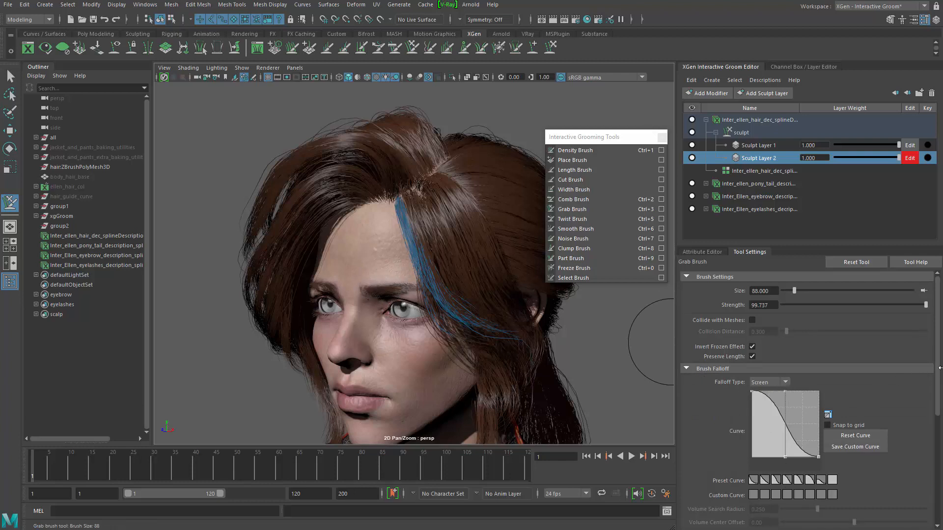
{"action": "left_click_drag", "start_coordinate": [939, 368], "coordinate": [933, 420]}
Step: Pull the frozen strand down beside the eye and cheek on Sculpt Layer 2 with the Grab brush at size 151, using Invert Frozen Effect
{"action": "mouse_move", "coordinate": [374, 273]}
{"action": "left_mouse_down", "text": "alt"}
{"action": "mouse_move", "coordinate": [402, 278]}
{"action": "mouse_move", "coordinate": [486, 329]}
{"action": "left_mouse_up", "text": "alt"}
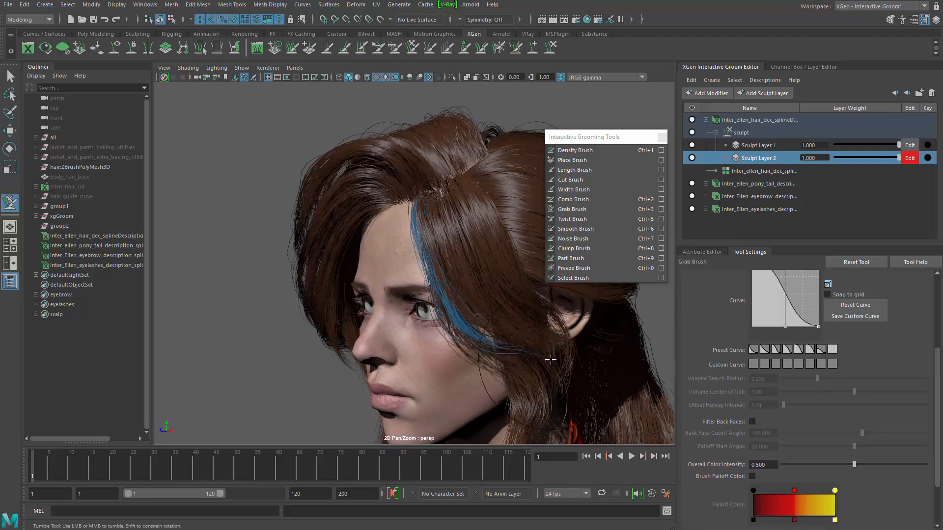
{"action": "mouse_move", "coordinate": [510, 386]}
{"action": "left_mouse_down", "text": "alt"}
{"action": "mouse_move", "coordinate": [491, 421]}
{"action": "mouse_move", "coordinate": [521, 368]}
{"action": "mouse_move", "coordinate": [482, 330]}
{"action": "mouse_move", "coordinate": [491, 295]}
{"action": "mouse_move", "coordinate": [477, 236]}
{"action": "mouse_move", "coordinate": [492, 374]}
{"action": "mouse_move", "coordinate": [476, 343]}
{"action": "mouse_move", "coordinate": [400, 344]}
{"action": "mouse_move", "coordinate": [491, 313]}
{"action": "mouse_move", "coordinate": [489, 363]}
{"action": "mouse_move", "coordinate": [503, 299]}
{"action": "mouse_move", "coordinate": [467, 280]}
{"action": "mouse_move", "coordinate": [452, 315]}
{"action": "mouse_move", "coordinate": [451, 391]}
{"action": "mouse_move", "coordinate": [427, 399]}
{"action": "mouse_move", "coordinate": [442, 354]}
{"action": "left_mouse_up", "text": "alt"}
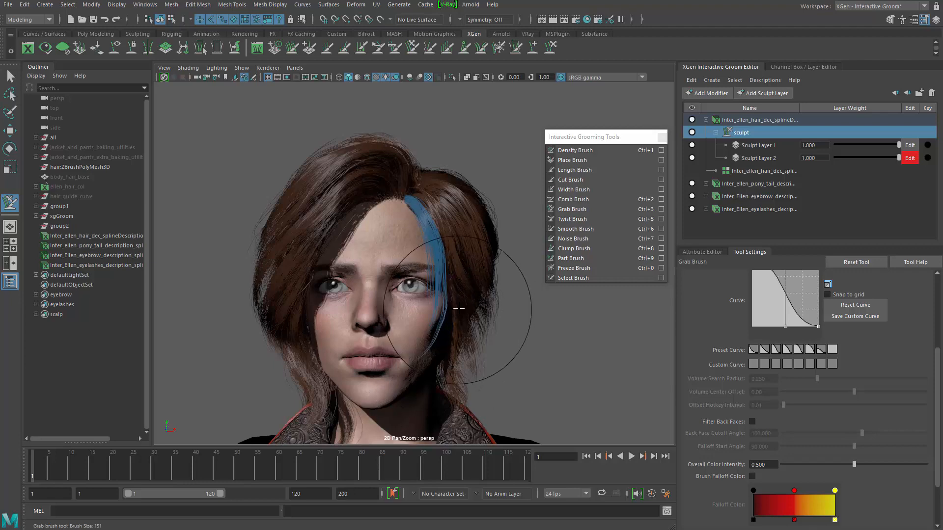
{"action": "left_click_drag", "start_coordinate": [457, 310], "coordinate": [326, 303], "text": "alt"}
{"action": "right_click_drag", "start_coordinate": [326, 302], "coordinate": [496, 300], "text": "alt"}
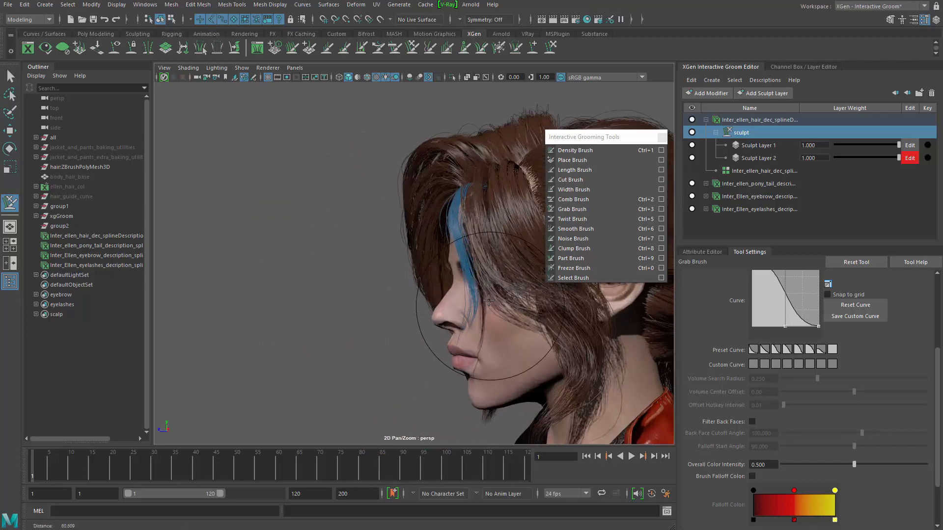
{"action": "left_click_drag", "start_coordinate": [496, 301], "coordinate": [486, 322], "text": "alt"}
{"action": "left_click_drag", "start_coordinate": [433, 386], "coordinate": [403, 250], "text": "alt"}
{"action": "right_click_drag", "start_coordinate": [403, 250], "coordinate": [463, 322], "text": "alt"}
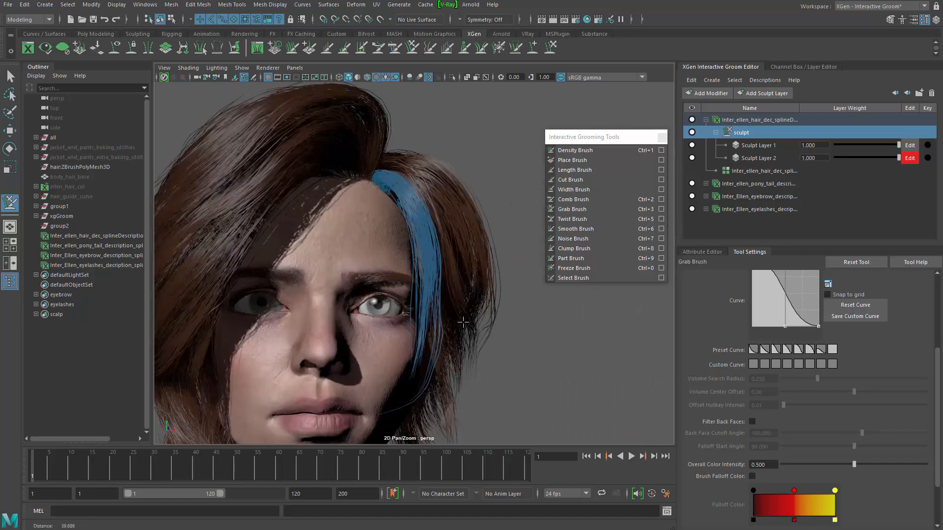
Step: Refine the curve and tip of the loose strand along the cheek with the Grab brush at sizes 72 and 141
{"action": "left_click_drag", "start_coordinate": [463, 323], "coordinate": [438, 348], "text": "alt"}
{"action": "mouse_move", "coordinate": [424, 389]}
{"action": "left_mouse_down", "text": "alt"}
{"action": "mouse_move", "coordinate": [444, 301]}
{"action": "mouse_move", "coordinate": [431, 311]}
{"action": "left_mouse_up", "text": "alt"}
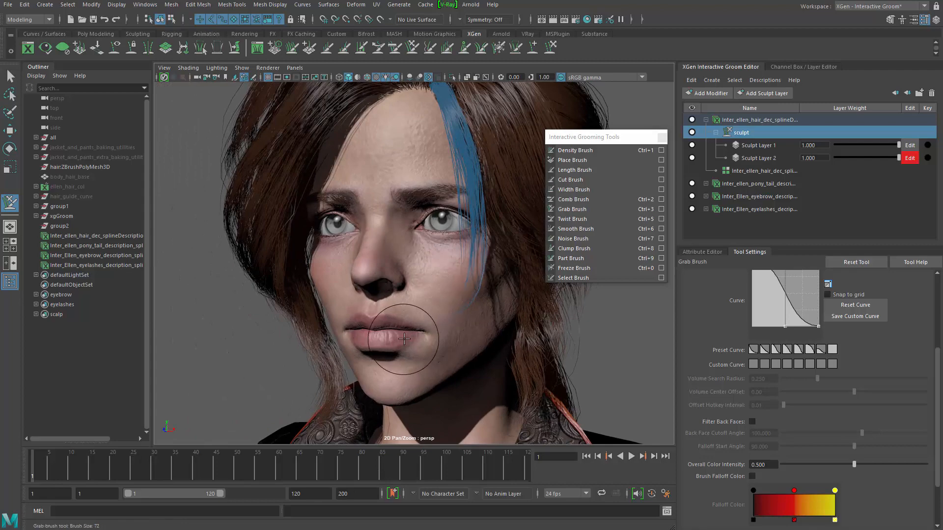
{"action": "mouse_move", "coordinate": [404, 339]}
{"action": "left_mouse_down", "text": "alt"}
{"action": "mouse_move", "coordinate": [452, 316]}
{"action": "mouse_move", "coordinate": [456, 295]}
{"action": "mouse_move", "coordinate": [452, 325]}
{"action": "mouse_move", "coordinate": [445, 268]}
{"action": "left_mouse_up", "text": "alt"}
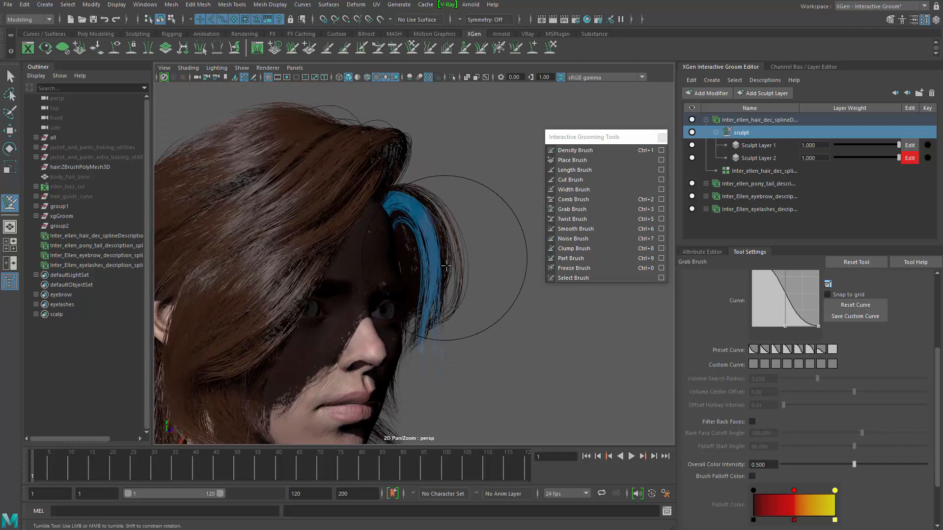
{"action": "mouse_move", "coordinate": [454, 348]}
{"action": "left_mouse_down", "text": "alt"}
{"action": "mouse_move", "coordinate": [365, 358]}
{"action": "mouse_move", "coordinate": [373, 327]}
{"action": "mouse_move", "coordinate": [458, 348]}
{"action": "left_mouse_up", "text": "alt"}
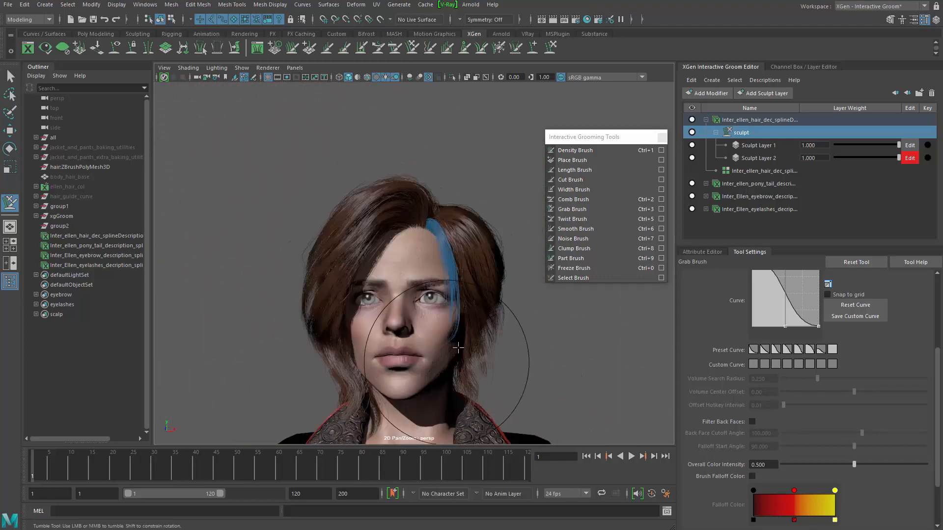
{"action": "left_click_drag", "start_coordinate": [481, 295], "coordinate": [461, 296]}
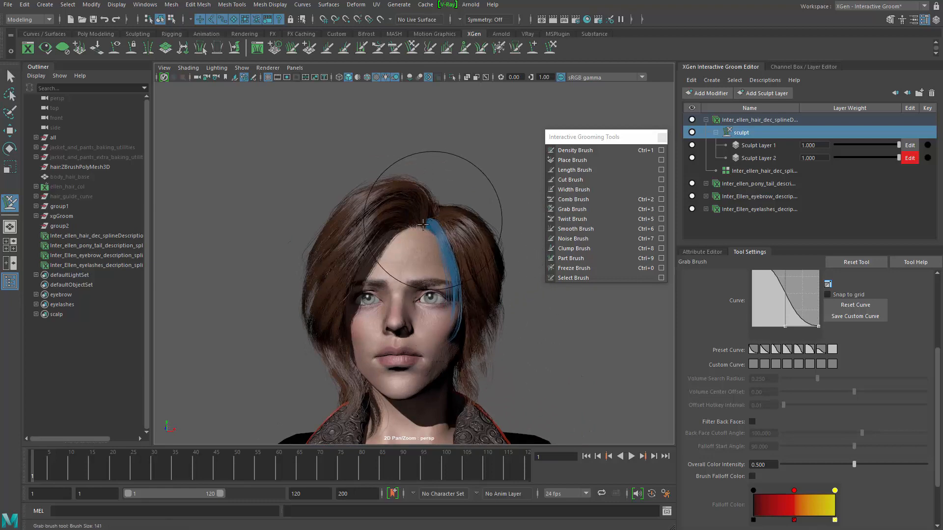
Step: Switch to the Freeze brush and unfreeze the whole strand beside the face
{"action": "mouse_move", "coordinate": [422, 225]}
{"action": "left_mouse_down", "text": "alt"}
{"action": "mouse_move", "coordinate": [387, 255]}
{"action": "mouse_move", "coordinate": [447, 256]}
{"action": "mouse_move", "coordinate": [423, 304]}
{"action": "mouse_move", "coordinate": [468, 339]}
{"action": "mouse_move", "coordinate": [528, 343]}
{"action": "mouse_move", "coordinate": [435, 304]}
{"action": "mouse_move", "coordinate": [397, 302]}
{"action": "mouse_move", "coordinate": [393, 278]}
{"action": "left_mouse_up", "text": "alt"}
{"action": "right_click", "coordinate": [440, 240], "text": "shift"}
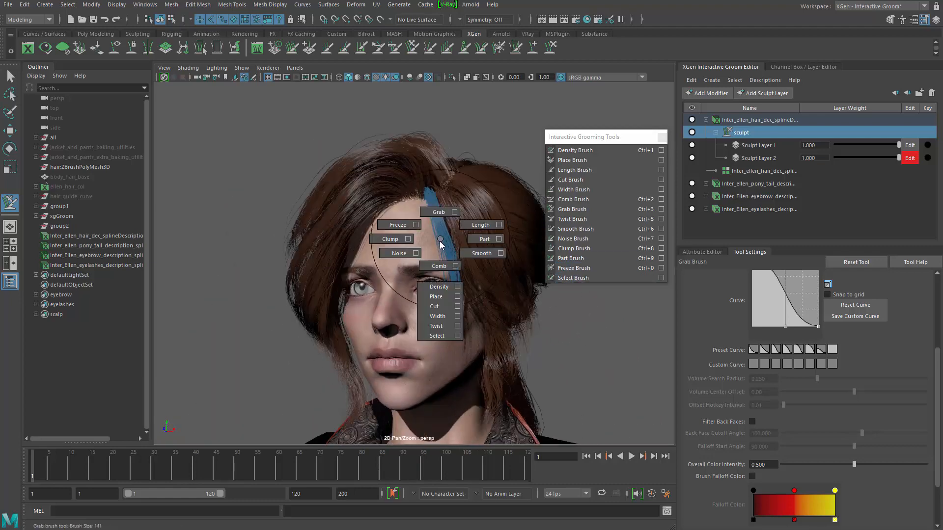
{"action": "left_click", "coordinate": [398, 224]}
{"action": "mouse_move", "coordinate": [388, 304]}
{"action": "left_mouse_down", "text": "alt"}
{"action": "mouse_move", "coordinate": [322, 280]}
{"action": "mouse_move", "coordinate": [377, 320]}
{"action": "mouse_move", "coordinate": [309, 318]}
{"action": "mouse_move", "coordinate": [373, 377]}
{"action": "mouse_move", "coordinate": [354, 377]}
{"action": "mouse_move", "coordinate": [431, 374]}
{"action": "mouse_move", "coordinate": [359, 363]}
{"action": "left_mouse_up", "text": "alt"}
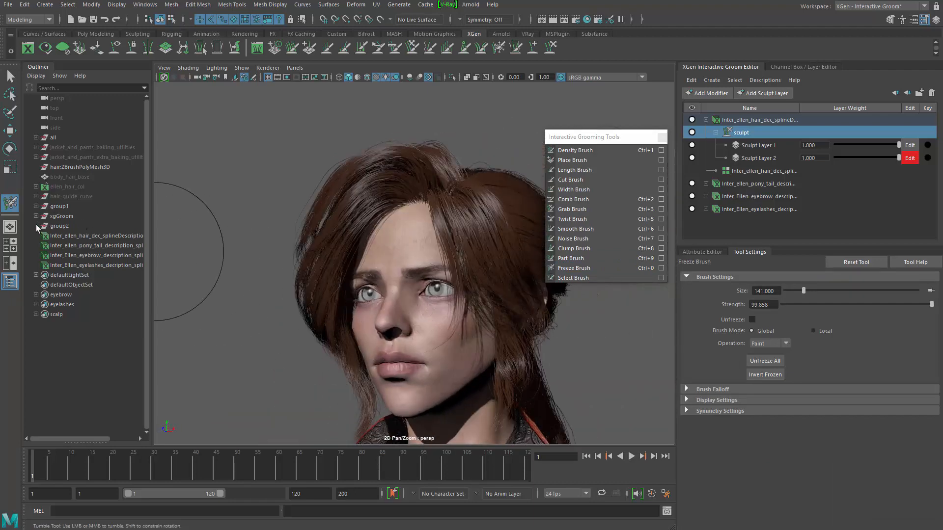
Step: Rotate directionalLight1 inside group1 to change how the light falls across the character's face and hair
{"action": "left_click_drag", "start_coordinate": [326, 196], "coordinate": [334, 327], "text": "alt"}
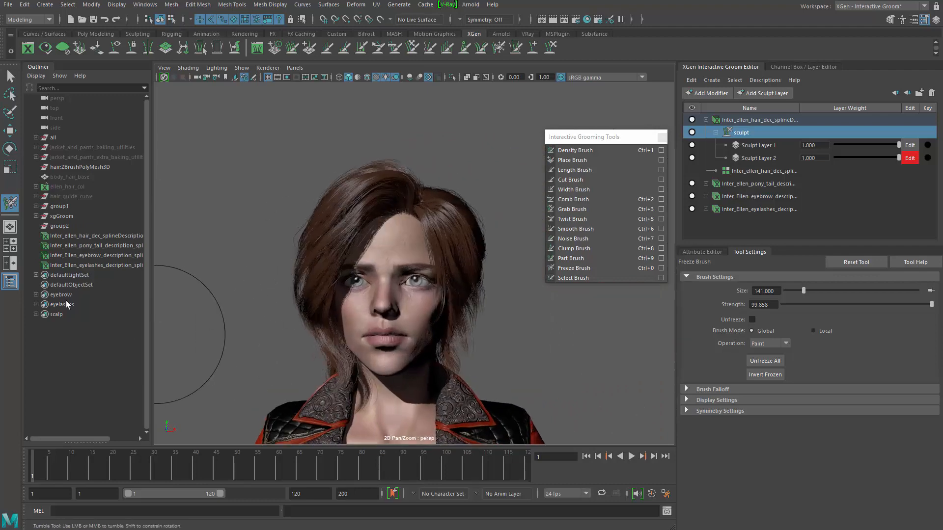
{"action": "left_click", "coordinate": [36, 207]}
{"action": "left_click", "coordinate": [61, 217]}
{"action": "key", "text": "e"}
{"action": "middle_click_drag", "start_coordinate": [424, 235], "coordinate": [412, 261], "text": "alt"}
{"action": "left_click_drag", "start_coordinate": [408, 165], "coordinate": [405, 183]}
{"action": "left_click_drag", "start_coordinate": [413, 267], "coordinate": [349, 298], "text": "alt"}
{"action": "key", "text": "q"}
{"action": "left_click", "coordinate": [291, 343]}
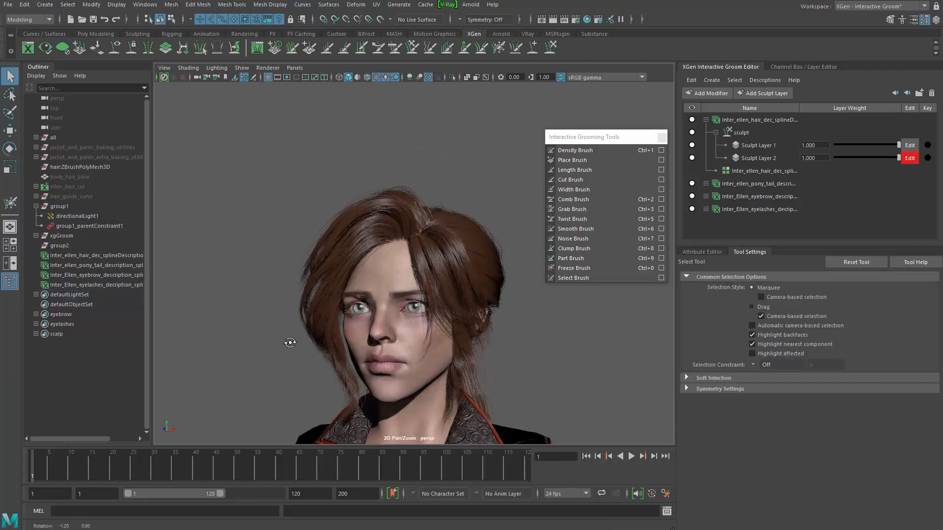
Step: Examine the face and groomed hair from several angles and distances under the adjusted lighting
{"action": "right_click_drag", "start_coordinate": [290, 343], "coordinate": [317, 314], "text": "alt"}
{"action": "left_click_drag", "start_coordinate": [317, 314], "coordinate": [326, 302], "text": "alt"}
{"action": "middle_click_drag", "start_coordinate": [327, 302], "coordinate": [379, 257], "text": "alt"}
{"action": "left_click_drag", "start_coordinate": [379, 257], "coordinate": [360, 251], "text": "alt"}
{"action": "right_click_drag", "start_coordinate": [360, 251], "coordinate": [400, 335], "text": "alt"}
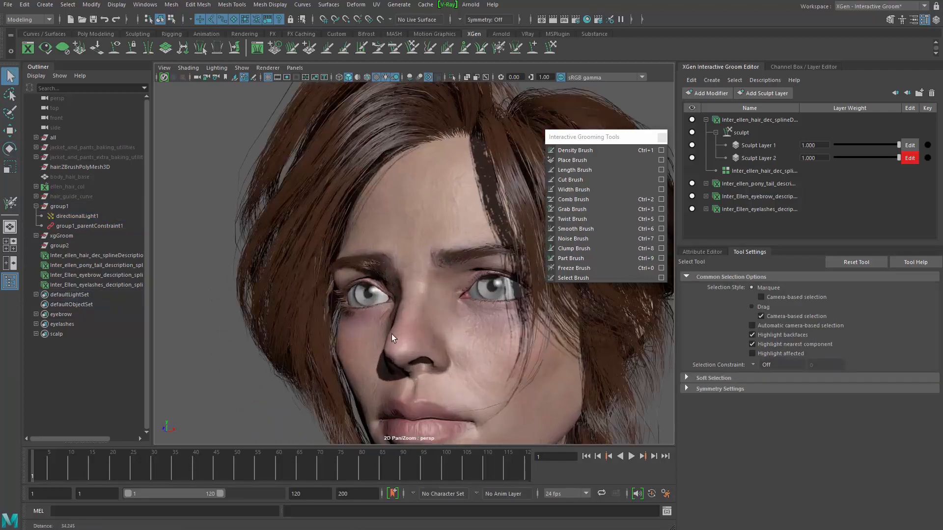
{"action": "left_click_drag", "start_coordinate": [399, 335], "coordinate": [362, 315], "text": "alt"}
{"action": "middle_click_drag", "start_coordinate": [362, 316], "coordinate": [400, 241], "text": "alt"}
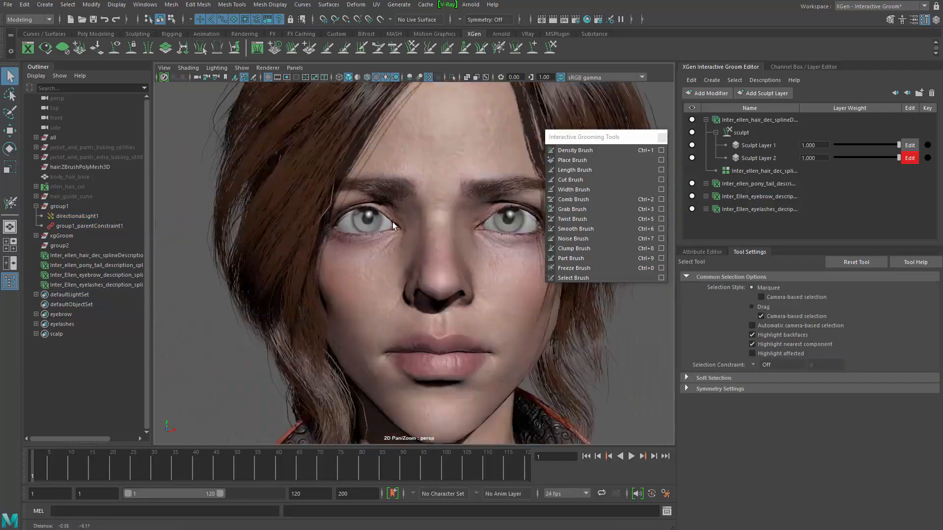
{"action": "right_click_drag", "start_coordinate": [401, 241], "coordinate": [334, 295], "text": "alt"}
{"action": "mouse_move", "coordinate": [334, 294]}
{"action": "left_mouse_down", "text": "alt"}
{"action": "mouse_move", "coordinate": [321, 301]}
{"action": "mouse_move", "coordinate": [335, 293]}
{"action": "left_mouse_up", "text": "alt"}
{"action": "middle_click_drag", "start_coordinate": [335, 292], "coordinate": [360, 314], "text": "alt"}
{"action": "left_click_drag", "start_coordinate": [360, 314], "coordinate": [333, 326], "text": "alt"}
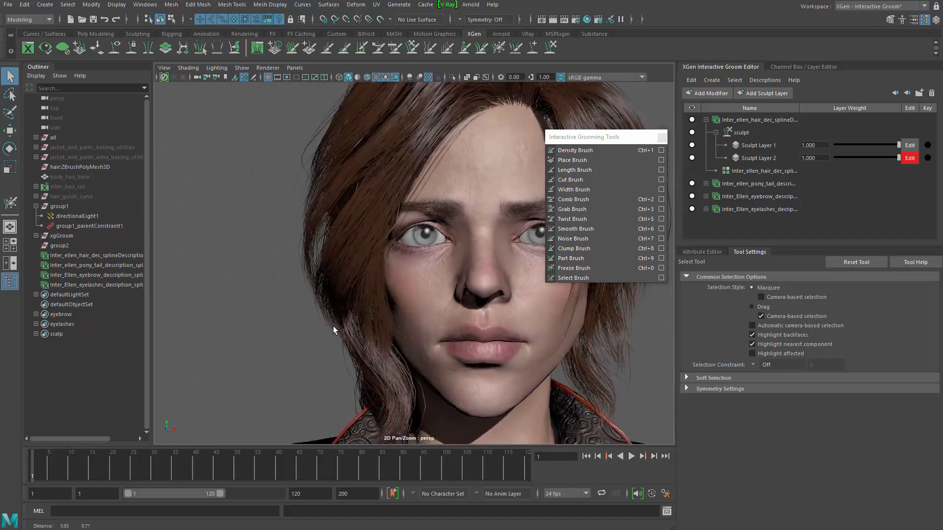
{"action": "right_click_drag", "start_coordinate": [302, 290], "coordinate": [258, 272], "text": "alt"}
{"action": "middle_click_drag", "start_coordinate": [258, 272], "coordinate": [220, 299], "text": "alt"}
{"action": "right_click_drag", "start_coordinate": [220, 299], "coordinate": [285, 301], "text": "alt"}
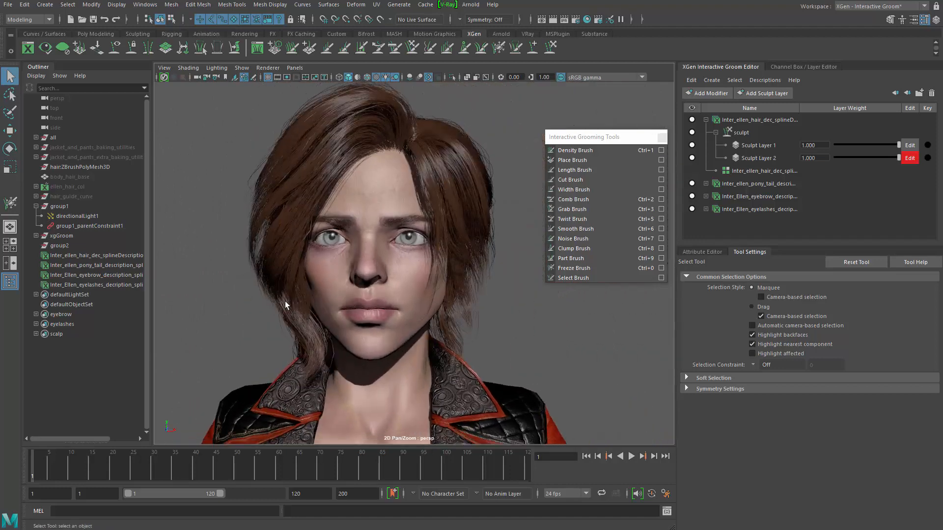
{"action": "left_click_drag", "start_coordinate": [287, 314], "coordinate": [249, 319], "text": "alt"}
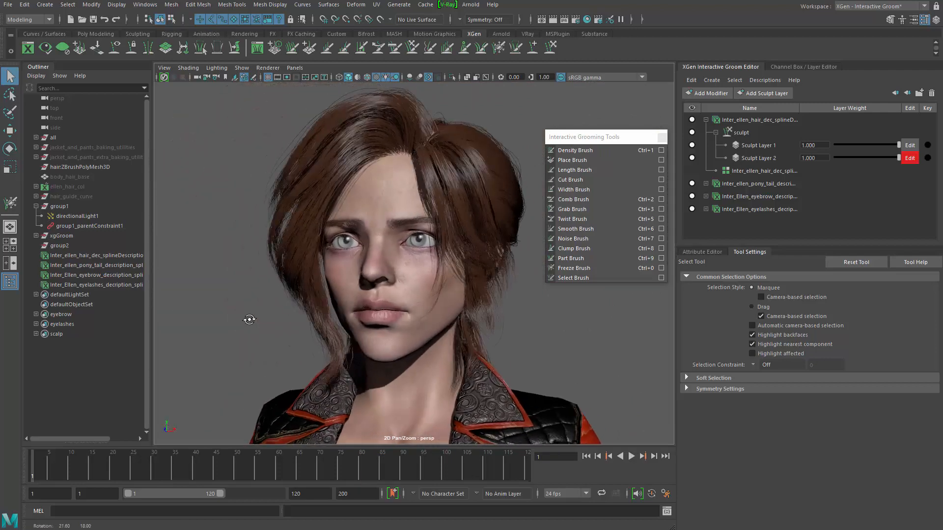
{"action": "right_click_drag", "start_coordinate": [249, 319], "coordinate": [300, 328], "text": "alt"}
{"action": "middle_click_drag", "start_coordinate": [299, 328], "coordinate": [330, 345], "text": "alt"}
Step: Freeze the strand beside the eye, on the side opposite the loose strand, with the Freeze brush at sizes 37 and 24
{"action": "right_click", "coordinate": [282, 247], "text": "shift"}
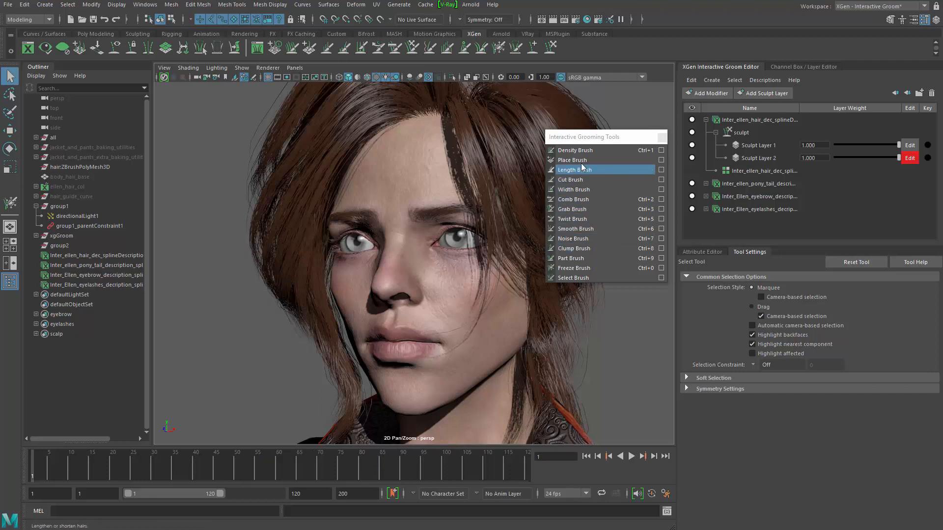
{"action": "left_click", "coordinate": [578, 269]}
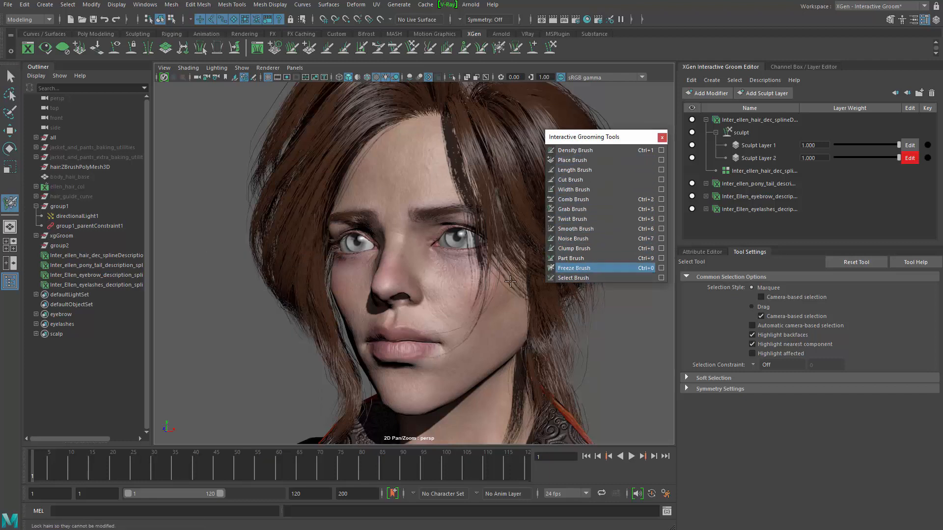
{"action": "left_click_drag", "start_coordinate": [381, 319], "coordinate": [410, 326], "text": "alt"}
{"action": "right_click_drag", "start_coordinate": [410, 327], "coordinate": [415, 328], "text": "alt"}
{"action": "mouse_move", "coordinate": [314, 264]}
{"action": "left_mouse_down", "text": "alt"}
{"action": "mouse_move", "coordinate": [362, 343]}
{"action": "mouse_move", "coordinate": [381, 343]}
{"action": "mouse_move", "coordinate": [358, 311]}
{"action": "mouse_move", "coordinate": [322, 293]}
{"action": "mouse_move", "coordinate": [311, 327]}
{"action": "mouse_move", "coordinate": [324, 316]}
{"action": "left_mouse_up", "text": "alt"}
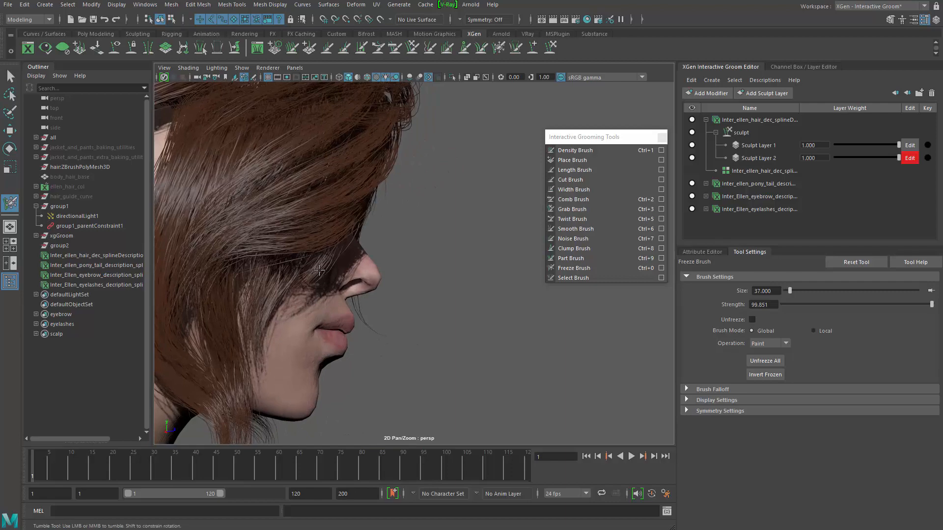
{"action": "left_click_drag", "start_coordinate": [320, 274], "coordinate": [461, 320], "text": "alt"}
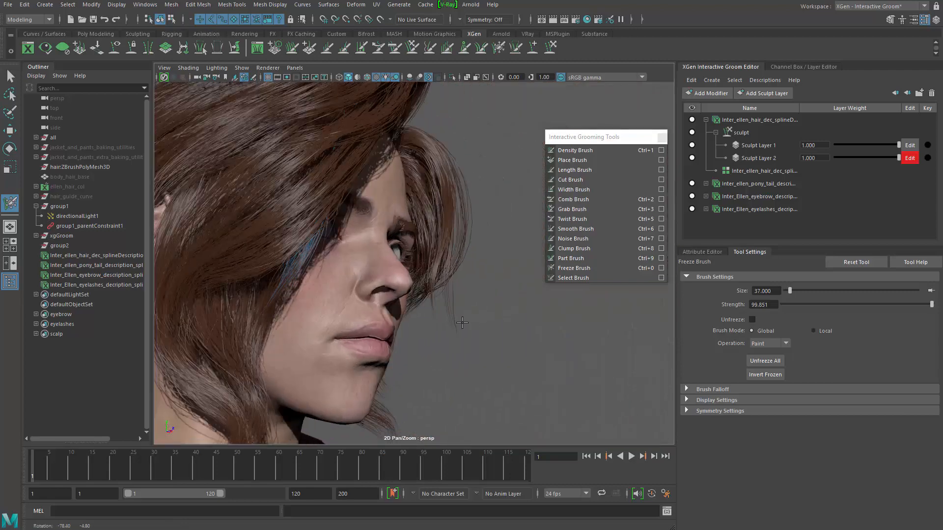
{"action": "right_click_drag", "start_coordinate": [295, 295], "coordinate": [339, 300], "text": "alt"}
{"action": "middle_click_drag", "start_coordinate": [324, 298], "coordinate": [336, 312], "text": "alt"}
{"action": "left_click_drag", "start_coordinate": [335, 308], "coordinate": [411, 313], "text": "alt"}
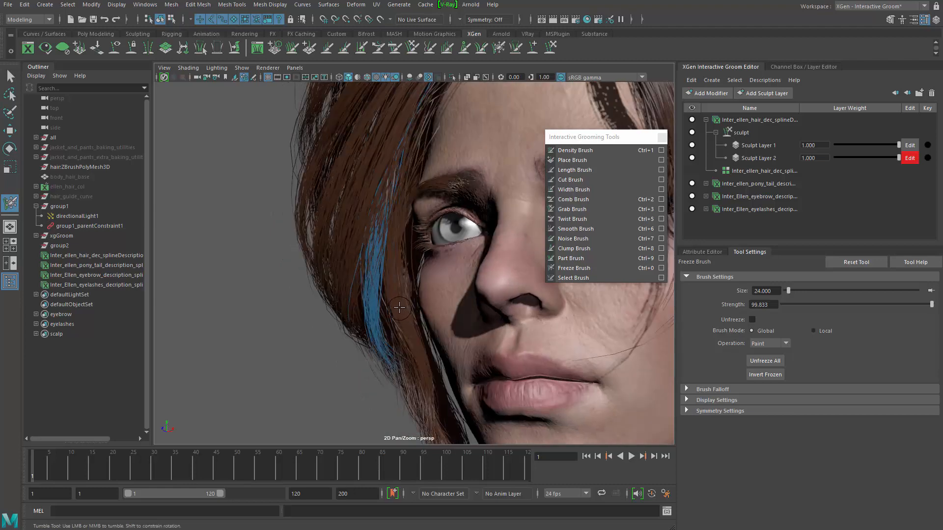
Step: Switch to the Grab brush and pull the frozen strand forward from the side hair toward the cheek at size 163
{"action": "left_click_drag", "start_coordinate": [340, 305], "coordinate": [393, 334], "text": "alt"}
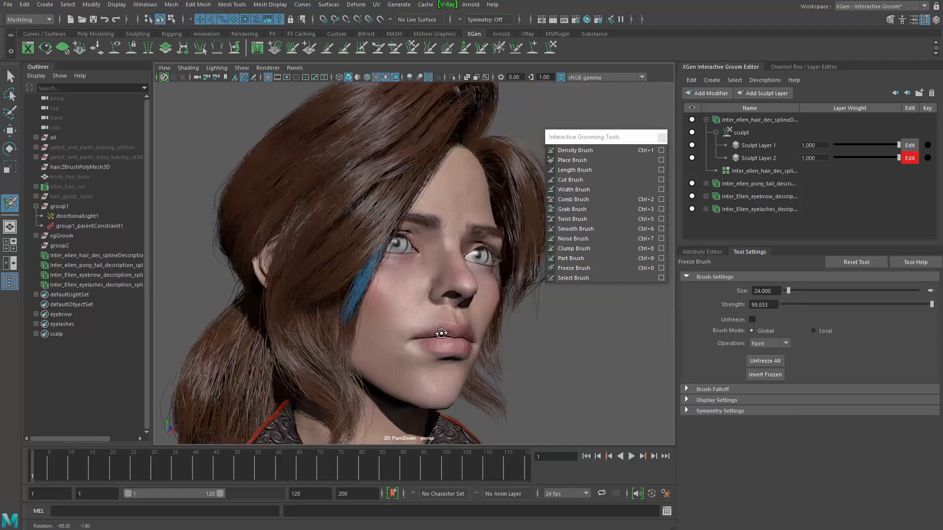
{"action": "right_click_drag", "start_coordinate": [393, 334], "coordinate": [288, 258], "text": "alt"}
{"action": "middle_click_drag", "start_coordinate": [289, 257], "coordinate": [261, 264], "text": "alt"}
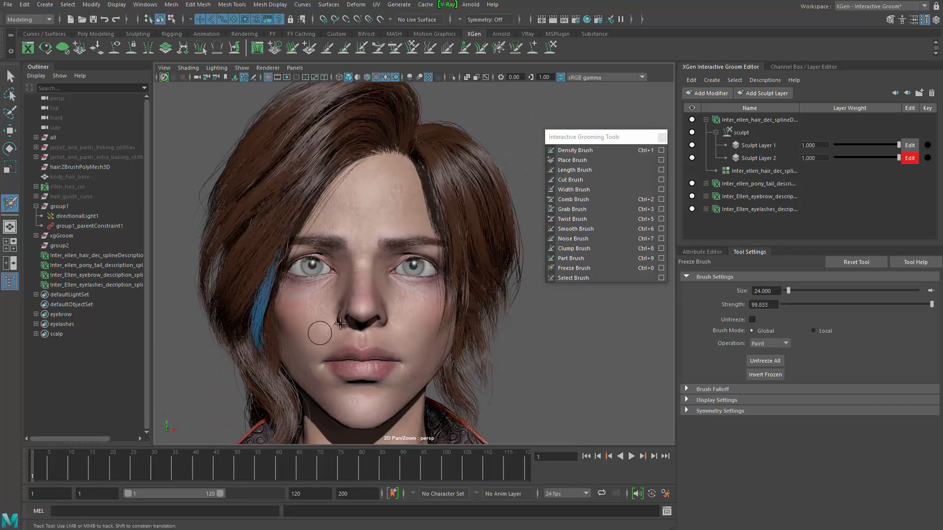
{"action": "left_click_drag", "start_coordinate": [340, 323], "coordinate": [437, 240], "text": "alt"}
{"action": "right_click_drag", "start_coordinate": [416, 212], "coordinate": [365, 215], "text": "shift"}
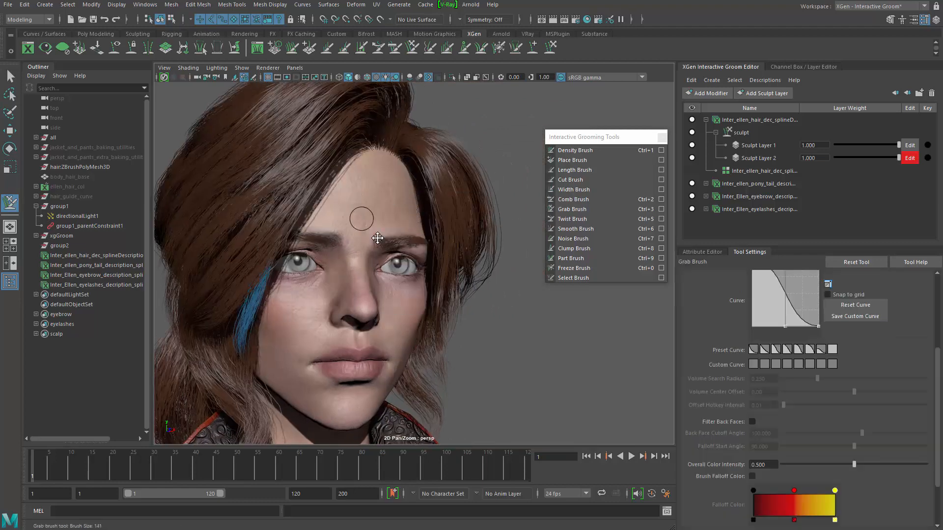
{"action": "middle_click_drag", "start_coordinate": [384, 264], "coordinate": [452, 264], "text": "alt"}
{"action": "left_click_drag", "start_coordinate": [369, 318], "coordinate": [345, 326], "text": "alt"}
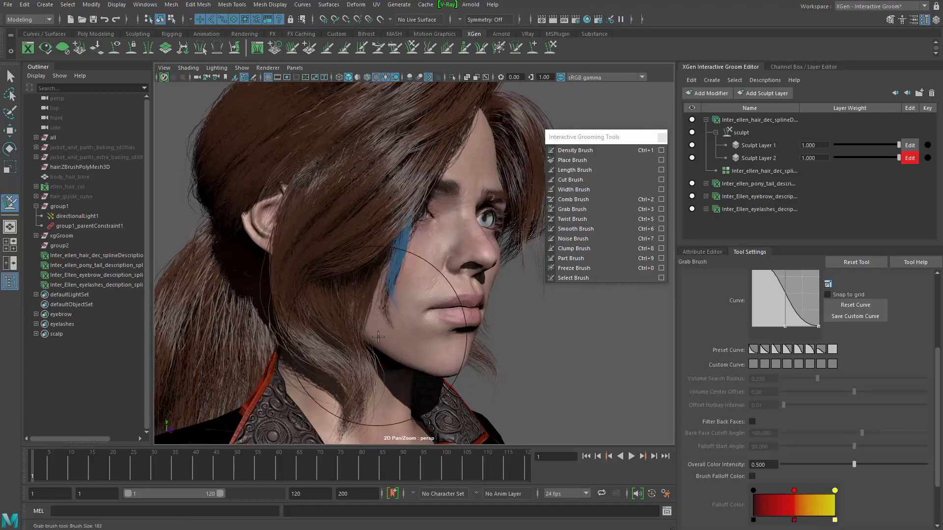
Step: Curve the lower part and tip of the frozen strand toward the mouth with the Grab brush at sizes 107 and 87
{"action": "mouse_move", "coordinate": [347, 319]}
{"action": "left_mouse_down", "text": "alt"}
{"action": "mouse_move", "coordinate": [359, 319]}
{"action": "mouse_move", "coordinate": [366, 301]}
{"action": "mouse_move", "coordinate": [355, 302]}
{"action": "mouse_move", "coordinate": [439, 336]}
{"action": "left_mouse_up", "text": "alt"}
{"action": "key", "text": "b"}
{"action": "left_click_drag", "start_coordinate": [462, 334], "coordinate": [446, 334]}
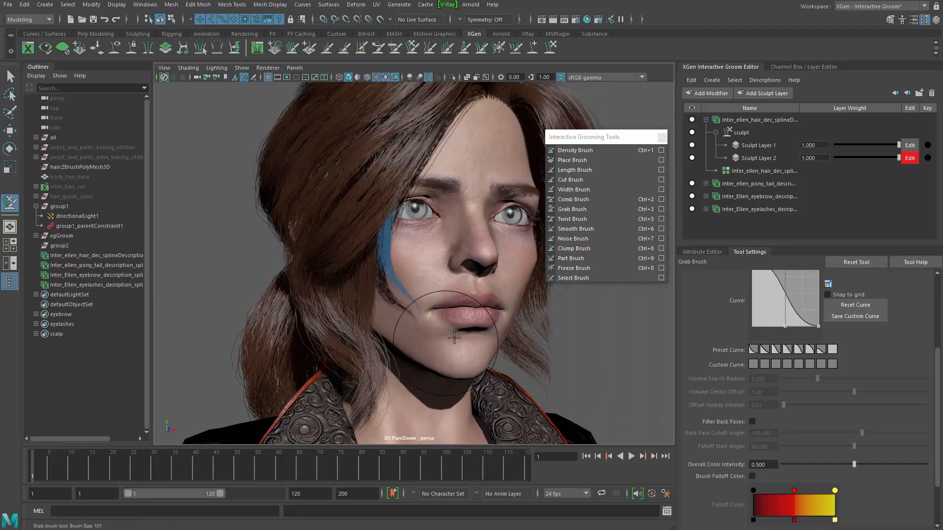
{"action": "middle_click_drag", "start_coordinate": [421, 330], "coordinate": [467, 331], "text": "alt"}
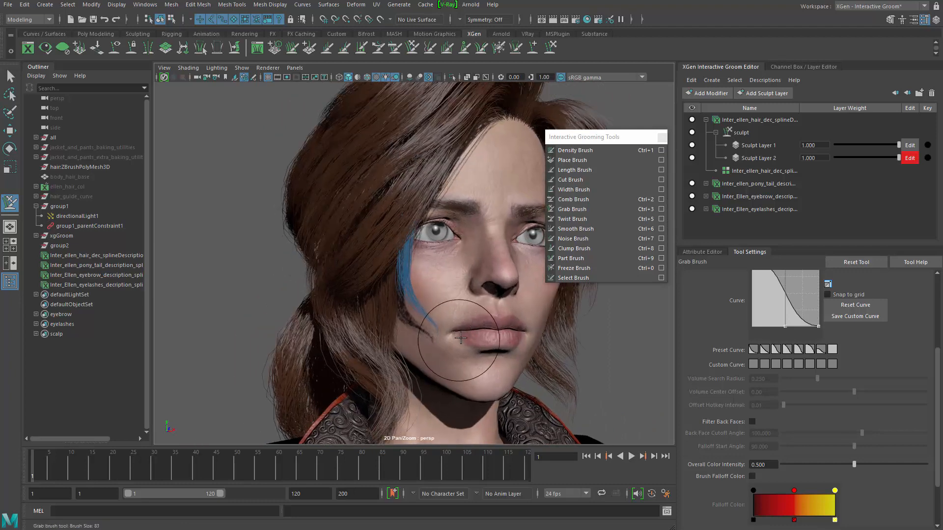
Step: Shape the upper part of the frozen strand beside the forehead and eye with the Grab brush at size 108
{"action": "left_click_drag", "start_coordinate": [434, 372], "coordinate": [381, 192], "text": "alt"}
{"action": "mouse_move", "coordinate": [454, 299]}
{"action": "left_mouse_down", "text": "alt"}
{"action": "mouse_move", "coordinate": [282, 308]}
{"action": "mouse_move", "coordinate": [301, 349]}
{"action": "mouse_move", "coordinate": [389, 256]}
{"action": "mouse_move", "coordinate": [432, 189]}
{"action": "mouse_move", "coordinate": [343, 207]}
{"action": "mouse_move", "coordinate": [370, 231]}
{"action": "left_mouse_up", "text": "alt"}
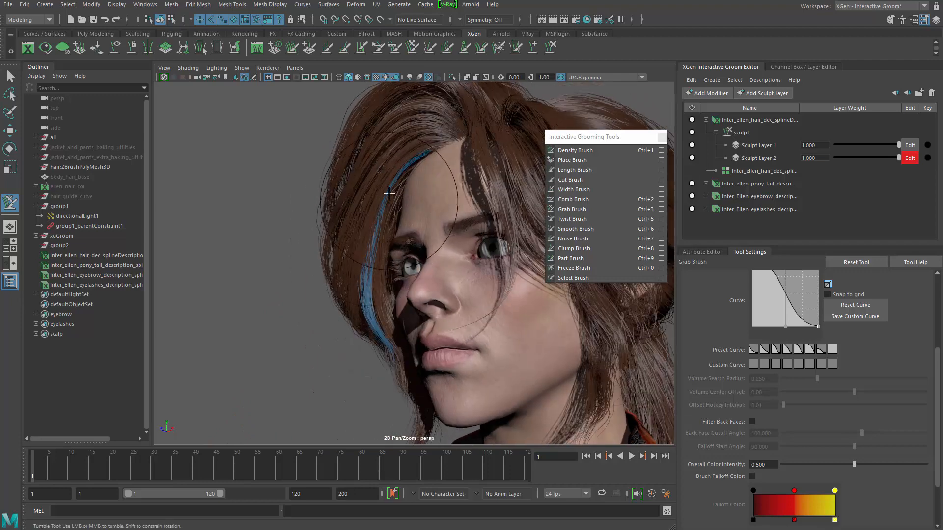
{"action": "mouse_move", "coordinate": [410, 173]}
{"action": "left_mouse_down", "text": "alt"}
{"action": "mouse_move", "coordinate": [433, 221]}
{"action": "mouse_move", "coordinate": [454, 217]}
{"action": "mouse_move", "coordinate": [360, 332]}
{"action": "left_mouse_up", "text": "alt"}
{"action": "right_click_drag", "start_coordinate": [362, 344], "coordinate": [319, 339], "text": "alt"}
{"action": "left_click_drag", "start_coordinate": [320, 339], "coordinate": [360, 305], "text": "alt"}
{"action": "right_click_drag", "start_coordinate": [360, 305], "coordinate": [380, 315], "text": "alt"}
{"action": "left_click_drag", "start_coordinate": [379, 315], "coordinate": [362, 300], "text": "alt"}
{"action": "key", "text": "b"}
{"action": "left_click_drag", "start_coordinate": [361, 300], "coordinate": [359, 301]}
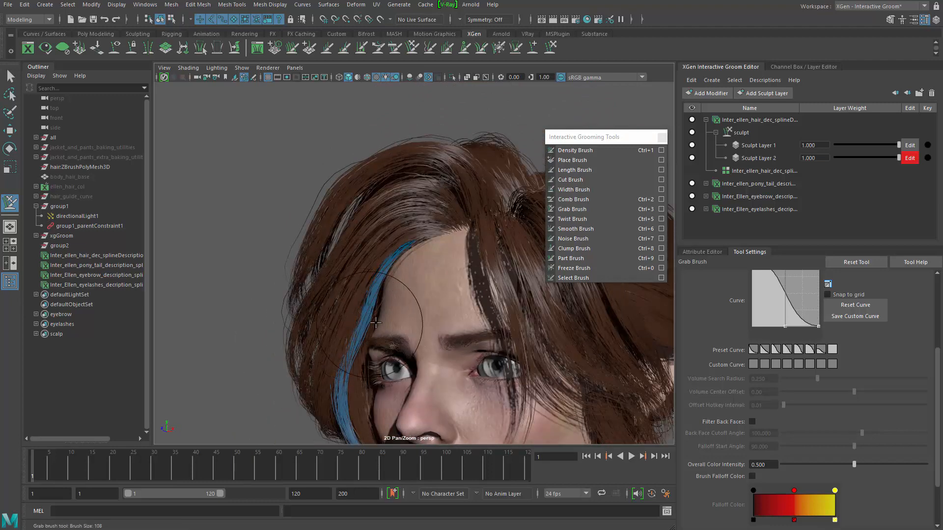
{"action": "middle_click_drag", "start_coordinate": [395, 277], "coordinate": [407, 217], "text": "alt"}
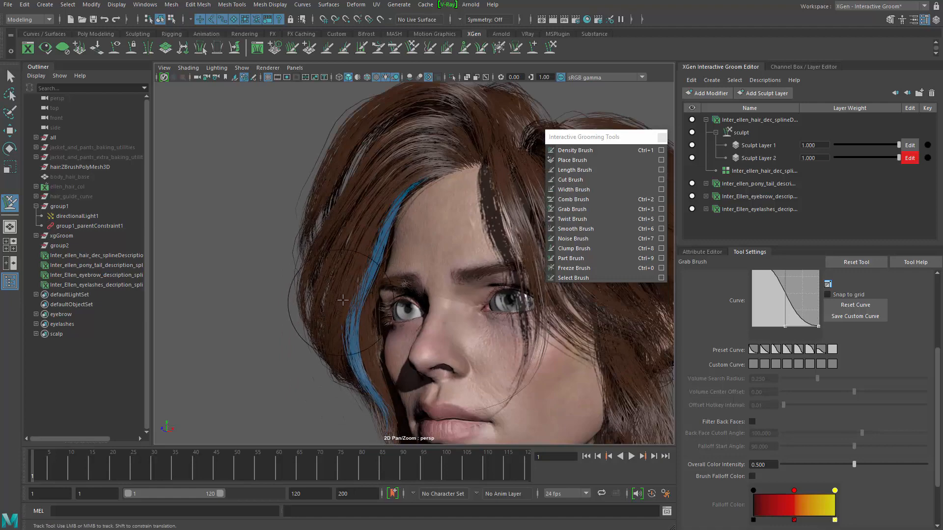
Step: Switch to the Freeze brush and unfreeze the whole strand beside the eye and cheek
{"action": "right_click_drag", "start_coordinate": [335, 336], "coordinate": [316, 373], "text": "alt"}
{"action": "mouse_move", "coordinate": [316, 373]}
{"action": "left_mouse_down", "text": "alt"}
{"action": "mouse_move", "coordinate": [341, 371]}
{"action": "mouse_move", "coordinate": [316, 375]}
{"action": "left_mouse_up", "text": "alt"}
{"action": "middle_click_drag", "start_coordinate": [316, 375], "coordinate": [312, 339], "text": "alt"}
{"action": "right_click", "coordinate": [431, 222]}
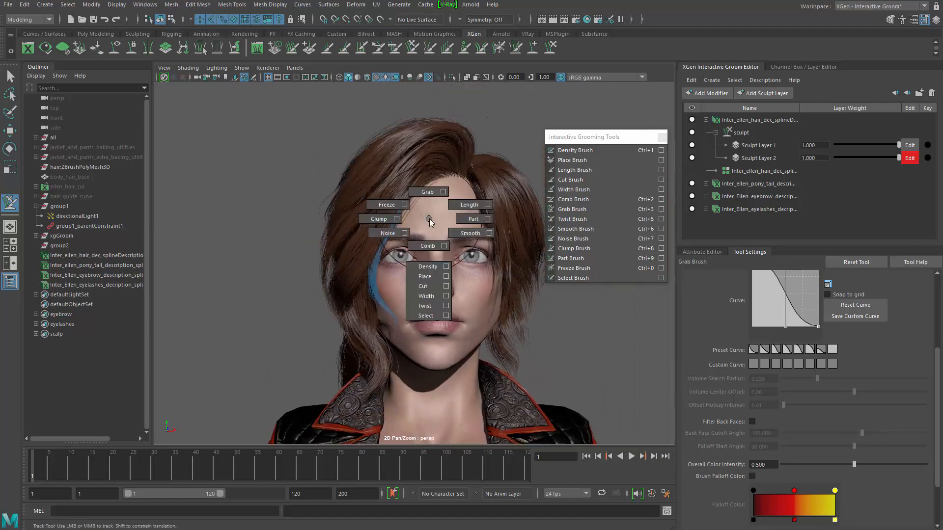
{"action": "left_click", "coordinate": [384, 206]}
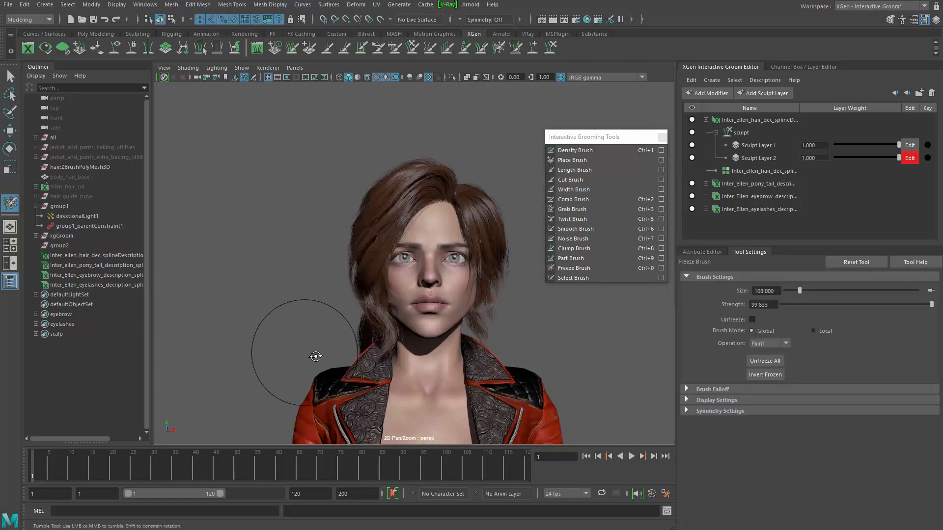
Step: Examine the front hairline and parting up close from several angles
{"action": "mouse_move", "coordinate": [274, 354]}
{"action": "left_mouse_down", "text": "alt"}
{"action": "mouse_move", "coordinate": [280, 343]}
{"action": "mouse_move", "coordinate": [260, 355]}
{"action": "mouse_move", "coordinate": [314, 353]}
{"action": "mouse_move", "coordinate": [421, 270]}
{"action": "mouse_move", "coordinate": [411, 279]}
{"action": "mouse_move", "coordinate": [358, 276]}
{"action": "mouse_move", "coordinate": [375, 249]}
{"action": "mouse_move", "coordinate": [399, 249]}
{"action": "mouse_move", "coordinate": [331, 275]}
{"action": "mouse_move", "coordinate": [442, 227]}
{"action": "mouse_move", "coordinate": [414, 203]}
{"action": "left_mouse_up", "text": "alt"}
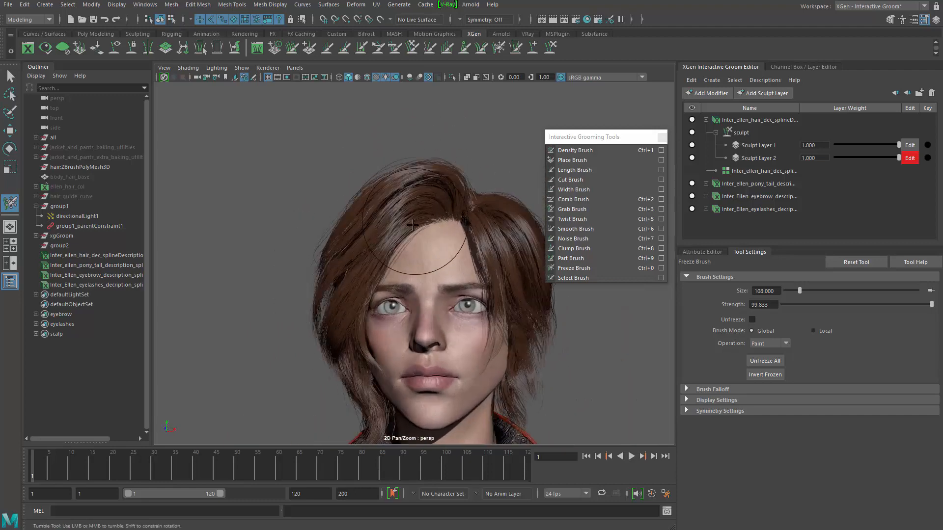
{"action": "scroll", "coordinate": [413, 225], "scroll_direction": "up", "scroll_amount": 3}
{"action": "scroll", "coordinate": [418, 220], "scroll_direction": "up", "scroll_amount": 5}
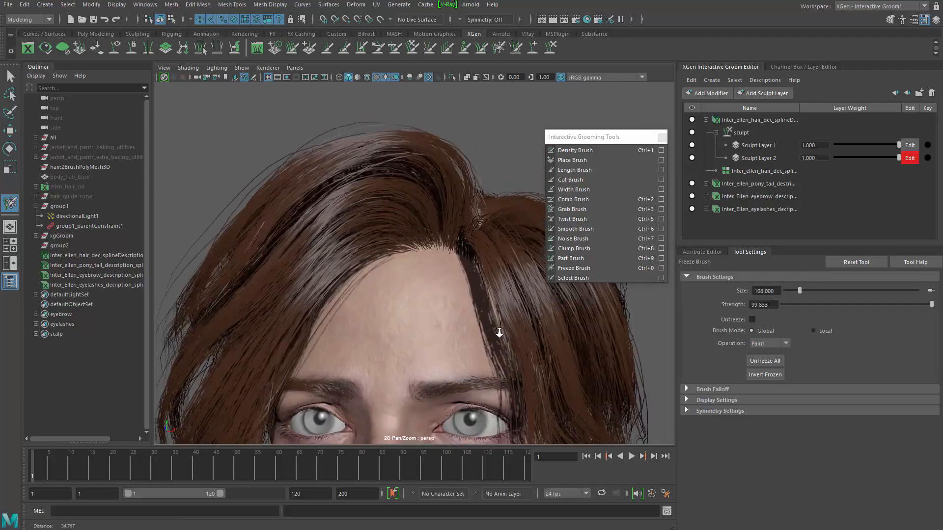
{"action": "left_click_drag", "start_coordinate": [447, 232], "coordinate": [406, 239], "text": "alt"}
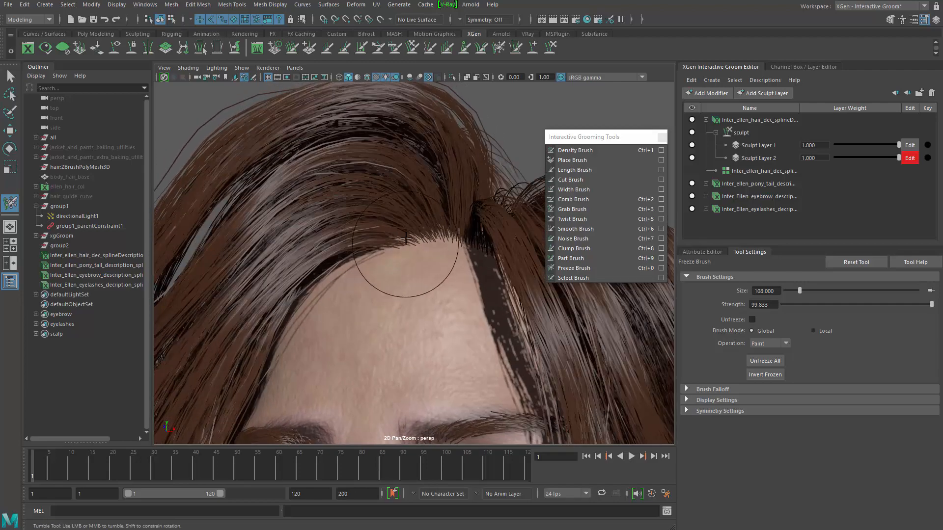
{"action": "left_click_drag", "start_coordinate": [296, 298], "coordinate": [326, 293], "text": "alt"}
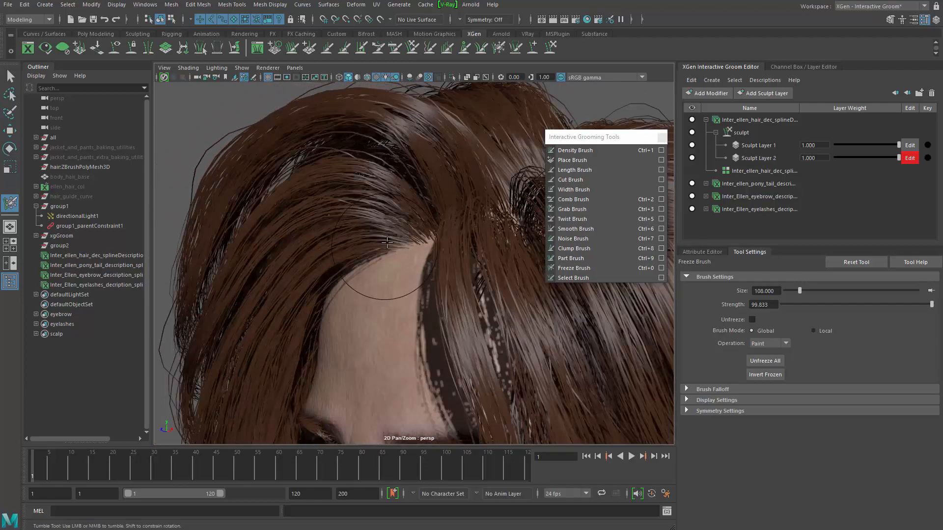
{"action": "scroll", "coordinate": [387, 243], "scroll_direction": "down", "scroll_amount": 6}
{"action": "left_click_drag", "start_coordinate": [362, 232], "coordinate": [400, 229], "text": "alt"}
{"action": "mouse_move", "coordinate": [339, 219]}
{"action": "left_mouse_down", "text": "alt"}
{"action": "mouse_move", "coordinate": [417, 240]}
{"action": "mouse_move", "coordinate": [394, 228]}
{"action": "left_mouse_up", "text": "alt"}
{"action": "scroll", "coordinate": [439, 259], "scroll_direction": "up", "scroll_amount": 4}
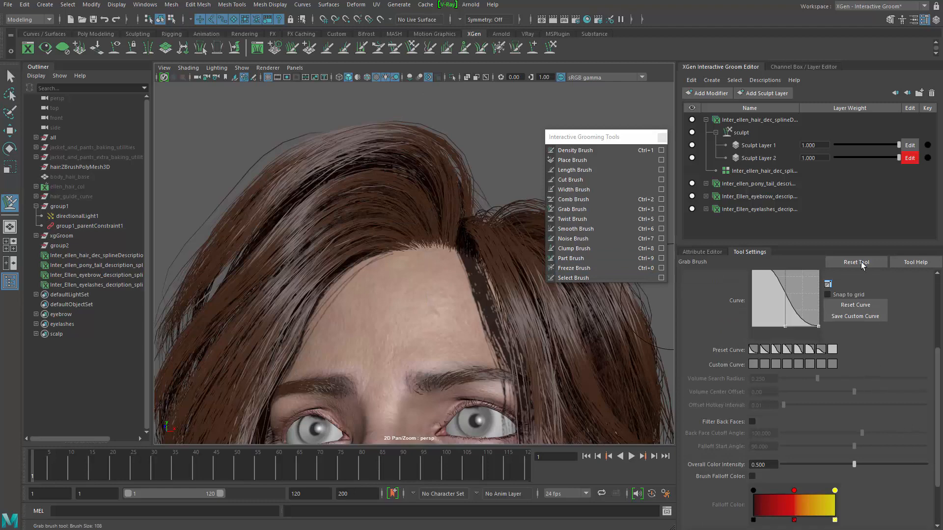
Step: Add Sculpt Layer 3 to the main hair's sculpt modifier and make it the layer being edited
{"action": "left_click", "coordinate": [759, 134]}
{"action": "left_click", "coordinate": [764, 95]}
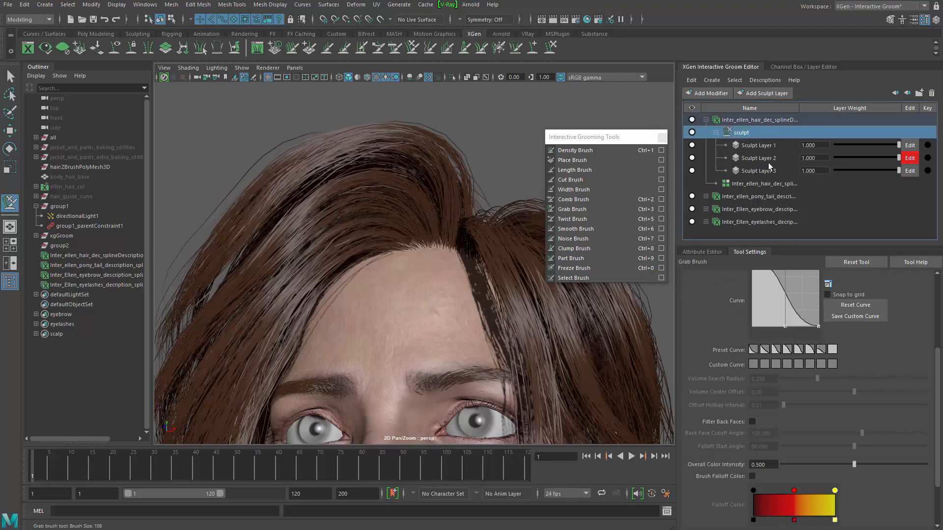
{"action": "left_click", "coordinate": [903, 171]}
{"action": "left_click", "coordinate": [761, 172]}
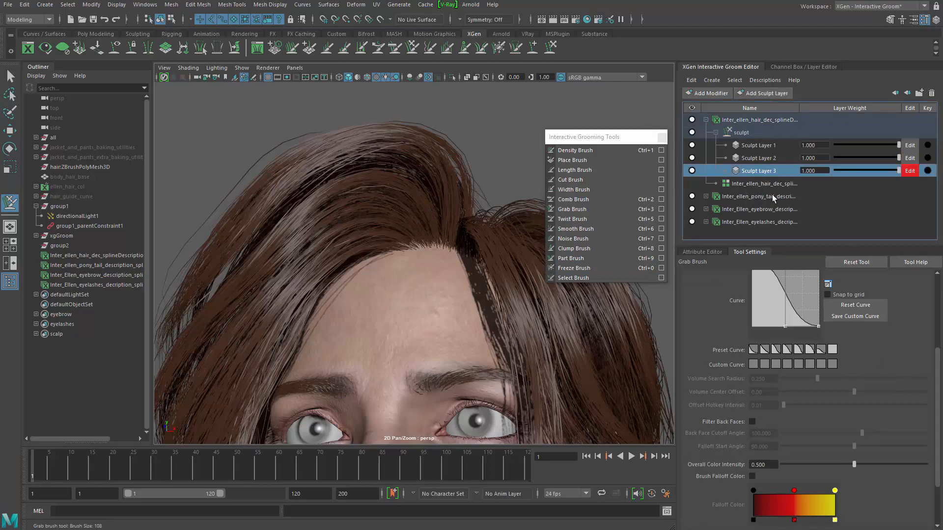
Step: Choose the Grab brush, show its Brush Settings, and turn off Invert Frozen Effect
{"action": "scroll", "coordinate": [334, 285], "scroll_direction": "up", "scroll_amount": 1}
{"action": "right_click", "coordinate": [388, 236], "text": "shift"}
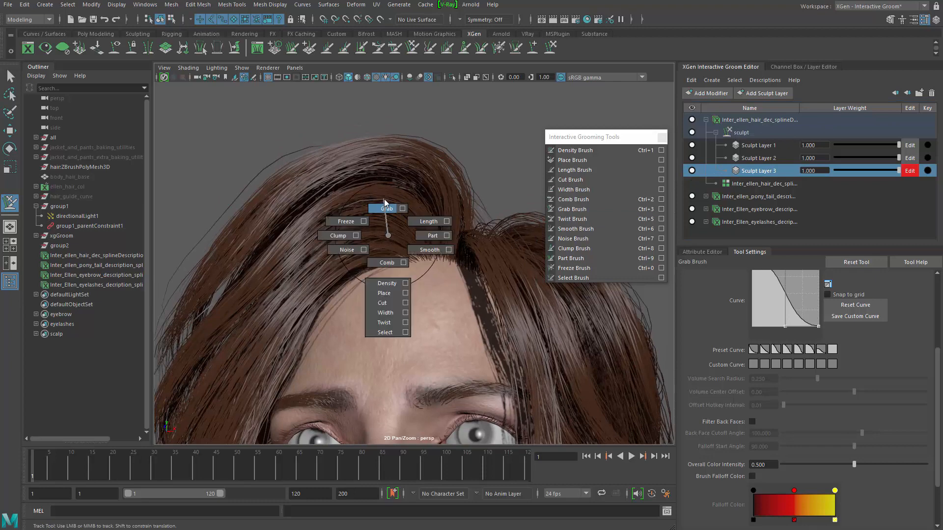
{"action": "right_click_drag", "start_coordinate": [387, 201], "coordinate": [386, 204], "text": "shift"}
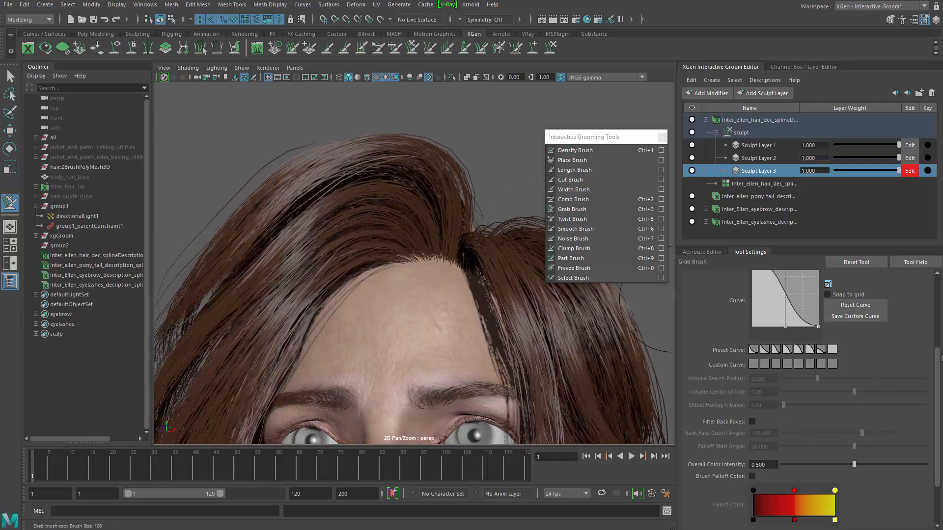
{"action": "mouse_move", "coordinate": [935, 380]}
{"action": "left_mouse_down"}
{"action": "mouse_move", "coordinate": [936, 415]}
{"action": "mouse_move", "coordinate": [936, 307]}
{"action": "left_mouse_up"}
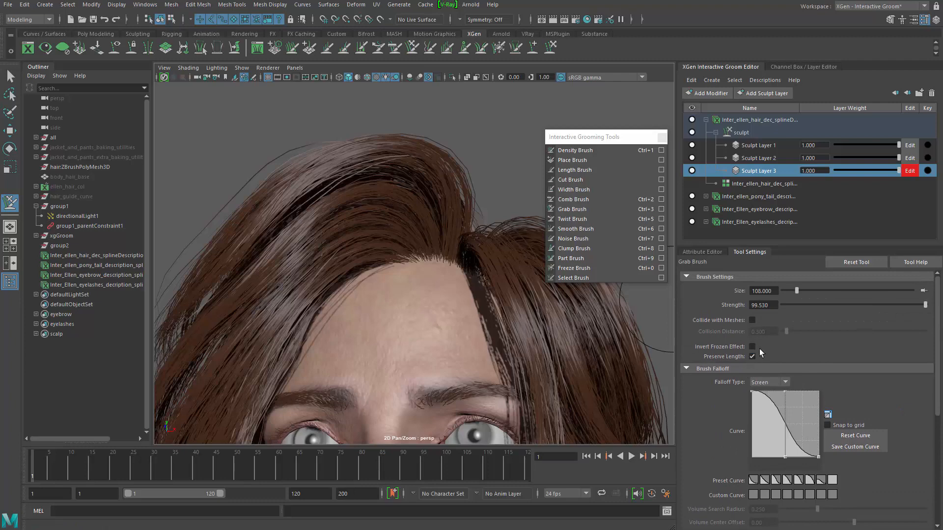
Step: Reshape the swept hair along the front hairline on Sculpt Layer 3 with the Grab brush at sizes 177, 93 and 135
{"action": "mouse_move", "coordinate": [288, 227]}
{"action": "left_mouse_down", "text": "alt"}
{"action": "mouse_move", "coordinate": [318, 271]}
{"action": "mouse_move", "coordinate": [357, 271]}
{"action": "mouse_move", "coordinate": [347, 256]}
{"action": "left_mouse_up", "text": "alt"}
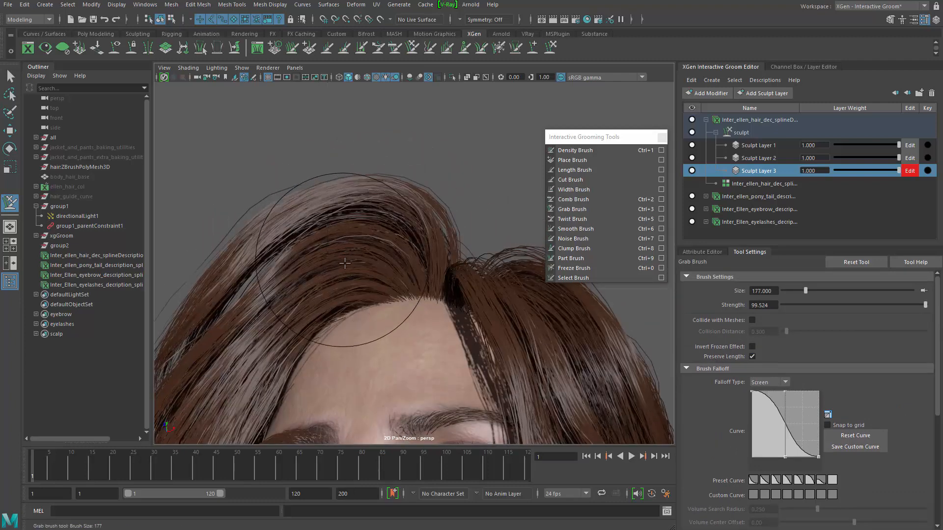
{"action": "mouse_move", "coordinate": [365, 292]}
{"action": "left_mouse_down"}
{"action": "mouse_move", "coordinate": [324, 293]}
{"action": "mouse_move", "coordinate": [345, 303]}
{"action": "left_mouse_up"}
{"action": "mouse_move", "coordinate": [351, 311]}
{"action": "left_mouse_down"}
{"action": "mouse_move", "coordinate": [362, 322]}
{"action": "mouse_move", "coordinate": [331, 307]}
{"action": "mouse_move", "coordinate": [362, 280]}
{"action": "left_mouse_up"}
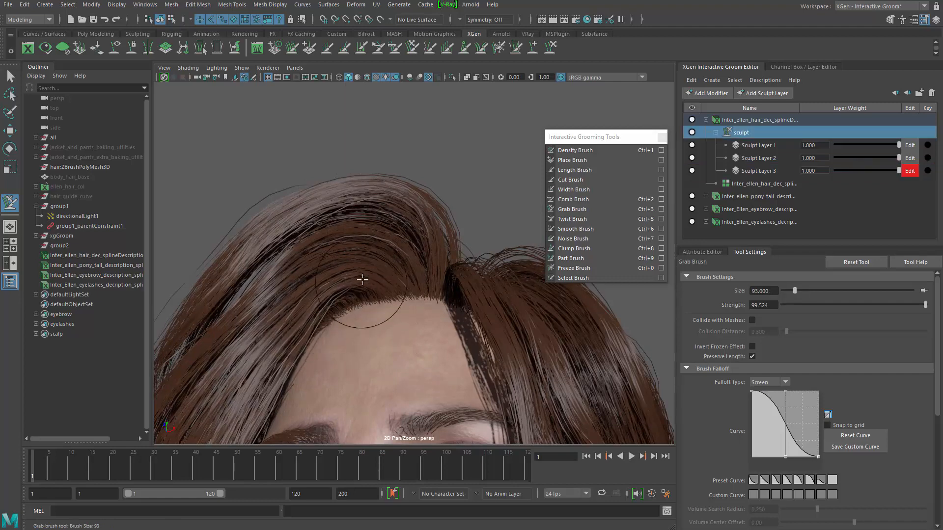
{"action": "left_click_drag", "start_coordinate": [322, 311], "coordinate": [343, 311]}
{"action": "left_click_drag", "start_coordinate": [335, 316], "coordinate": [304, 340]}
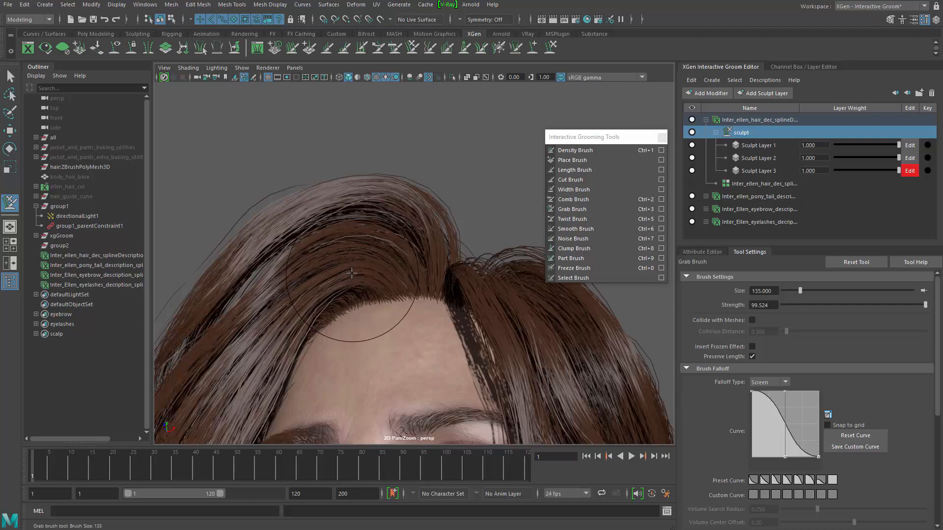
{"action": "mouse_move", "coordinate": [375, 280]}
{"action": "left_mouse_down"}
{"action": "mouse_move", "coordinate": [346, 297]}
{"action": "mouse_move", "coordinate": [340, 284]}
{"action": "left_mouse_up"}
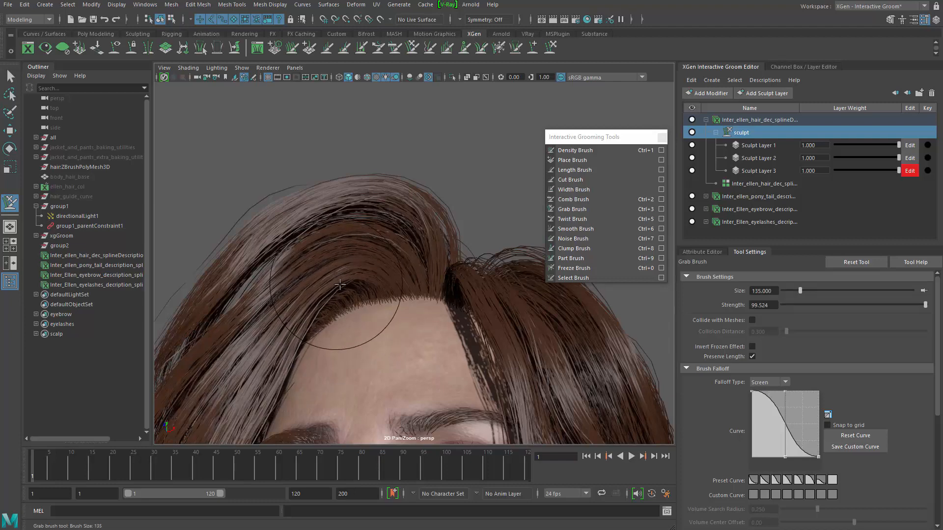
{"action": "right_click_drag", "start_coordinate": [323, 332], "coordinate": [255, 305], "text": "alt"}
{"action": "left_click_drag", "start_coordinate": [255, 305], "coordinate": [270, 316], "text": "alt"}
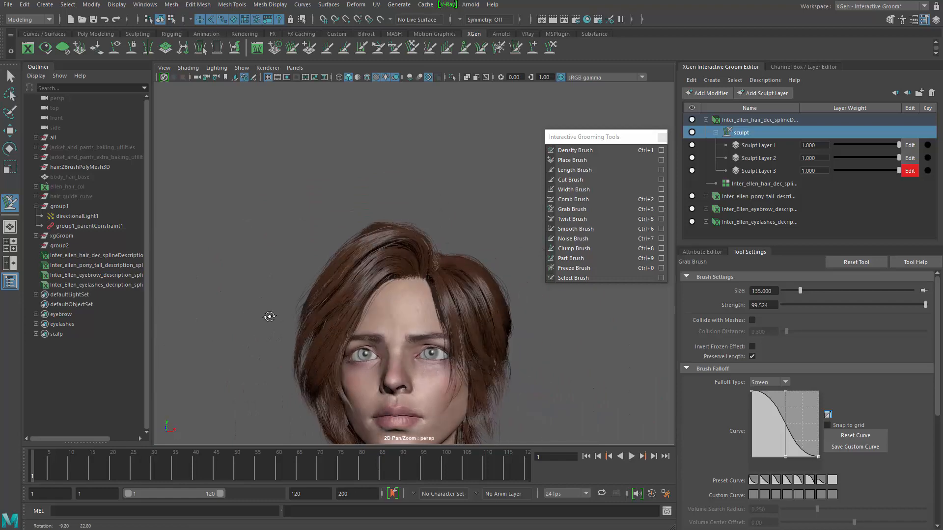
{"action": "right_click_drag", "start_coordinate": [270, 316], "coordinate": [360, 323], "text": "alt"}
{"action": "left_click_drag", "start_coordinate": [360, 322], "coordinate": [369, 281], "text": "alt"}
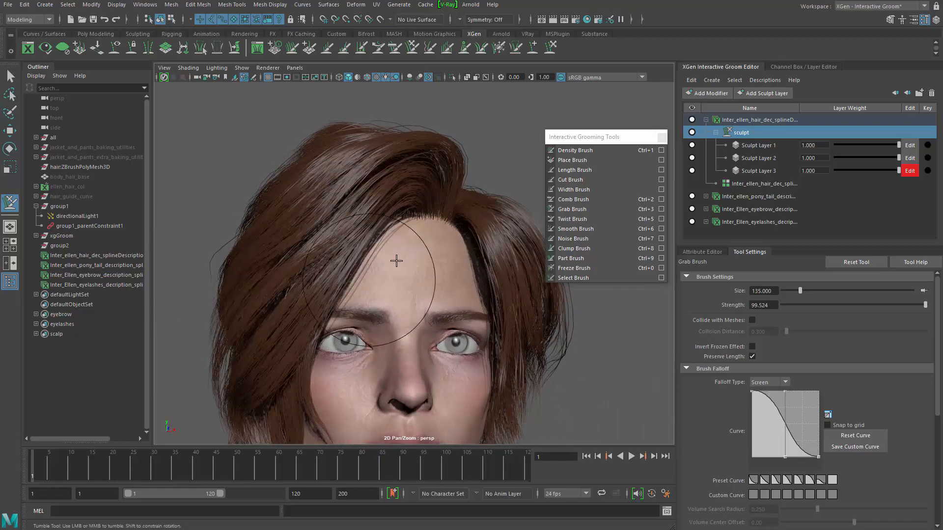
{"action": "right_click_drag", "start_coordinate": [341, 390], "coordinate": [386, 314], "text": "alt"}
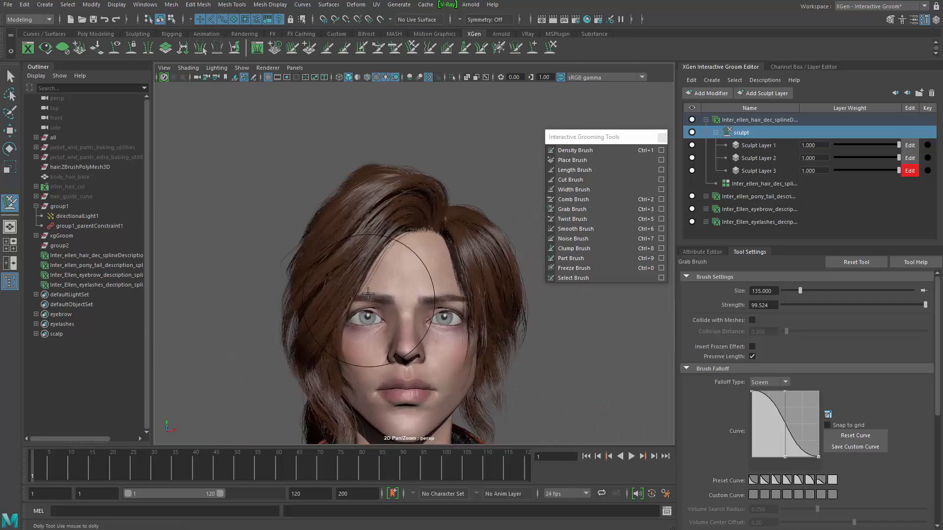
Step: Examine the groomed hair around the face from the front and both sides, close up and at a distance
{"action": "right_click_drag", "start_coordinate": [393, 253], "coordinate": [386, 301], "text": "alt"}
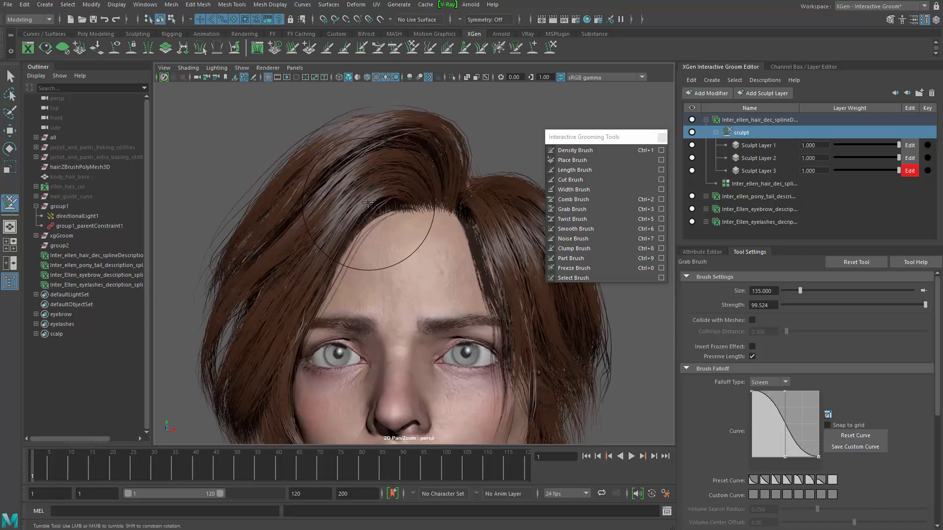
{"action": "mouse_move", "coordinate": [346, 265]}
{"action": "left_mouse_down", "text": "alt"}
{"action": "mouse_move", "coordinate": [357, 275]}
{"action": "mouse_move", "coordinate": [329, 275]}
{"action": "left_mouse_up", "text": "alt"}
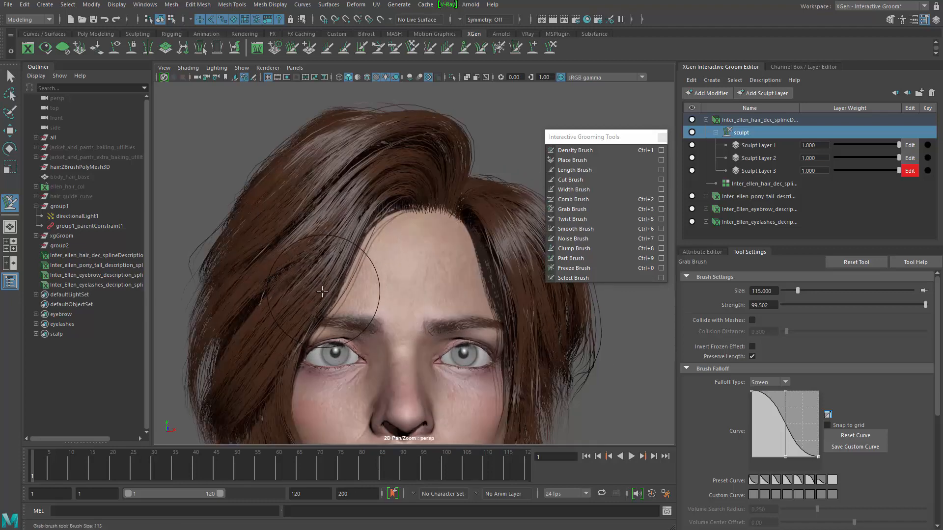
{"action": "left_click_drag", "start_coordinate": [322, 292], "coordinate": [358, 269], "text": "alt"}
{"action": "right_click_drag", "start_coordinate": [360, 222], "coordinate": [244, 246], "text": "alt"}
{"action": "left_click_drag", "start_coordinate": [231, 238], "coordinate": [245, 246], "text": "alt"}
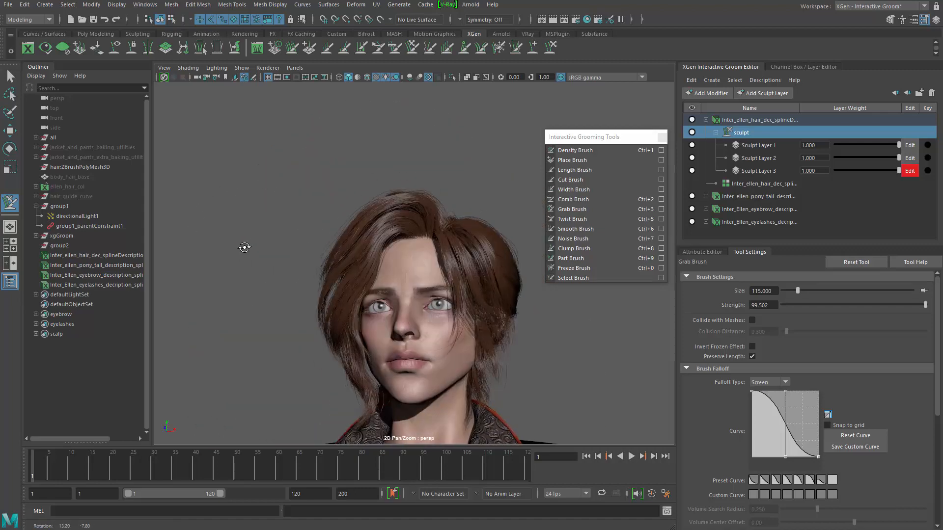
{"action": "right_click_drag", "start_coordinate": [257, 257], "coordinate": [331, 325], "text": "alt"}
{"action": "left_click_drag", "start_coordinate": [332, 325], "coordinate": [361, 310], "text": "alt"}
{"action": "right_click_drag", "start_coordinate": [349, 300], "coordinate": [274, 341], "text": "alt"}
{"action": "left_click_drag", "start_coordinate": [274, 341], "coordinate": [391, 319], "text": "alt"}
{"action": "right_click_drag", "start_coordinate": [392, 319], "coordinate": [425, 248], "text": "alt"}
{"action": "left_click_drag", "start_coordinate": [430, 237], "coordinate": [411, 197], "text": "alt"}
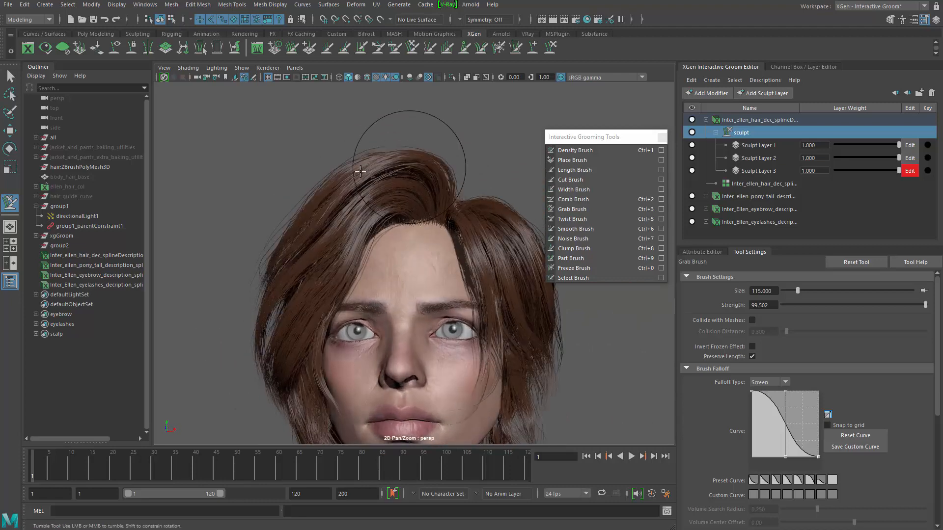
{"action": "right_click_drag", "start_coordinate": [410, 169], "coordinate": [291, 253], "text": "alt"}
{"action": "left_click_drag", "start_coordinate": [305, 253], "coordinate": [320, 235], "text": "alt"}
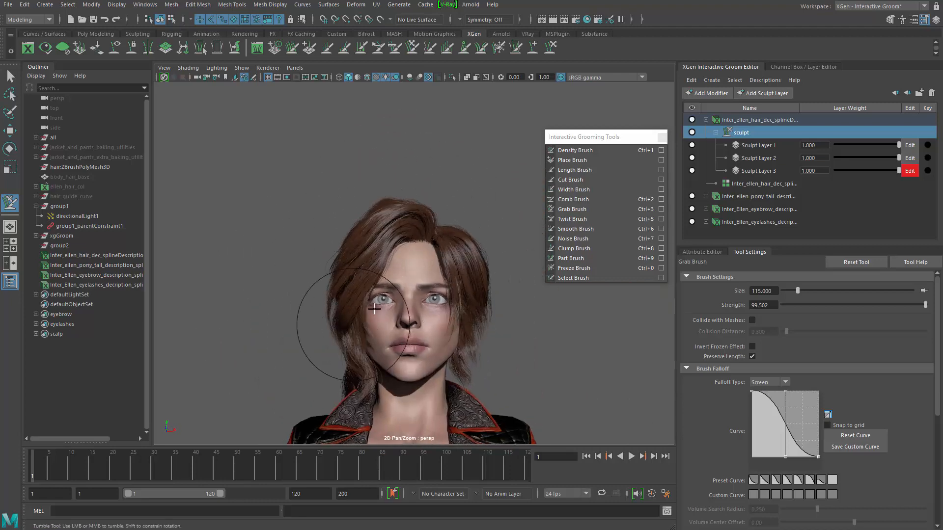
Step: Reduce the Grab Brush to size 92 and reshape the front strands beside the cheek on Sculpt Layer 3
{"action": "mouse_move", "coordinate": [374, 308]}
{"action": "left_mouse_down", "text": "alt"}
{"action": "mouse_move", "coordinate": [333, 307]}
{"action": "mouse_move", "coordinate": [391, 307]}
{"action": "mouse_move", "coordinate": [350, 307]}
{"action": "mouse_move", "coordinate": [382, 306]}
{"action": "left_mouse_up", "text": "alt"}
{"action": "right_click_drag", "start_coordinate": [383, 306], "coordinate": [416, 281], "text": "alt"}
{"action": "key", "text": "b"}
{"action": "left_click_drag", "start_coordinate": [398, 288], "coordinate": [386, 288]}
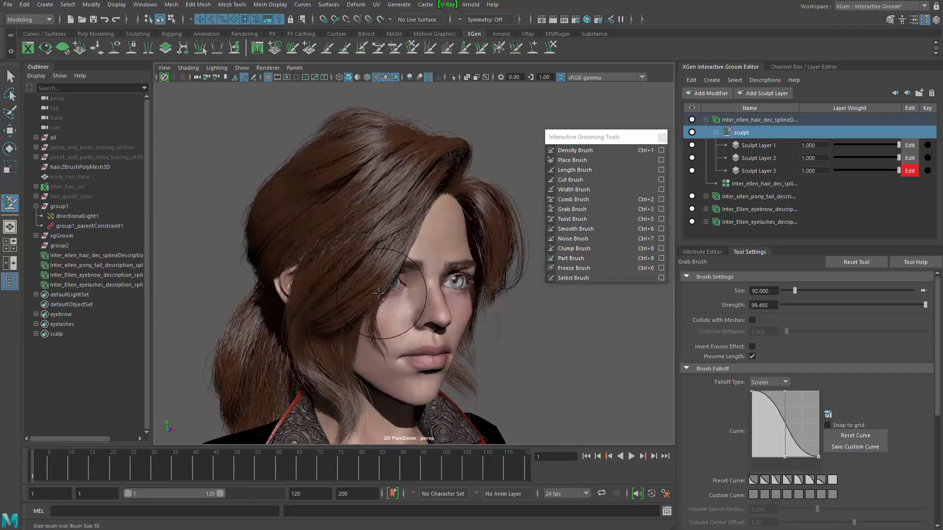
{"action": "mouse_move", "coordinate": [377, 299]}
{"action": "left_mouse_down", "text": "alt"}
{"action": "mouse_move", "coordinate": [406, 216]}
{"action": "mouse_move", "coordinate": [377, 220]}
{"action": "mouse_move", "coordinate": [404, 166]}
{"action": "left_mouse_up", "text": "alt"}
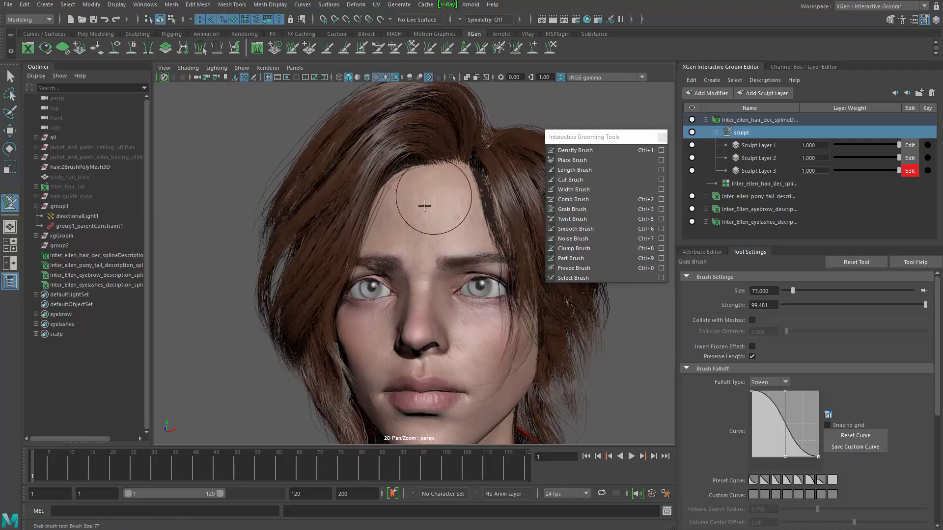
Step: Enlarge the Grab Brush to size 102 and pull the lower ends of the face-framing strands near the jaw
{"action": "left_click_drag", "start_coordinate": [424, 205], "coordinate": [339, 266], "text": "alt"}
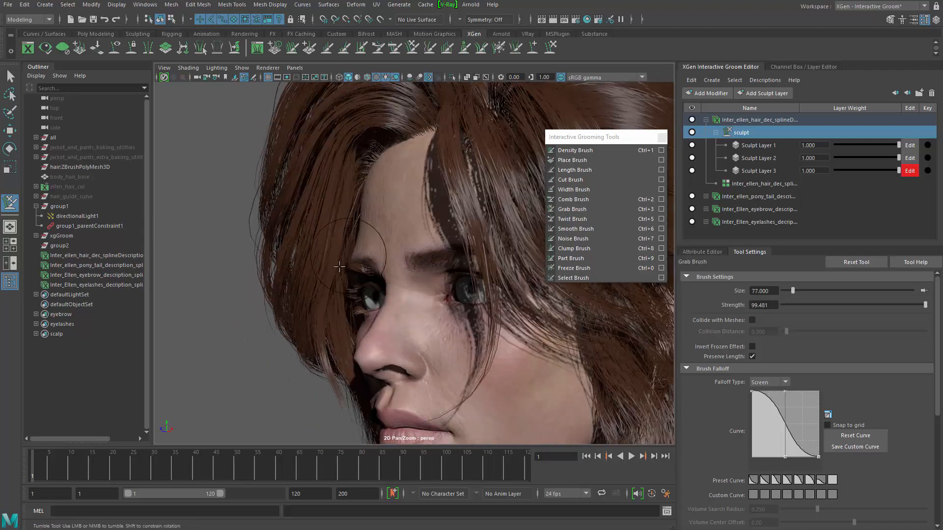
{"action": "left_click_drag", "start_coordinate": [308, 170], "coordinate": [412, 191], "text": "alt"}
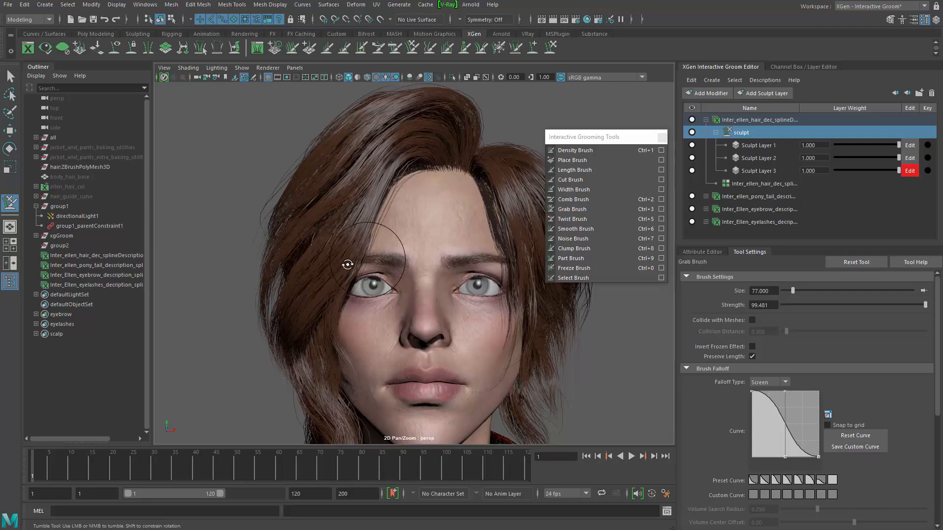
{"action": "mouse_move", "coordinate": [347, 265]}
{"action": "left_mouse_down", "text": "alt"}
{"action": "mouse_move", "coordinate": [350, 305]}
{"action": "mouse_move", "coordinate": [350, 295]}
{"action": "mouse_move", "coordinate": [332, 287]}
{"action": "mouse_move", "coordinate": [379, 343]}
{"action": "mouse_move", "coordinate": [370, 316]}
{"action": "left_mouse_up", "text": "alt"}
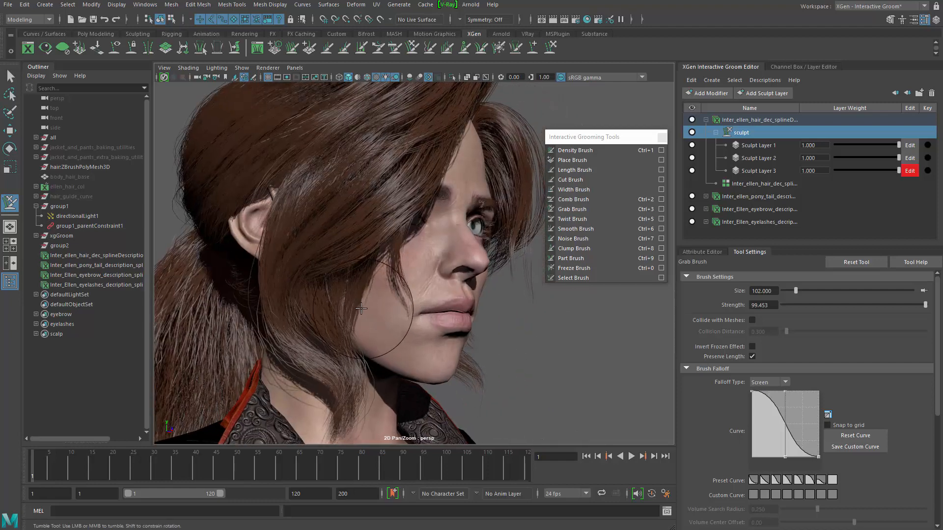
{"action": "left_click_drag", "start_coordinate": [352, 362], "coordinate": [356, 347]}
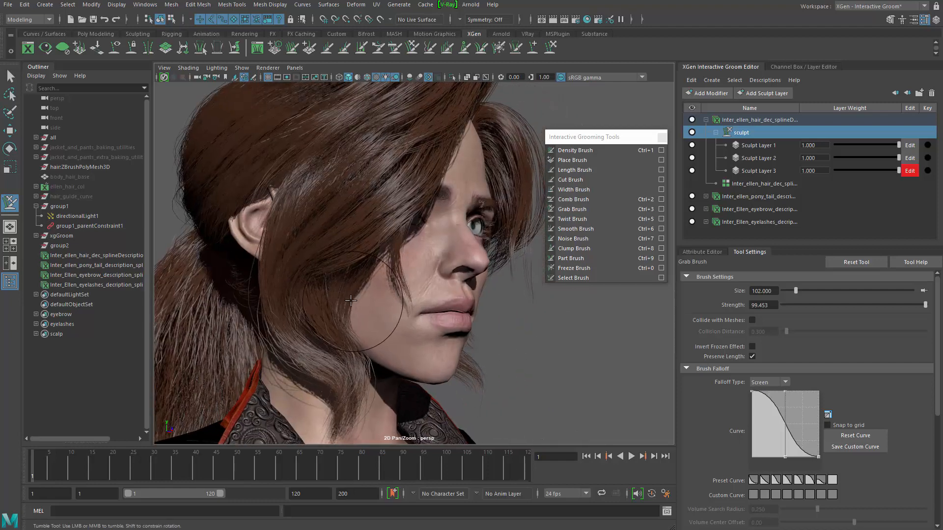
Step: Set the Grab Brush size to 123 and adjust the strand tips below the chin in profile
{"action": "mouse_move", "coordinate": [350, 300]}
{"action": "left_mouse_down", "text": "alt"}
{"action": "mouse_move", "coordinate": [320, 309]}
{"action": "mouse_move", "coordinate": [335, 273]}
{"action": "mouse_move", "coordinate": [309, 290]}
{"action": "mouse_move", "coordinate": [311, 270]}
{"action": "left_mouse_up", "text": "alt"}
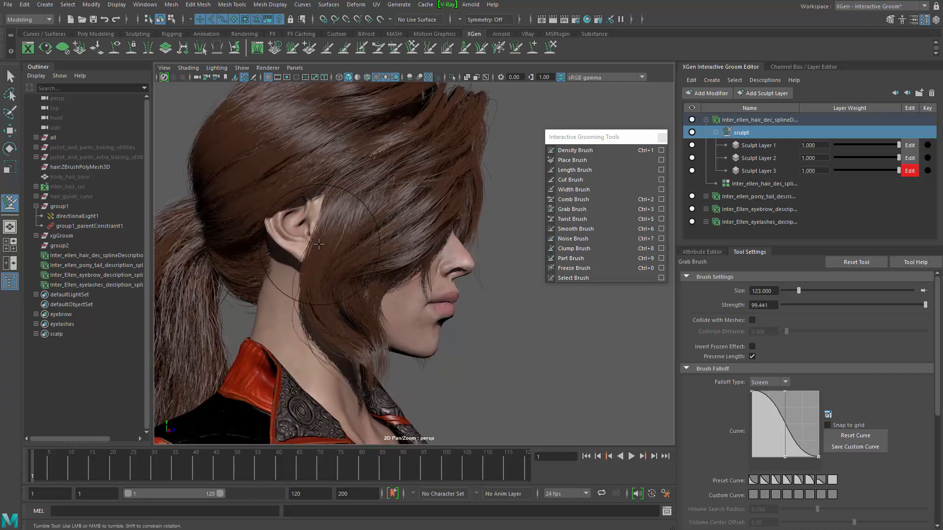
{"action": "middle_click_drag", "start_coordinate": [329, 354], "coordinate": [387, 373], "text": "alt"}
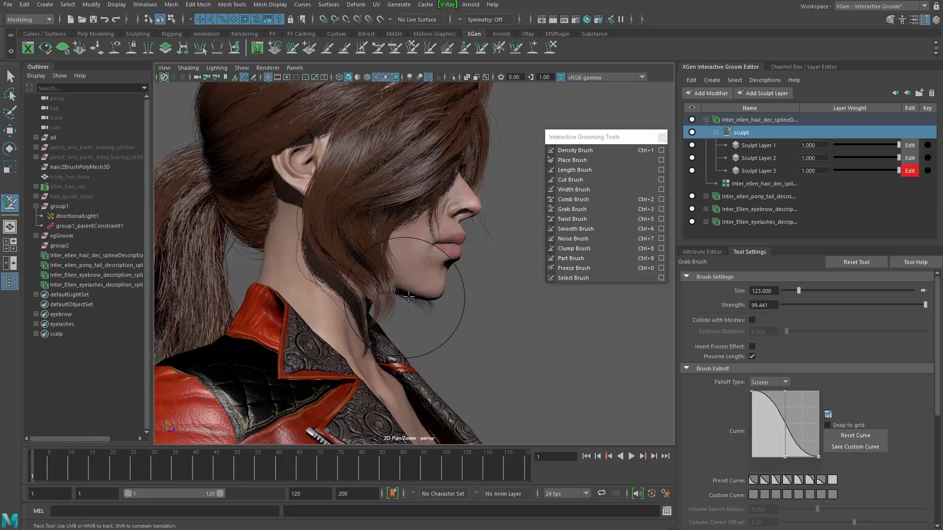
{"action": "left_click_drag", "start_coordinate": [408, 297], "coordinate": [399, 291]}
{"action": "left_click_drag", "start_coordinate": [269, 269], "coordinate": [317, 294], "text": "alt"}
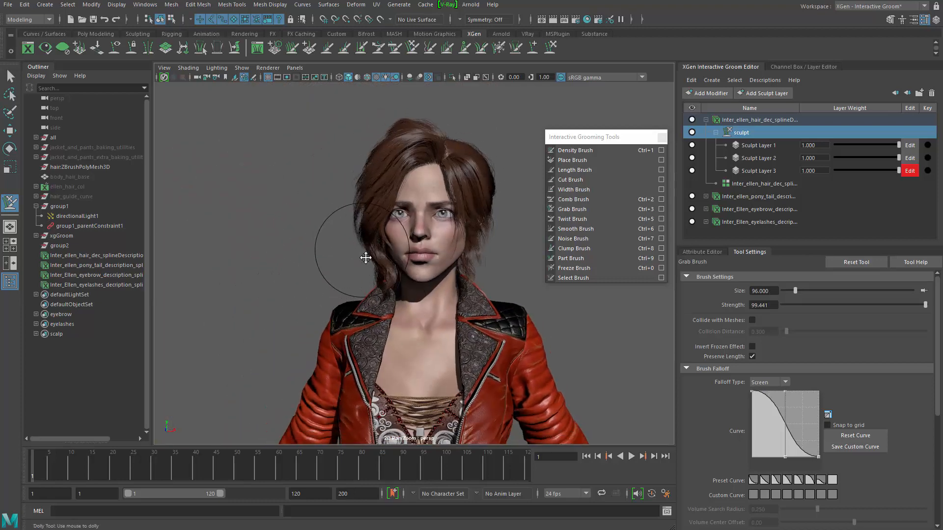
Step: Examine the overall shape of the sculpted hairstyle from the front and the side with the ponytail
{"action": "middle_click_drag", "start_coordinate": [364, 259], "coordinate": [390, 313], "text": "alt"}
{"action": "right_click_drag", "start_coordinate": [391, 313], "coordinate": [466, 294], "text": "alt"}
{"action": "mouse_move", "coordinate": [424, 320]}
{"action": "left_mouse_down", "text": "alt"}
{"action": "mouse_move", "coordinate": [387, 282]}
{"action": "mouse_move", "coordinate": [387, 302]}
{"action": "left_mouse_up", "text": "alt"}
{"action": "right_click_drag", "start_coordinate": [379, 314], "coordinate": [314, 265], "text": "alt"}
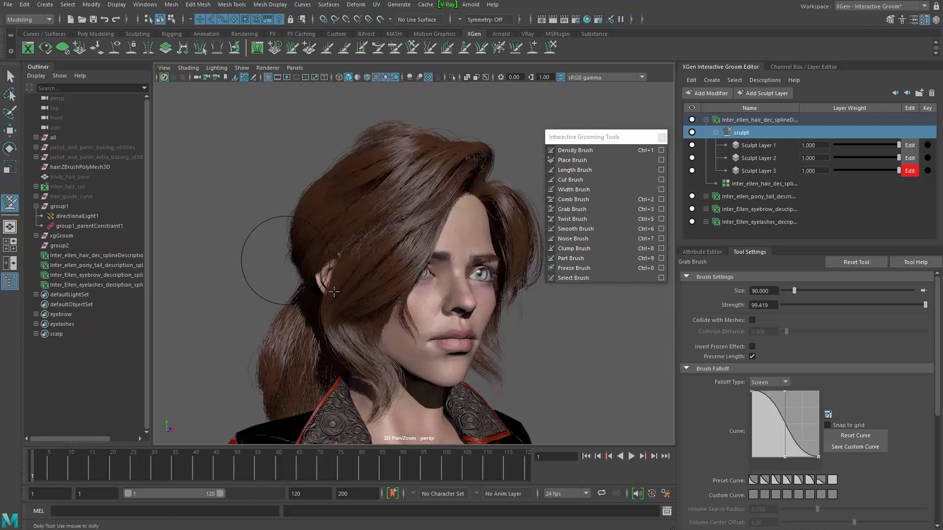
{"action": "left_click_drag", "start_coordinate": [321, 270], "coordinate": [291, 289], "text": "alt"}
{"action": "right_click_drag", "start_coordinate": [319, 301], "coordinate": [278, 289], "text": "alt"}
{"action": "middle_click_drag", "start_coordinate": [289, 293], "coordinate": [263, 309], "text": "alt"}
{"action": "right_click_drag", "start_coordinate": [263, 309], "coordinate": [315, 320], "text": "alt"}
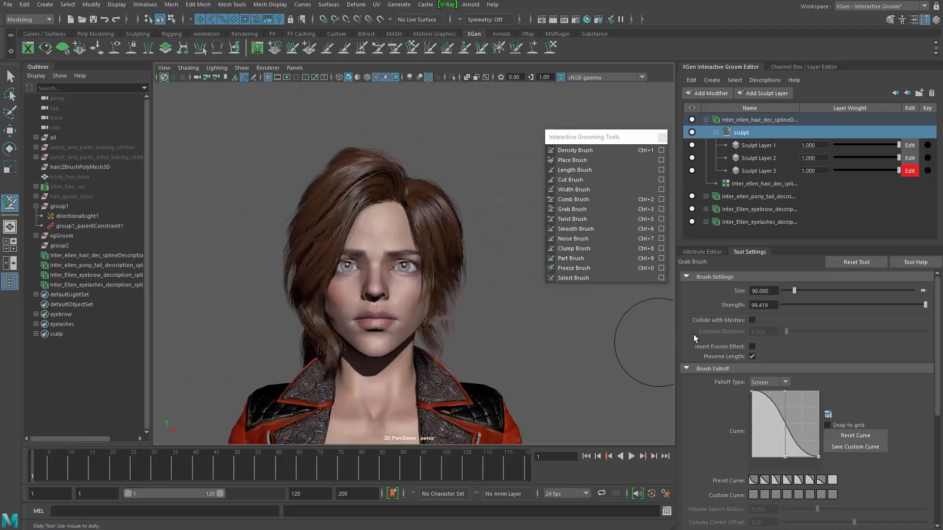
Step: Compare the hair with and without Sculpt Layer 3 by varying its layer weight from several view angles
{"action": "left_click_drag", "start_coordinate": [898, 171], "coordinate": [792, 170]}
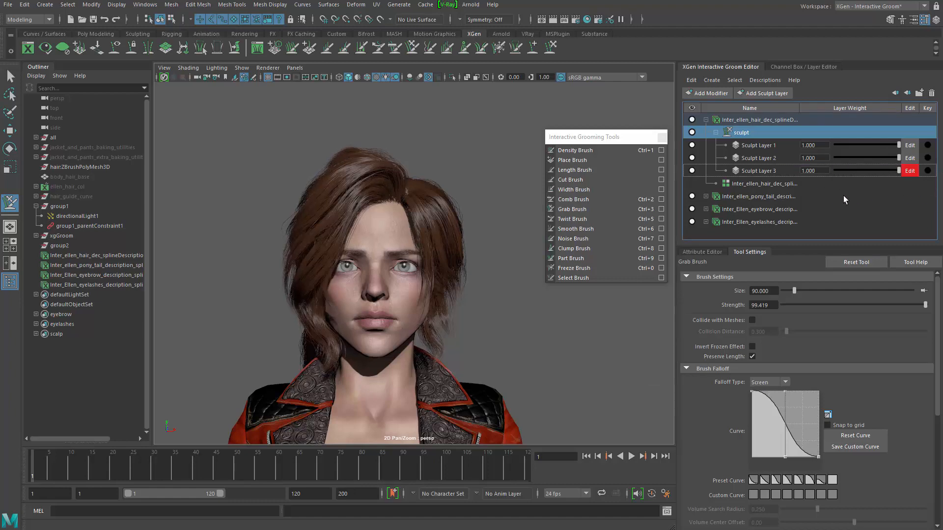
{"action": "left_click_drag", "start_coordinate": [497, 261], "coordinate": [451, 257], "text": "alt"}
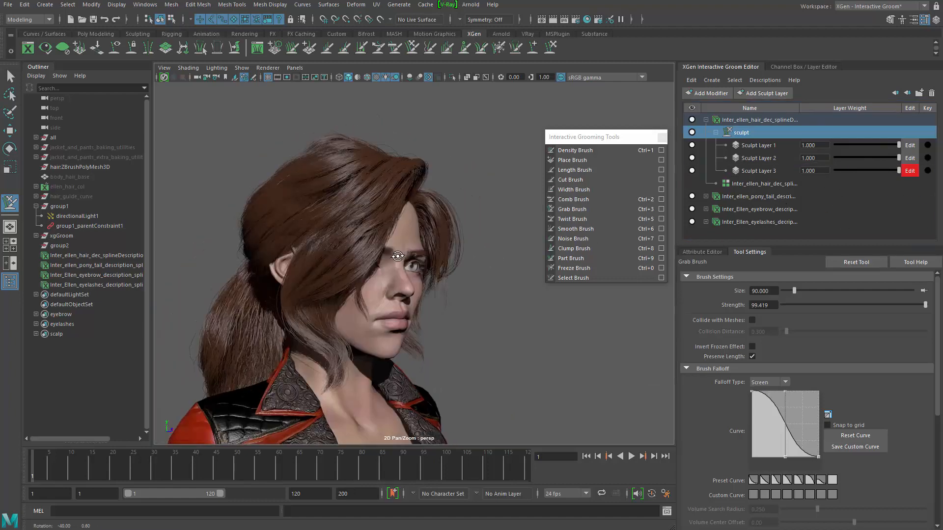
{"action": "mouse_move", "coordinate": [898, 171]}
{"action": "left_mouse_down"}
{"action": "mouse_move", "coordinate": [842, 176]}
{"action": "mouse_move", "coordinate": [898, 189]}
{"action": "mouse_move", "coordinate": [797, 195]}
{"action": "mouse_move", "coordinate": [900, 195]}
{"action": "left_mouse_up"}
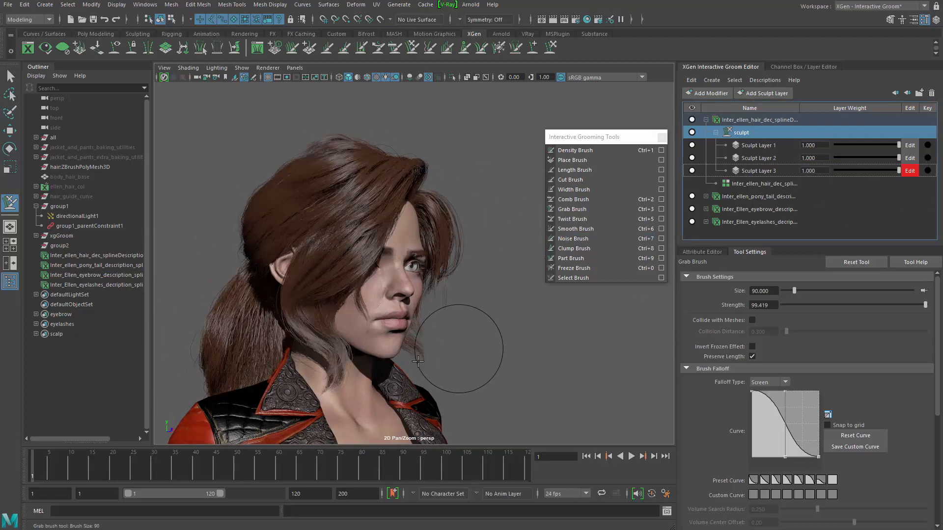
{"action": "mouse_move", "coordinate": [457, 354]}
{"action": "left_mouse_down", "text": "alt"}
{"action": "mouse_move", "coordinate": [509, 373]}
{"action": "mouse_move", "coordinate": [573, 368]}
{"action": "left_mouse_up", "text": "alt"}
{"action": "mouse_move", "coordinate": [899, 172]}
{"action": "left_mouse_down"}
{"action": "mouse_move", "coordinate": [836, 175]}
{"action": "mouse_move", "coordinate": [917, 182]}
{"action": "mouse_move", "coordinate": [830, 193]}
{"action": "mouse_move", "coordinate": [902, 198]}
{"action": "left_mouse_up"}
{"action": "left_click_drag", "start_coordinate": [435, 355], "coordinate": [268, 336], "text": "alt"}
{"action": "left_click_drag", "start_coordinate": [447, 334], "coordinate": [464, 322], "text": "alt"}
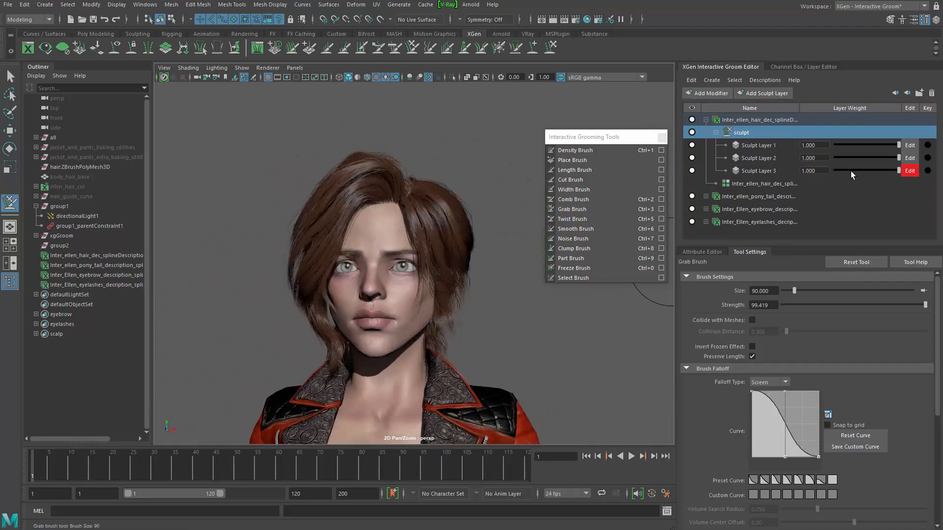
Step: Delete Sculpt Layer 3 from the hair description's sculpt modifier
{"action": "left_click", "coordinate": [753, 170]}
{"action": "right_click", "coordinate": [768, 171]}
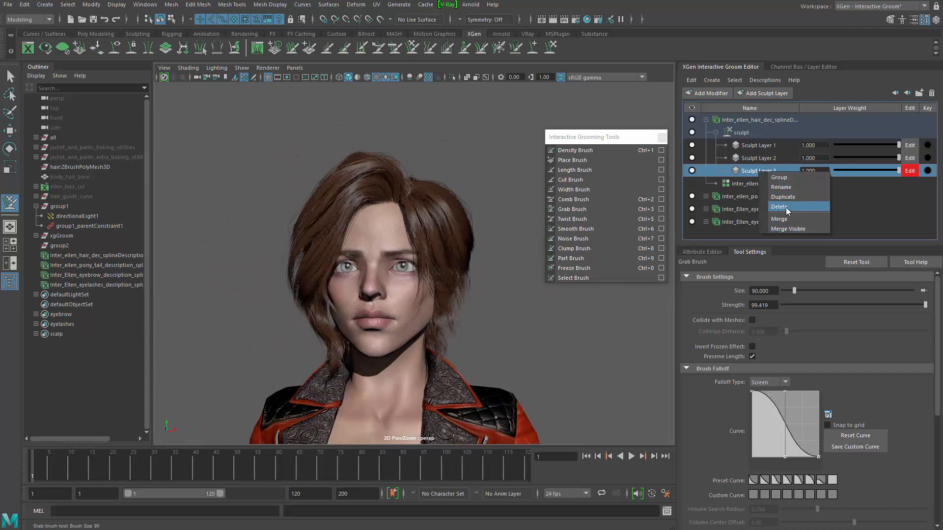
{"action": "left_click", "coordinate": [786, 208]}
Step: Add a new sculpt layer to the hair description's sculpt modifier and make it the active layer for editing
{"action": "left_click_drag", "start_coordinate": [309, 309], "coordinate": [354, 315], "text": "alt"}
{"action": "right_click_drag", "start_coordinate": [354, 316], "coordinate": [417, 295], "text": "alt"}
{"action": "left_click_drag", "start_coordinate": [416, 295], "coordinate": [393, 291], "text": "alt"}
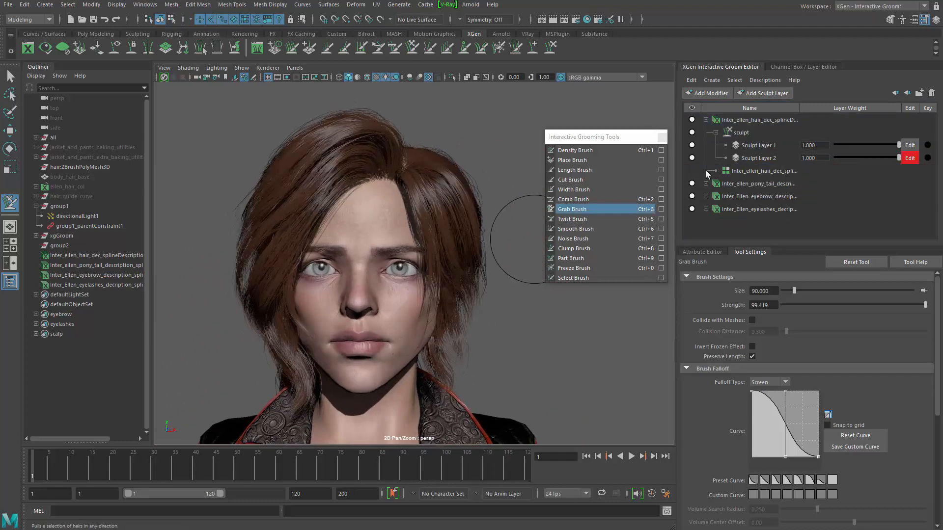
{"action": "left_click", "coordinate": [762, 133]}
{"action": "left_click", "coordinate": [774, 94]}
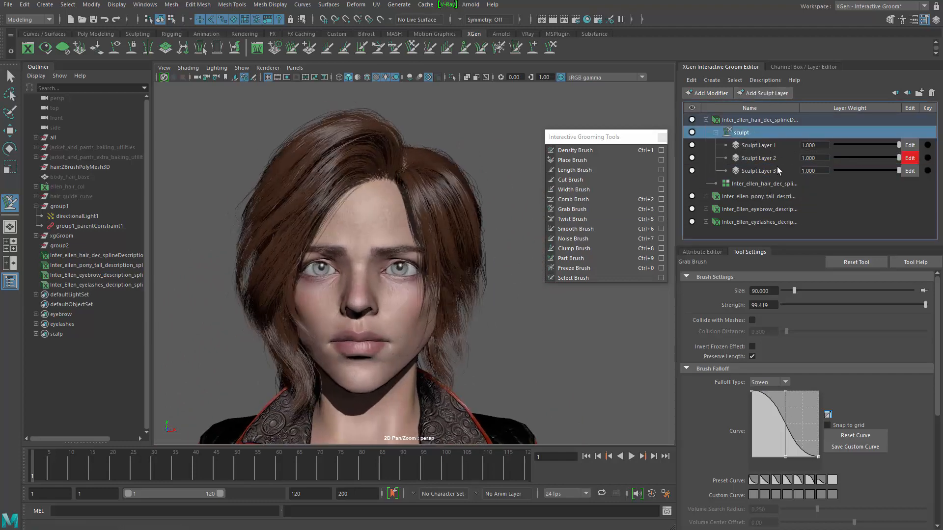
{"action": "left_click", "coordinate": [777, 170]}
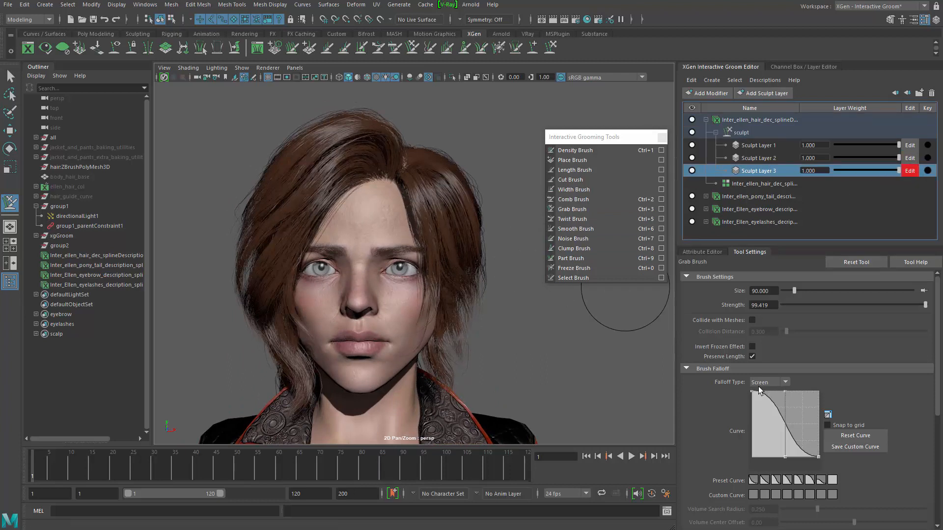
Step: Switch to the Freeze Brush and paint frozen areas at size 90 over the swept front hair
{"action": "scroll", "coordinate": [726, 476], "scroll_direction": "down", "scroll_amount": 5}
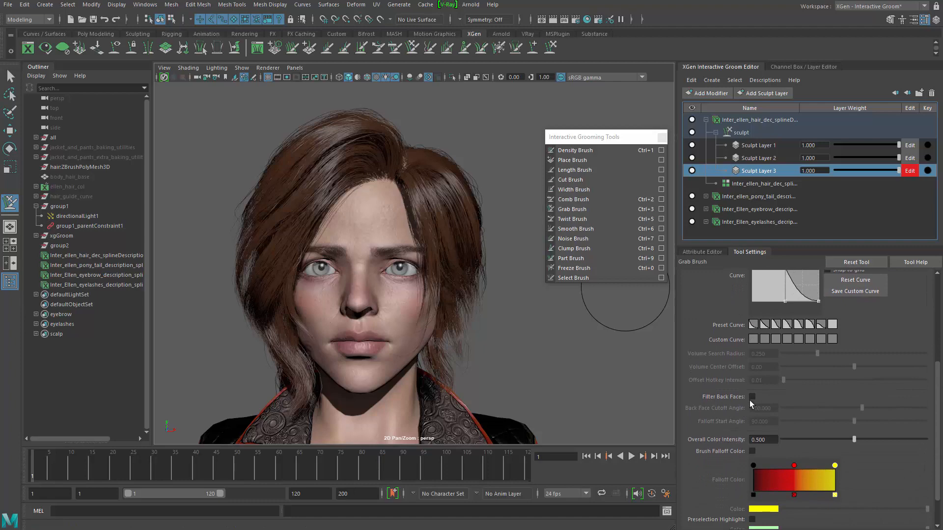
{"action": "left_click_drag", "start_coordinate": [261, 254], "coordinate": [326, 252], "text": "alt"}
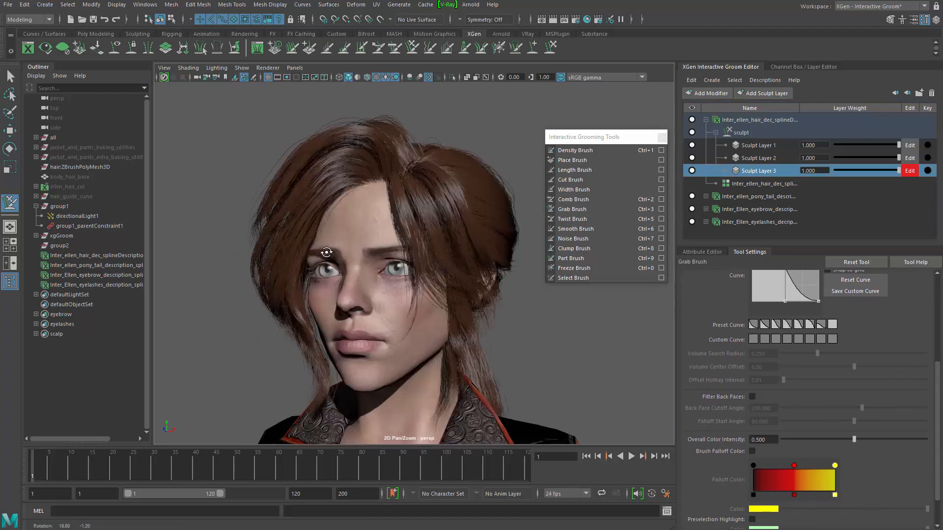
{"action": "scroll", "coordinate": [336, 263], "scroll_direction": "up", "scroll_amount": 5}
{"action": "mouse_move", "coordinate": [315, 215]}
{"action": "left_mouse_down", "text": "alt"}
{"action": "mouse_move", "coordinate": [324, 236]}
{"action": "mouse_move", "coordinate": [342, 211]}
{"action": "mouse_move", "coordinate": [295, 236]}
{"action": "mouse_move", "coordinate": [362, 252]}
{"action": "mouse_move", "coordinate": [307, 245]}
{"action": "mouse_move", "coordinate": [317, 268]}
{"action": "left_mouse_up", "text": "alt"}
{"action": "right_click", "coordinate": [343, 211], "text": "shift"}
{"action": "left_click", "coordinate": [300, 197]}
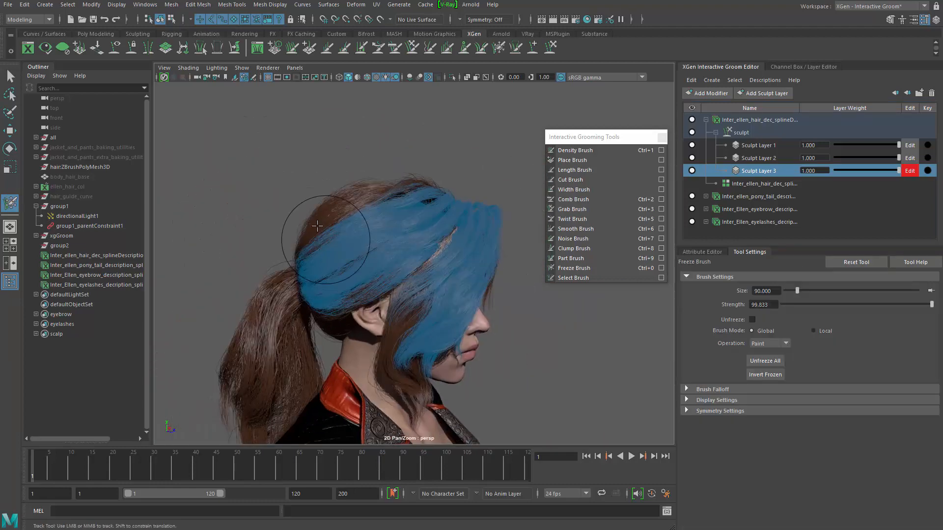
Step: Restrict the frozen area to the front fringe section beside the parting, refining its edge with the Freeze Brush at size 27
{"action": "middle_click_drag", "start_coordinate": [317, 267], "coordinate": [321, 292], "text": "alt"}
{"action": "left_click_drag", "start_coordinate": [410, 214], "coordinate": [379, 193], "text": "alt"}
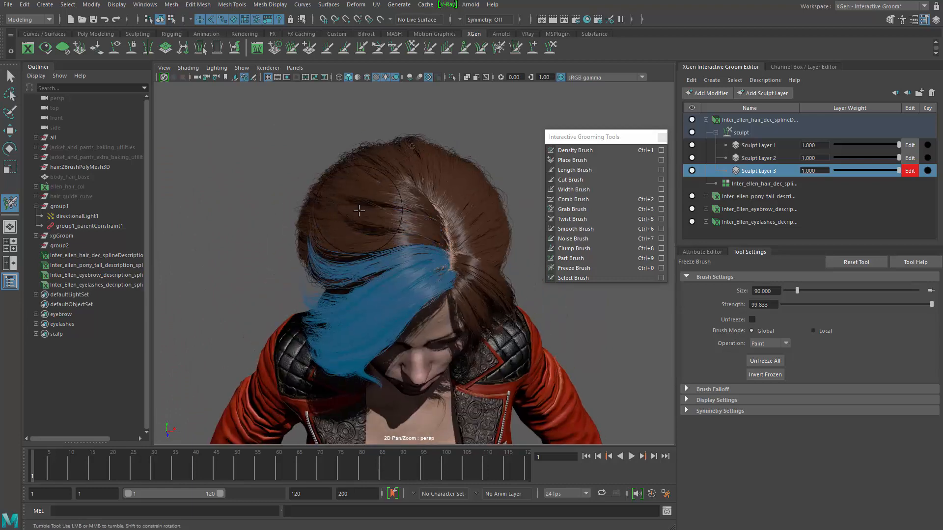
{"action": "left_click_drag", "start_coordinate": [331, 215], "coordinate": [386, 230], "text": "alt"}
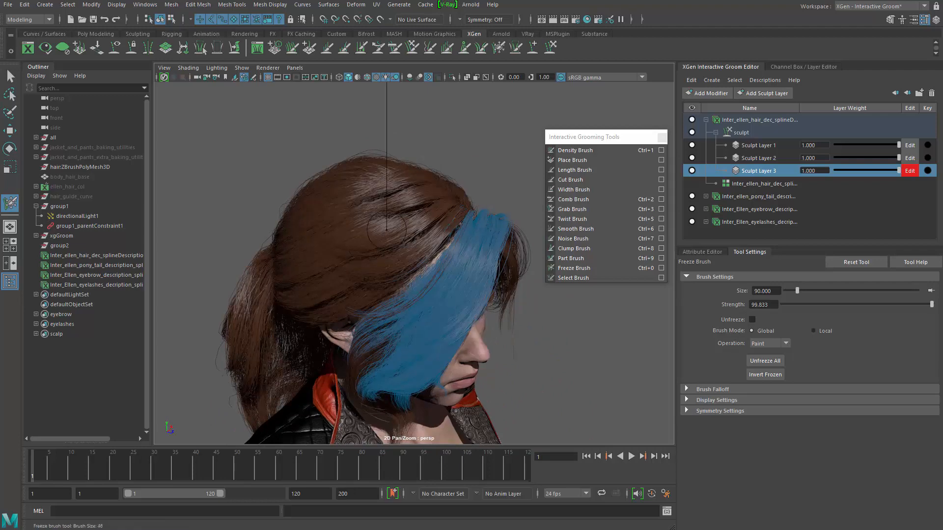
{"action": "left_click_drag", "start_coordinate": [399, 315], "coordinate": [536, 293], "text": "alt"}
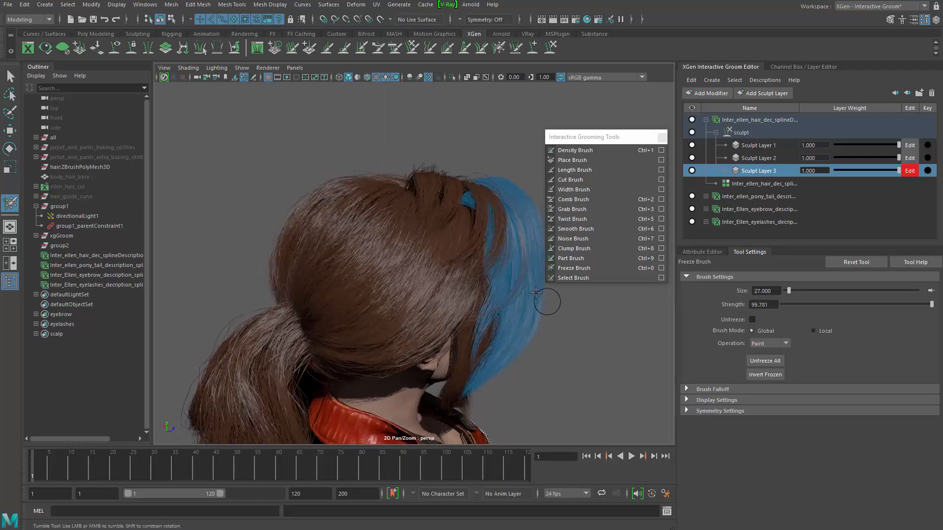
{"action": "middle_click_drag", "start_coordinate": [491, 296], "coordinate": [432, 312], "text": "alt"}
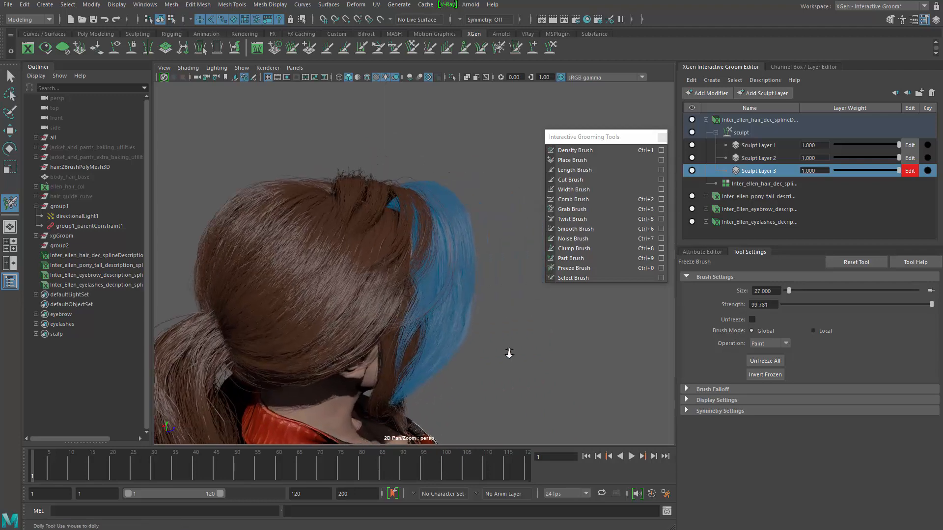
{"action": "right_click_drag", "start_coordinate": [508, 353], "coordinate": [509, 393], "text": "alt"}
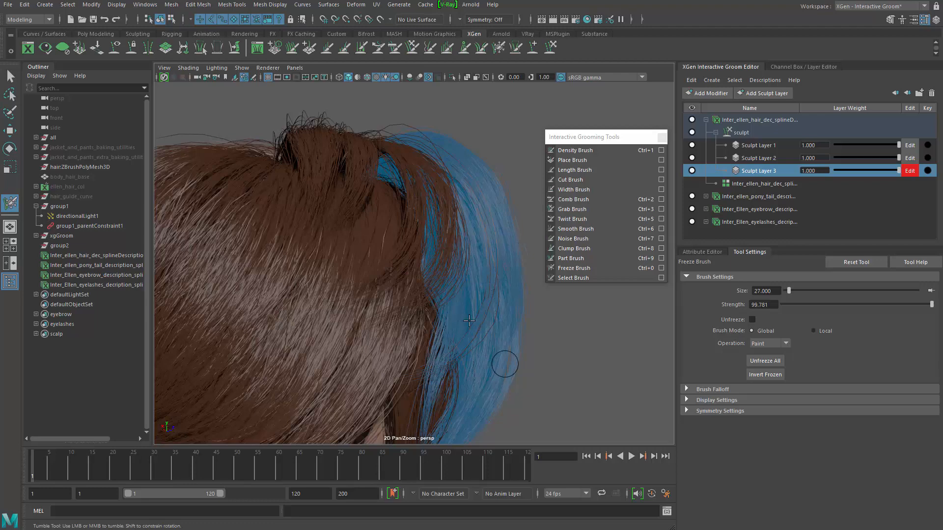
{"action": "mouse_move", "coordinate": [470, 321]}
{"action": "left_mouse_down", "text": "alt"}
{"action": "mouse_move", "coordinate": [426, 322]}
{"action": "mouse_move", "coordinate": [320, 296]}
{"action": "mouse_move", "coordinate": [454, 290]}
{"action": "mouse_move", "coordinate": [418, 316]}
{"action": "mouse_move", "coordinate": [400, 311]}
{"action": "mouse_move", "coordinate": [408, 307]}
{"action": "left_mouse_up", "text": "alt"}
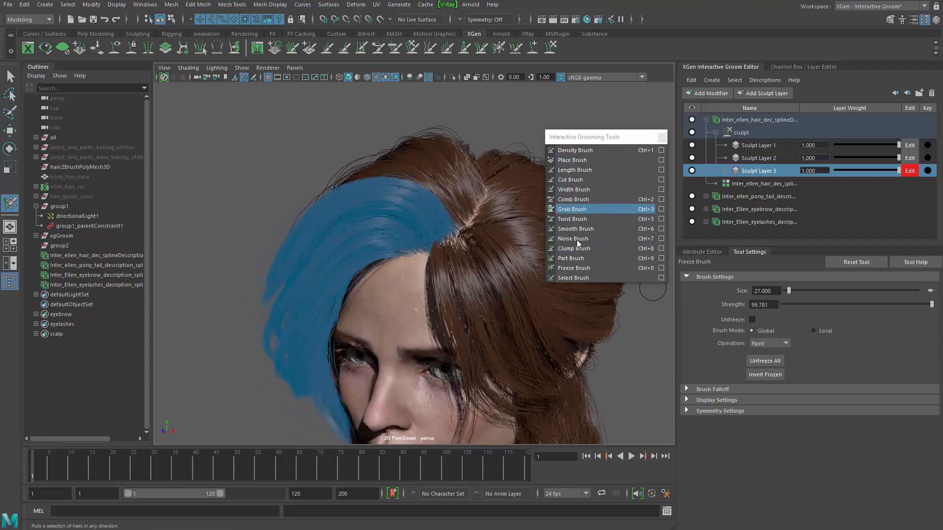
Step: Switch to the Grab Brush and turn off the display of frozen hair in its display settings
{"action": "left_click", "coordinate": [572, 209]}
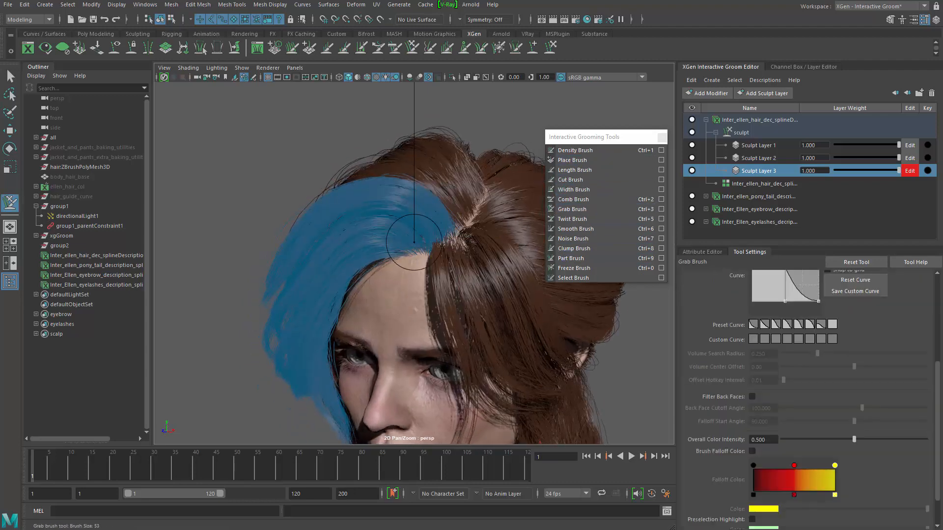
{"action": "left_click_drag", "start_coordinate": [940, 378], "coordinate": [935, 297]}
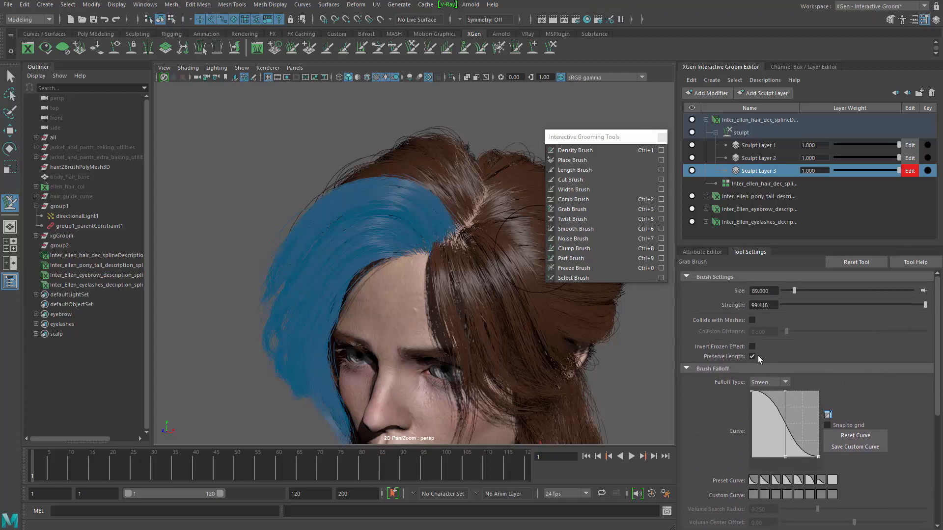
{"action": "scroll", "coordinate": [939, 364], "scroll_direction": "down", "scroll_amount": 5}
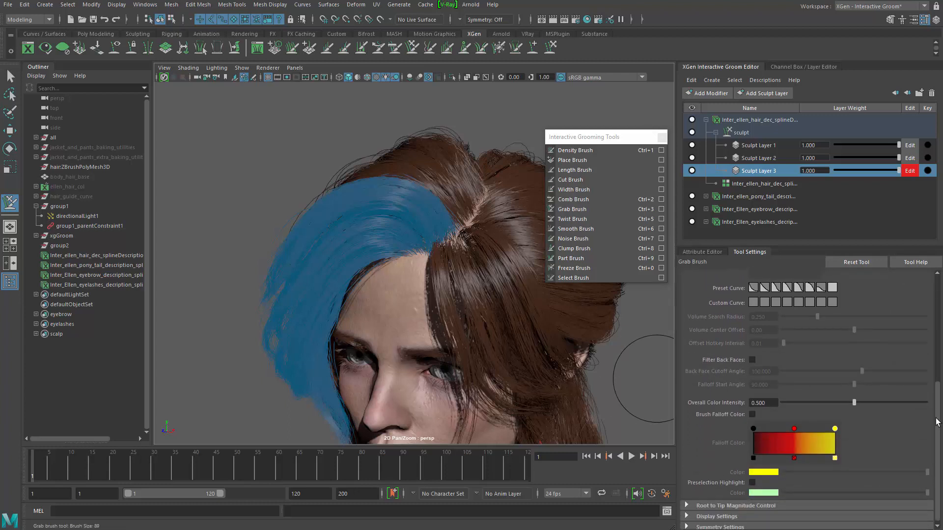
{"action": "left_click", "coordinate": [728, 517]}
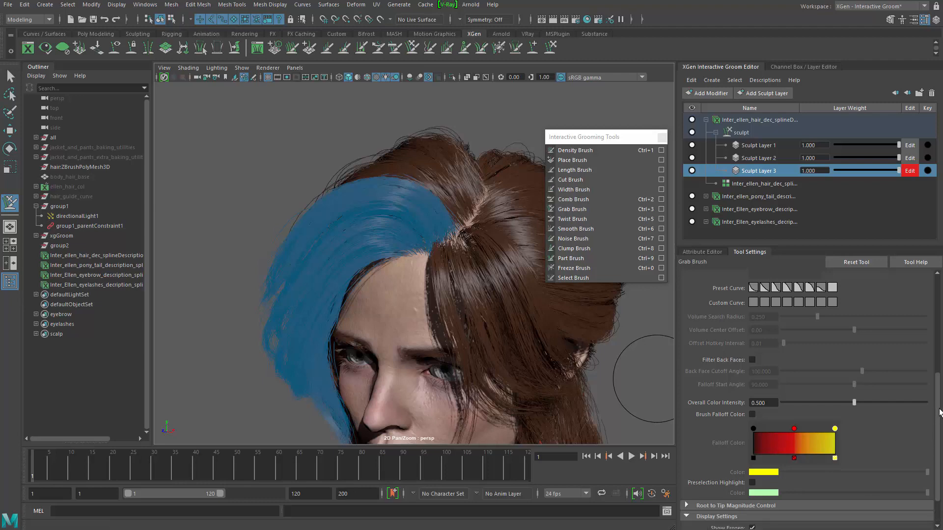
{"action": "left_click_drag", "start_coordinate": [940, 412], "coordinate": [937, 453]}
{"action": "left_click", "coordinate": [752, 486]}
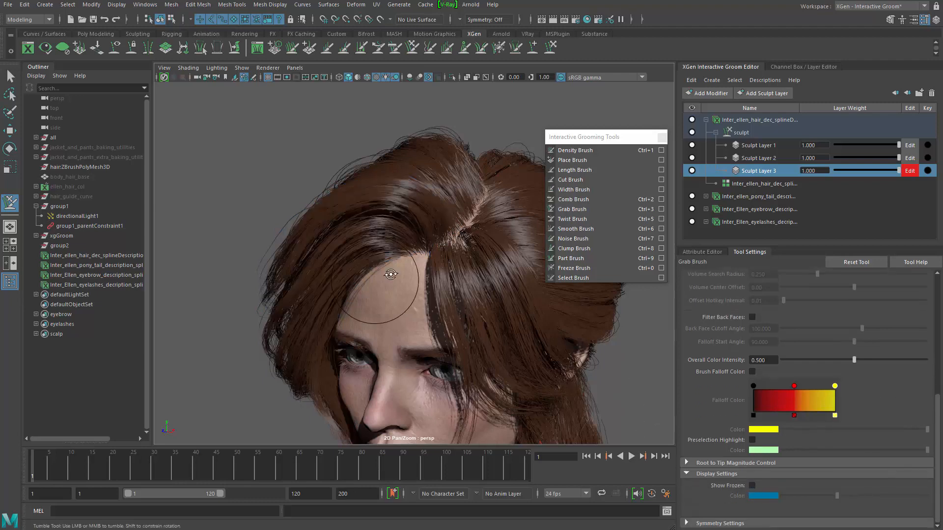
Step: Reshape the front fringe above the forehead with the Grab Brush, and undo the last stroke
{"action": "left_click_drag", "start_coordinate": [391, 274], "coordinate": [417, 236], "text": "alt"}
{"action": "mouse_move", "coordinate": [417, 236]}
{"action": "right_mouse_down", "text": "alt"}
{"action": "mouse_move", "coordinate": [373, 225]}
{"action": "mouse_move", "coordinate": [425, 269]}
{"action": "right_mouse_up", "text": "alt"}
{"action": "right_click", "coordinate": [370, 215], "text": "shift"}
{"action": "left_click", "coordinate": [373, 191]}
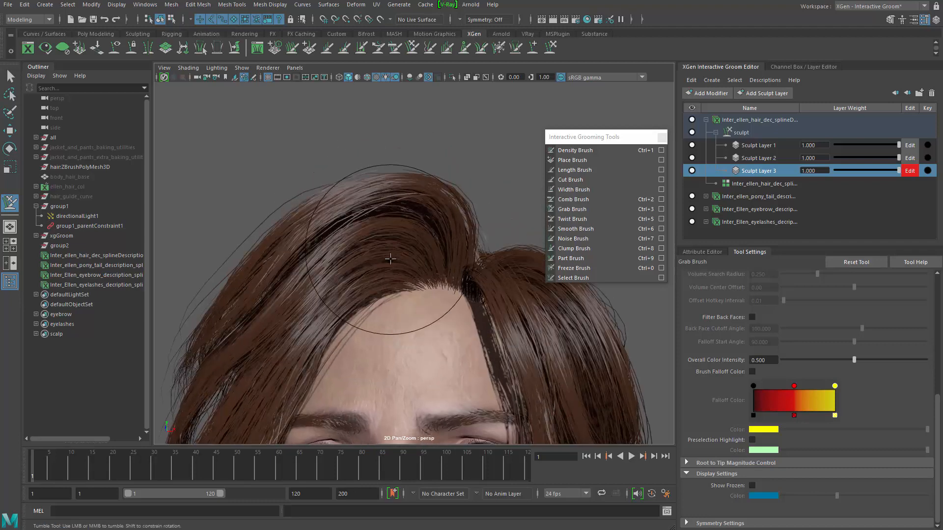
{"action": "mouse_move", "coordinate": [380, 281]}
{"action": "middle_mouse_down", "text": "alt"}
{"action": "mouse_move", "coordinate": [314, 268]}
{"action": "mouse_move", "coordinate": [331, 276]}
{"action": "middle_mouse_up", "text": "alt"}
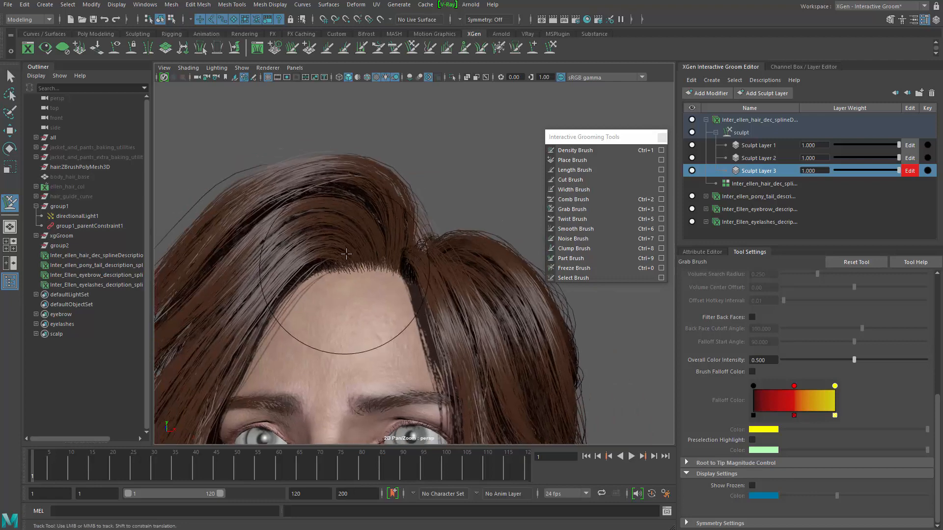
{"action": "left_click_drag", "start_coordinate": [349, 242], "coordinate": [373, 292], "text": "alt"}
{"action": "key", "text": "ctrl+z"}
Step: Adjust the short hairs along the forehead hairline with the Grab Brush at size 100
{"action": "right_click_drag", "start_coordinate": [367, 283], "coordinate": [379, 247], "text": "alt"}
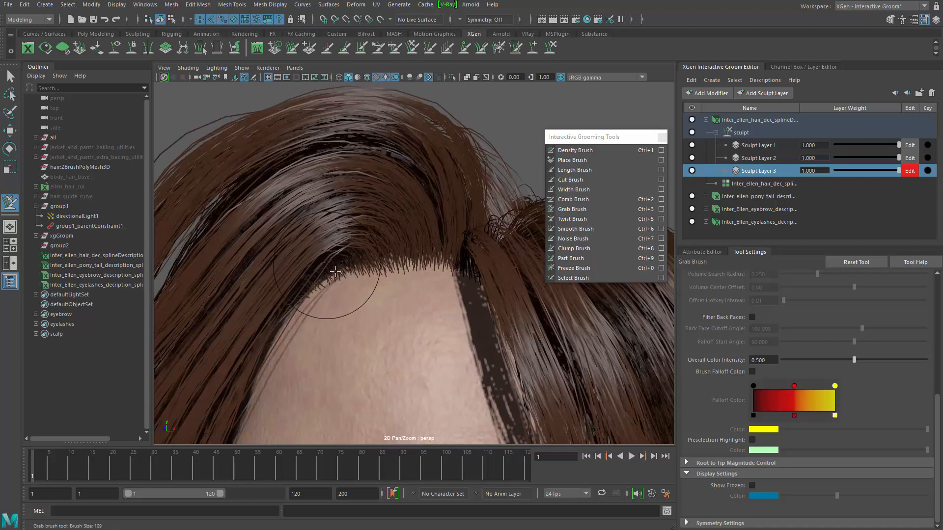
{"action": "right_click_drag", "start_coordinate": [335, 272], "coordinate": [260, 228], "text": "alt"}
{"action": "right_click_drag", "start_coordinate": [378, 263], "coordinate": [354, 257], "text": "alt"}
{"action": "left_click_drag", "start_coordinate": [354, 256], "coordinate": [398, 329], "text": "alt"}
{"action": "right_click_drag", "start_coordinate": [398, 329], "coordinate": [419, 269], "text": "alt"}
{"action": "mouse_move", "coordinate": [419, 269]}
{"action": "left_mouse_down", "text": "alt"}
{"action": "mouse_move", "coordinate": [437, 285]}
{"action": "mouse_move", "coordinate": [431, 263]}
{"action": "left_mouse_up", "text": "alt"}
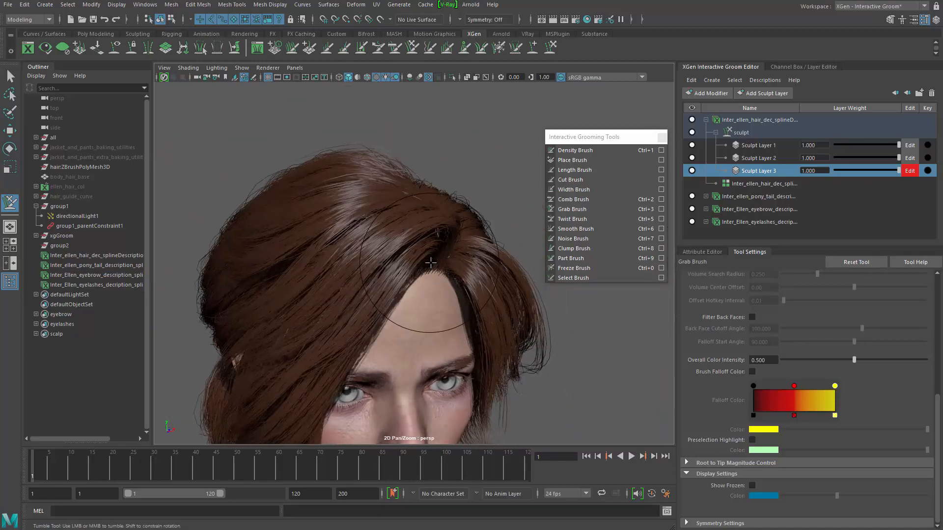
Step: Shape the fringe roots where they meet the forehead, working with the Grab Brush up to size 174
{"action": "right_click_drag", "start_coordinate": [439, 250], "coordinate": [362, 313], "text": "alt"}
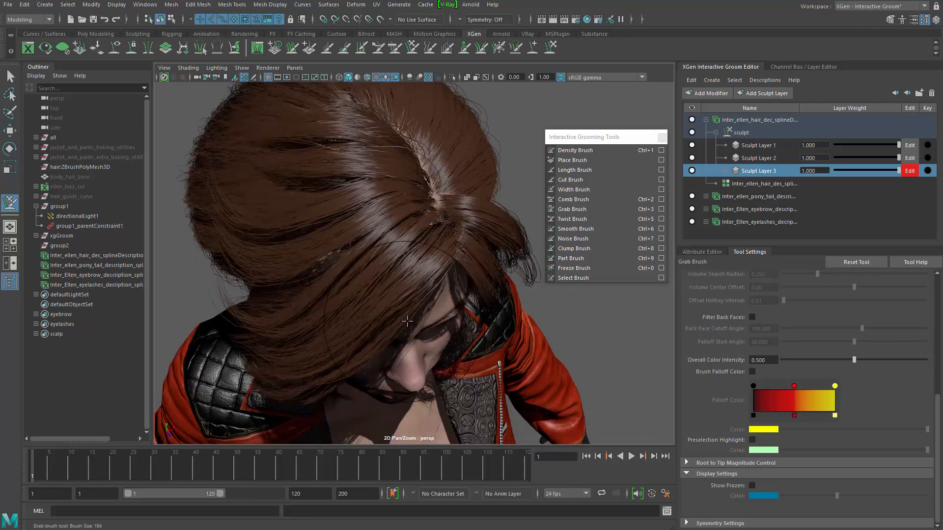
{"action": "mouse_move", "coordinate": [361, 312]}
{"action": "left_mouse_down", "text": "alt"}
{"action": "mouse_move", "coordinate": [411, 324]}
{"action": "mouse_move", "coordinate": [351, 316]}
{"action": "mouse_move", "coordinate": [390, 320]}
{"action": "left_mouse_up", "text": "alt"}
{"action": "right_click_drag", "start_coordinate": [390, 320], "coordinate": [516, 347], "text": "alt"}
{"action": "left_click_drag", "start_coordinate": [469, 307], "coordinate": [439, 295], "text": "alt"}
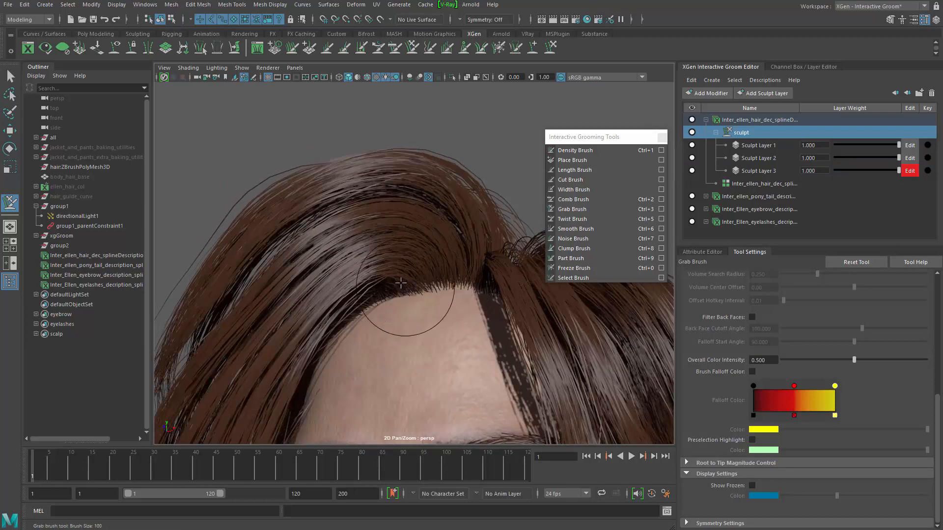
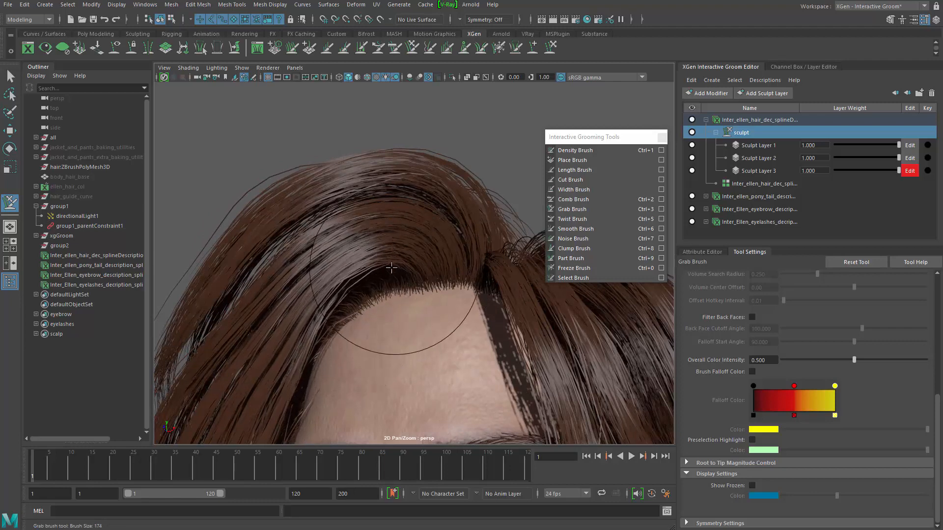
{"action": "right_click_drag", "start_coordinate": [391, 267], "coordinate": [322, 307], "text": "alt"}
{"action": "left_click_drag", "start_coordinate": [321, 307], "coordinate": [322, 287], "text": "alt"}
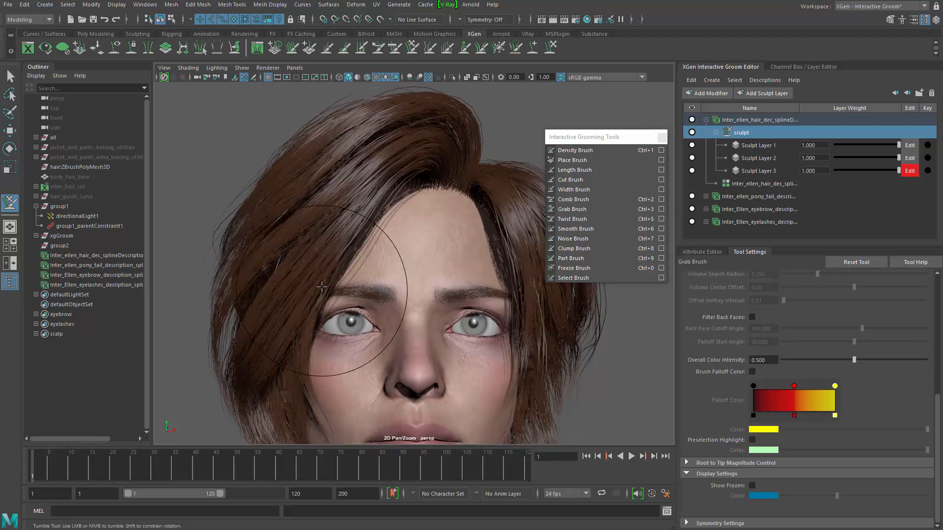
Step: Adjust the swept side lock in front of the ear with the Grab Brush at size 147
{"action": "mouse_move", "coordinate": [327, 350]}
{"action": "left_mouse_down", "text": "alt"}
{"action": "mouse_move", "coordinate": [362, 326]}
{"action": "mouse_move", "coordinate": [406, 320]}
{"action": "mouse_move", "coordinate": [399, 299]}
{"action": "left_mouse_up", "text": "alt"}
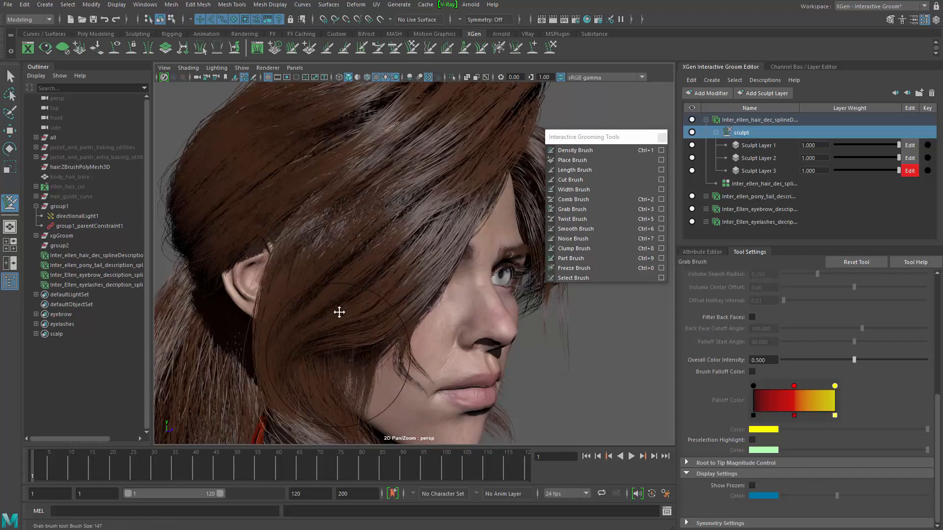
{"action": "mouse_move", "coordinate": [339, 312]}
{"action": "left_mouse_down", "text": "alt"}
{"action": "mouse_move", "coordinate": [344, 305]}
{"action": "mouse_move", "coordinate": [322, 283]}
{"action": "mouse_move", "coordinate": [319, 302]}
{"action": "mouse_move", "coordinate": [301, 308]}
{"action": "mouse_move", "coordinate": [332, 313]}
{"action": "left_mouse_up", "text": "alt"}
{"action": "right_click_drag", "start_coordinate": [332, 313], "coordinate": [361, 298], "text": "alt"}
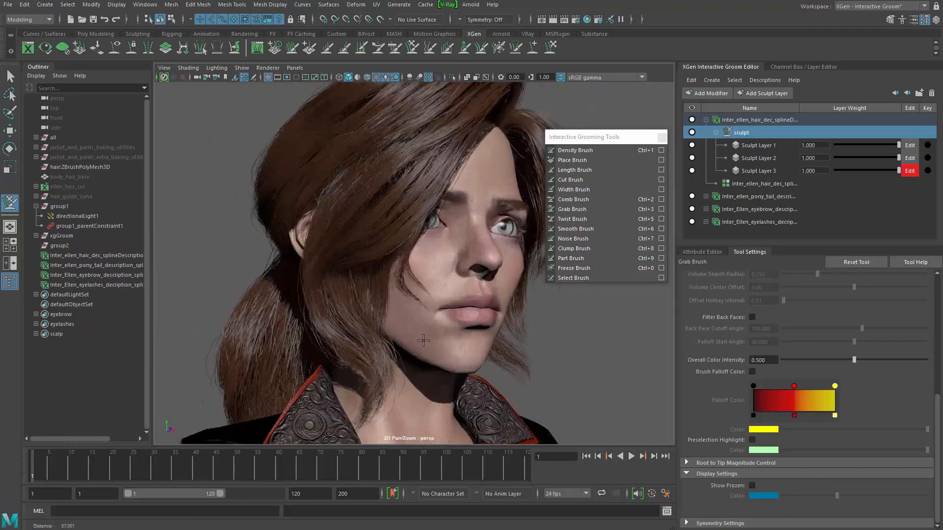
{"action": "mouse_move", "coordinate": [361, 298]}
{"action": "left_mouse_down", "text": "alt"}
{"action": "mouse_move", "coordinate": [399, 274]}
{"action": "mouse_move", "coordinate": [381, 326]}
{"action": "mouse_move", "coordinate": [337, 282]}
{"action": "mouse_move", "coordinate": [348, 309]}
{"action": "mouse_move", "coordinate": [288, 258]}
{"action": "left_mouse_up", "text": "alt"}
{"action": "right_click_drag", "start_coordinate": [278, 269], "coordinate": [171, 173], "text": "alt"}
{"action": "left_click_drag", "start_coordinate": [170, 172], "coordinate": [274, 293], "text": "alt"}
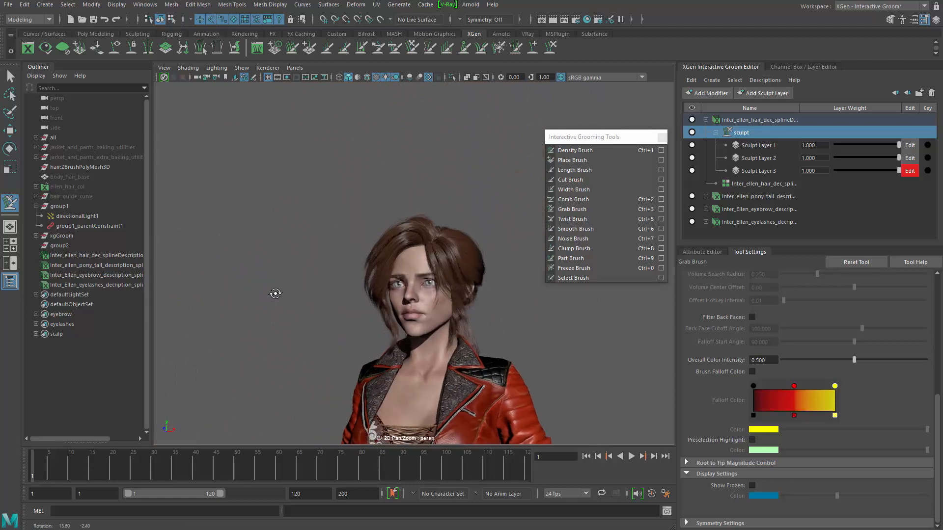
Step: Refine the hairline roots beside the parting with the Grab Brush at size 110
{"action": "right_click_drag", "start_coordinate": [274, 293], "coordinate": [398, 236], "text": "alt"}
{"action": "left_click_drag", "start_coordinate": [397, 236], "coordinate": [438, 203], "text": "alt"}
{"action": "middle_click_drag", "start_coordinate": [437, 268], "coordinate": [399, 326], "text": "alt"}
{"action": "mouse_move", "coordinate": [399, 326]}
{"action": "right_mouse_down", "text": "alt"}
{"action": "mouse_move", "coordinate": [404, 274]}
{"action": "mouse_move", "coordinate": [418, 266]}
{"action": "right_mouse_up", "text": "alt"}
{"action": "left_click_drag", "start_coordinate": [376, 257], "coordinate": [392, 257]}
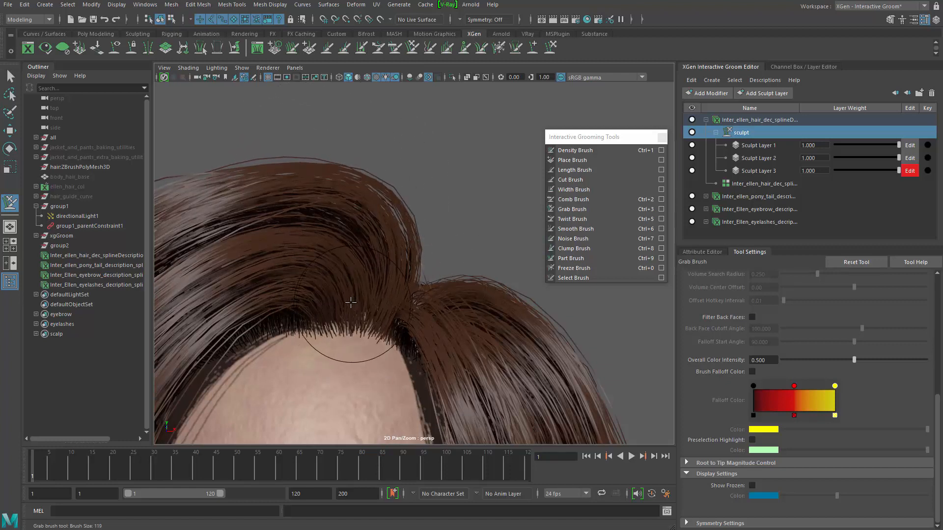
{"action": "right_click_drag", "start_coordinate": [316, 251], "coordinate": [378, 337], "text": "alt"}
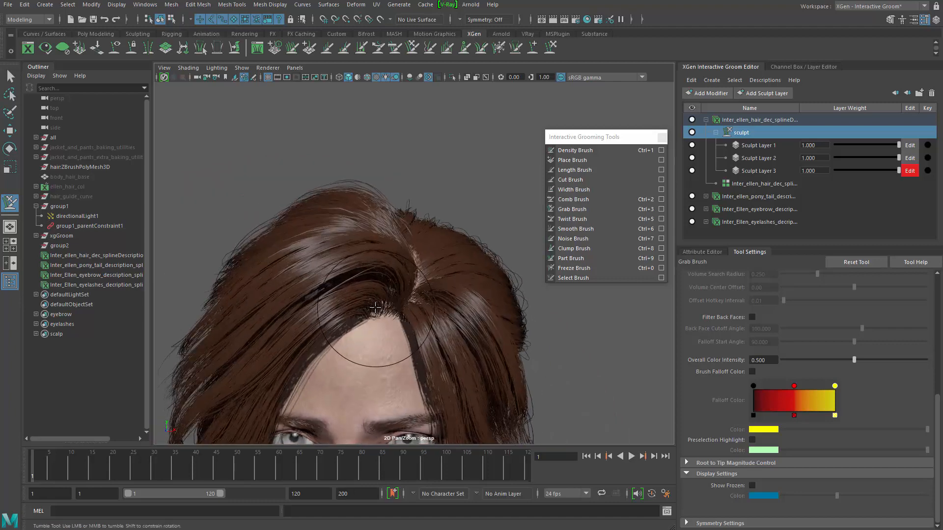
{"action": "left_click_drag", "start_coordinate": [378, 337], "coordinate": [351, 274], "text": "alt"}
{"action": "right_click_drag", "start_coordinate": [388, 230], "coordinate": [275, 263], "text": "alt"}
{"action": "left_click_drag", "start_coordinate": [275, 262], "coordinate": [351, 268], "text": "alt"}
{"action": "middle_click_drag", "start_coordinate": [351, 267], "coordinate": [357, 247], "text": "alt"}
{"action": "right_click_drag", "start_coordinate": [357, 247], "coordinate": [329, 326], "text": "alt"}
{"action": "left_click_drag", "start_coordinate": [329, 325], "coordinate": [308, 325], "text": "alt"}
{"action": "right_click_drag", "start_coordinate": [308, 325], "coordinate": [564, 319], "text": "alt"}
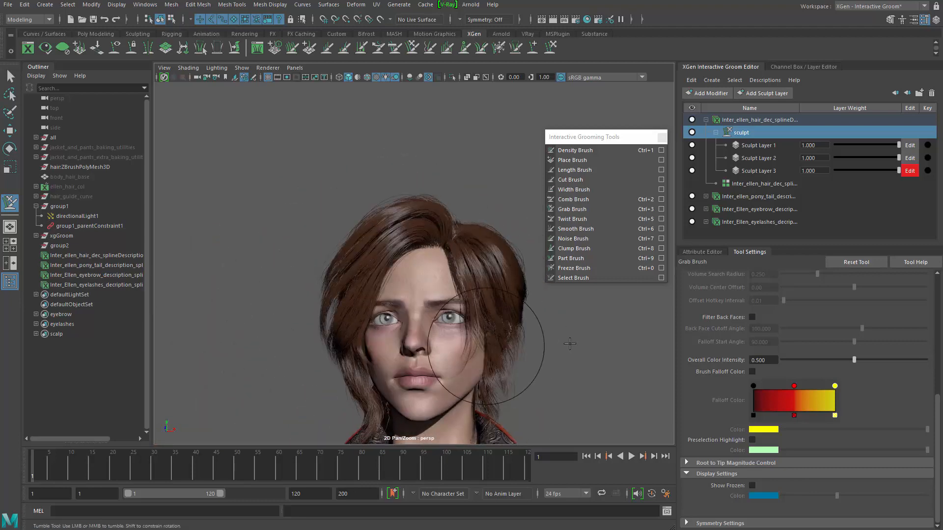
Step: Compare the hairstyle with Sculpt Layer 3 at weight 0 and back at weight 1
{"action": "left_click_drag", "start_coordinate": [894, 172], "coordinate": [793, 172]}
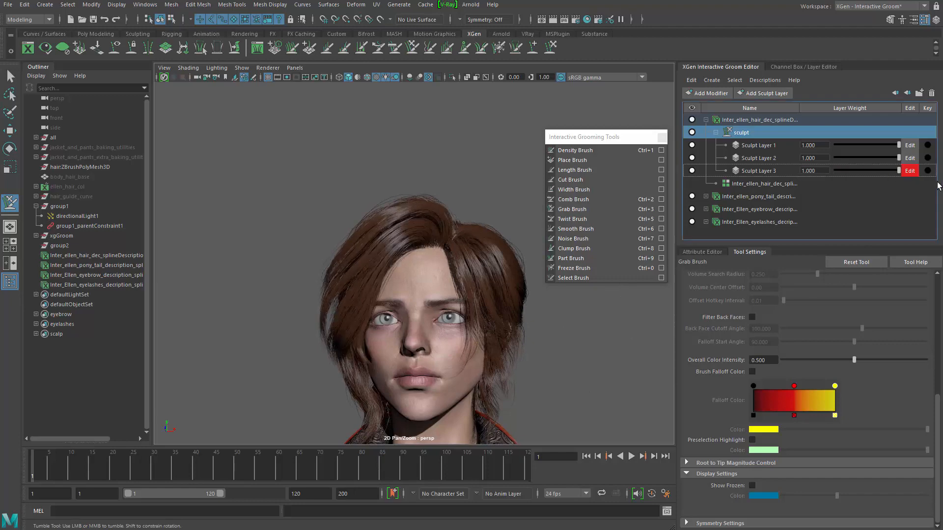
{"action": "left_click_drag", "start_coordinate": [860, 185], "coordinate": [796, 189]}
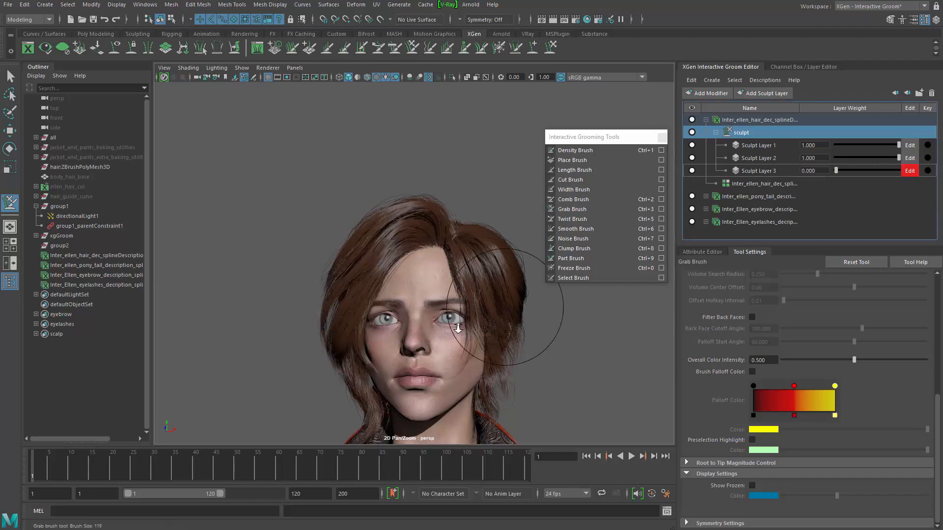
{"action": "right_click_drag", "start_coordinate": [459, 326], "coordinate": [383, 334], "text": "alt"}
{"action": "left_click_drag", "start_coordinate": [383, 334], "coordinate": [476, 351], "text": "alt"}
{"action": "right_click_drag", "start_coordinate": [476, 352], "coordinate": [655, 346], "text": "alt"}
{"action": "left_click_drag", "start_coordinate": [837, 171], "coordinate": [919, 174]}
Step: Switch to the Freeze Brush and unfreeze the lower fringe strands at size 36, keeping only a band along the fringe's top
{"action": "mouse_move", "coordinate": [604, 342]}
{"action": "left_mouse_down", "text": "alt"}
{"action": "mouse_move", "coordinate": [530, 356]}
{"action": "mouse_move", "coordinate": [473, 311]}
{"action": "mouse_move", "coordinate": [396, 306]}
{"action": "mouse_move", "coordinate": [501, 344]}
{"action": "mouse_move", "coordinate": [386, 331]}
{"action": "mouse_move", "coordinate": [324, 243]}
{"action": "left_mouse_up", "text": "alt"}
{"action": "mouse_move", "coordinate": [323, 242]}
{"action": "right_mouse_down", "text": "alt"}
{"action": "mouse_move", "coordinate": [406, 210]}
{"action": "mouse_move", "coordinate": [443, 146]}
{"action": "right_mouse_up", "text": "alt"}
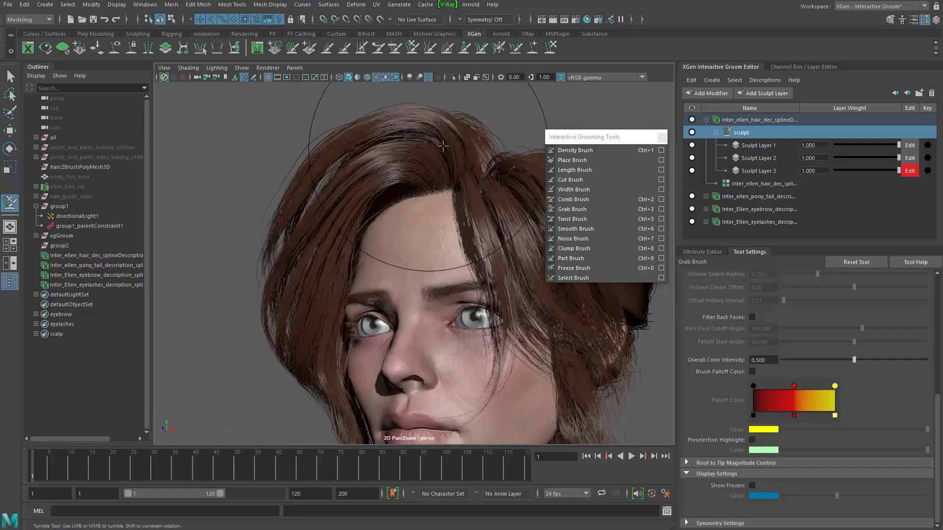
{"action": "left_click_drag", "start_coordinate": [300, 202], "coordinate": [312, 204], "text": "alt"}
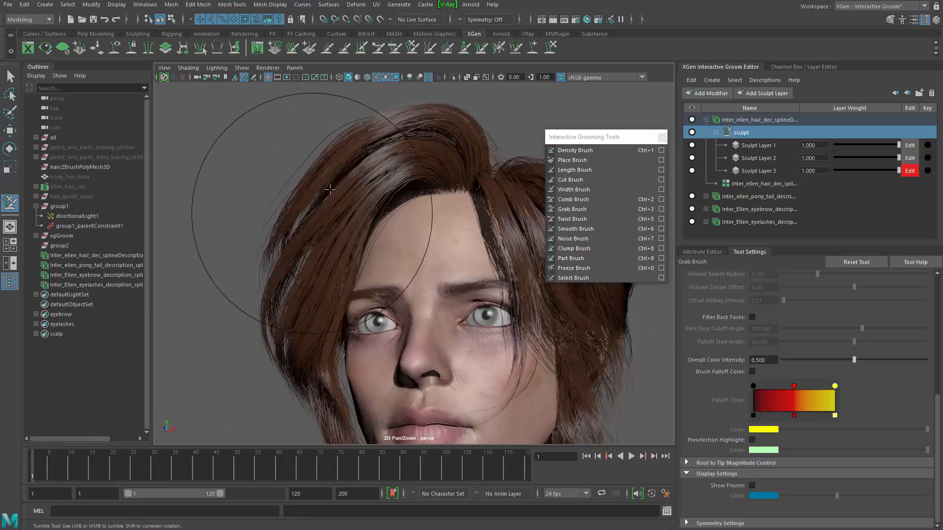
{"action": "right_click_drag", "start_coordinate": [312, 204], "coordinate": [284, 203], "text": "alt"}
{"action": "left_click_drag", "start_coordinate": [284, 203], "coordinate": [415, 220], "text": "alt"}
{"action": "mouse_move", "coordinate": [415, 220]}
{"action": "right_mouse_down", "text": "alt"}
{"action": "mouse_move", "coordinate": [439, 189]}
{"action": "mouse_move", "coordinate": [397, 176]}
{"action": "right_mouse_up", "text": "alt"}
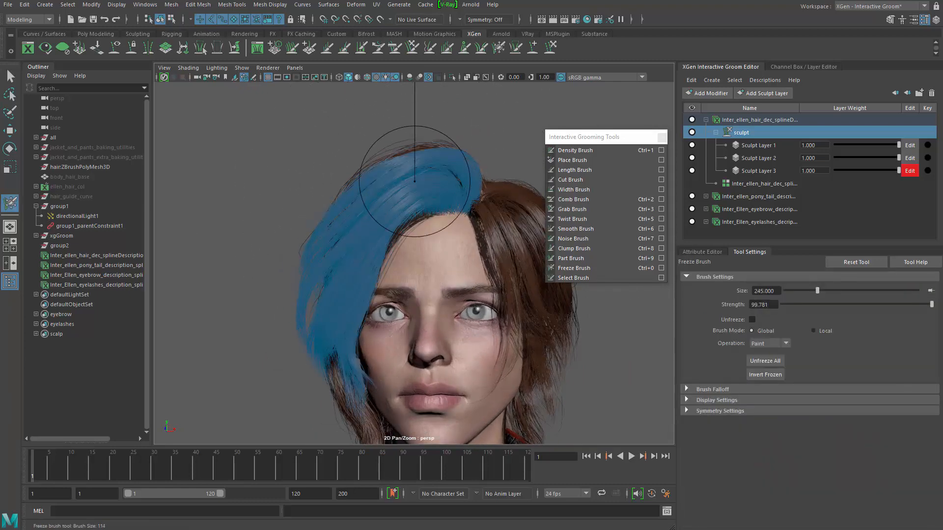
{"action": "left_click_drag", "start_coordinate": [308, 209], "coordinate": [397, 238], "text": "alt"}
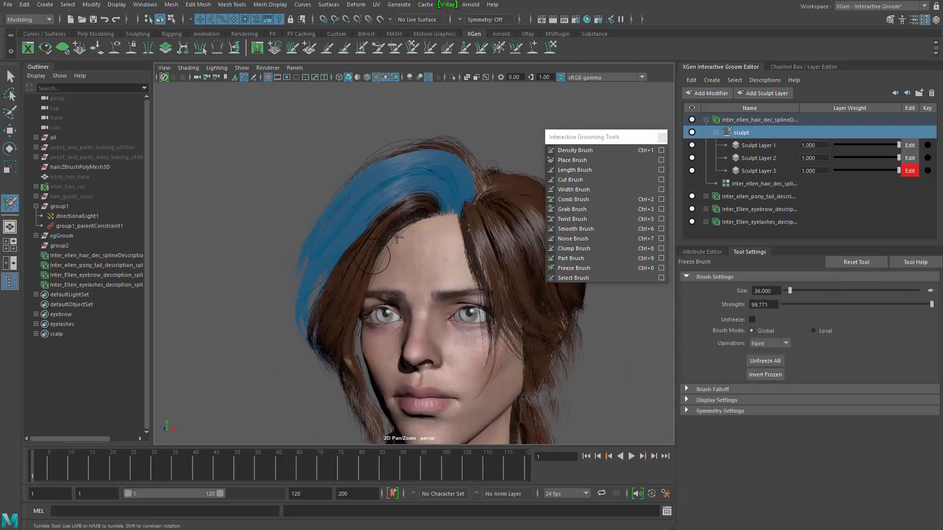
{"action": "left_click_drag", "start_coordinate": [425, 208], "coordinate": [433, 195], "text": "ctrl"}
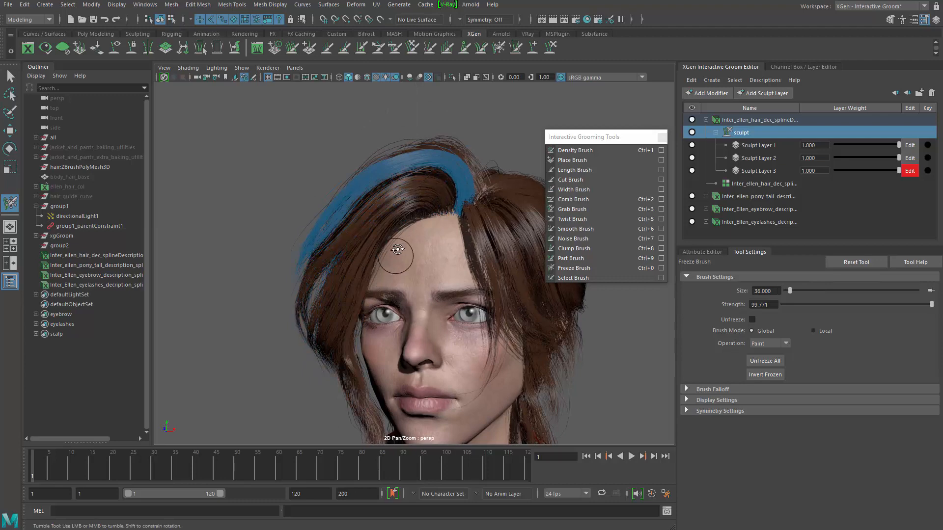
Step: Refine the frozen band along the top of the fringe with the Freeze Brush at size 25
{"action": "mouse_move", "coordinate": [398, 250]}
{"action": "left_mouse_down", "text": "alt"}
{"action": "mouse_move", "coordinate": [432, 237]}
{"action": "mouse_move", "coordinate": [402, 255]}
{"action": "left_mouse_up", "text": "alt"}
{"action": "right_click_drag", "start_coordinate": [402, 255], "coordinate": [406, 278], "text": "alt"}
{"action": "middle_click_drag", "start_coordinate": [406, 197], "coordinate": [410, 245], "text": "alt"}
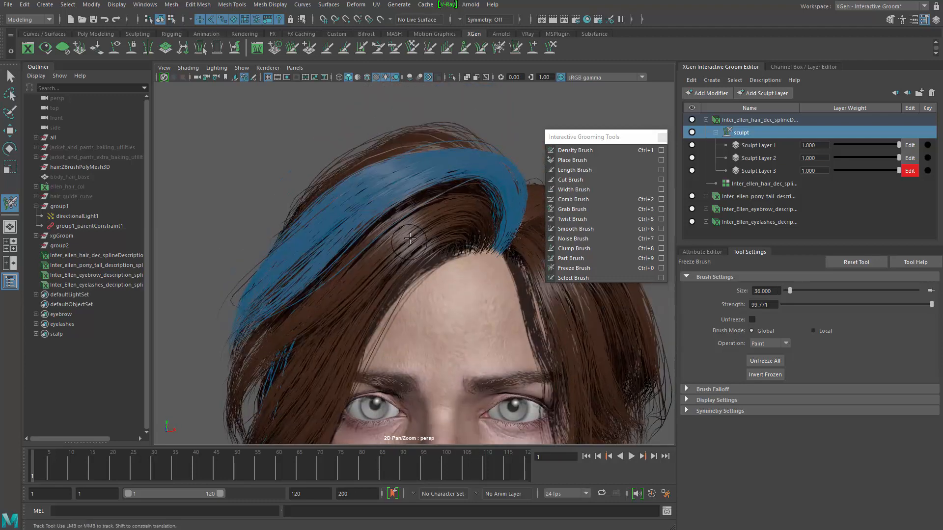
{"action": "left_click_drag", "start_coordinate": [397, 230], "coordinate": [368, 260], "text": "alt"}
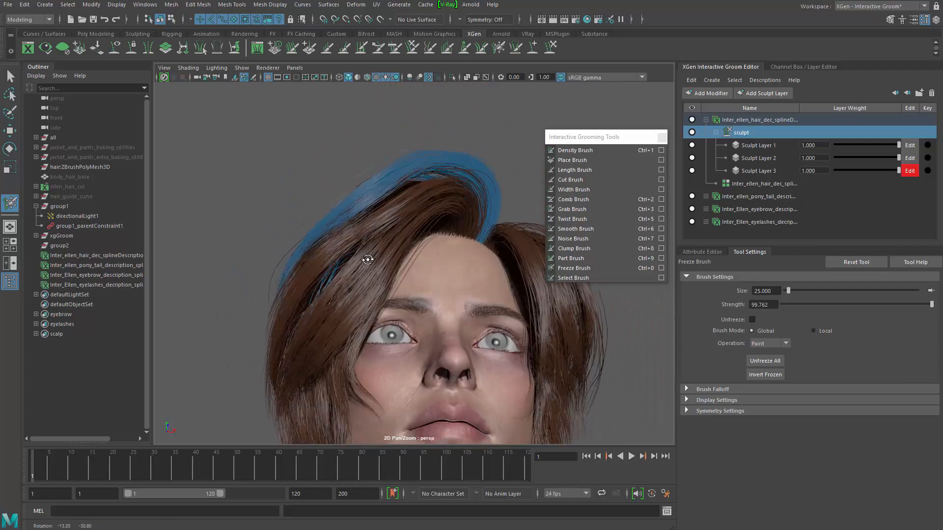
{"action": "mouse_move", "coordinate": [317, 325]}
{"action": "left_mouse_down", "text": "alt"}
{"action": "mouse_move", "coordinate": [415, 344]}
{"action": "mouse_move", "coordinate": [307, 337]}
{"action": "left_mouse_up", "text": "alt"}
Step: Switch back to the Grab Brush and reshape the upper side of the swept fringe at size 180
{"action": "right_click_drag", "start_coordinate": [452, 187], "coordinate": [426, 135], "text": "shift"}
{"action": "left_click_drag", "start_coordinate": [315, 252], "coordinate": [331, 243], "text": "alt"}
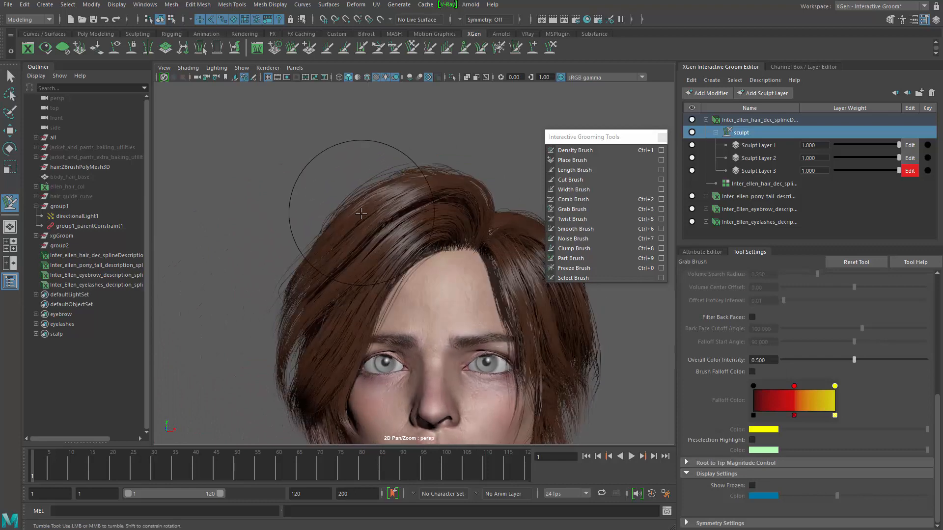
{"action": "right_click_drag", "start_coordinate": [362, 213], "coordinate": [372, 187], "text": "shift"}
{"action": "key", "text": "b"}
{"action": "mouse_move", "coordinate": [325, 229]}
{"action": "left_mouse_down"}
{"action": "mouse_move", "coordinate": [343, 228]}
{"action": "mouse_move", "coordinate": [343, 239]}
{"action": "left_mouse_up"}
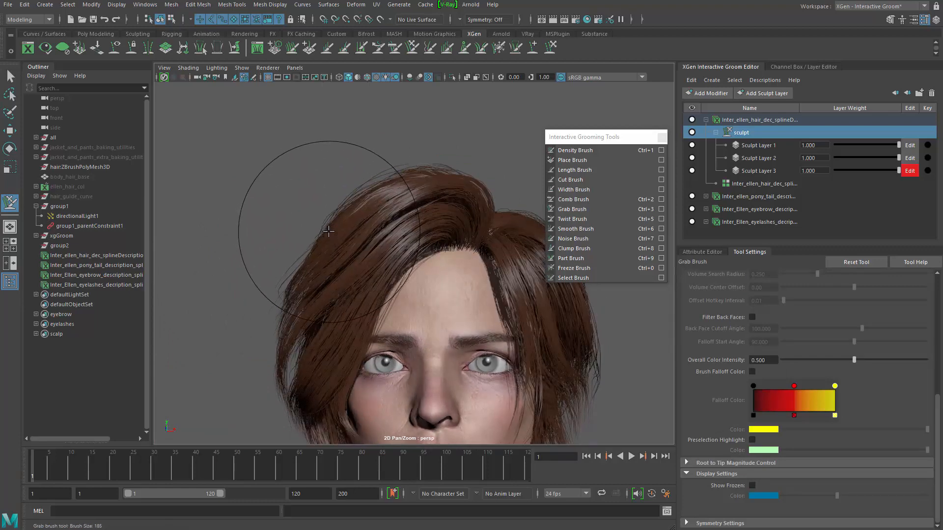
{"action": "left_click_drag", "start_coordinate": [313, 278], "coordinate": [326, 270], "text": "alt"}
{"action": "left_click_drag", "start_coordinate": [343, 229], "coordinate": [350, 237]}
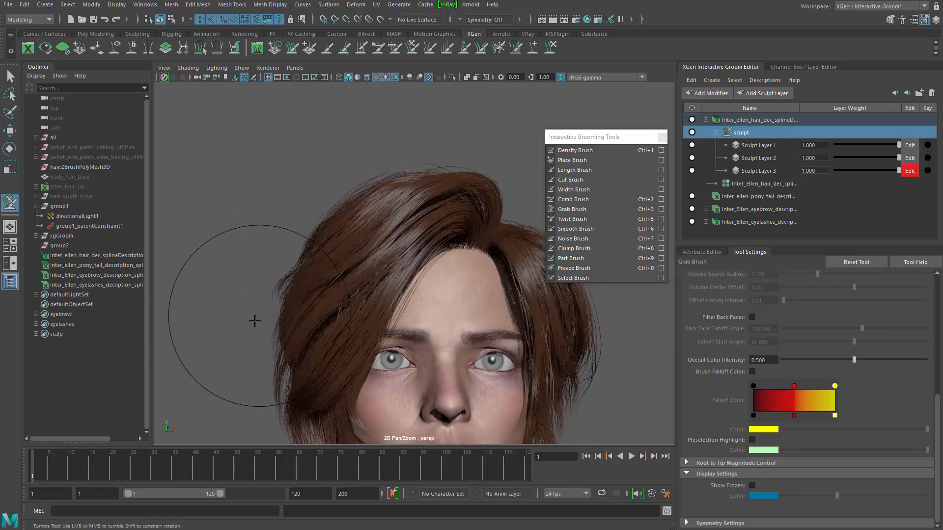
Step: Round out the top of the fringe beside the parting with the Grab Brush at size 154
{"action": "mouse_move", "coordinate": [272, 320]}
{"action": "left_mouse_down", "text": "alt"}
{"action": "mouse_move", "coordinate": [272, 301]}
{"action": "mouse_move", "coordinate": [259, 309]}
{"action": "mouse_move", "coordinate": [300, 322]}
{"action": "left_mouse_up", "text": "alt"}
{"action": "middle_click_drag", "start_coordinate": [351, 266], "coordinate": [329, 305], "text": "alt"}
{"action": "right_click_drag", "start_coordinate": [366, 266], "coordinate": [417, 244], "text": "alt"}
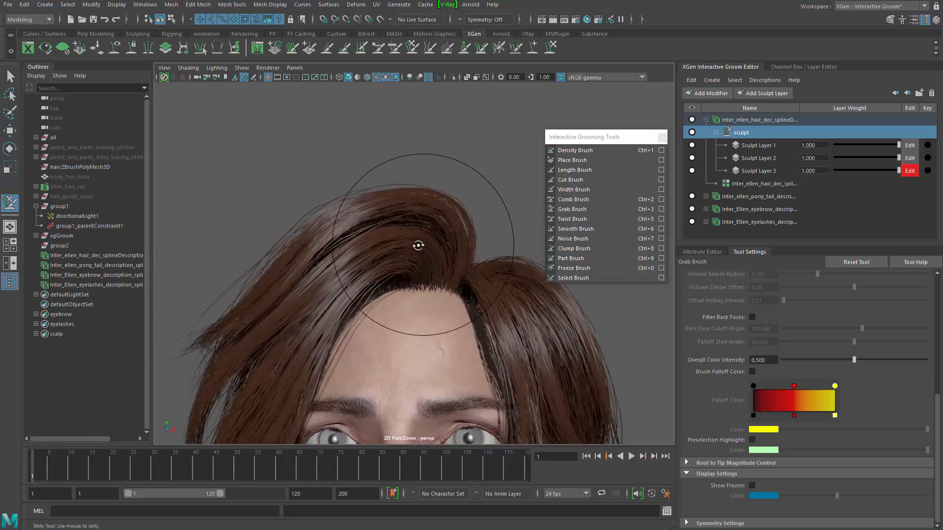
{"action": "left_click_drag", "start_coordinate": [417, 244], "coordinate": [415, 249], "text": "alt"}
{"action": "key", "text": "b"}
{"action": "left_click_drag", "start_coordinate": [416, 194], "coordinate": [360, 202]}
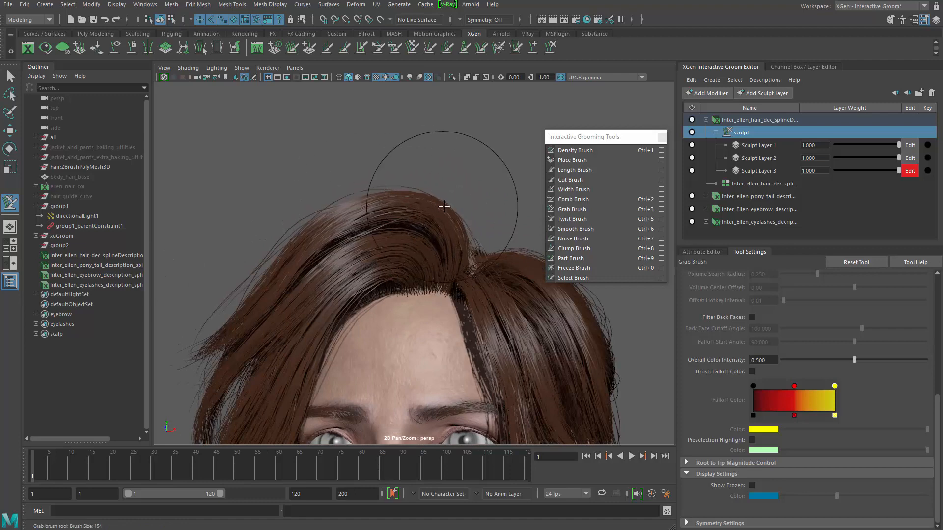
{"action": "left_click_drag", "start_coordinate": [405, 250], "coordinate": [417, 252], "text": "alt"}
{"action": "left_click_drag", "start_coordinate": [375, 193], "coordinate": [381, 197]}
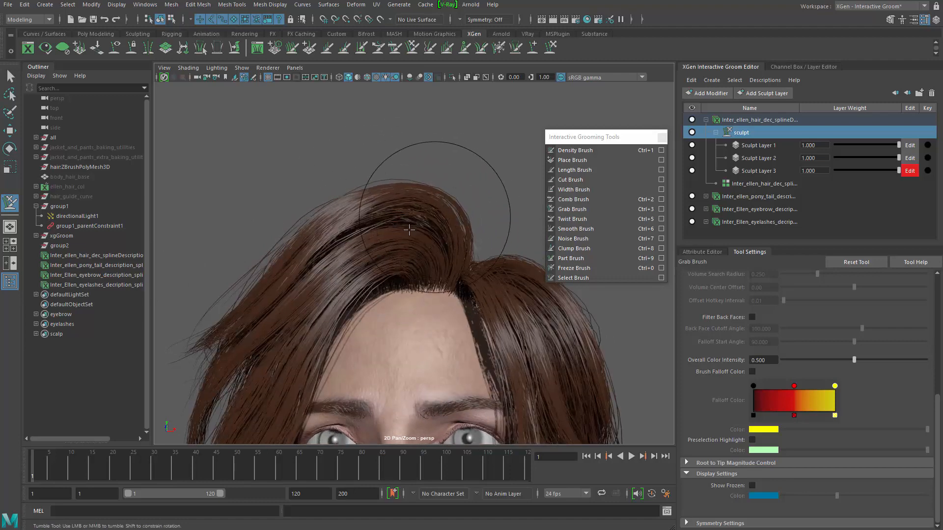
{"action": "left_click_drag", "start_coordinate": [311, 265], "coordinate": [323, 267], "text": "alt"}
{"action": "left_click_drag", "start_coordinate": [282, 291], "coordinate": [279, 303], "text": "alt"}
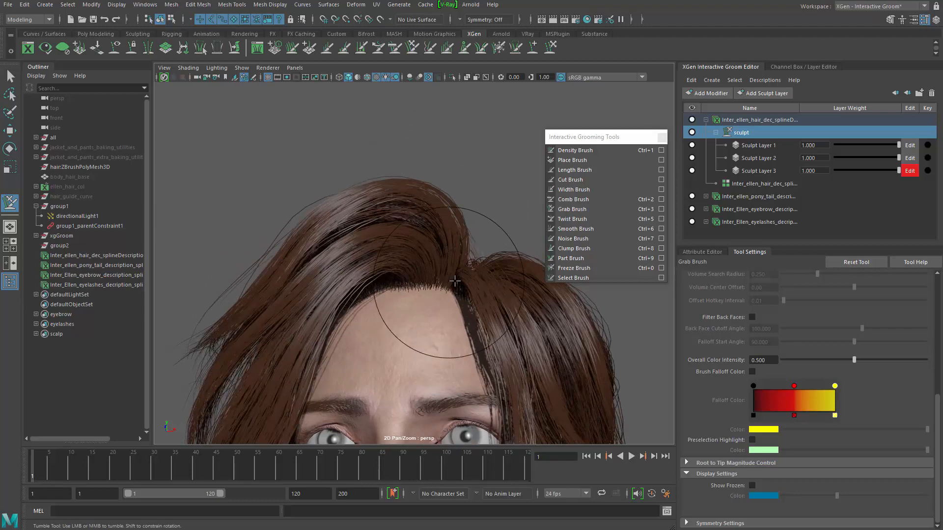
Step: Examine the reshaped fringe, parting and side strands closely from the front, side and back of the head
{"action": "mouse_move", "coordinate": [455, 281]}
{"action": "right_mouse_down", "text": "alt"}
{"action": "mouse_move", "coordinate": [261, 232]}
{"action": "mouse_move", "coordinate": [297, 286]}
{"action": "mouse_move", "coordinate": [461, 278]}
{"action": "right_mouse_up", "text": "alt"}
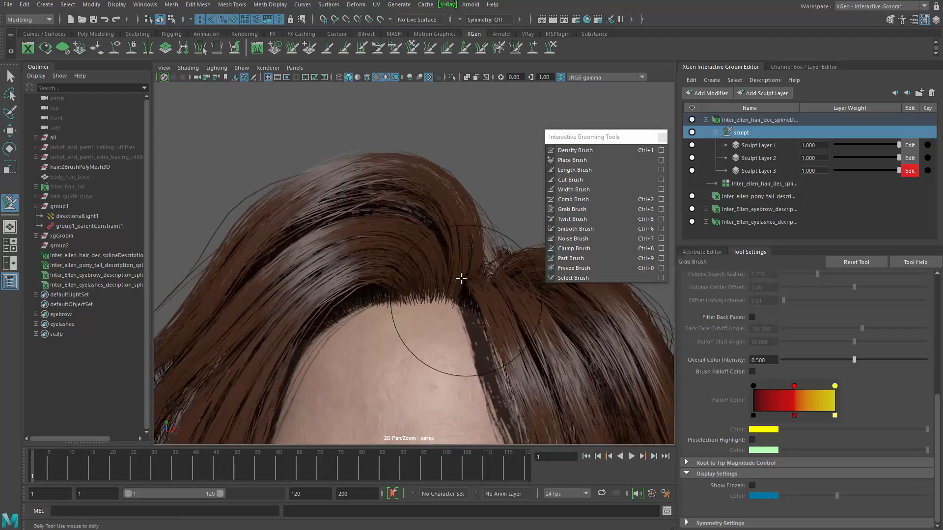
{"action": "middle_click_drag", "start_coordinate": [396, 165], "coordinate": [457, 173], "text": "alt"}
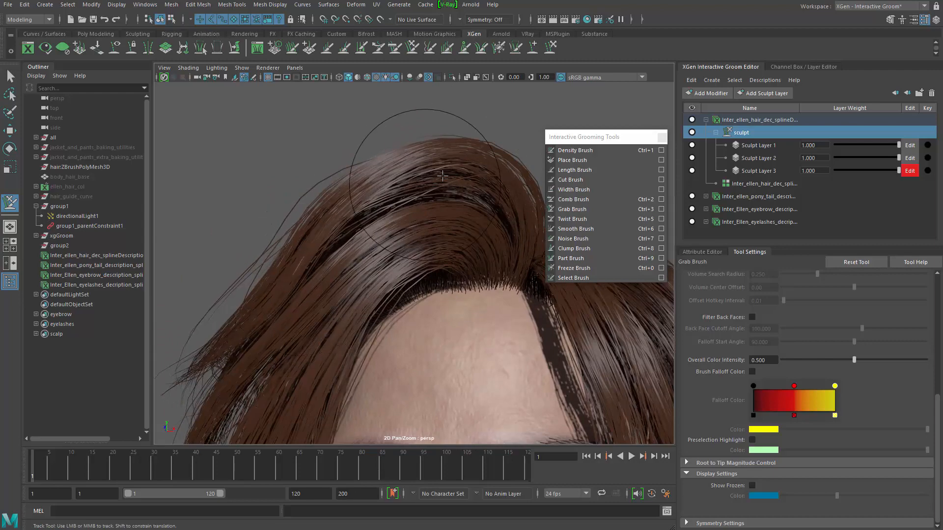
{"action": "right_click_drag", "start_coordinate": [454, 240], "coordinate": [385, 264], "text": "alt"}
{"action": "mouse_move", "coordinate": [373, 270]}
{"action": "left_mouse_down", "text": "alt"}
{"action": "mouse_move", "coordinate": [368, 301]}
{"action": "mouse_move", "coordinate": [381, 290]}
{"action": "mouse_move", "coordinate": [327, 307]}
{"action": "mouse_move", "coordinate": [303, 368]}
{"action": "left_mouse_up", "text": "alt"}
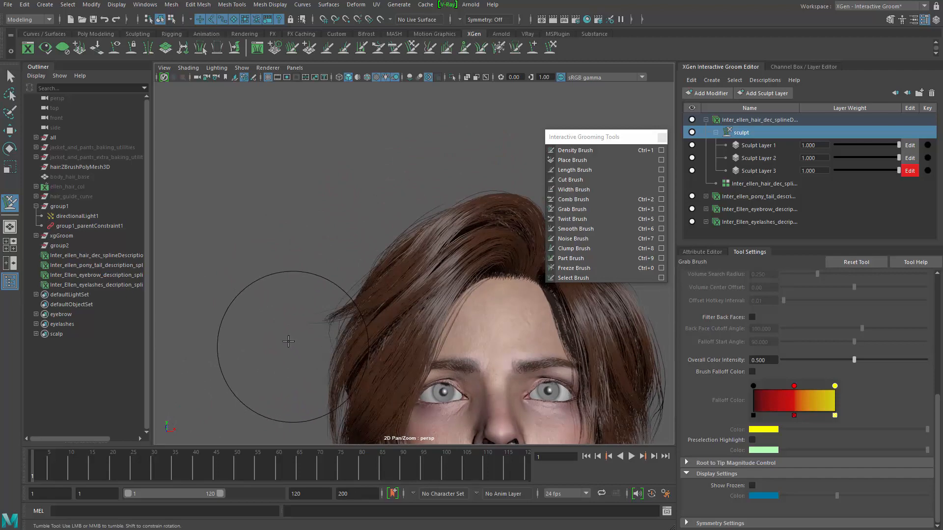
{"action": "right_click_drag", "start_coordinate": [280, 370], "coordinate": [336, 325], "text": "alt"}
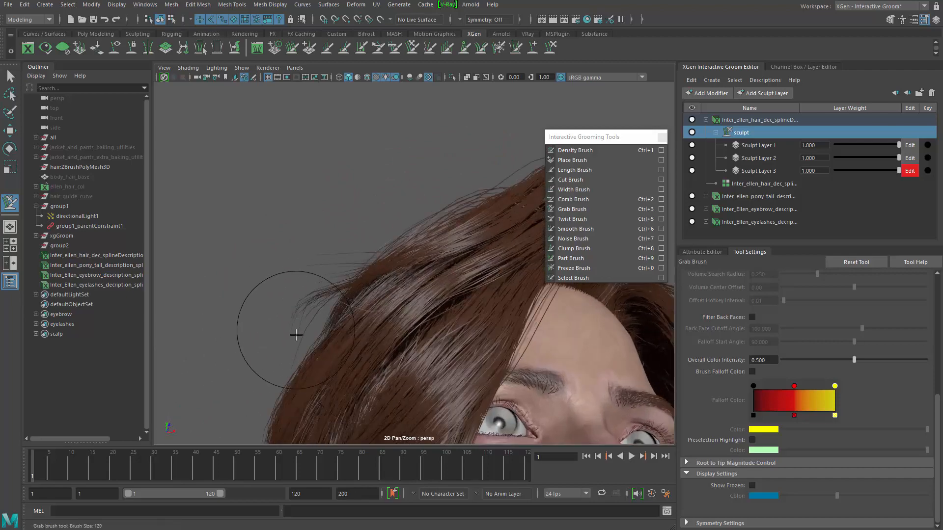
{"action": "mouse_move", "coordinate": [264, 384]}
{"action": "left_mouse_down", "text": "alt"}
{"action": "mouse_move", "coordinate": [442, 429]}
{"action": "mouse_move", "coordinate": [284, 398]}
{"action": "mouse_move", "coordinate": [274, 410]}
{"action": "mouse_move", "coordinate": [358, 375]}
{"action": "mouse_move", "coordinate": [353, 389]}
{"action": "mouse_move", "coordinate": [376, 326]}
{"action": "left_mouse_up", "text": "alt"}
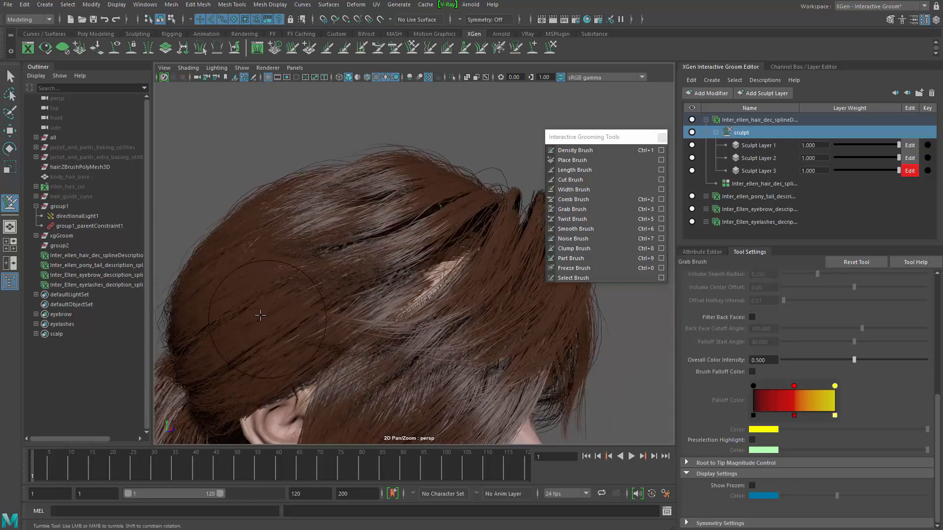
{"action": "left_click_drag", "start_coordinate": [292, 333], "coordinate": [261, 337], "text": "alt"}
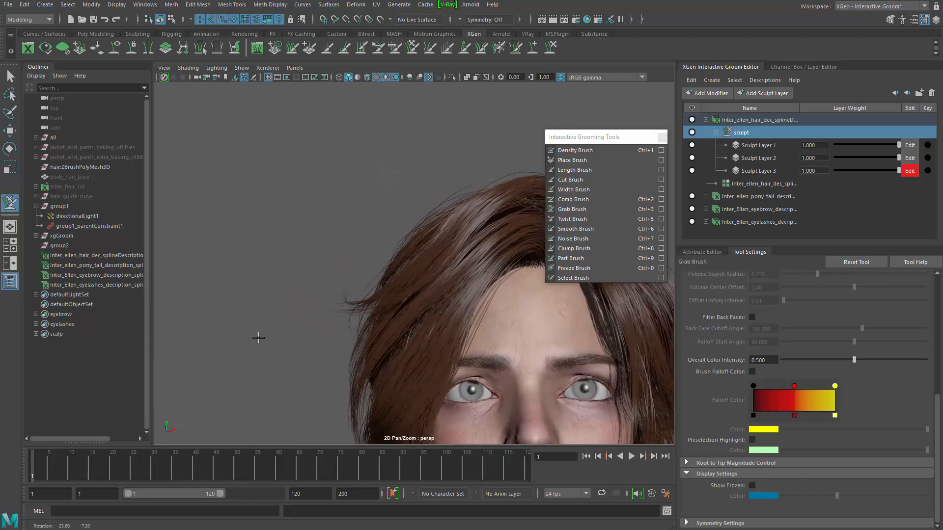
{"action": "right_click_drag", "start_coordinate": [261, 337], "coordinate": [216, 350], "text": "alt"}
{"action": "left_click_drag", "start_coordinate": [280, 349], "coordinate": [292, 349], "text": "alt"}
{"action": "right_click_drag", "start_coordinate": [286, 345], "coordinate": [406, 303], "text": "alt"}
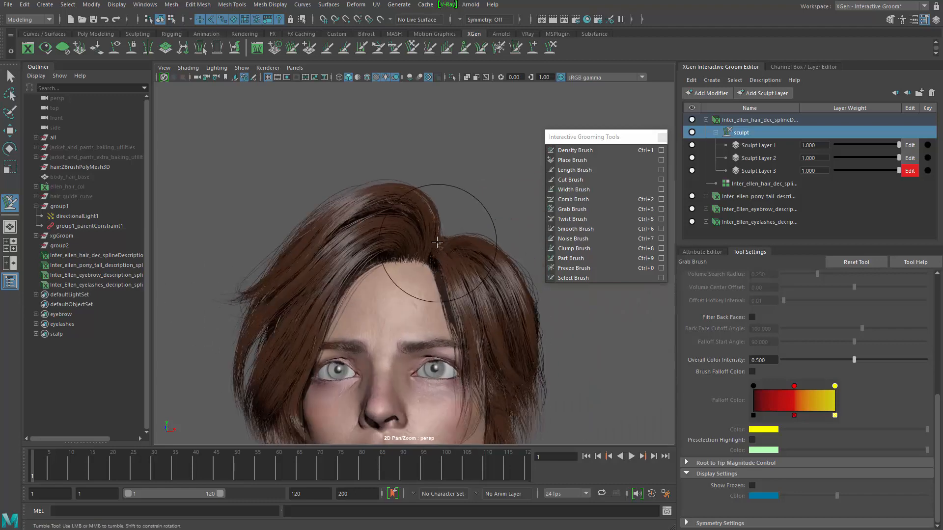
Step: Fade Sculpt Layer 3's weight to 0 and restore it to 1.000 to compare the groom with and without its sculpting
{"action": "right_click_drag", "start_coordinate": [437, 247], "coordinate": [405, 287], "text": "alt"}
{"action": "left_click_drag", "start_coordinate": [405, 288], "coordinate": [403, 289], "text": "alt"}
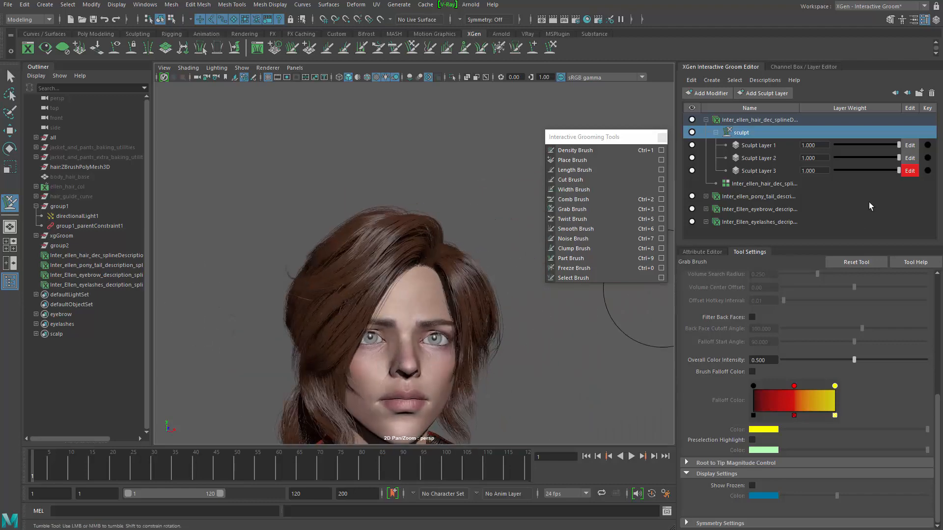
{"action": "left_click_drag", "start_coordinate": [899, 170], "coordinate": [878, 171]}
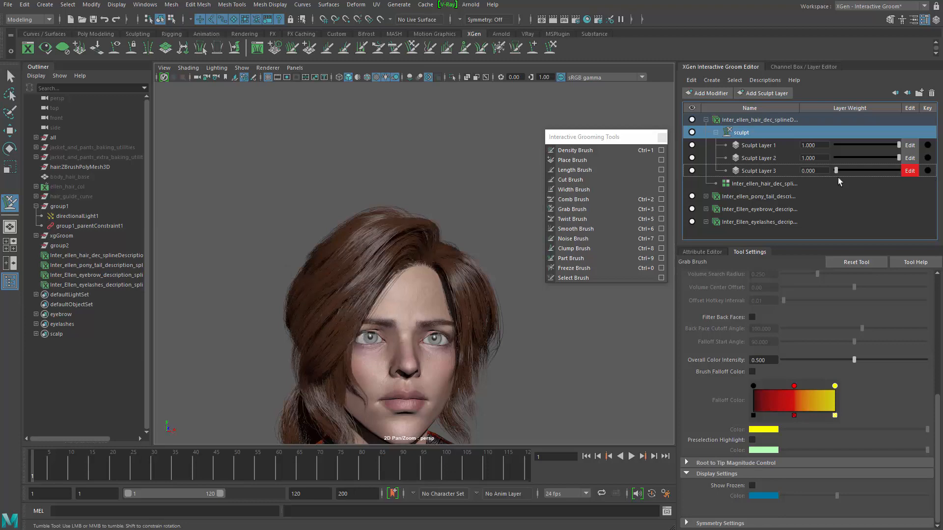
{"action": "left_click_drag", "start_coordinate": [373, 339], "coordinate": [421, 342], "text": "alt"}
{"action": "right_click_drag", "start_coordinate": [482, 353], "coordinate": [472, 261], "text": "alt"}
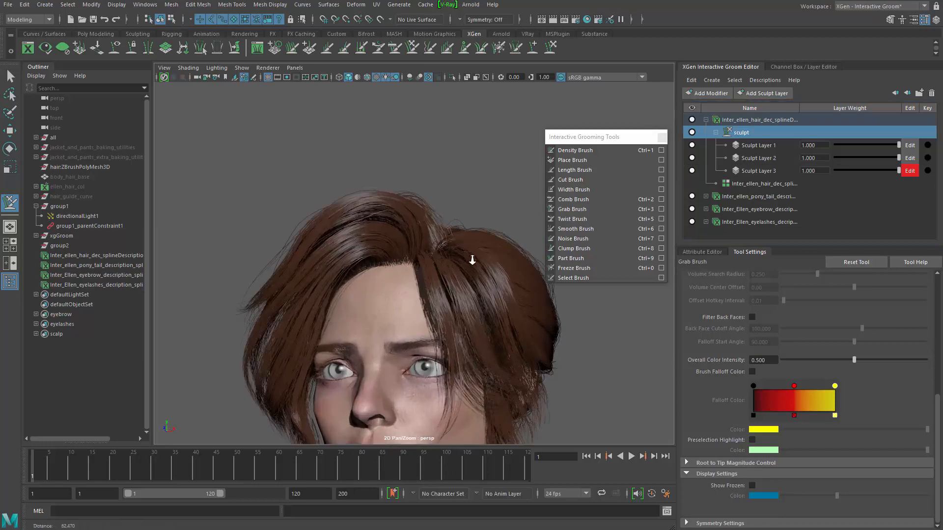
Step: Examine the hair silhouette and loose side strands around the face, both close up and with the jacket in view
{"action": "left_click_drag", "start_coordinate": [460, 268], "coordinate": [393, 272], "text": "alt"}
{"action": "right_click_drag", "start_coordinate": [394, 271], "coordinate": [358, 309], "text": "alt"}
{"action": "middle_click_drag", "start_coordinate": [302, 311], "coordinate": [364, 304], "text": "alt"}
{"action": "mouse_move", "coordinate": [364, 305]}
{"action": "left_mouse_down", "text": "alt"}
{"action": "mouse_move", "coordinate": [336, 295]}
{"action": "mouse_move", "coordinate": [339, 320]}
{"action": "mouse_move", "coordinate": [335, 295]}
{"action": "left_mouse_up", "text": "alt"}
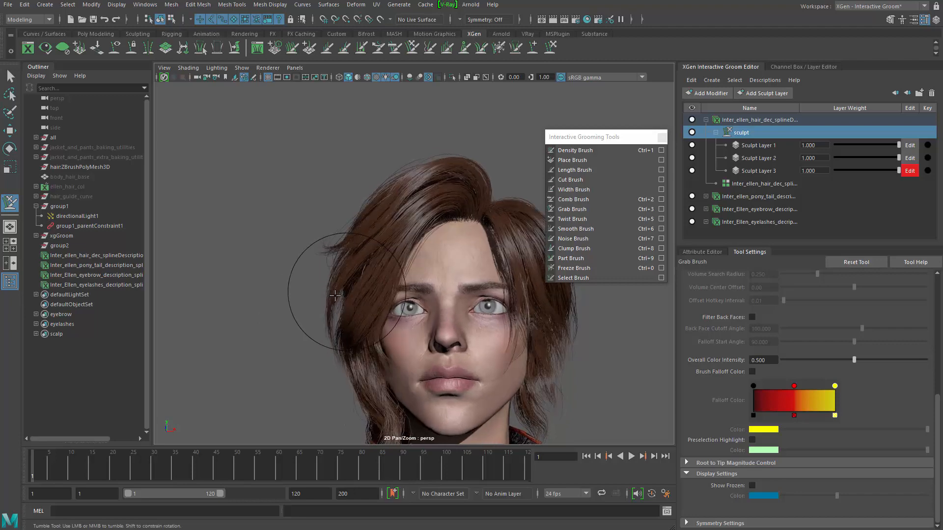
{"action": "right_click_drag", "start_coordinate": [333, 315], "coordinate": [347, 313], "text": "alt"}
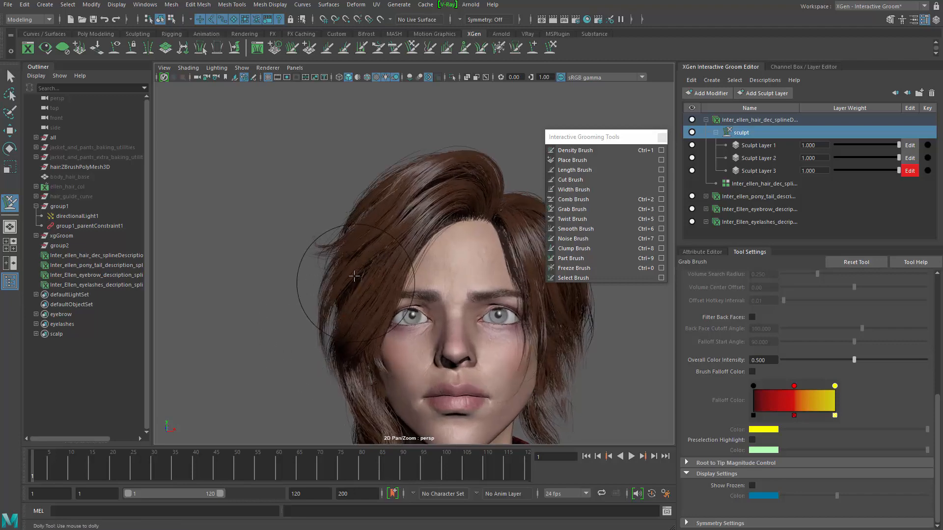
{"action": "mouse_move", "coordinate": [353, 276]}
{"action": "left_mouse_down", "text": "alt"}
{"action": "mouse_move", "coordinate": [347, 329]}
{"action": "mouse_move", "coordinate": [393, 275]}
{"action": "mouse_move", "coordinate": [324, 329]}
{"action": "mouse_move", "coordinate": [354, 340]}
{"action": "mouse_move", "coordinate": [381, 314]}
{"action": "mouse_move", "coordinate": [408, 317]}
{"action": "mouse_move", "coordinate": [385, 326]}
{"action": "mouse_move", "coordinate": [333, 315]}
{"action": "left_mouse_up", "text": "alt"}
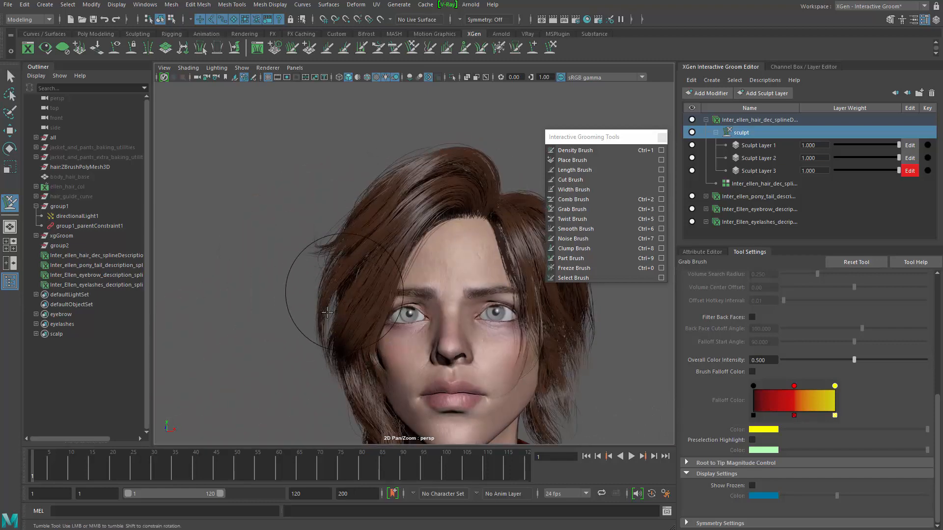
{"action": "scroll", "coordinate": [236, 333], "scroll_direction": "down", "scroll_amount": 5}
{"action": "left_click_drag", "start_coordinate": [236, 333], "coordinate": [262, 337], "text": "alt"}
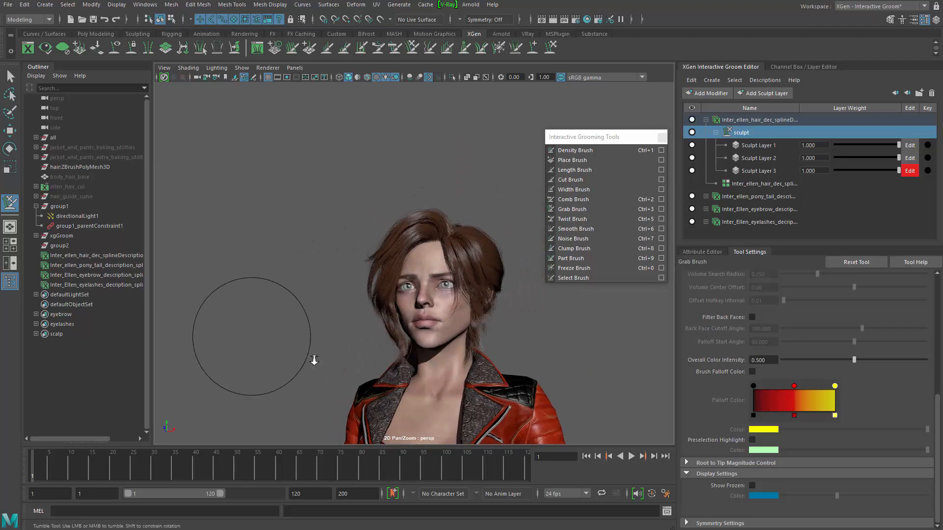
{"action": "scroll", "coordinate": [350, 306], "scroll_direction": "up", "scroll_amount": 3}
{"action": "scroll", "coordinate": [376, 421], "scroll_direction": "up", "scroll_amount": 8}
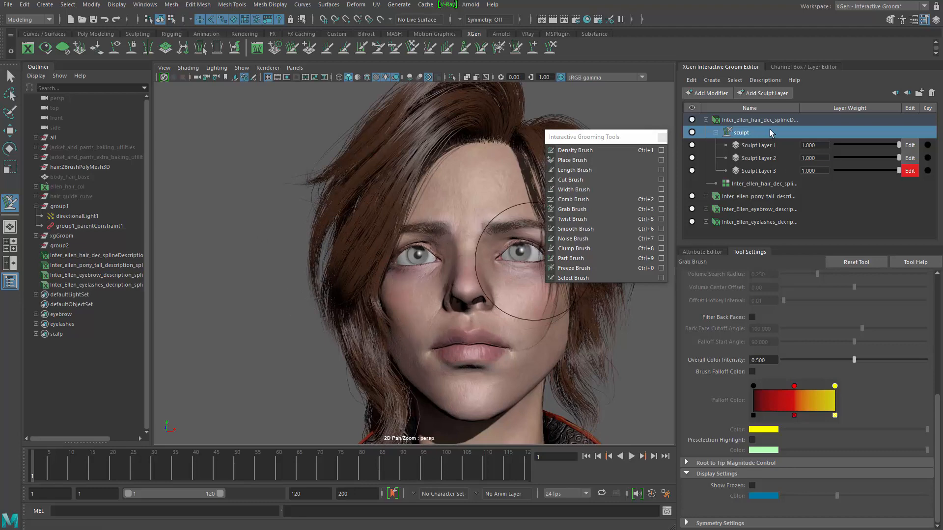
Step: Add a new sculpt layer above Sculpt Layer 3 as the active edit layer
{"action": "left_click", "coordinate": [775, 94]}
{"action": "left_click", "coordinate": [897, 184]}
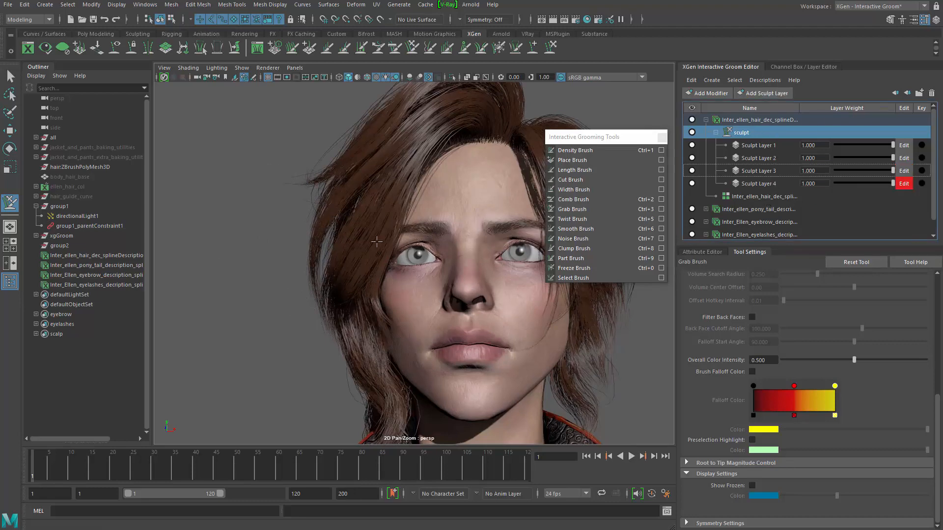
{"action": "left_click_drag", "start_coordinate": [250, 211], "coordinate": [273, 189], "text": "alt"}
Step: Switch to the Freeze Brush and rework the frozen area at size 30 into a band along the outer side of the swept fringe
{"action": "right_click_drag", "start_coordinate": [337, 211], "coordinate": [229, 172]}
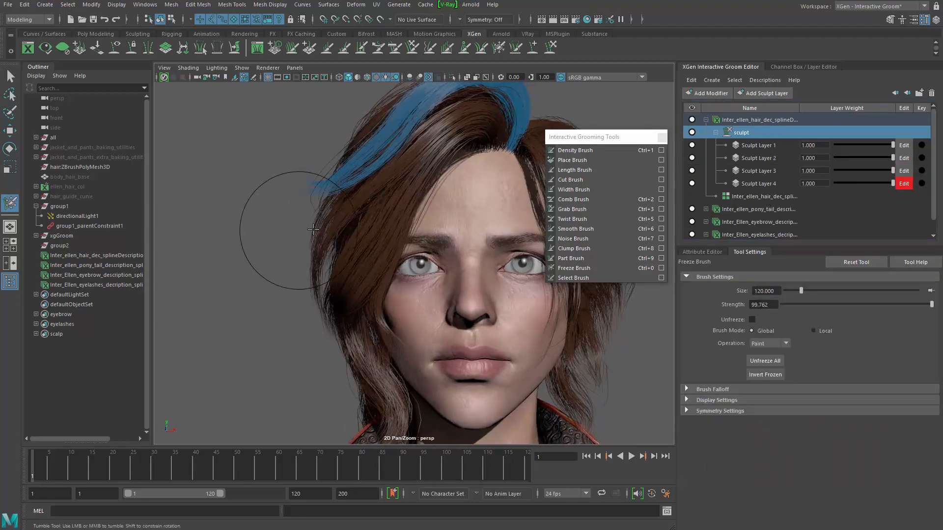
{"action": "mouse_move", "coordinate": [295, 274]}
{"action": "left_mouse_down", "text": "alt"}
{"action": "mouse_move", "coordinate": [269, 200]}
{"action": "mouse_move", "coordinate": [307, 248]}
{"action": "mouse_move", "coordinate": [292, 236]}
{"action": "left_mouse_up", "text": "alt"}
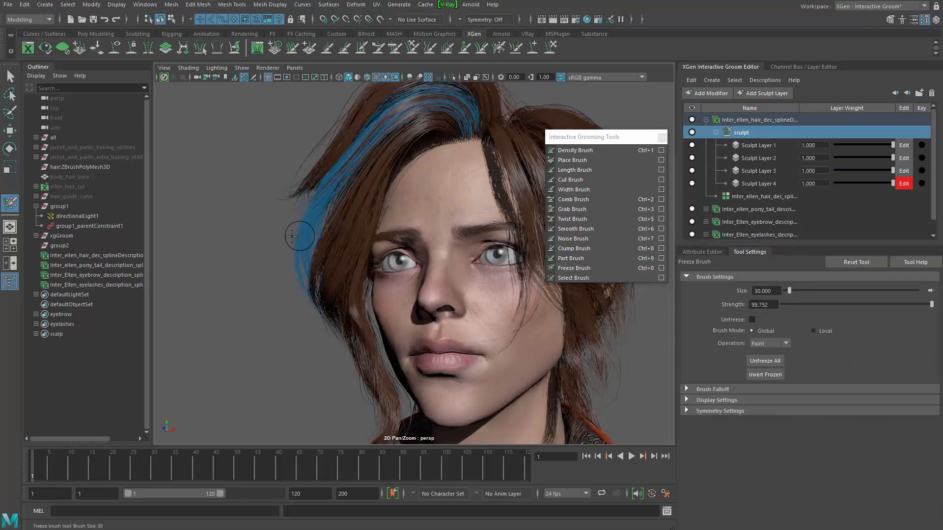
{"action": "left_click_drag", "start_coordinate": [295, 270], "coordinate": [405, 274], "text": "alt"}
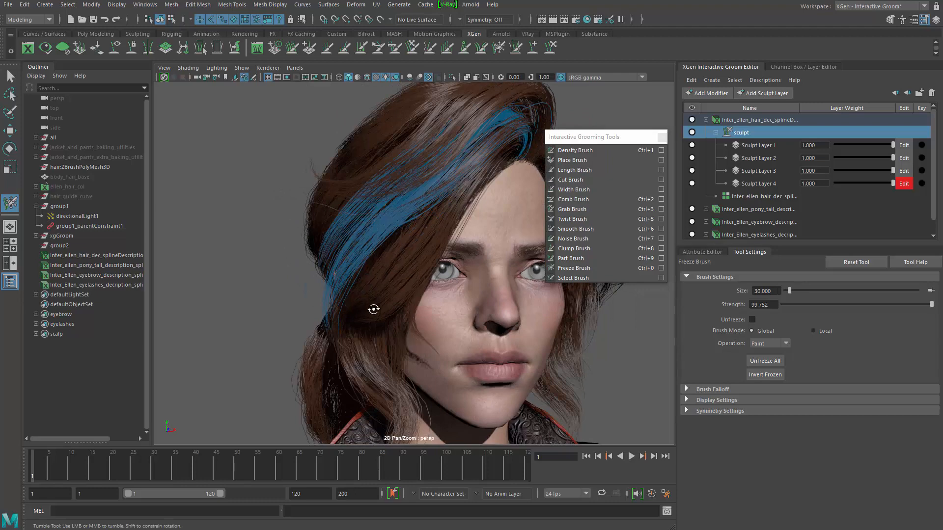
{"action": "mouse_move", "coordinate": [374, 309]}
{"action": "left_mouse_down", "text": "alt"}
{"action": "mouse_move", "coordinate": [449, 309]}
{"action": "mouse_move", "coordinate": [343, 301]}
{"action": "mouse_move", "coordinate": [337, 295]}
{"action": "mouse_move", "coordinate": [357, 238]}
{"action": "left_mouse_up", "text": "alt"}
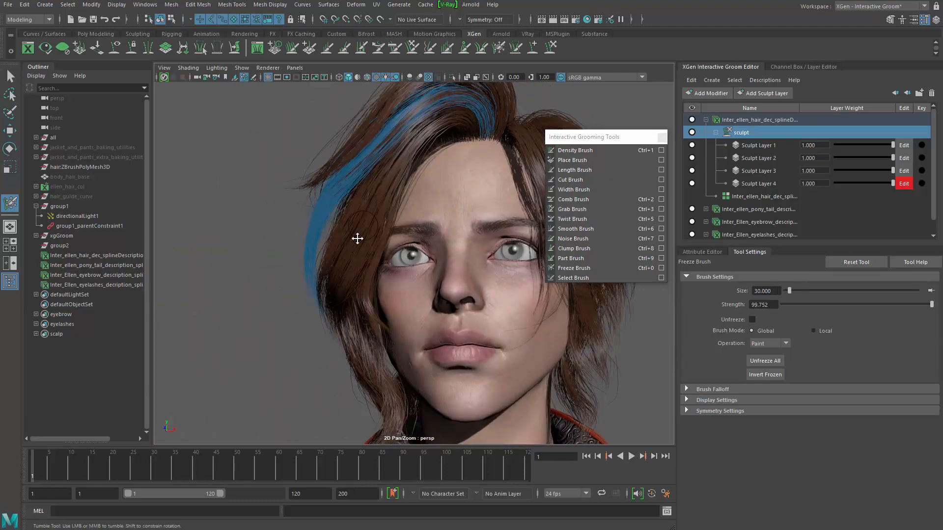
{"action": "middle_click_drag", "start_coordinate": [357, 239], "coordinate": [316, 270], "text": "alt"}
Step: Switch to the Grab Brush at size 154 and pull a loose tuft out of the fringe's outer side at cheek level
{"action": "right_click_drag", "start_coordinate": [317, 245], "coordinate": [285, 250], "text": "shift"}
{"action": "left_click_drag", "start_coordinate": [287, 249], "coordinate": [310, 280]}
{"action": "mouse_move", "coordinate": [310, 283]}
{"action": "left_mouse_down", "text": "alt"}
{"action": "mouse_move", "coordinate": [316, 251]}
{"action": "mouse_move", "coordinate": [306, 313]}
{"action": "left_mouse_up", "text": "alt"}
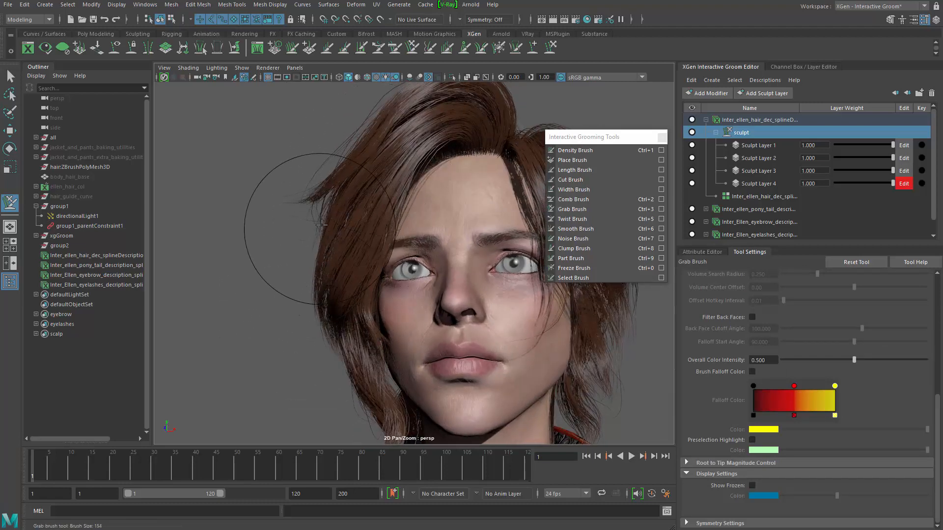
{"action": "left_click_drag", "start_coordinate": [305, 327], "coordinate": [303, 379]}
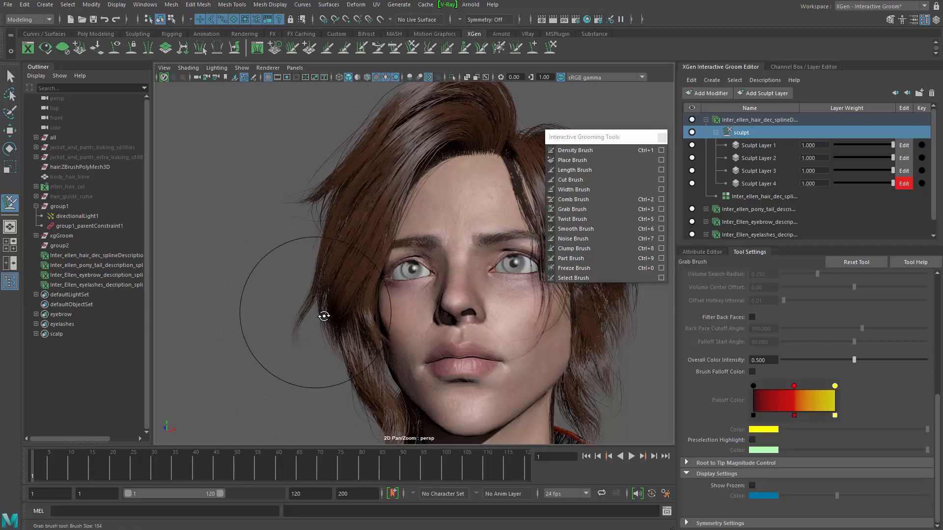
{"action": "left_click_drag", "start_coordinate": [324, 316], "coordinate": [558, 337], "text": "alt"}
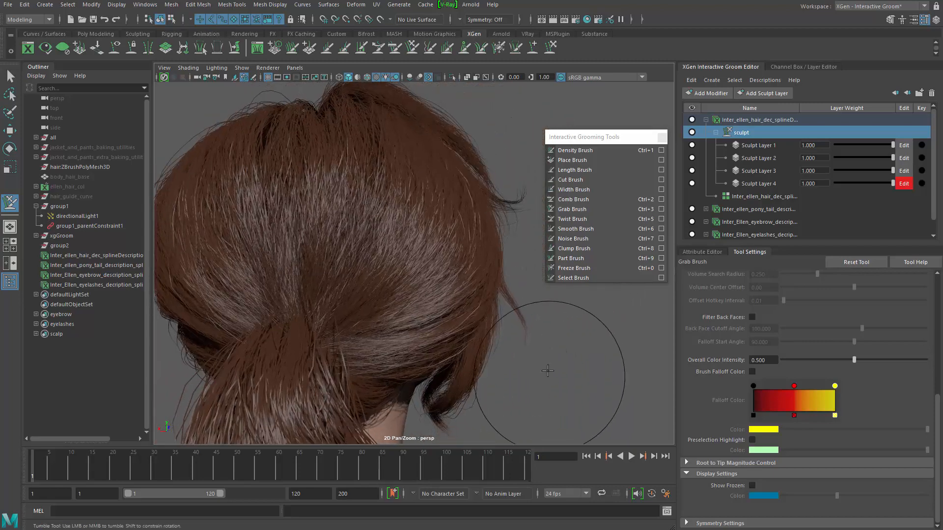
{"action": "right_click_drag", "start_coordinate": [413, 389], "coordinate": [468, 254], "text": "alt"}
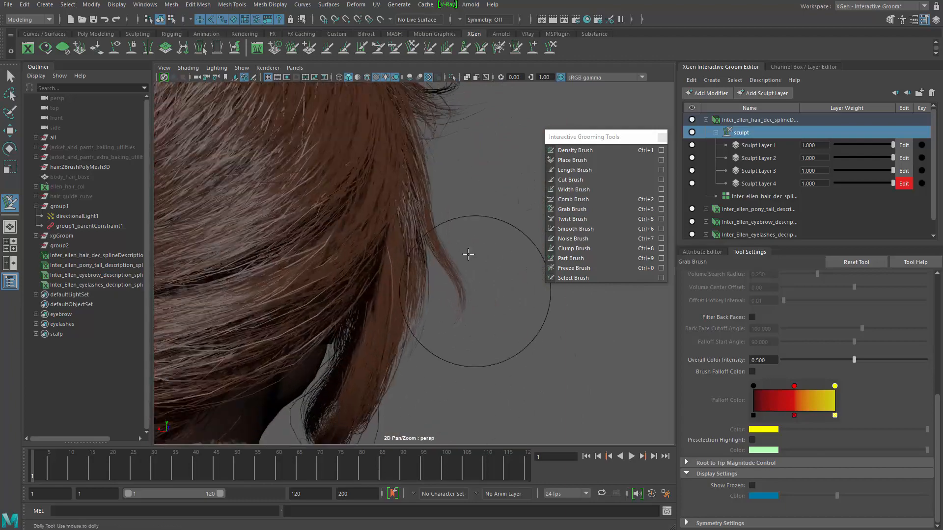
{"action": "mouse_move", "coordinate": [411, 291]}
{"action": "left_mouse_down", "text": "alt"}
{"action": "mouse_move", "coordinate": [301, 263]}
{"action": "mouse_move", "coordinate": [316, 305]}
{"action": "mouse_move", "coordinate": [293, 353]}
{"action": "left_mouse_up", "text": "alt"}
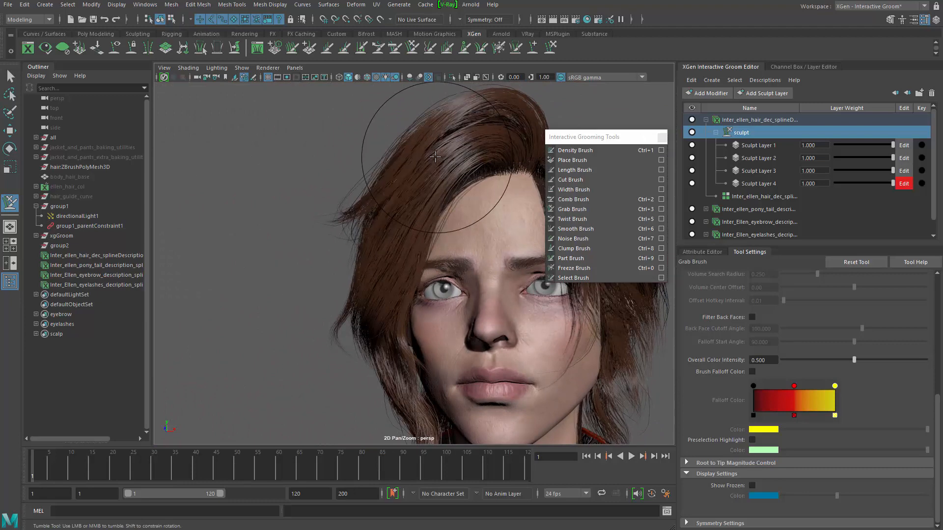
Step: Examine the fringe, parting and side locks from the front and in side profile
{"action": "left_click_drag", "start_coordinate": [475, 136], "coordinate": [387, 216], "text": "alt"}
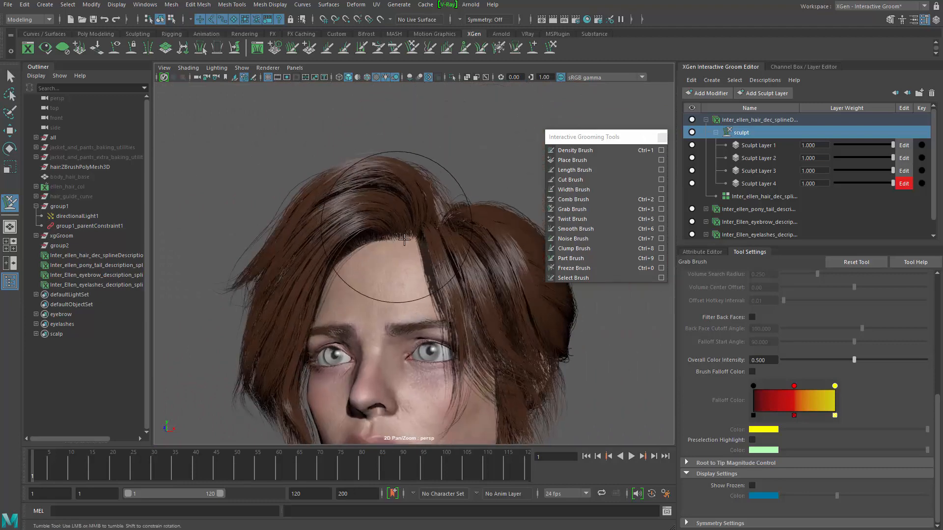
{"action": "left_click_drag", "start_coordinate": [385, 251], "coordinate": [336, 264], "text": "alt"}
{"action": "middle_click_drag", "start_coordinate": [336, 265], "coordinate": [269, 235], "text": "alt"}
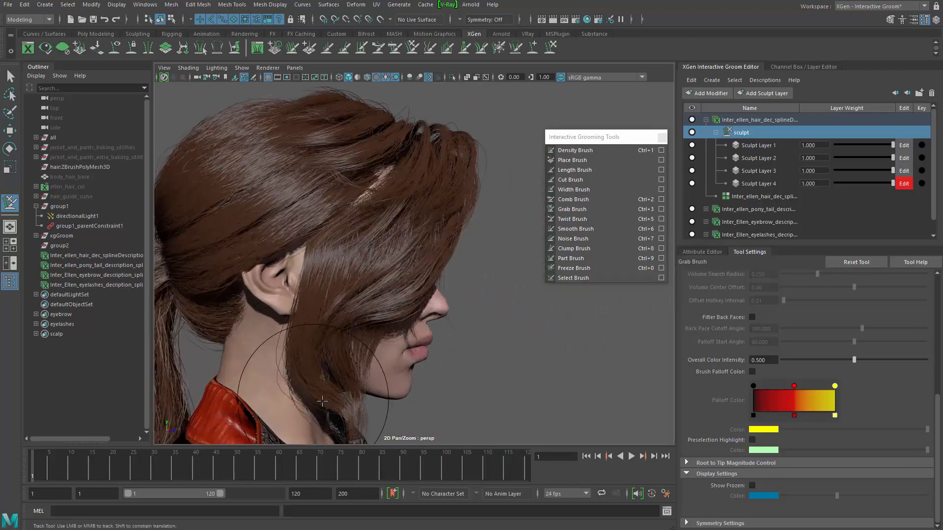
{"action": "left_click_drag", "start_coordinate": [322, 401], "coordinate": [335, 365], "text": "alt"}
{"action": "mouse_move", "coordinate": [304, 330]}
{"action": "left_mouse_down", "text": "alt"}
{"action": "mouse_move", "coordinate": [366, 326]}
{"action": "mouse_move", "coordinate": [373, 280]}
{"action": "left_mouse_up", "text": "alt"}
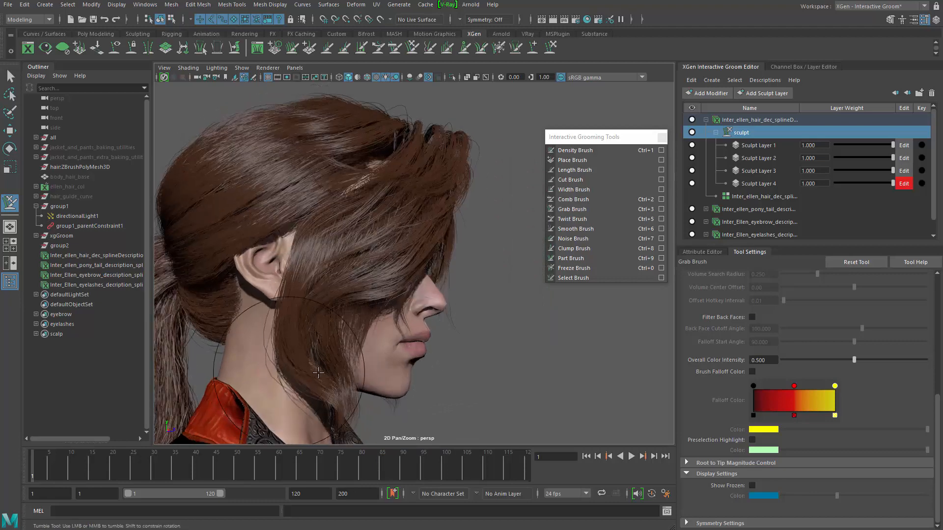
{"action": "mouse_move", "coordinate": [319, 372]}
{"action": "left_mouse_down", "text": "alt"}
{"action": "mouse_move", "coordinate": [255, 362]}
{"action": "mouse_move", "coordinate": [297, 310]}
{"action": "mouse_move", "coordinate": [313, 269]}
{"action": "mouse_move", "coordinate": [358, 265]}
{"action": "mouse_move", "coordinate": [389, 295]}
{"action": "mouse_move", "coordinate": [459, 301]}
{"action": "mouse_move", "coordinate": [432, 288]}
{"action": "mouse_move", "coordinate": [362, 299]}
{"action": "mouse_move", "coordinate": [421, 332]}
{"action": "mouse_move", "coordinate": [388, 335]}
{"action": "mouse_move", "coordinate": [380, 297]}
{"action": "mouse_move", "coordinate": [326, 312]}
{"action": "mouse_move", "coordinate": [265, 290]}
{"action": "left_mouse_up", "text": "alt"}
{"action": "left_click_drag", "start_coordinate": [272, 293], "coordinate": [320, 338], "text": "alt"}
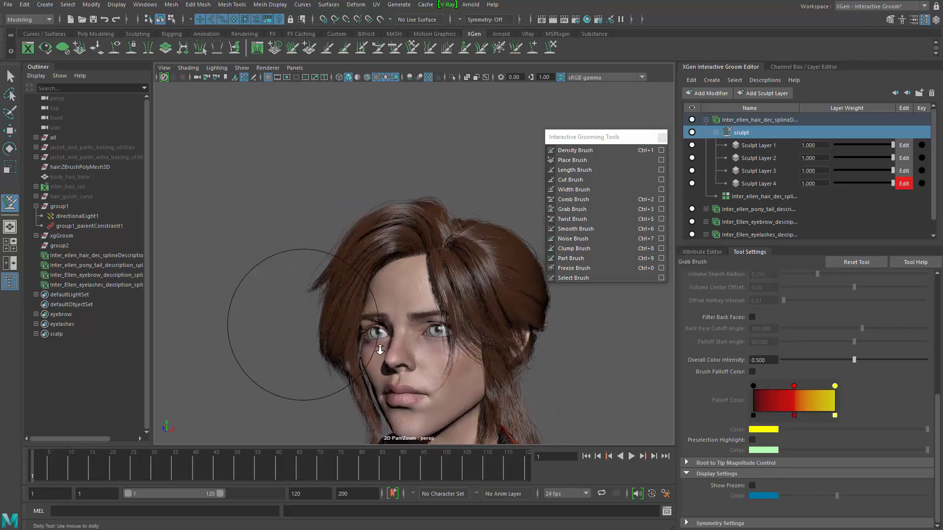
{"action": "right_click_drag", "start_coordinate": [320, 338], "coordinate": [406, 232], "text": "alt"}
{"action": "left_click_drag", "start_coordinate": [406, 231], "coordinate": [409, 242], "text": "alt"}
{"action": "right_click_drag", "start_coordinate": [408, 242], "coordinate": [452, 241], "text": "alt"}
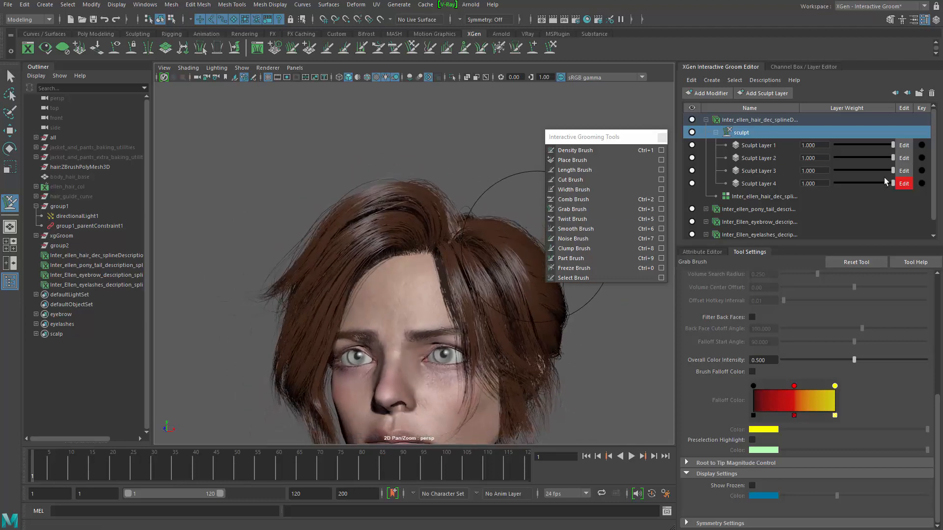
Step: Fade Sculpt Layer 4's weight down and restore it to 1.000 to compare the loose side strands around the face
{"action": "right_click_drag", "start_coordinate": [330, 292], "coordinate": [293, 285], "text": "alt"}
{"action": "left_click_drag", "start_coordinate": [399, 344], "coordinate": [456, 340], "text": "alt"}
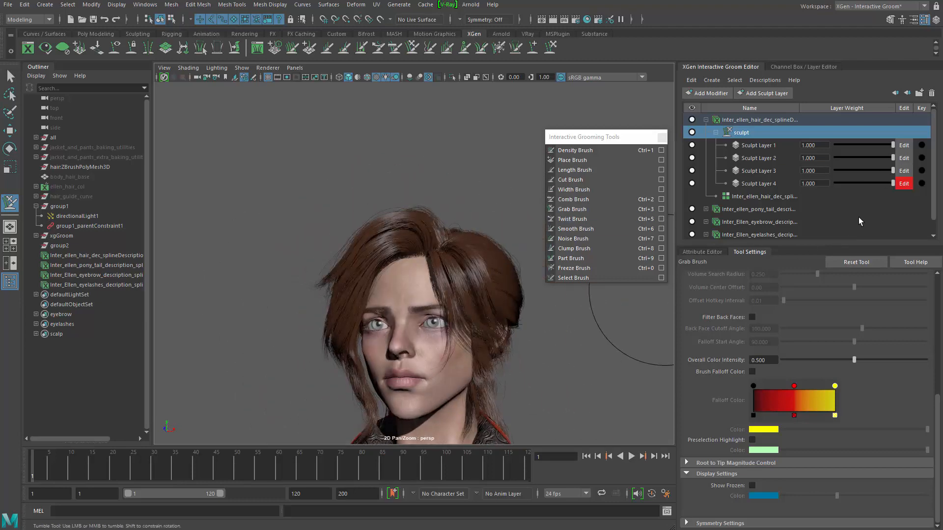
{"action": "left_click_drag", "start_coordinate": [893, 183], "coordinate": [784, 182]}
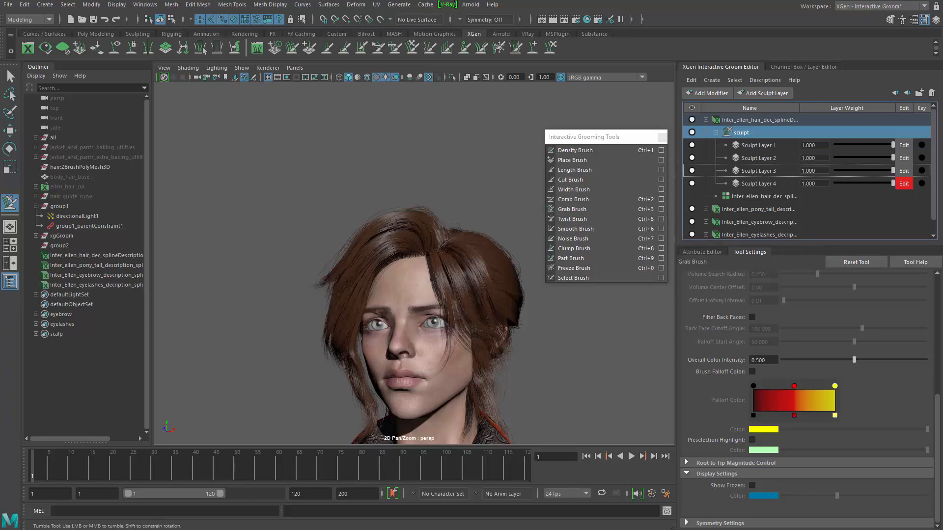
{"action": "right_click_drag", "start_coordinate": [364, 326], "coordinate": [435, 334], "text": "alt"}
{"action": "mouse_move", "coordinate": [334, 343]}
{"action": "left_mouse_down", "text": "alt"}
{"action": "mouse_move", "coordinate": [366, 332]}
{"action": "mouse_move", "coordinate": [378, 293]}
{"action": "left_mouse_up", "text": "alt"}
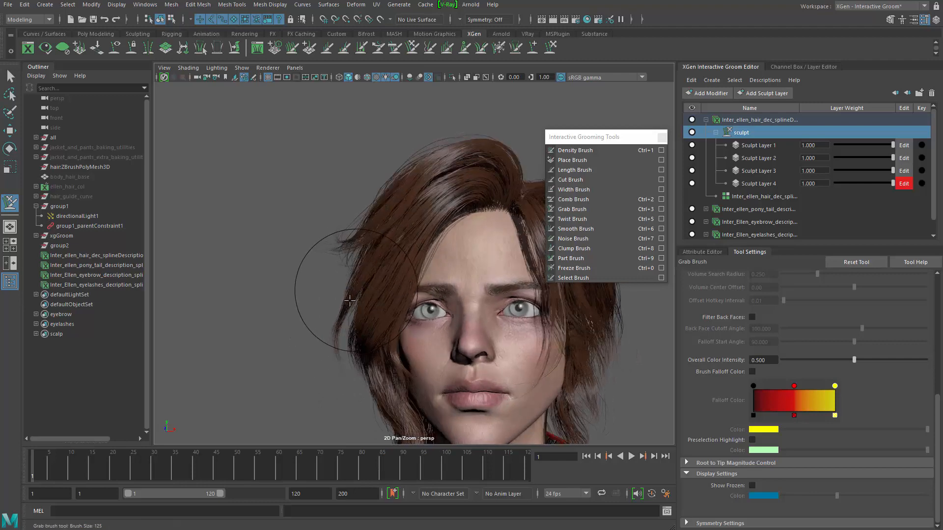
{"action": "left_click_drag", "start_coordinate": [352, 333], "coordinate": [368, 367], "text": "alt"}
{"action": "right_click_drag", "start_coordinate": [392, 282], "coordinate": [379, 300], "text": "alt"}
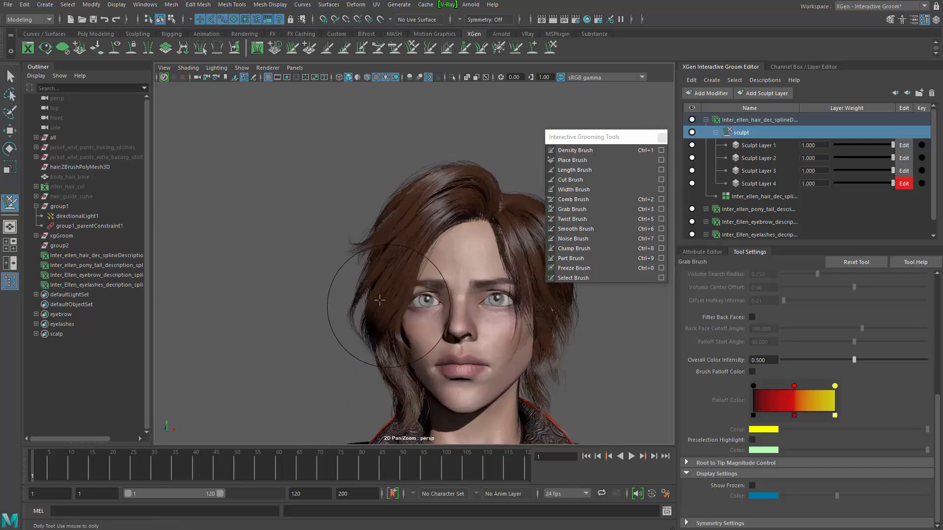
{"action": "left_click_drag", "start_coordinate": [349, 372], "coordinate": [369, 368], "text": "alt"}
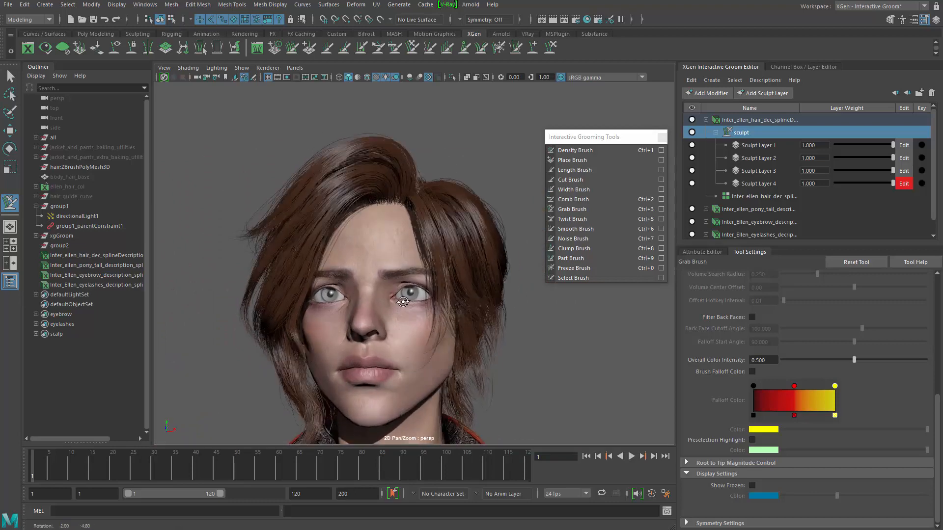
Step: Add a new sculpt layer to the hair description's sculpt modifier
{"action": "mouse_move", "coordinate": [403, 302]}
{"action": "left_mouse_down", "text": "alt"}
{"action": "mouse_move", "coordinate": [416, 330]}
{"action": "mouse_move", "coordinate": [390, 320]}
{"action": "mouse_move", "coordinate": [320, 322]}
{"action": "mouse_move", "coordinate": [512, 322]}
{"action": "mouse_move", "coordinate": [467, 305]}
{"action": "mouse_move", "coordinate": [499, 172]}
{"action": "mouse_move", "coordinate": [480, 207]}
{"action": "mouse_move", "coordinate": [493, 245]}
{"action": "mouse_move", "coordinate": [495, 221]}
{"action": "mouse_move", "coordinate": [491, 320]}
{"action": "mouse_move", "coordinate": [350, 315]}
{"action": "left_mouse_up", "text": "alt"}
{"action": "scroll", "coordinate": [315, 301], "scroll_direction": "down", "scroll_amount": 3}
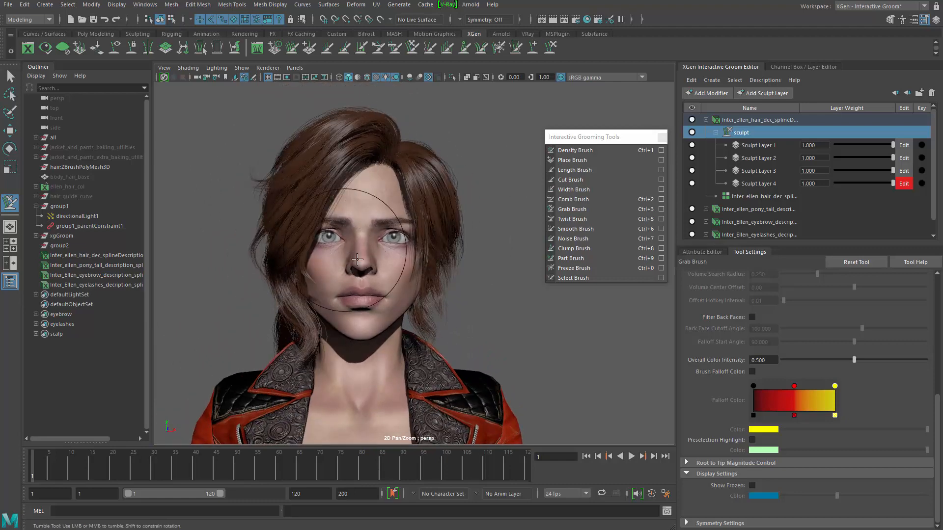
{"action": "left_click_drag", "start_coordinate": [357, 260], "coordinate": [370, 169], "text": "alt"}
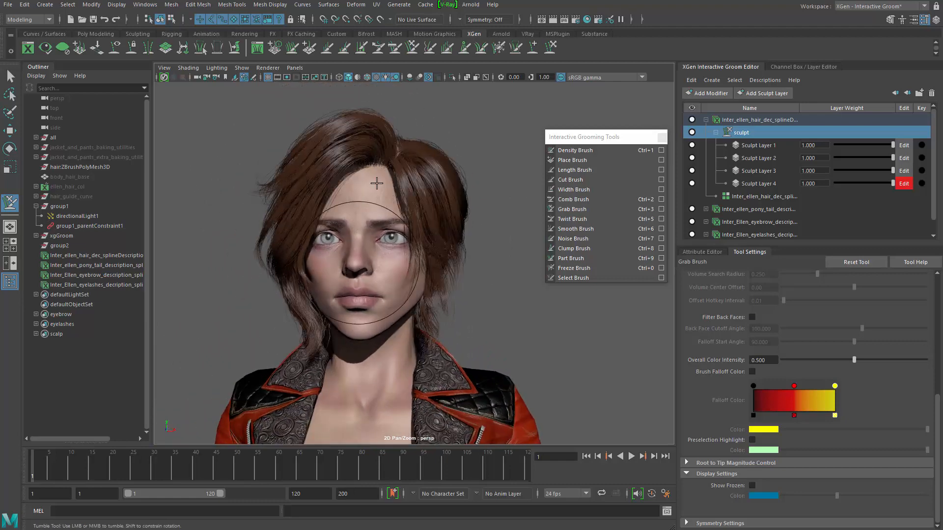
{"action": "left_click_drag", "start_coordinate": [371, 288], "coordinate": [488, 254], "text": "alt"}
{"action": "left_click", "coordinate": [774, 96]}
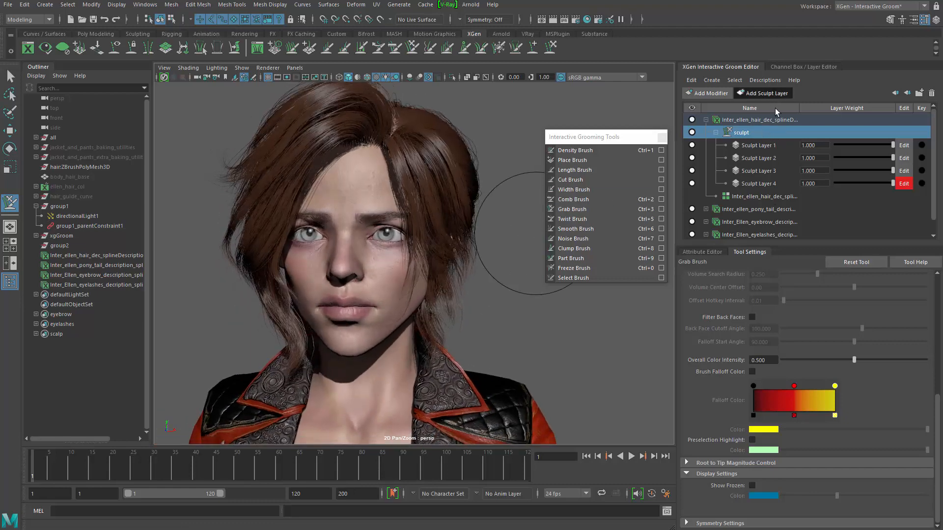
{"action": "mouse_move", "coordinate": [344, 246]}
{"action": "left_mouse_down", "text": "alt"}
{"action": "mouse_move", "coordinate": [258, 251]}
{"action": "mouse_move", "coordinate": [301, 196]}
{"action": "left_mouse_up", "text": "alt"}
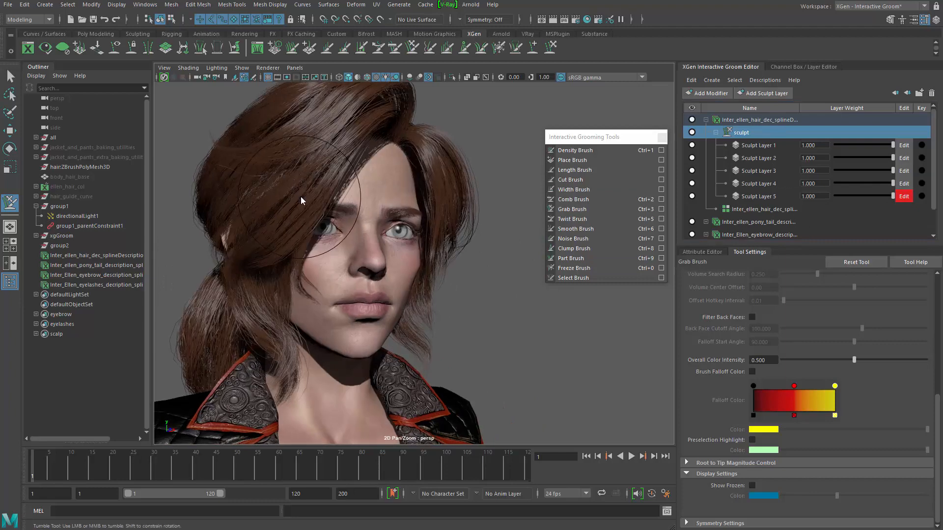
Step: Switch to the Freeze Brush at size 44 and freeze a thin strand along the fringe's inner edge beside the cheek
{"action": "right_click_drag", "start_coordinate": [300, 196], "coordinate": [236, 192]}
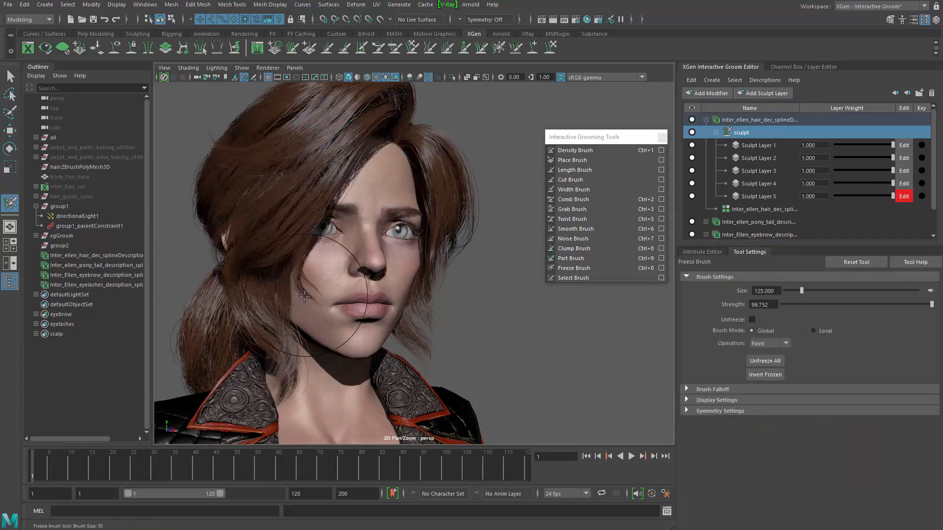
{"action": "left_click_drag", "start_coordinate": [304, 296], "coordinate": [383, 280], "text": "alt"}
{"action": "mouse_move", "coordinate": [384, 280]}
{"action": "left_mouse_down"}
{"action": "mouse_move", "coordinate": [396, 279]}
{"action": "mouse_move", "coordinate": [336, 333]}
{"action": "mouse_move", "coordinate": [352, 319]}
{"action": "mouse_move", "coordinate": [321, 309]}
{"action": "left_mouse_up"}
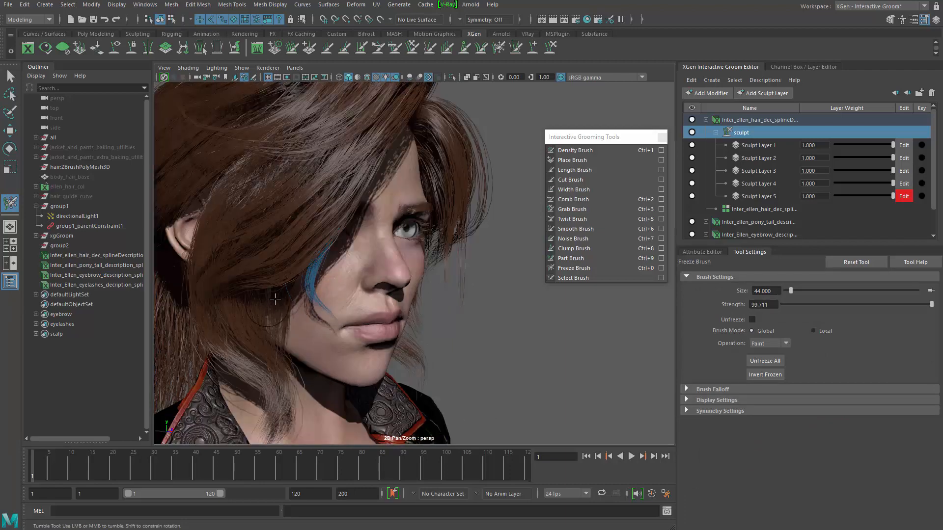
{"action": "mouse_move", "coordinate": [274, 284]}
{"action": "left_mouse_down", "text": "alt"}
{"action": "mouse_move", "coordinate": [252, 269]}
{"action": "mouse_move", "coordinate": [227, 295]}
{"action": "mouse_move", "coordinate": [274, 290]}
{"action": "left_mouse_up", "text": "alt"}
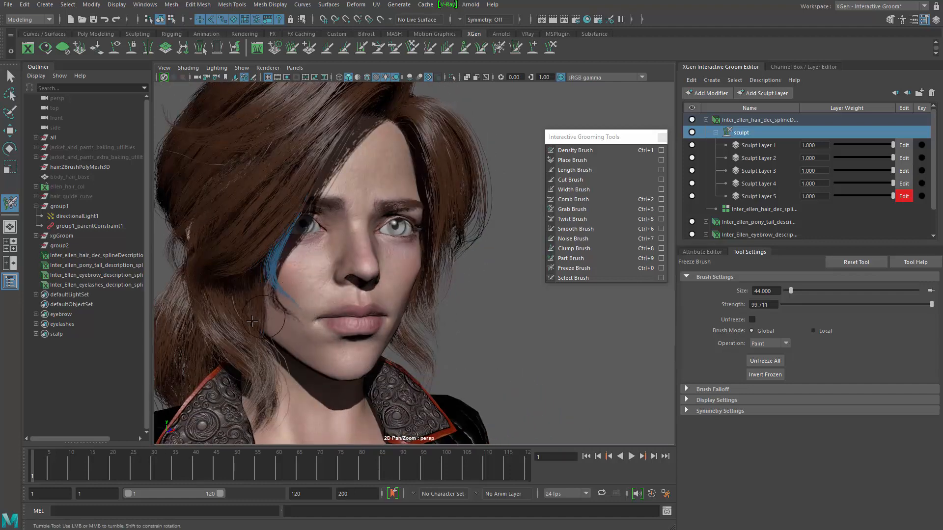
{"action": "right_click_drag", "start_coordinate": [261, 286], "coordinate": [261, 270], "text": "alt"}
{"action": "left_click_drag", "start_coordinate": [263, 270], "coordinate": [263, 268], "text": "alt"}
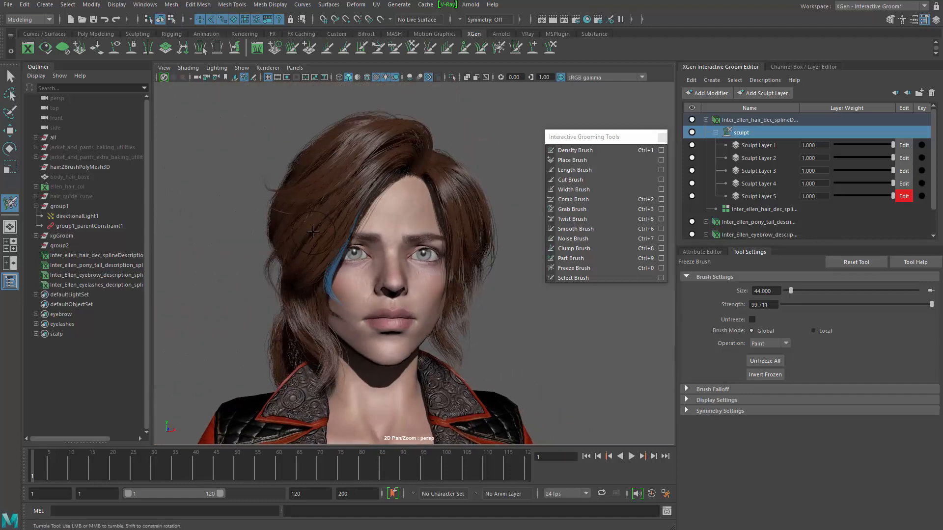
Step: Switch to the Grab Brush and pull a thin loose strand out of the fringe over the cheek toward the mouth
{"action": "right_click", "coordinate": [317, 232], "text": "shift"}
{"action": "right_click_drag", "start_coordinate": [318, 232], "coordinate": [317, 209], "text": "shift"}
{"action": "left_click_drag", "start_coordinate": [296, 262], "coordinate": [350, 278], "text": "alt"}
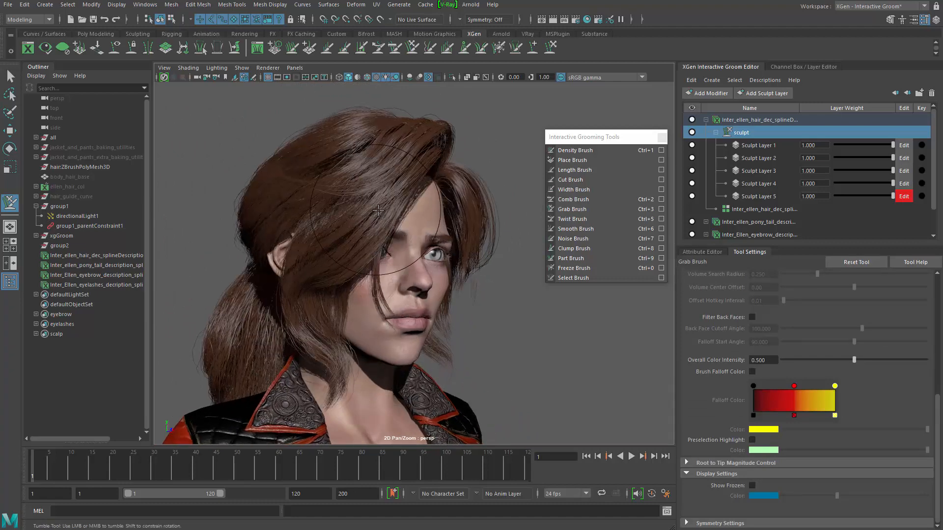
{"action": "mouse_move", "coordinate": [378, 211]}
{"action": "left_mouse_down", "text": "alt"}
{"action": "mouse_move", "coordinate": [363, 209]}
{"action": "mouse_move", "coordinate": [399, 182]}
{"action": "left_mouse_up", "text": "alt"}
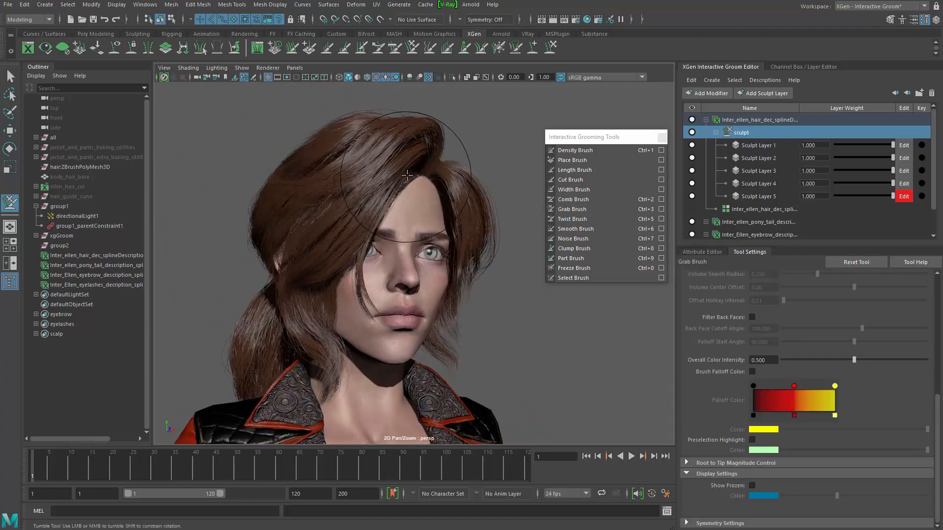
{"action": "mouse_move", "coordinate": [357, 209]}
{"action": "left_mouse_down", "text": "alt"}
{"action": "mouse_move", "coordinate": [344, 274]}
{"action": "mouse_move", "coordinate": [352, 302]}
{"action": "left_mouse_up", "text": "alt"}
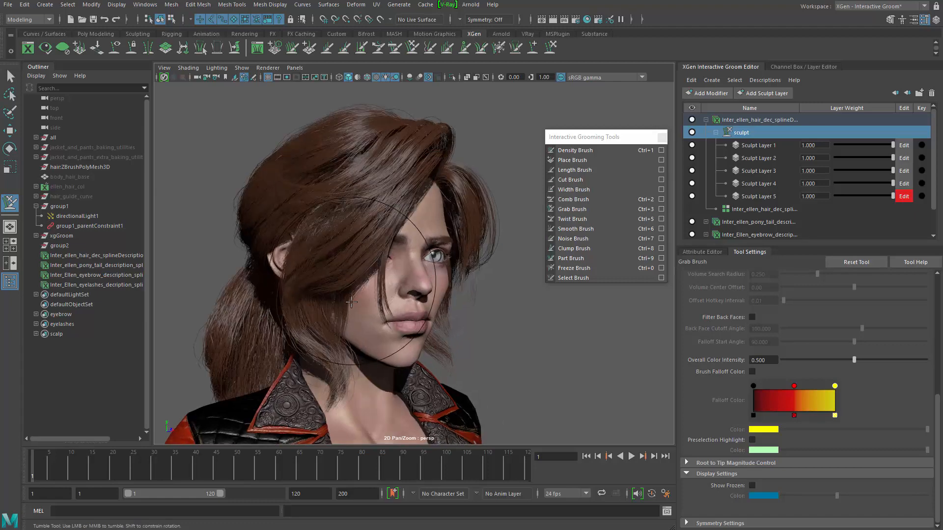
Step: Examine the loose cheek strand and fringe from the front, from both side profiles and from a low angle
{"action": "mouse_move", "coordinate": [382, 363]}
{"action": "left_mouse_down", "text": "alt"}
{"action": "mouse_move", "coordinate": [359, 295]}
{"action": "mouse_move", "coordinate": [327, 273]}
{"action": "left_mouse_up", "text": "alt"}
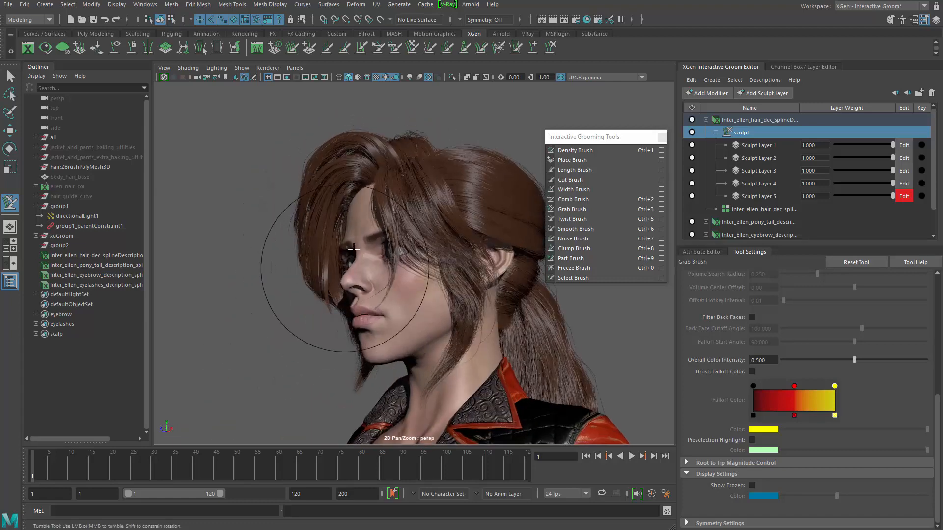
{"action": "left_click_drag", "start_coordinate": [344, 209], "coordinate": [388, 300], "text": "alt"}
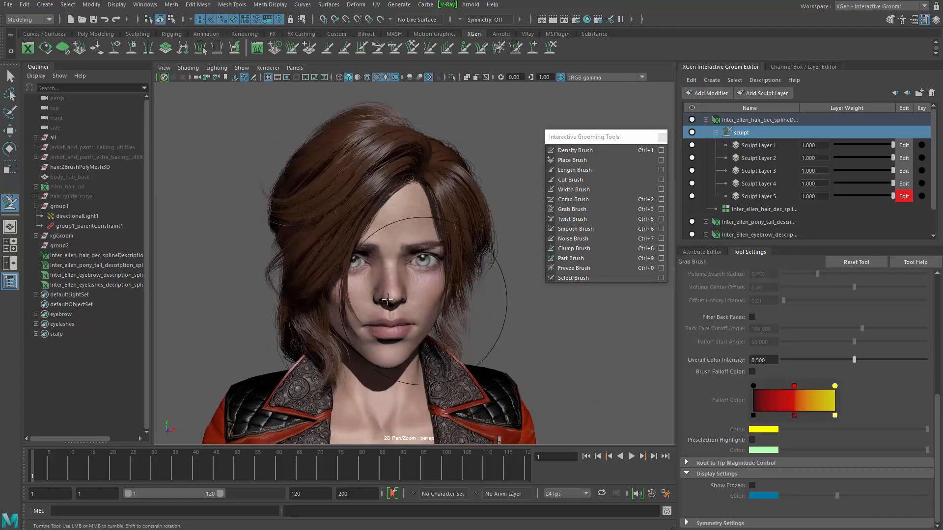
{"action": "mouse_move", "coordinate": [368, 399]}
{"action": "left_mouse_down", "text": "alt"}
{"action": "mouse_move", "coordinate": [410, 372]}
{"action": "mouse_move", "coordinate": [407, 345]}
{"action": "mouse_move", "coordinate": [491, 229]}
{"action": "mouse_move", "coordinate": [389, 293]}
{"action": "mouse_move", "coordinate": [425, 297]}
{"action": "mouse_move", "coordinate": [450, 255]}
{"action": "left_mouse_up", "text": "alt"}
{"action": "scroll", "coordinate": [415, 352], "scroll_direction": "up", "scroll_amount": 3}
{"action": "key", "text": "b"}
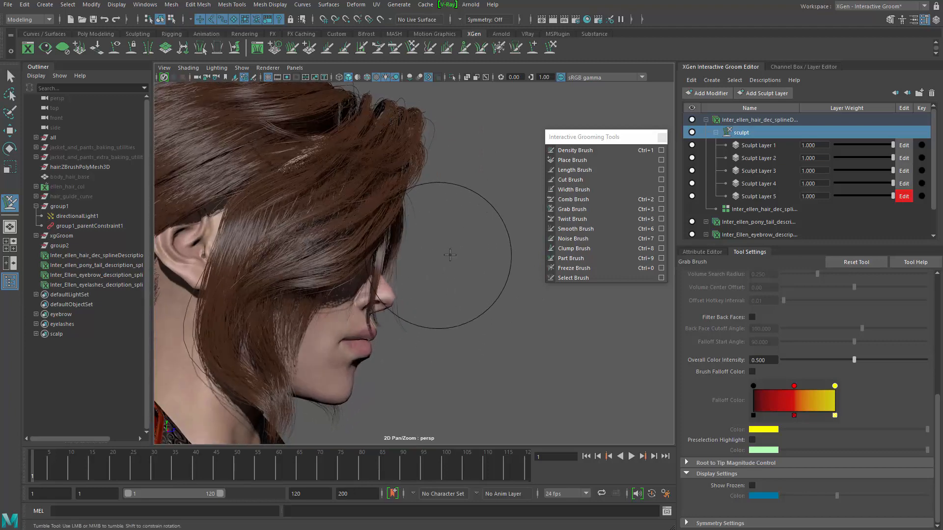
{"action": "mouse_move", "coordinate": [373, 287]}
{"action": "left_mouse_down", "text": "alt"}
{"action": "mouse_move", "coordinate": [315, 318]}
{"action": "mouse_move", "coordinate": [257, 329]}
{"action": "mouse_move", "coordinate": [331, 344]}
{"action": "mouse_move", "coordinate": [380, 376]}
{"action": "left_mouse_up", "text": "alt"}
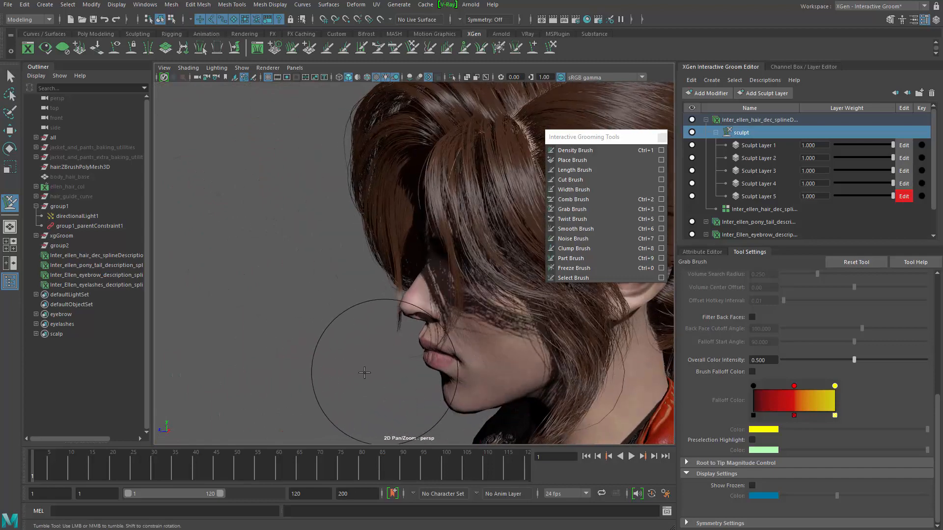
{"action": "mouse_move", "coordinate": [325, 369]}
{"action": "left_mouse_down", "text": "alt"}
{"action": "mouse_move", "coordinate": [363, 351]}
{"action": "mouse_move", "coordinate": [315, 344]}
{"action": "mouse_move", "coordinate": [364, 326]}
{"action": "mouse_move", "coordinate": [343, 326]}
{"action": "mouse_move", "coordinate": [346, 345]}
{"action": "mouse_move", "coordinate": [332, 316]}
{"action": "mouse_move", "coordinate": [381, 316]}
{"action": "mouse_move", "coordinate": [364, 261]}
{"action": "mouse_move", "coordinate": [377, 253]}
{"action": "mouse_move", "coordinate": [400, 269]}
{"action": "mouse_move", "coordinate": [398, 256]}
{"action": "mouse_move", "coordinate": [385, 270]}
{"action": "mouse_move", "coordinate": [393, 202]}
{"action": "mouse_move", "coordinate": [401, 266]}
{"action": "left_mouse_up", "text": "alt"}
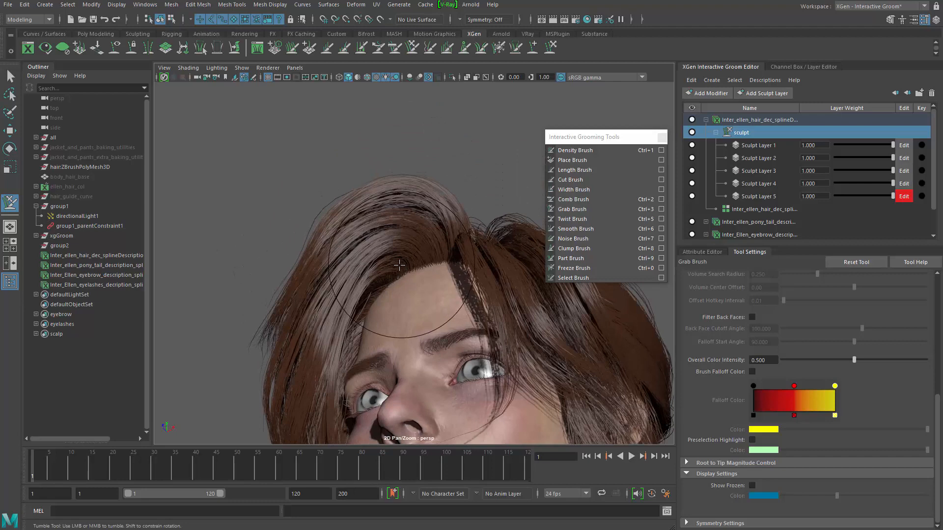
{"action": "right_click_drag", "start_coordinate": [361, 272], "coordinate": [350, 275], "text": "alt"}
{"action": "mouse_move", "coordinate": [350, 275]}
{"action": "left_mouse_down", "text": "alt"}
{"action": "mouse_move", "coordinate": [385, 330]}
{"action": "mouse_move", "coordinate": [388, 322]}
{"action": "mouse_move", "coordinate": [378, 341]}
{"action": "mouse_move", "coordinate": [372, 293]}
{"action": "mouse_move", "coordinate": [332, 275]}
{"action": "left_mouse_up", "text": "alt"}
Step: Examine the whole hairstyle around the face from varying distances, including a wide view with the jacket
{"action": "key", "text": "f"}
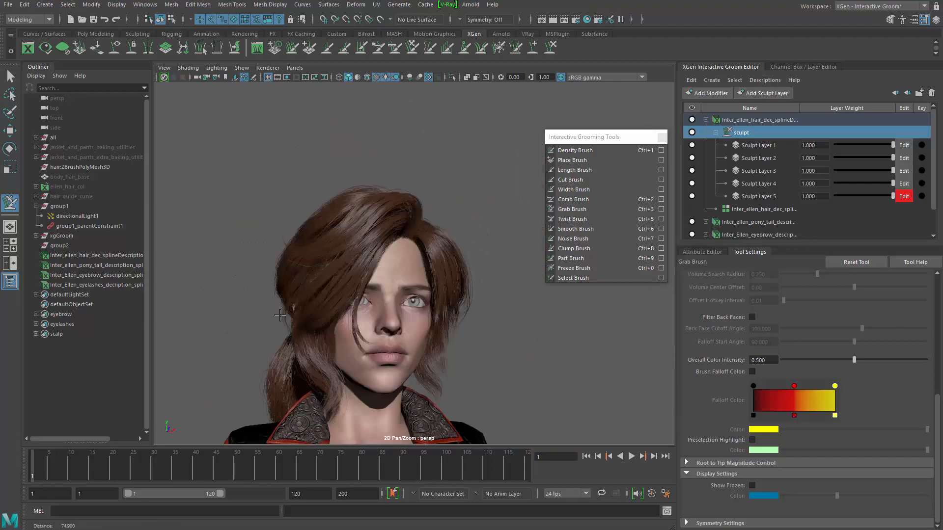
{"action": "left_click_drag", "start_coordinate": [380, 279], "coordinate": [383, 285], "text": "alt"}
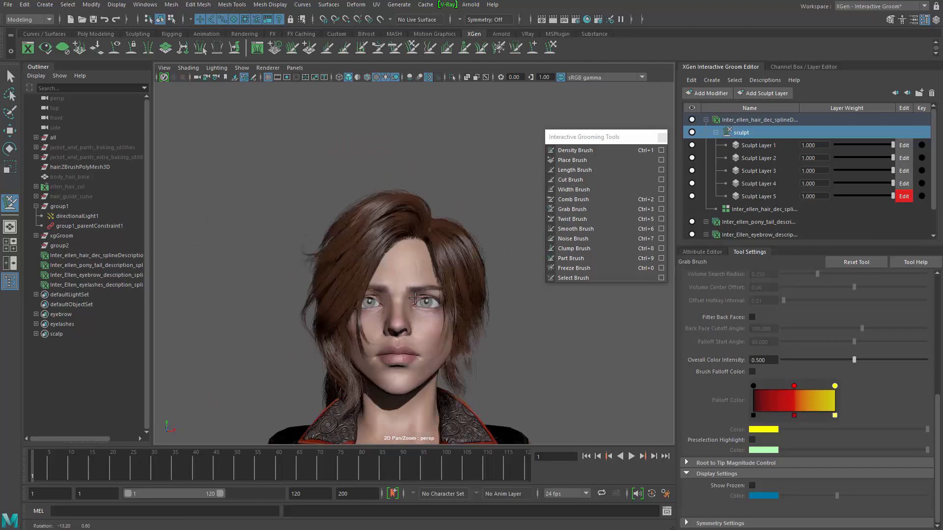
{"action": "right_click_drag", "start_coordinate": [383, 285], "coordinate": [387, 292], "text": "alt"}
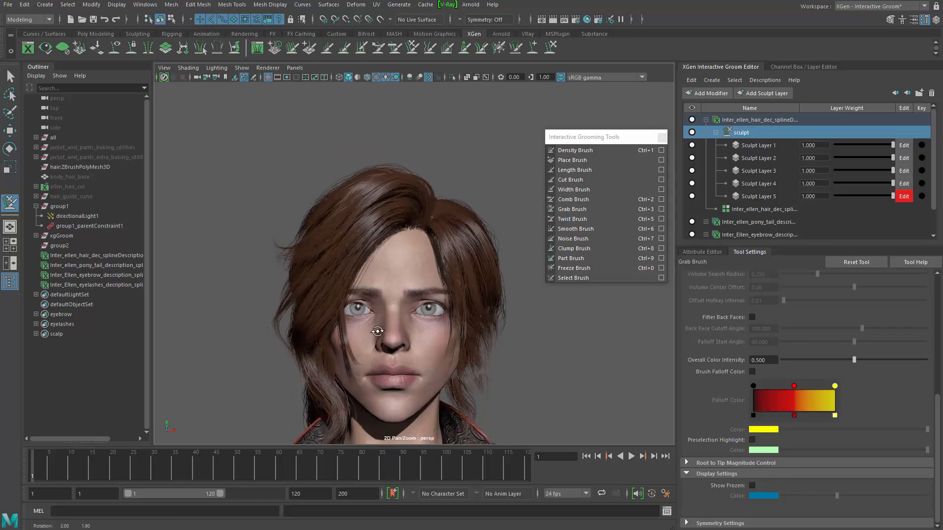
{"action": "left_click_drag", "start_coordinate": [410, 282], "coordinate": [371, 267], "text": "alt"}
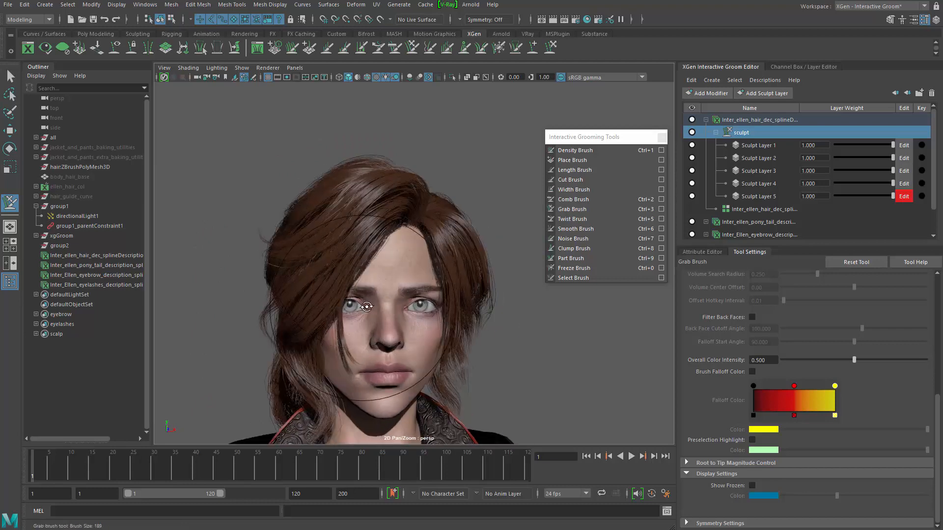
{"action": "mouse_move", "coordinate": [367, 307]}
{"action": "left_mouse_down", "text": "alt"}
{"action": "mouse_move", "coordinate": [334, 310]}
{"action": "mouse_move", "coordinate": [360, 370]}
{"action": "left_mouse_up", "text": "alt"}
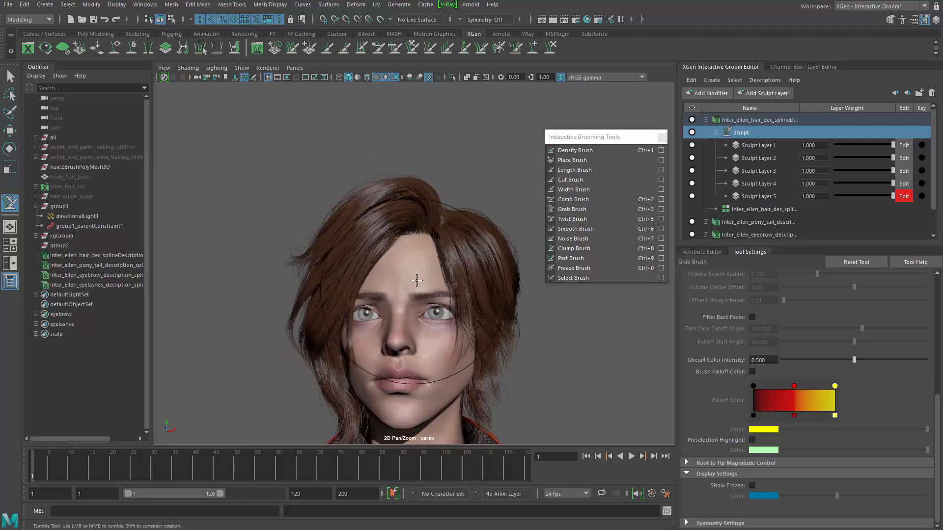
{"action": "mouse_move", "coordinate": [461, 264]}
{"action": "left_mouse_down", "text": "alt"}
{"action": "mouse_move", "coordinate": [414, 267]}
{"action": "mouse_move", "coordinate": [393, 290]}
{"action": "mouse_move", "coordinate": [427, 259]}
{"action": "mouse_move", "coordinate": [391, 280]}
{"action": "mouse_move", "coordinate": [421, 305]}
{"action": "mouse_move", "coordinate": [320, 331]}
{"action": "mouse_move", "coordinate": [413, 263]}
{"action": "mouse_move", "coordinate": [416, 229]}
{"action": "mouse_move", "coordinate": [448, 213]}
{"action": "mouse_move", "coordinate": [444, 316]}
{"action": "mouse_move", "coordinate": [413, 273]}
{"action": "mouse_move", "coordinate": [415, 320]}
{"action": "mouse_move", "coordinate": [430, 316]}
{"action": "mouse_move", "coordinate": [355, 288]}
{"action": "left_mouse_up", "text": "alt"}
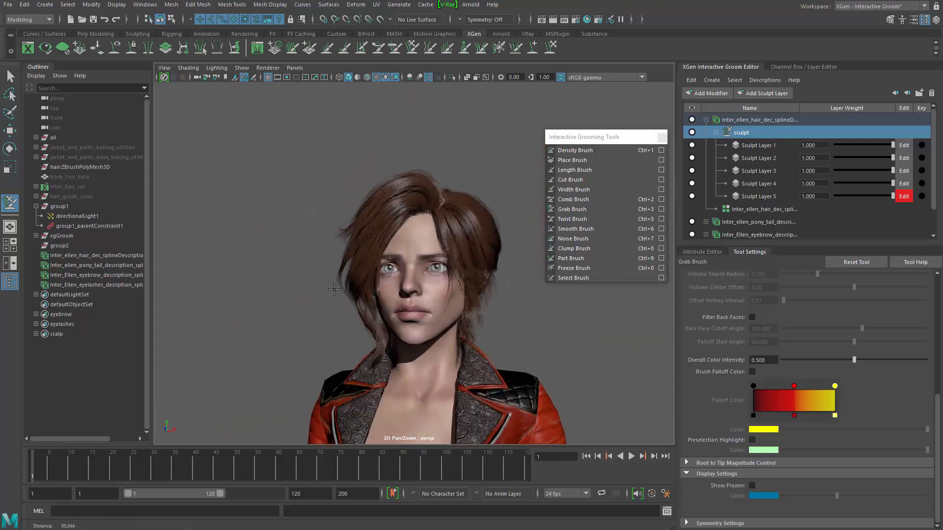
{"action": "right_click_drag", "start_coordinate": [398, 273], "coordinate": [397, 337], "text": "alt"}
{"action": "left_click_drag", "start_coordinate": [398, 338], "coordinate": [379, 309], "text": "alt"}
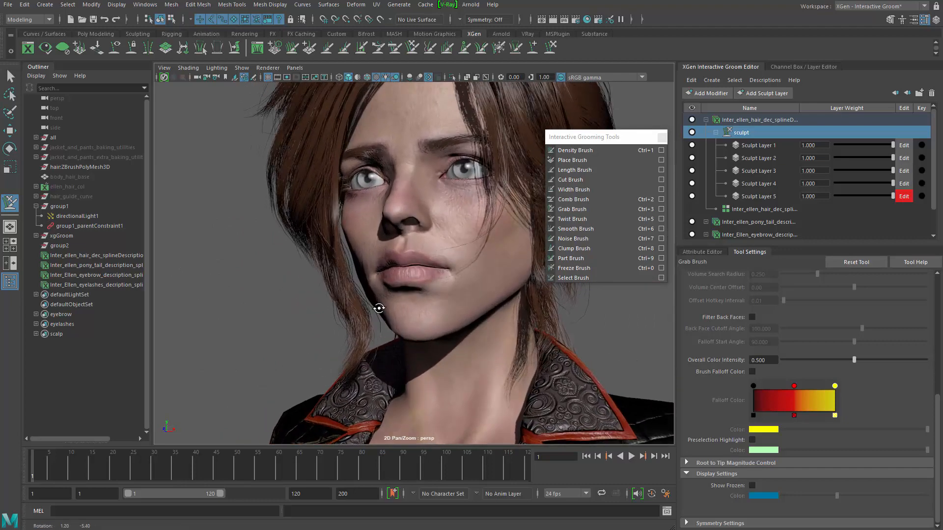
{"action": "right_click_drag", "start_coordinate": [376, 310], "coordinate": [297, 301], "text": "alt"}
{"action": "left_click_drag", "start_coordinate": [297, 301], "coordinate": [352, 325], "text": "alt"}
{"action": "right_click_drag", "start_coordinate": [352, 326], "coordinate": [322, 337], "text": "alt"}
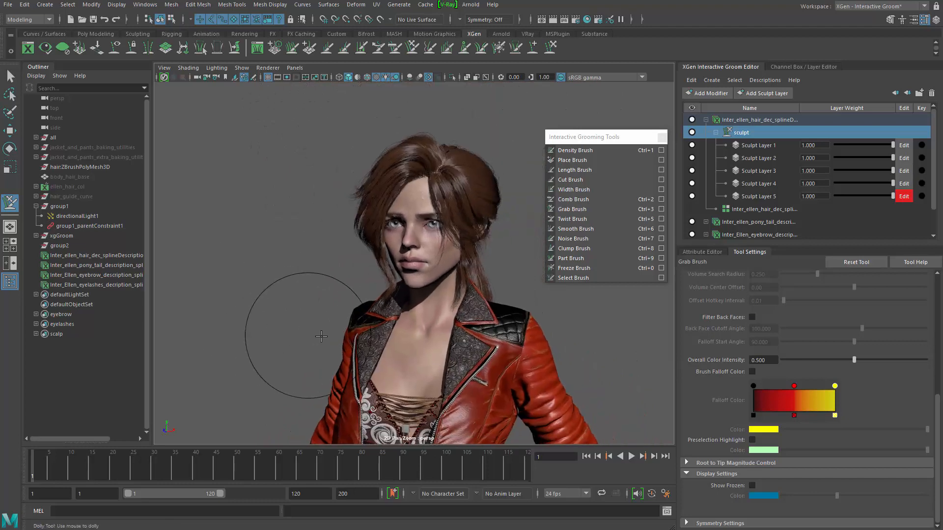
{"action": "left_click_drag", "start_coordinate": [322, 337], "coordinate": [344, 326], "text": "alt"}
{"action": "right_click_drag", "start_coordinate": [343, 326], "coordinate": [421, 354], "text": "alt"}
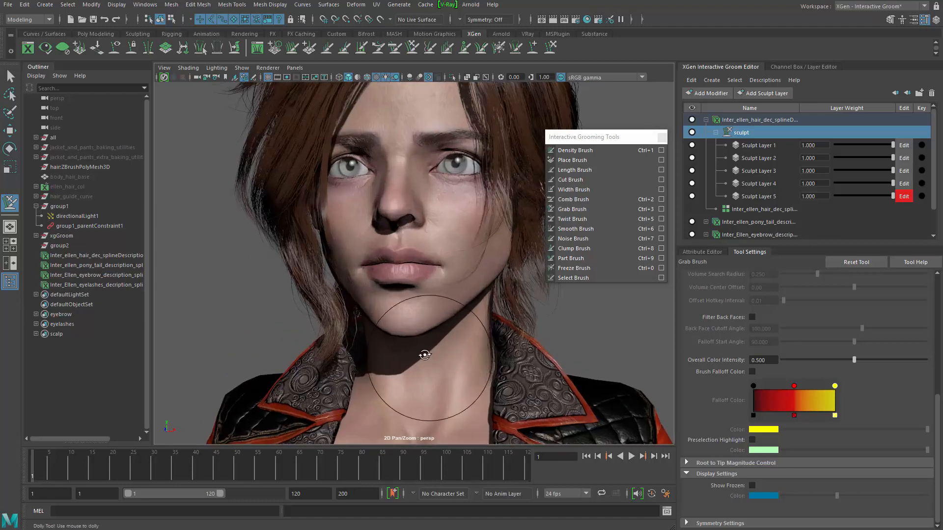
{"action": "mouse_move", "coordinate": [421, 354]}
{"action": "left_mouse_down", "text": "alt"}
{"action": "mouse_move", "coordinate": [408, 356]}
{"action": "mouse_move", "coordinate": [428, 350]}
{"action": "left_mouse_up", "text": "alt"}
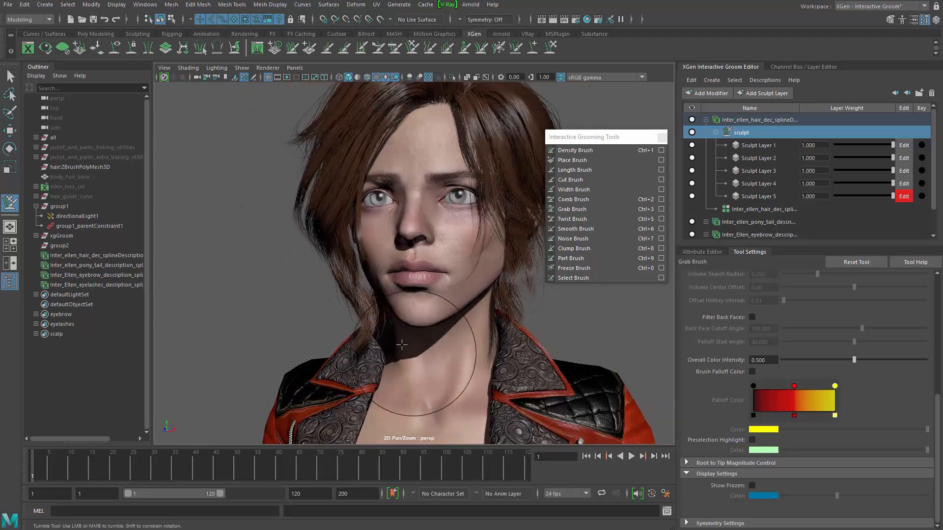
Step: Freeze part of the loose cheek strand with the Freeze Brush at size 24 and separate its hairs with the Grab Brush
{"action": "right_click_drag", "start_coordinate": [402, 345], "coordinate": [410, 327], "text": "alt"}
{"action": "left_click_drag", "start_coordinate": [410, 327], "coordinate": [391, 318], "text": "alt"}
{"action": "mouse_move", "coordinate": [391, 318]}
{"action": "right_mouse_down", "text": "alt"}
{"action": "mouse_move", "coordinate": [369, 310]}
{"action": "mouse_move", "coordinate": [373, 293]}
{"action": "right_mouse_up", "text": "alt"}
{"action": "left_click_drag", "start_coordinate": [372, 293], "coordinate": [349, 293], "text": "alt"}
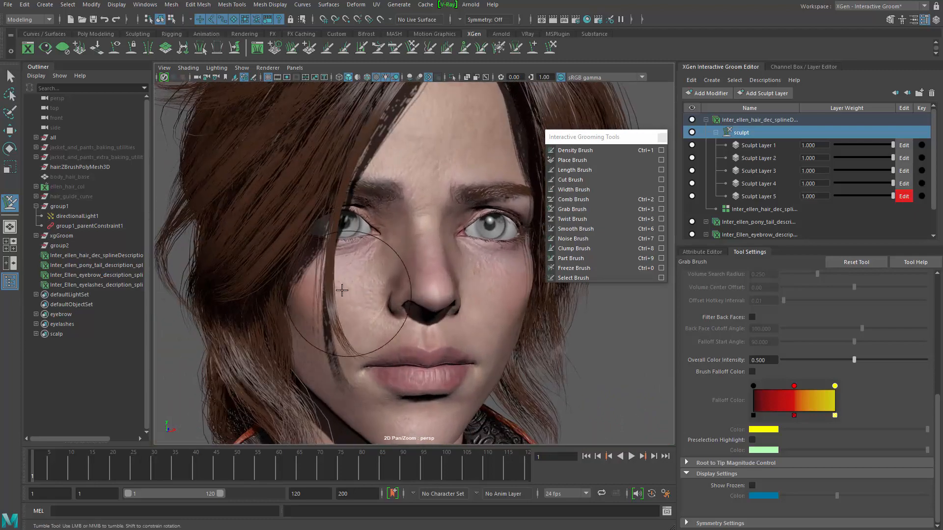
{"action": "mouse_move", "coordinate": [331, 279]}
{"action": "right_mouse_down", "text": "shift"}
{"action": "mouse_move", "coordinate": [330, 269]}
{"action": "mouse_move", "coordinate": [281, 263]}
{"action": "right_mouse_up", "text": "shift"}
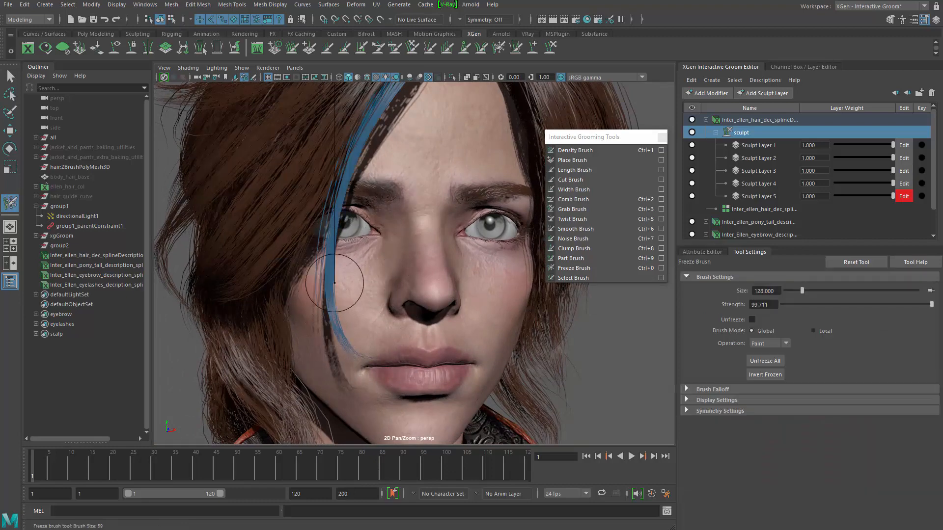
{"action": "left_click_drag", "start_coordinate": [319, 305], "coordinate": [319, 379], "text": "ctrl"}
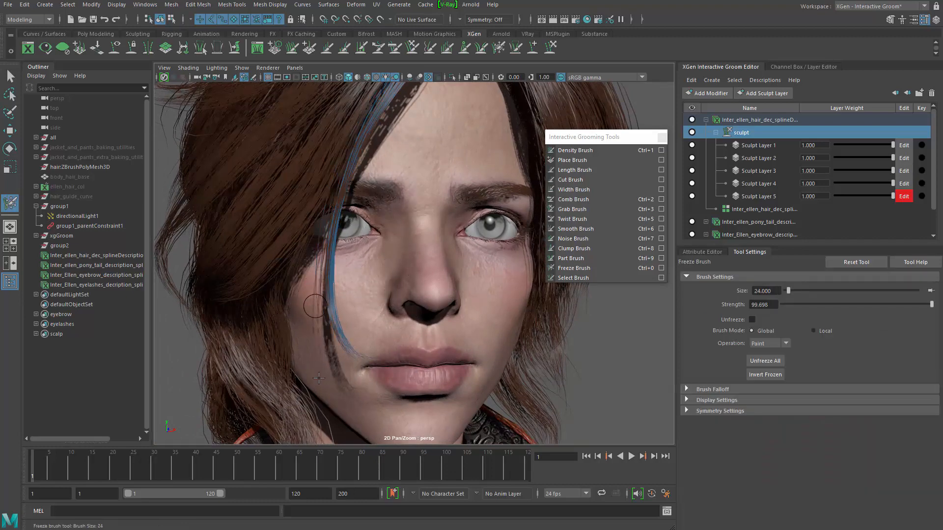
{"action": "right_click_drag", "start_coordinate": [330, 269], "coordinate": [308, 278], "text": "shift"}
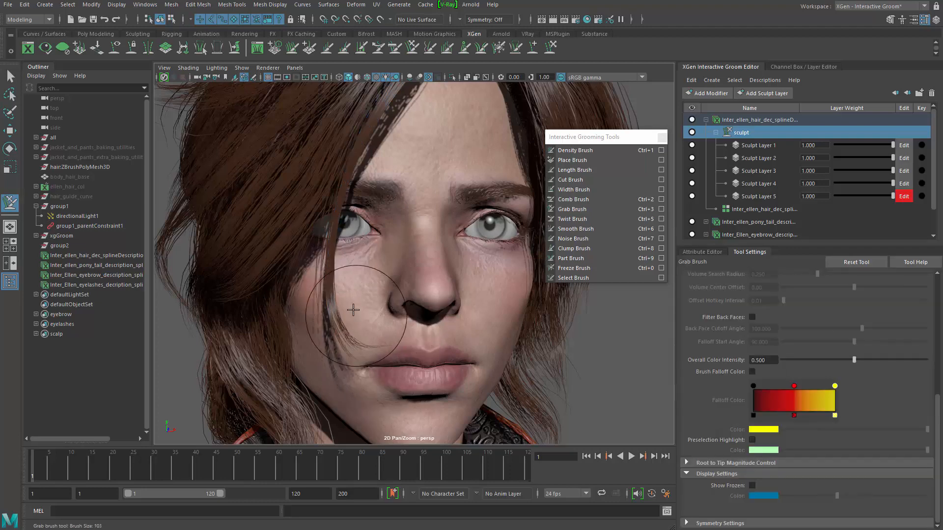
{"action": "left_click_drag", "start_coordinate": [340, 284], "coordinate": [410, 243], "text": "alt"}
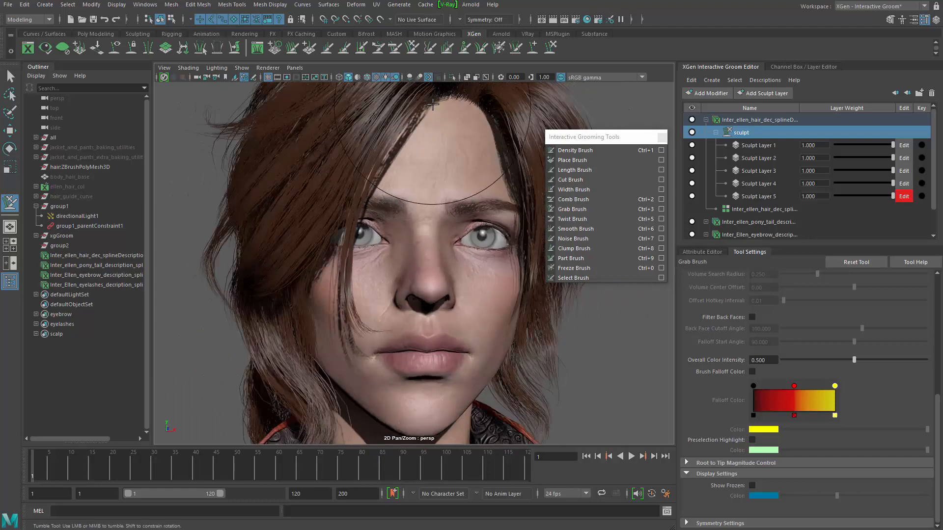
Step: Examine the hairline, fringe and loose cheek strand from the front, both close up and at bust distance
{"action": "mouse_move", "coordinate": [423, 196]}
{"action": "left_mouse_down", "text": "alt"}
{"action": "mouse_move", "coordinate": [369, 241]}
{"action": "mouse_move", "coordinate": [363, 281]}
{"action": "mouse_move", "coordinate": [401, 332]}
{"action": "mouse_move", "coordinate": [274, 341]}
{"action": "mouse_move", "coordinate": [373, 326]}
{"action": "mouse_move", "coordinate": [337, 354]}
{"action": "mouse_move", "coordinate": [291, 363]}
{"action": "left_mouse_up", "text": "alt"}
{"action": "middle_click_drag", "start_coordinate": [333, 313], "coordinate": [351, 344], "text": "alt"}
{"action": "right_click_drag", "start_coordinate": [352, 344], "coordinate": [465, 300], "text": "alt"}
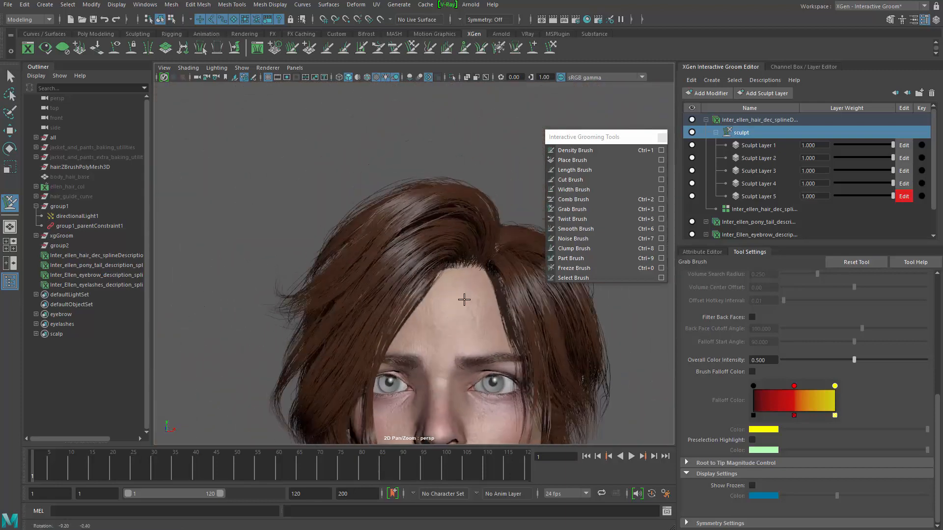
{"action": "right_click_drag", "start_coordinate": [435, 270], "coordinate": [350, 257], "text": "alt"}
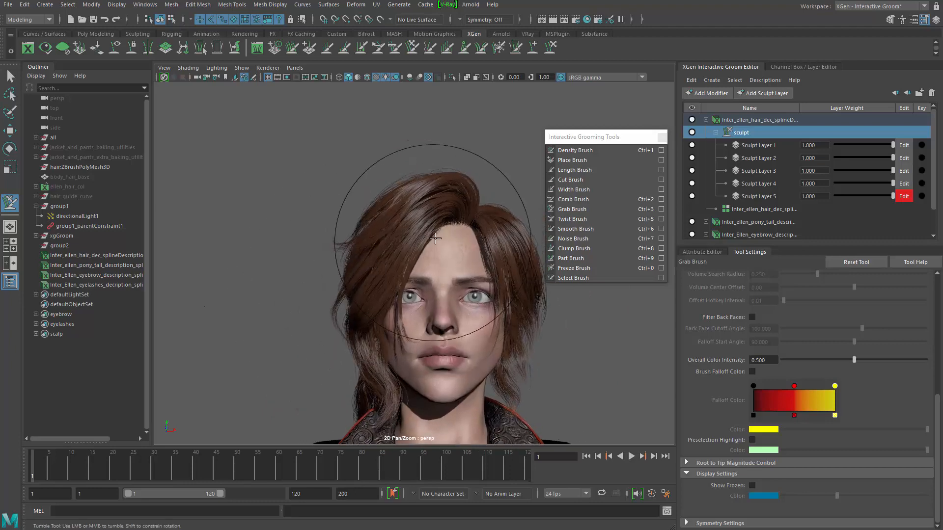
{"action": "left_click_drag", "start_coordinate": [419, 243], "coordinate": [373, 348], "text": "alt"}
{"action": "right_click_drag", "start_coordinate": [373, 347], "coordinate": [470, 271], "text": "alt"}
{"action": "left_click_drag", "start_coordinate": [470, 271], "coordinate": [531, 273], "text": "alt"}
{"action": "middle_click_drag", "start_coordinate": [530, 273], "coordinate": [490, 261], "text": "alt"}
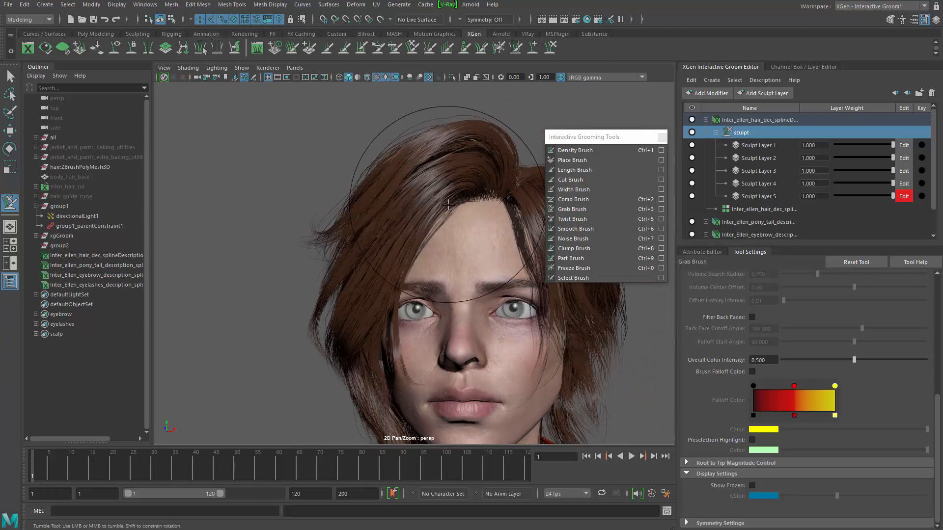
{"action": "right_click_drag", "start_coordinate": [436, 212], "coordinate": [325, 281], "text": "alt"}
{"action": "left_click_drag", "start_coordinate": [326, 281], "coordinate": [343, 288], "text": "alt"}
{"action": "right_click_drag", "start_coordinate": [325, 305], "coordinate": [270, 257], "text": "alt"}
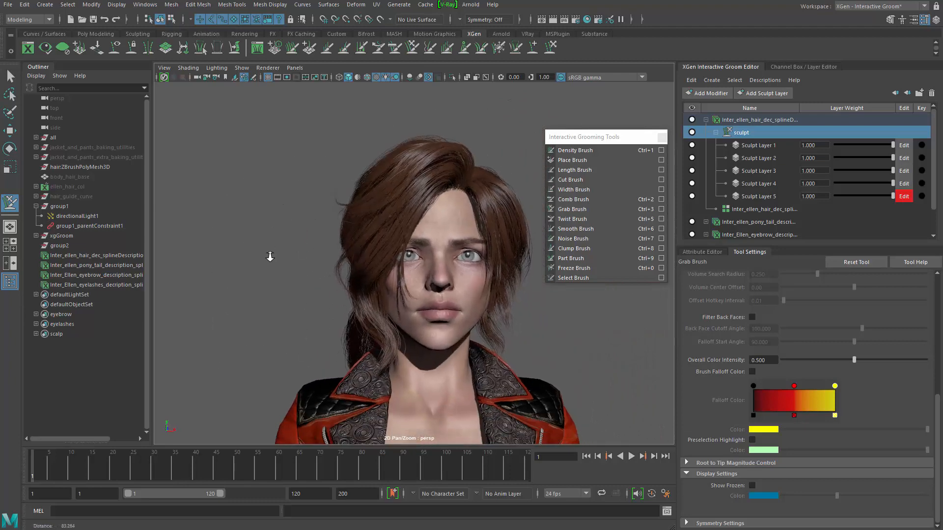
Step: Add a sixth sculpt layer to the main hair description's sculpt modifier
{"action": "left_click_drag", "start_coordinate": [270, 257], "coordinate": [278, 330], "text": "alt"}
{"action": "right_click_drag", "start_coordinate": [303, 304], "coordinate": [333, 349], "text": "alt"}
{"action": "mouse_move", "coordinate": [333, 349]}
{"action": "left_mouse_down", "text": "alt"}
{"action": "mouse_move", "coordinate": [370, 355]}
{"action": "mouse_move", "coordinate": [336, 356]}
{"action": "left_mouse_up", "text": "alt"}
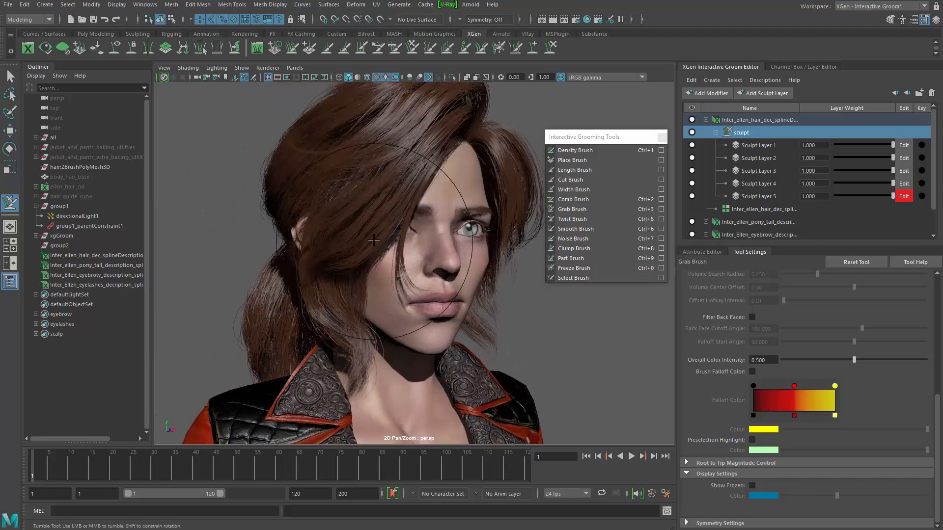
{"action": "right_click_drag", "start_coordinate": [374, 239], "coordinate": [372, 263]}
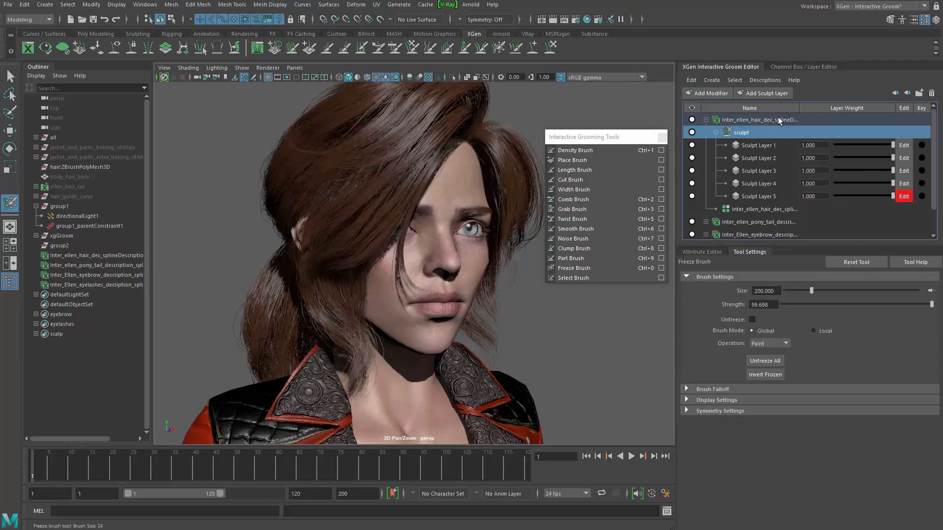
{"action": "left_click", "coordinate": [765, 93]}
Step: Freeze the lock sweeping from the fringe across the character's right temple with the Freeze Brush at size 45
{"action": "left_click_drag", "start_coordinate": [561, 305], "coordinate": [406, 260], "text": "alt"}
{"action": "right_click_drag", "start_coordinate": [405, 247], "coordinate": [401, 201]}
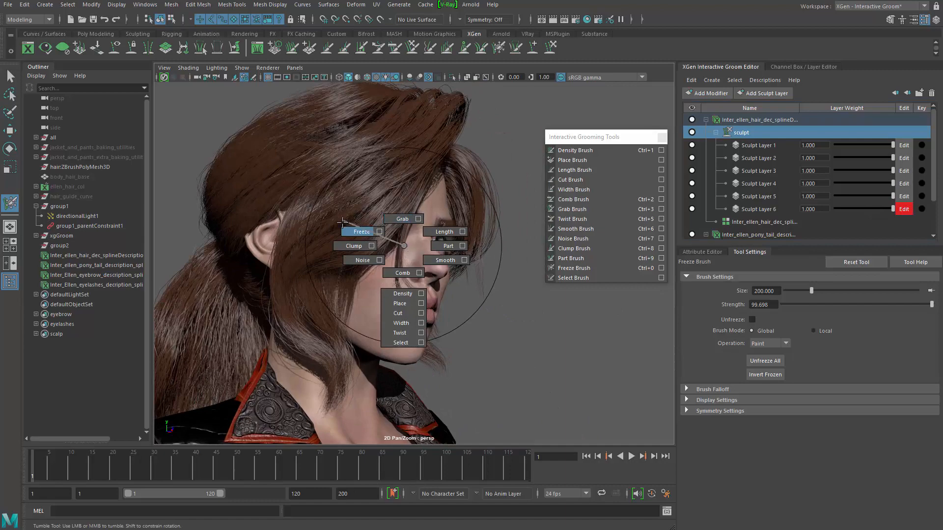
{"action": "right_click_drag", "start_coordinate": [342, 222], "coordinate": [343, 222]}
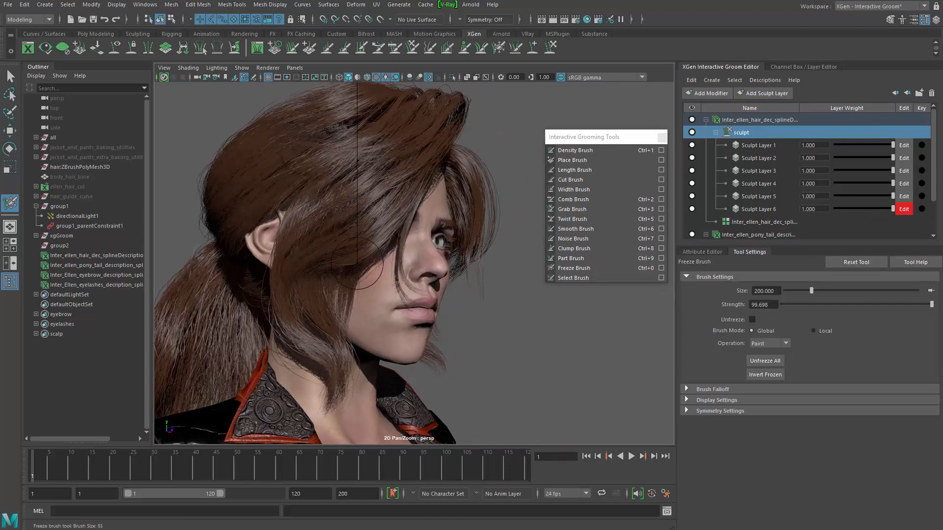
{"action": "mouse_move", "coordinate": [357, 263]}
{"action": "left_mouse_down", "text": "alt"}
{"action": "mouse_move", "coordinate": [375, 323]}
{"action": "mouse_move", "coordinate": [406, 326]}
{"action": "mouse_move", "coordinate": [460, 270]}
{"action": "mouse_move", "coordinate": [419, 251]}
{"action": "mouse_move", "coordinate": [364, 264]}
{"action": "left_mouse_up", "text": "alt"}
{"action": "left_click_drag", "start_coordinate": [308, 278], "coordinate": [285, 336]}
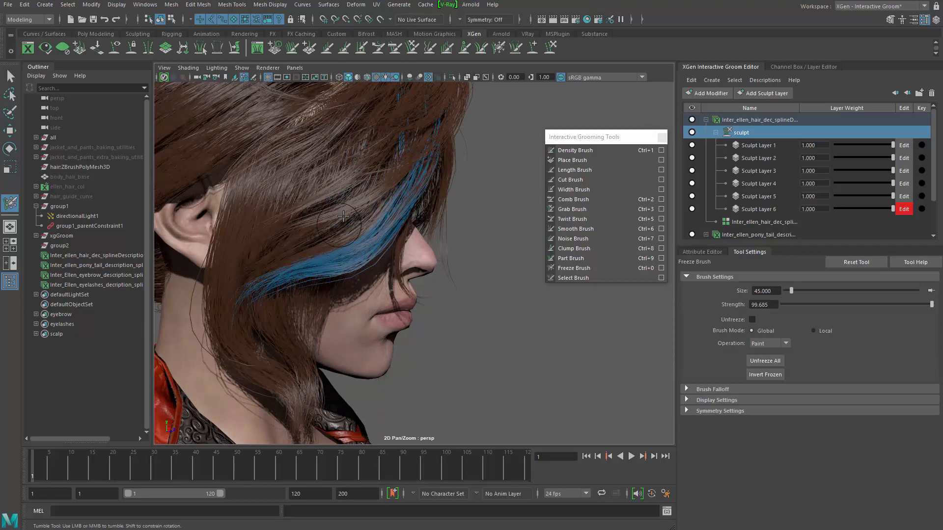
Step: Adjust the right-side hair around the frozen temple lock with the Grab Brush
{"action": "mouse_move", "coordinate": [336, 226]}
{"action": "left_mouse_down", "text": "alt"}
{"action": "mouse_move", "coordinate": [285, 216]}
{"action": "mouse_move", "coordinate": [447, 262]}
{"action": "left_mouse_up", "text": "alt"}
{"action": "right_click_drag", "start_coordinate": [450, 258], "coordinate": [403, 258], "text": "shift"}
{"action": "middle_click_drag", "start_coordinate": [278, 268], "coordinate": [360, 333], "text": "alt"}
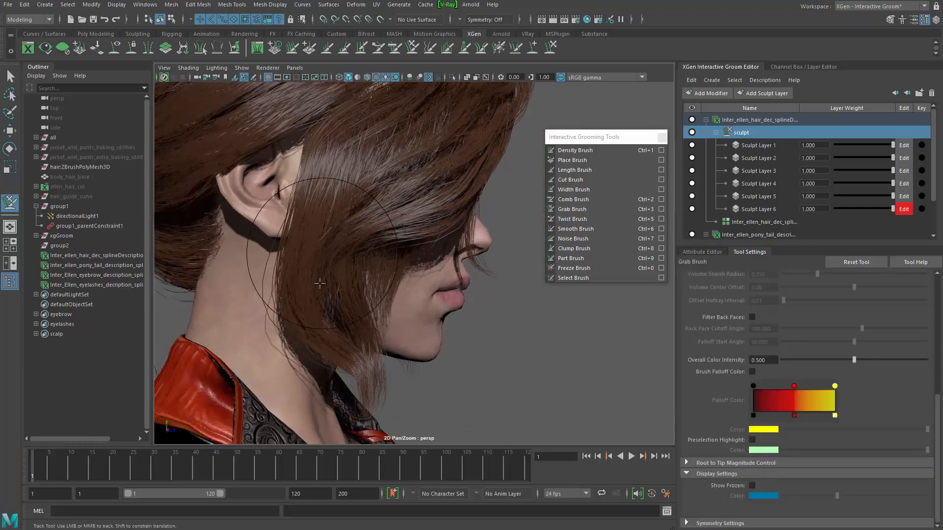
{"action": "left_click_drag", "start_coordinate": [360, 334], "coordinate": [405, 356], "text": "alt"}
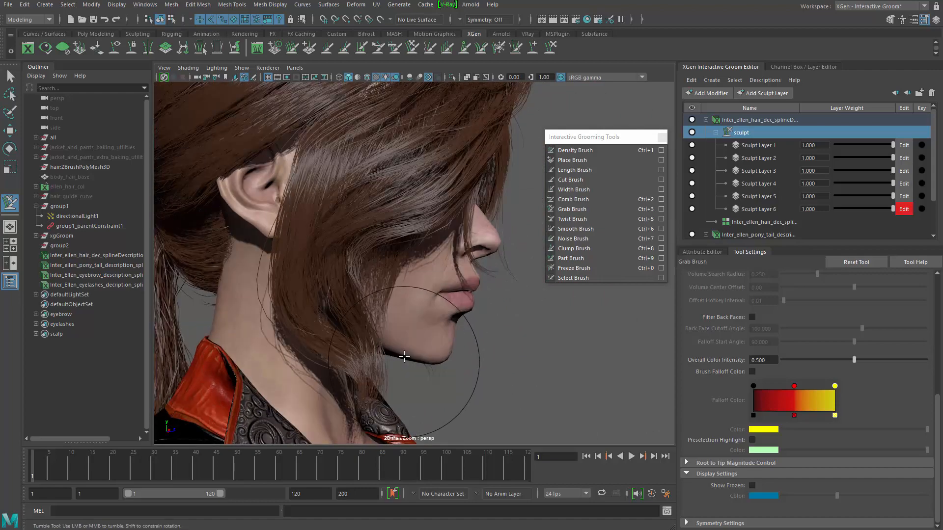
{"action": "right_click_drag", "start_coordinate": [439, 328], "coordinate": [344, 260], "text": "alt"}
{"action": "left_click_drag", "start_coordinate": [377, 309], "coordinate": [368, 324], "text": "alt"}
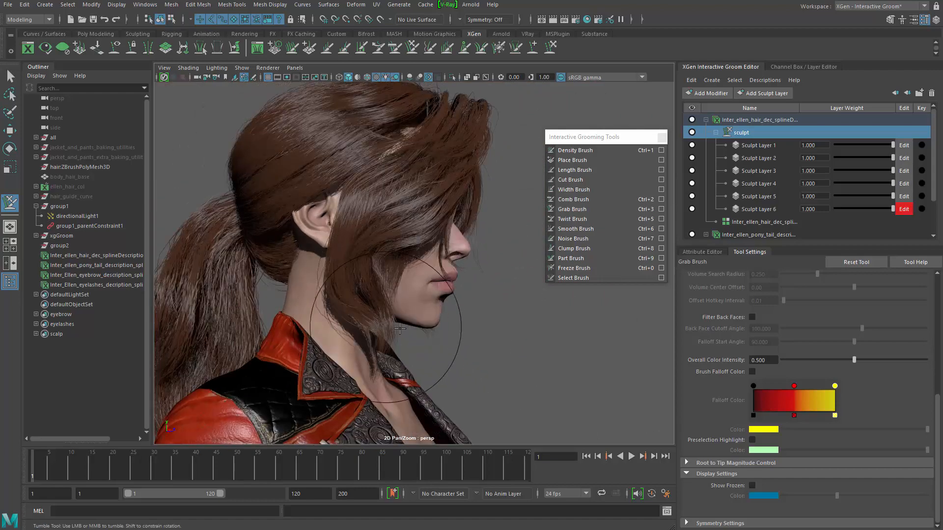
Step: Examine the right-side hair and ear area from the profile and from behind at varying distances
{"action": "left_click_drag", "start_coordinate": [439, 337], "coordinate": [436, 317], "text": "alt"}
{"action": "mouse_move", "coordinate": [412, 278]}
{"action": "left_mouse_down", "text": "alt"}
{"action": "mouse_move", "coordinate": [430, 282]}
{"action": "mouse_move", "coordinate": [399, 302]}
{"action": "mouse_move", "coordinate": [335, 310]}
{"action": "mouse_move", "coordinate": [400, 375]}
{"action": "mouse_move", "coordinate": [421, 284]}
{"action": "left_mouse_up", "text": "alt"}
{"action": "right_click_drag", "start_coordinate": [429, 271], "coordinate": [423, 307], "text": "alt"}
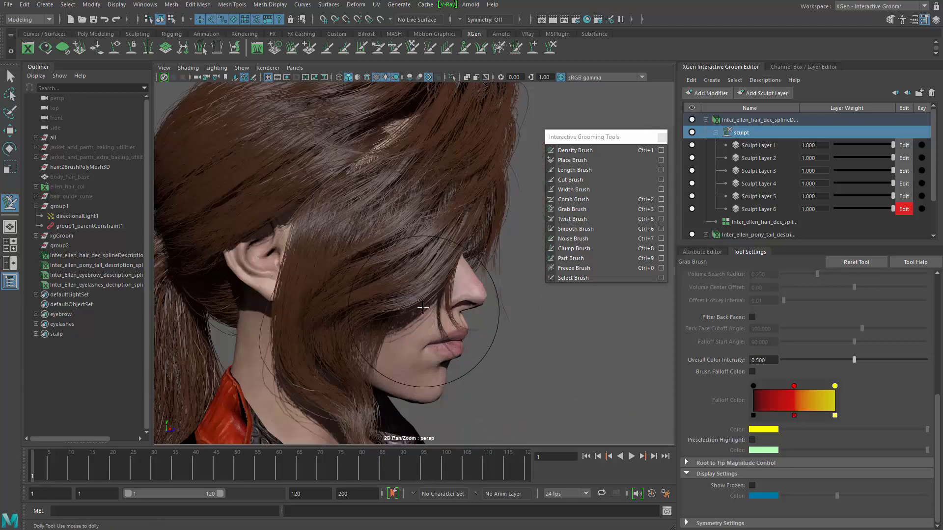
{"action": "right_click_drag", "start_coordinate": [344, 285], "coordinate": [317, 295], "text": "alt"}
{"action": "left_click_drag", "start_coordinate": [317, 294], "coordinate": [278, 322], "text": "alt"}
{"action": "middle_click_drag", "start_coordinate": [278, 322], "coordinate": [208, 295], "text": "alt"}
{"action": "right_click_drag", "start_coordinate": [209, 295], "coordinate": [322, 331], "text": "alt"}
{"action": "middle_click_drag", "start_coordinate": [323, 331], "coordinate": [384, 337], "text": "alt"}
{"action": "left_click_drag", "start_coordinate": [380, 319], "coordinate": [443, 244], "text": "alt"}
Step: Freeze the lock just in front of the right ear with the Freeze Brush at size 34 and add a seventh sculpt layer
{"action": "key", "text": "ctrl+0"}
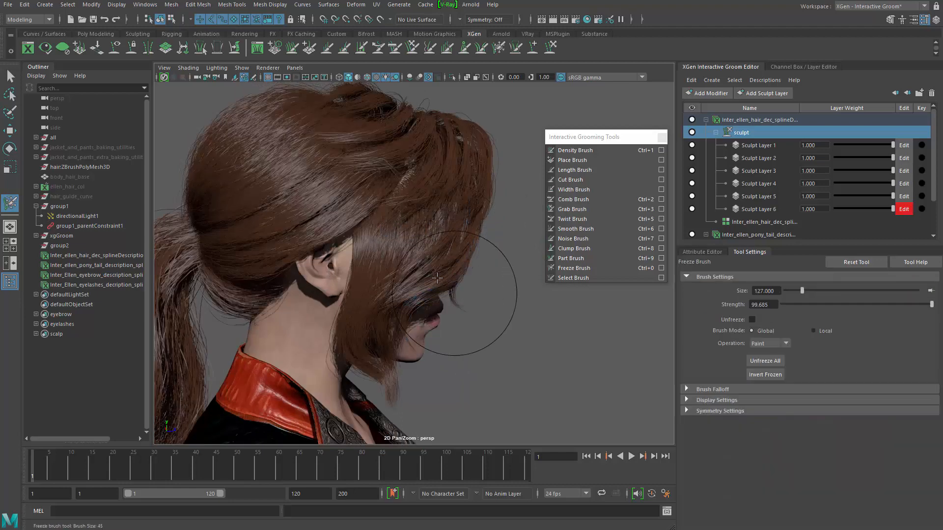
{"action": "mouse_move", "coordinate": [386, 272]}
{"action": "left_mouse_down", "text": "alt"}
{"action": "mouse_move", "coordinate": [399, 267]}
{"action": "mouse_move", "coordinate": [354, 295]}
{"action": "mouse_move", "coordinate": [398, 261]}
{"action": "mouse_move", "coordinate": [537, 271]}
{"action": "left_mouse_up", "text": "alt"}
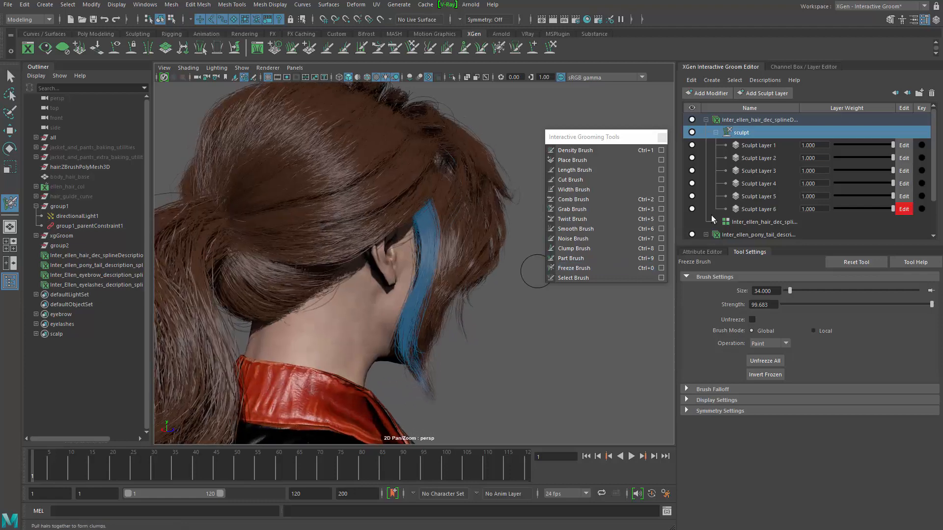
{"action": "left_click", "coordinate": [768, 95]}
{"action": "left_click", "coordinate": [905, 222]}
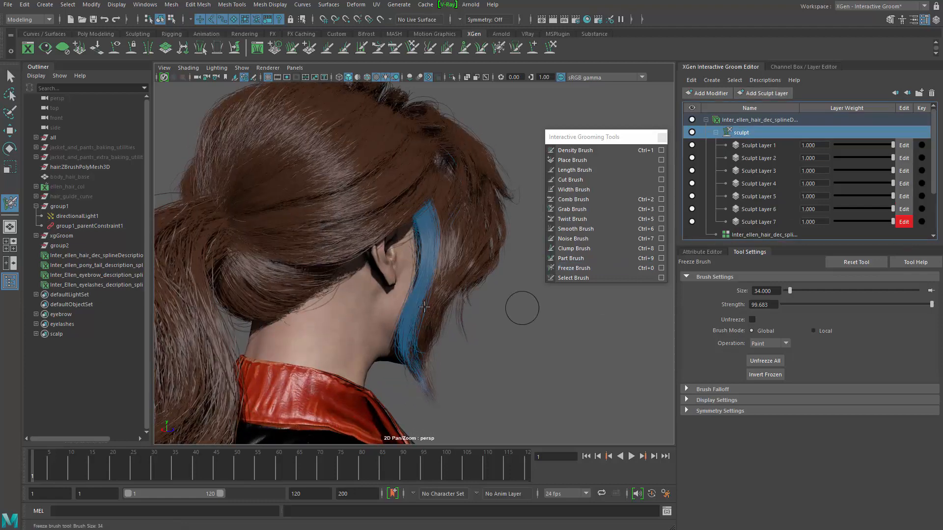
Step: Try to separate hair from the lock in front of the right ear with the Grab Brush
{"action": "mouse_move", "coordinate": [522, 307]}
{"action": "left_mouse_down", "text": "alt"}
{"action": "mouse_move", "coordinate": [457, 251]}
{"action": "mouse_move", "coordinate": [476, 307]}
{"action": "mouse_move", "coordinate": [484, 275]}
{"action": "mouse_move", "coordinate": [470, 251]}
{"action": "mouse_move", "coordinate": [411, 375]}
{"action": "mouse_move", "coordinate": [368, 379]}
{"action": "left_mouse_up", "text": "alt"}
{"action": "left_click", "coordinate": [456, 219]}
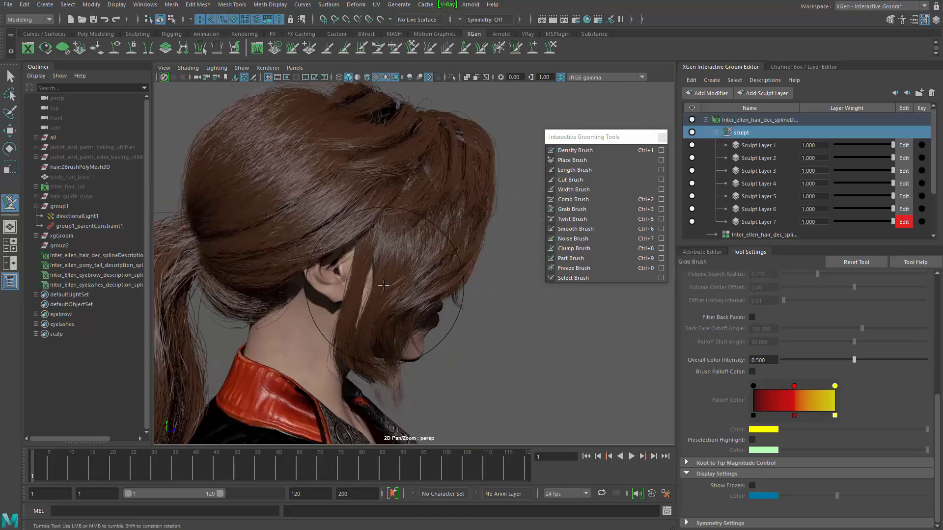
{"action": "key", "text": "b"}
{"action": "left_click_drag", "start_coordinate": [391, 300], "coordinate": [354, 299]}
{"action": "left_click_drag", "start_coordinate": [366, 301], "coordinate": [346, 299]}
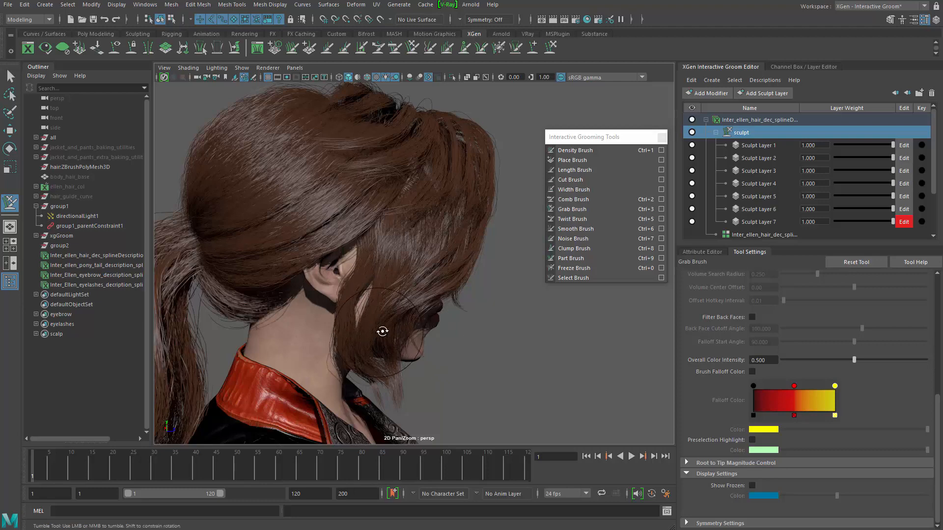
Step: Undo the latest Grab Brush strokes on the ear-side lock
{"action": "key", "text": "ctrl+z"}
{"action": "key", "text": "ctrl+z"}
{"action": "key", "text": "ctrl+z"}
{"action": "key", "text": "ctrl+z"}
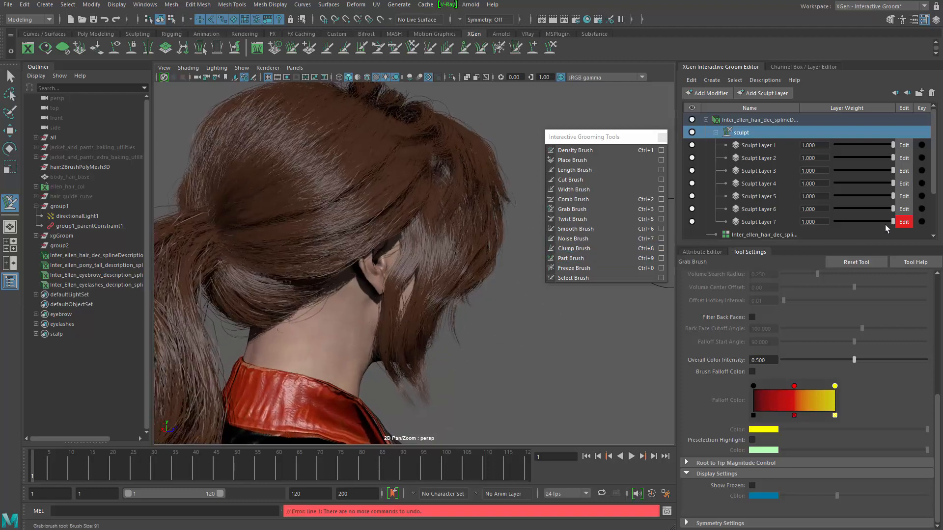
Step: Set Sculpt Layer 7's weight to 0, delete that layer and reselect the sculpt modifier
{"action": "left_click_drag", "start_coordinate": [890, 222], "coordinate": [795, 226]}
{"action": "left_click", "coordinate": [766, 224]}
{"action": "right_click", "coordinate": [778, 224]}
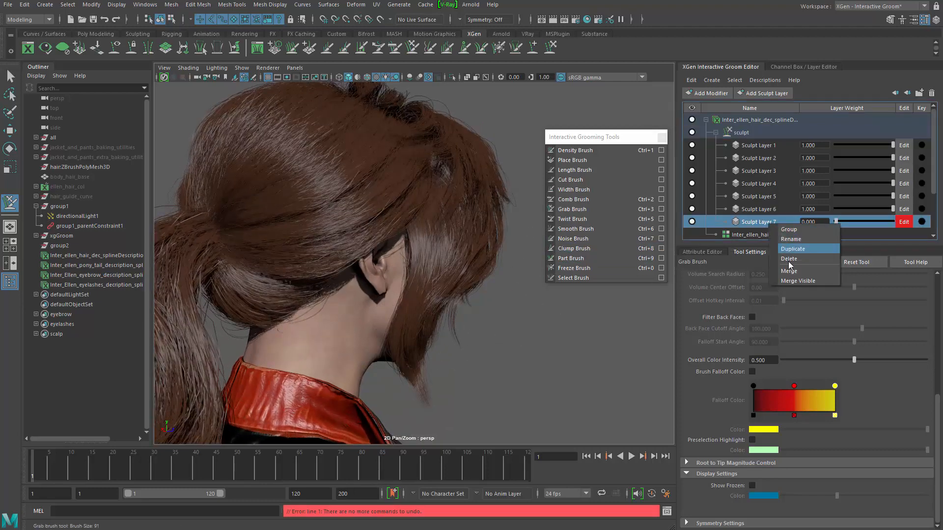
{"action": "left_click", "coordinate": [795, 262]}
{"action": "left_click", "coordinate": [768, 121]}
{"action": "left_click", "coordinate": [769, 131]}
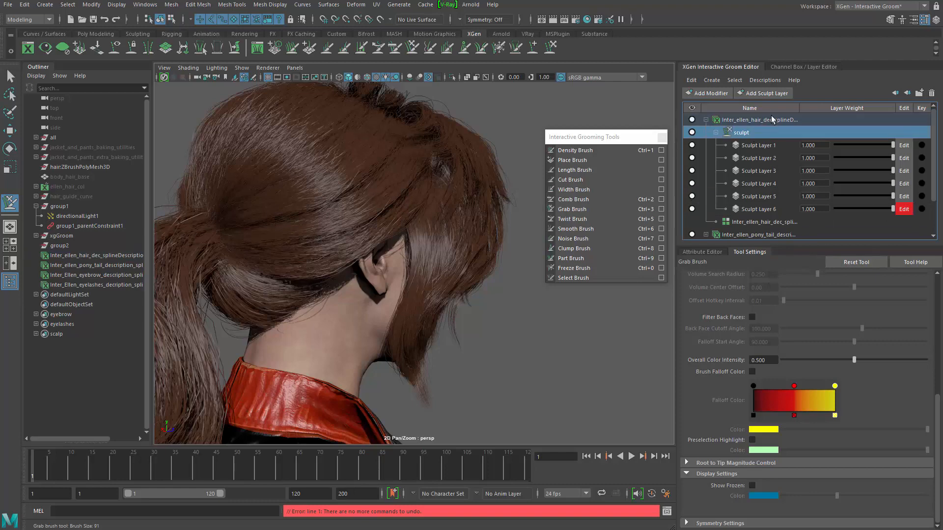
Step: Add a fresh sculpt layer and loosen the ends of the right ear-side lock with the Grab Brush
{"action": "left_click", "coordinate": [769, 94]}
{"action": "left_click_drag", "start_coordinate": [415, 311], "coordinate": [351, 292], "text": "alt"}
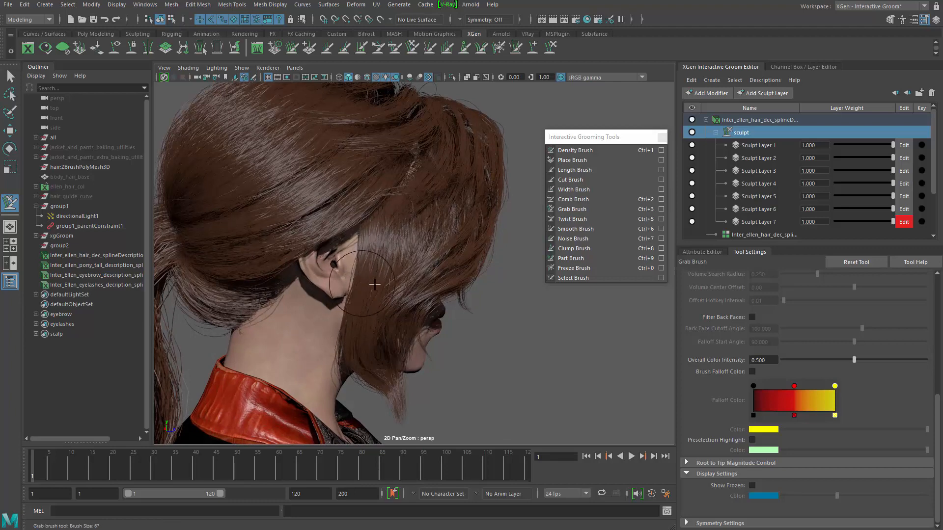
{"action": "mouse_move", "coordinate": [354, 299]}
{"action": "left_mouse_down", "text": "alt"}
{"action": "mouse_move", "coordinate": [378, 292]}
{"action": "mouse_move", "coordinate": [368, 297]}
{"action": "mouse_move", "coordinate": [373, 341]}
{"action": "left_mouse_up", "text": "alt"}
{"action": "key", "text": "b"}
{"action": "middle_click_drag", "start_coordinate": [339, 370], "coordinate": [415, 364], "text": "alt"}
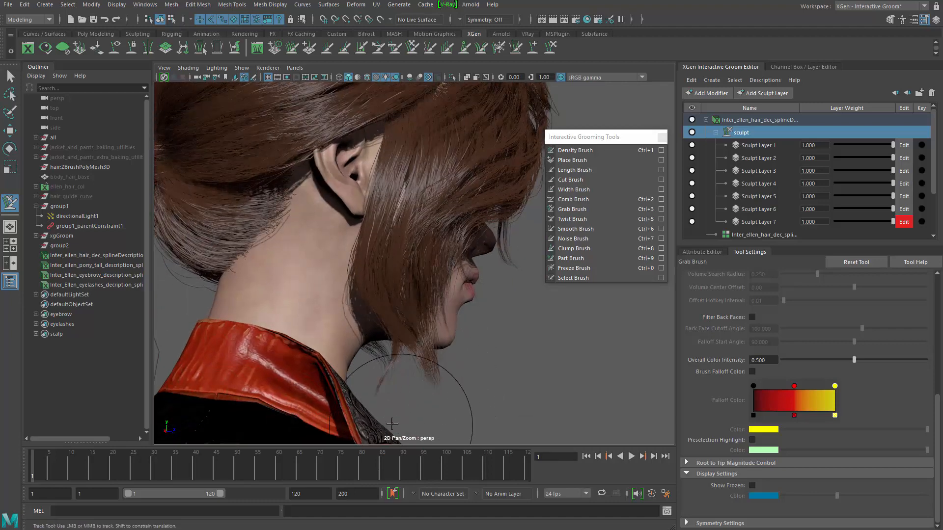
{"action": "mouse_move", "coordinate": [390, 366]}
{"action": "left_mouse_down", "text": "alt"}
{"action": "mouse_move", "coordinate": [374, 269]}
{"action": "mouse_move", "coordinate": [499, 226]}
{"action": "left_mouse_up", "text": "alt"}
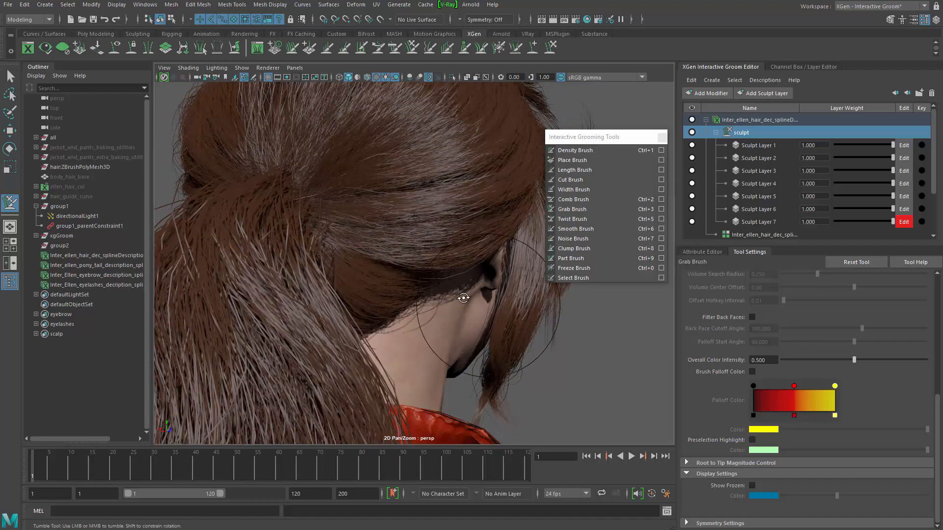
Step: Examine the loosened side hair from behind, from the front at bust distance and close to the right ear
{"action": "mouse_move", "coordinate": [489, 305]}
{"action": "left_mouse_down", "text": "alt"}
{"action": "mouse_move", "coordinate": [304, 320]}
{"action": "mouse_move", "coordinate": [320, 334]}
{"action": "mouse_move", "coordinate": [319, 316]}
{"action": "left_mouse_up", "text": "alt"}
{"action": "right_click_drag", "start_coordinate": [318, 355], "coordinate": [257, 340], "text": "alt"}
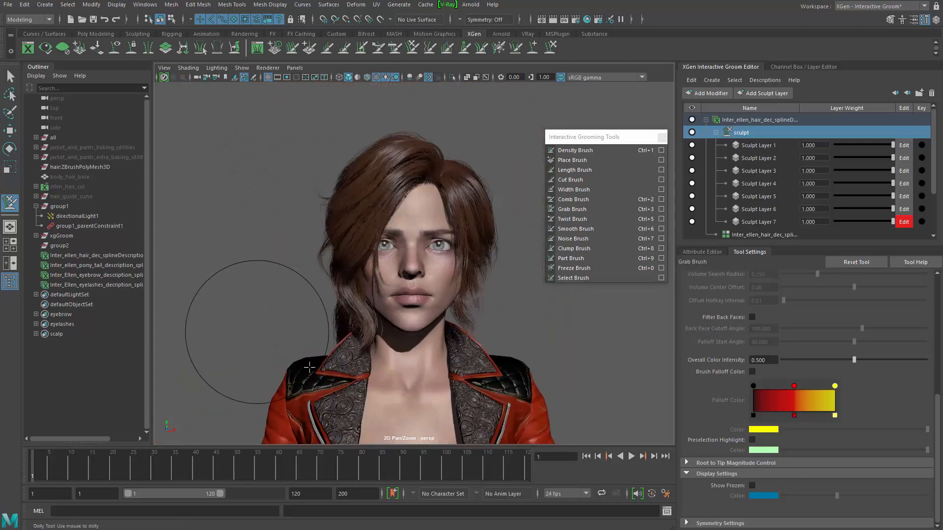
{"action": "left_click_drag", "start_coordinate": [322, 367], "coordinate": [448, 364], "text": "alt"}
{"action": "right_click_drag", "start_coordinate": [448, 364], "coordinate": [504, 317], "text": "alt"}
{"action": "left_click_drag", "start_coordinate": [507, 302], "coordinate": [429, 304], "text": "alt"}
{"action": "key", "text": "b"}
{"action": "mouse_move", "coordinate": [454, 345]}
{"action": "left_mouse_down", "text": "alt"}
{"action": "mouse_move", "coordinate": [467, 342]}
{"action": "mouse_move", "coordinate": [414, 342]}
{"action": "left_mouse_up", "text": "alt"}
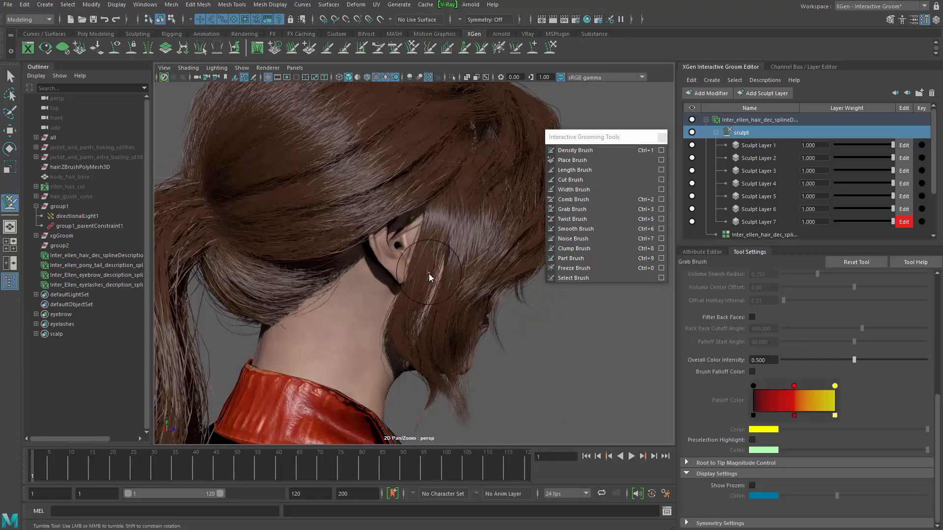
Step: Freeze a narrow lock in front of the right ear with the Freeze Brush at size 34
{"action": "right_click_drag", "start_coordinate": [428, 273], "coordinate": [393, 259], "text": "shift"}
{"action": "mouse_move", "coordinate": [441, 281]}
{"action": "left_mouse_down", "text": "alt"}
{"action": "mouse_move", "coordinate": [388, 267]}
{"action": "mouse_move", "coordinate": [413, 271]}
{"action": "mouse_move", "coordinate": [435, 292]}
{"action": "left_mouse_up", "text": "alt"}
{"action": "key", "text": "b"}
{"action": "key", "text": "ctrl+z"}
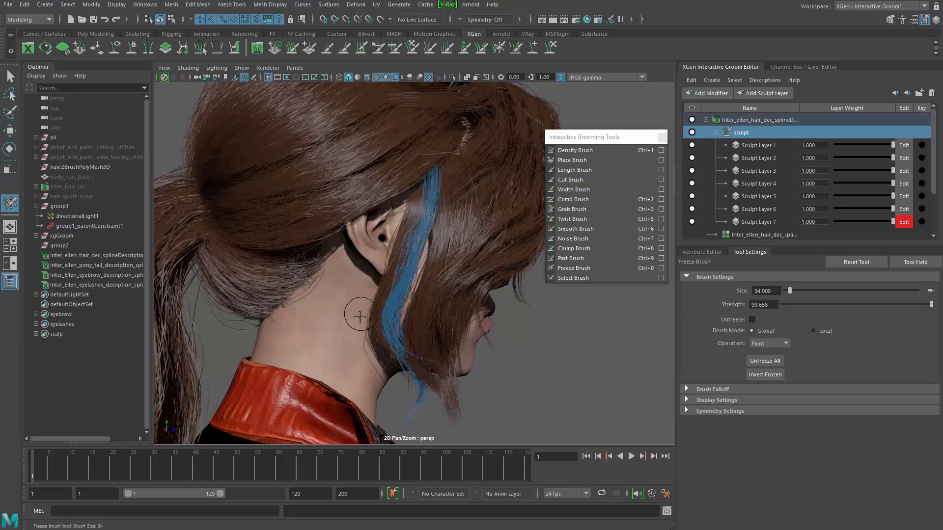
Step: Close the gap beside the narrow ear-side lock and arrange its ends with the Grab Brush, enlarged to size 119
{"action": "right_click_drag", "start_coordinate": [417, 252], "coordinate": [392, 269], "text": "shift"}
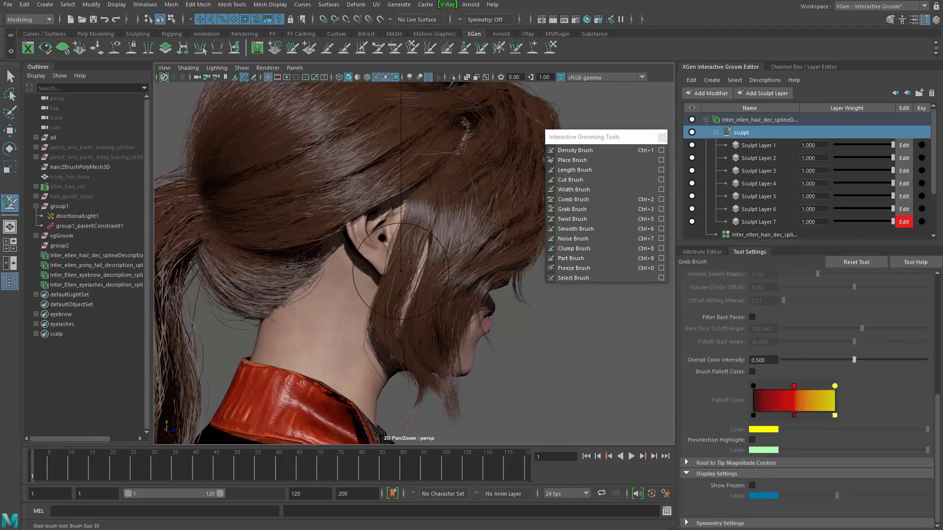
{"action": "left_click_drag", "start_coordinate": [429, 253], "coordinate": [402, 273]}
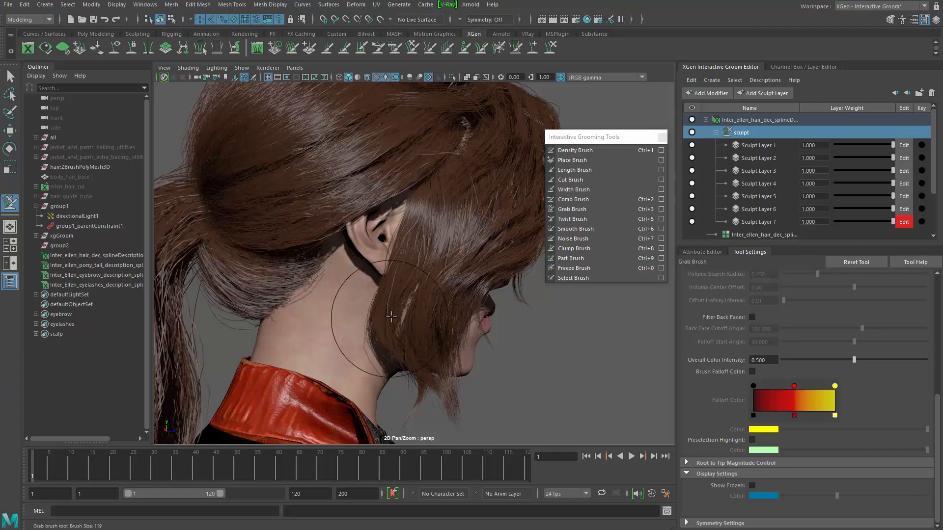
{"action": "left_click_drag", "start_coordinate": [392, 316], "coordinate": [389, 327], "text": "alt"}
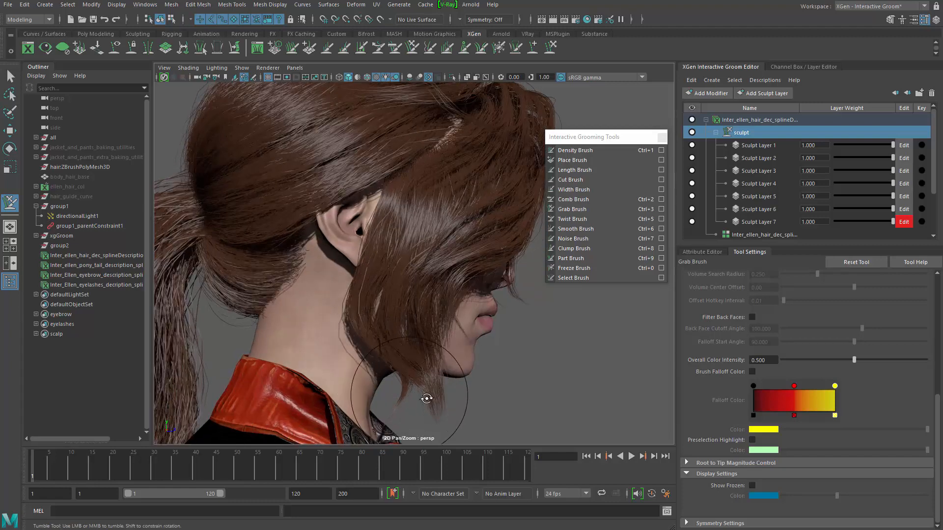
{"action": "left_click_drag", "start_coordinate": [426, 399], "coordinate": [444, 394], "text": "alt"}
{"action": "left_click_drag", "start_coordinate": [443, 430], "coordinate": [395, 423], "text": "alt"}
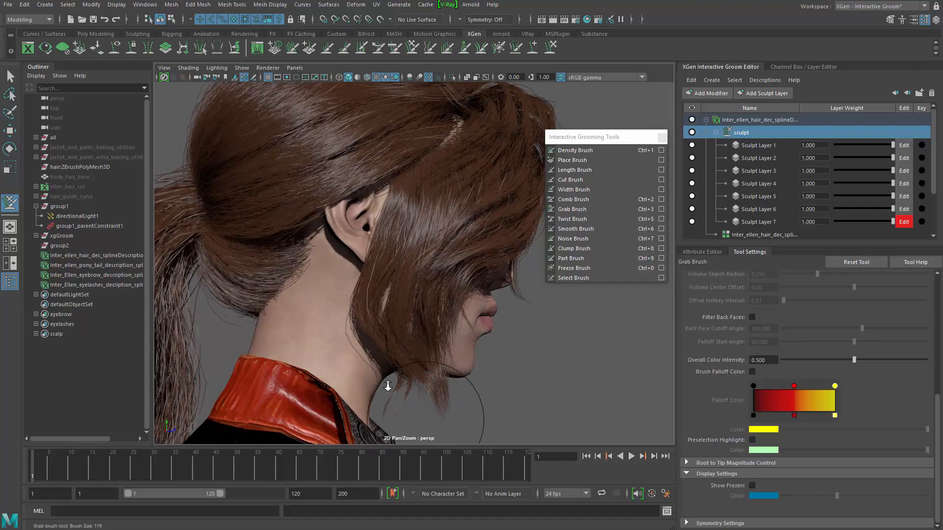
Step: Check the hairstyle from the front and left side, and add an eighth sculpt layer as the active edit layer
{"action": "left_click_drag", "start_coordinate": [388, 387], "coordinate": [471, 324], "text": "alt"}
{"action": "right_click_drag", "start_coordinate": [472, 324], "coordinate": [207, 306], "text": "alt"}
{"action": "left_click_drag", "start_coordinate": [323, 368], "coordinate": [367, 364], "text": "alt"}
{"action": "right_click_drag", "start_coordinate": [367, 363], "coordinate": [496, 369], "text": "alt"}
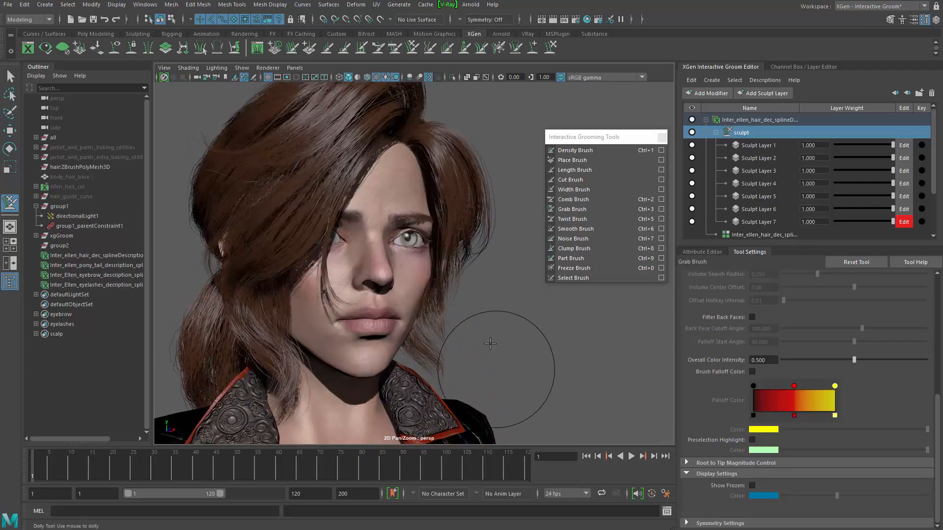
{"action": "mouse_move", "coordinate": [490, 344]}
{"action": "left_mouse_down", "text": "alt"}
{"action": "mouse_move", "coordinate": [391, 317]}
{"action": "mouse_move", "coordinate": [432, 312]}
{"action": "left_mouse_up", "text": "alt"}
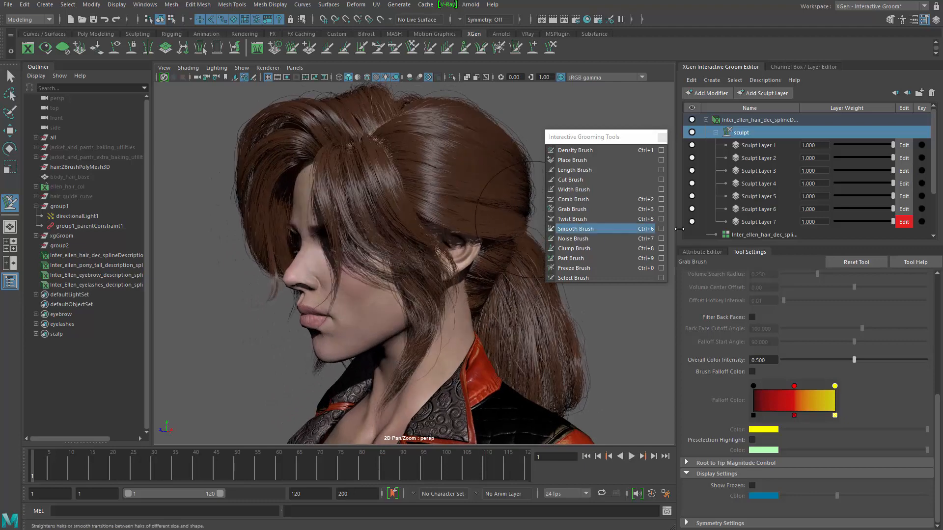
{"action": "left_click", "coordinate": [780, 93]}
{"action": "left_click", "coordinate": [910, 234]}
{"action": "left_click_drag", "start_coordinate": [226, 281], "coordinate": [234, 283], "text": "alt"}
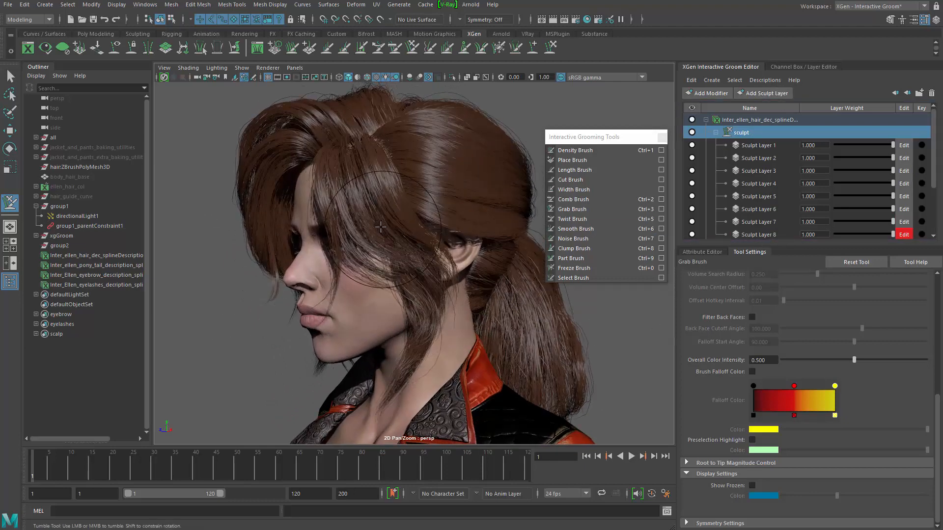
Step: Freeze the lock falling from the parting over the left temple toward the ear with the Freeze Brush at size 70
{"action": "right_click", "coordinate": [383, 225]}
{"action": "left_click_drag", "start_coordinate": [363, 244], "coordinate": [372, 274]}
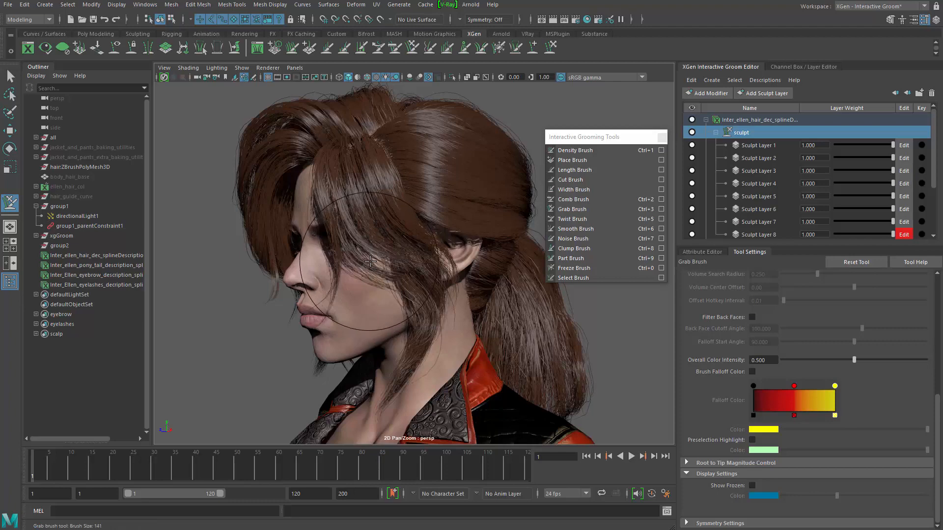
{"action": "right_click_drag", "start_coordinate": [372, 246], "coordinate": [379, 211]}
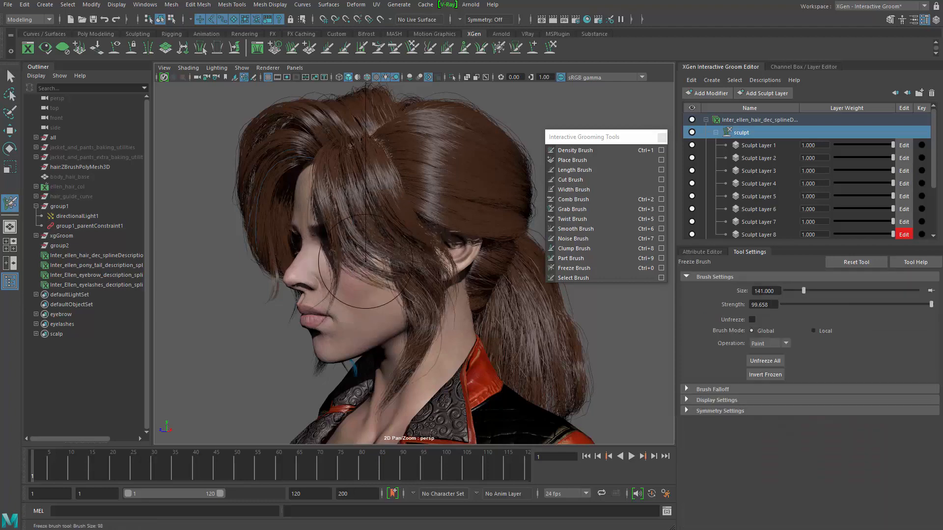
{"action": "left_click_drag", "start_coordinate": [242, 271], "coordinate": [284, 307], "text": "alt"}
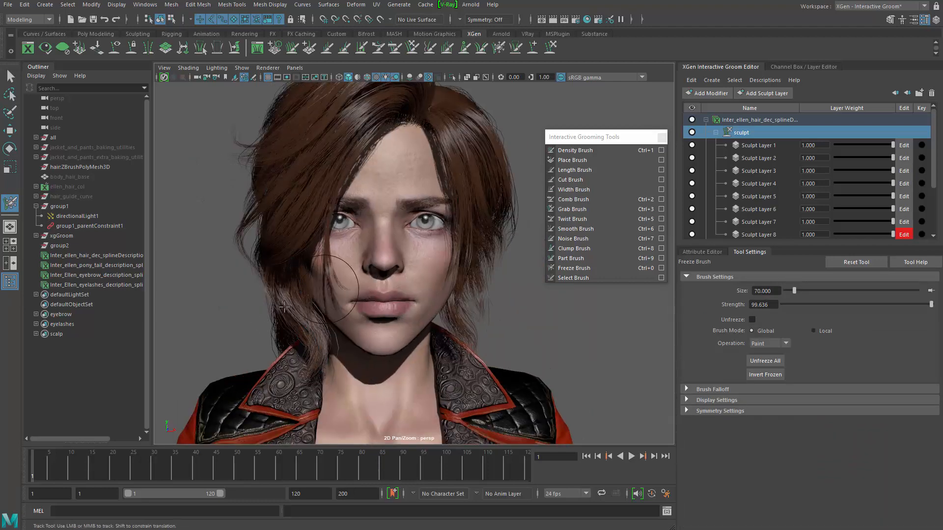
{"action": "right_click_drag", "start_coordinate": [329, 290], "coordinate": [290, 236], "text": "alt"}
{"action": "left_click_drag", "start_coordinate": [290, 237], "coordinate": [330, 192], "text": "alt"}
{"action": "left_click_drag", "start_coordinate": [379, 272], "coordinate": [333, 270], "text": "alt"}
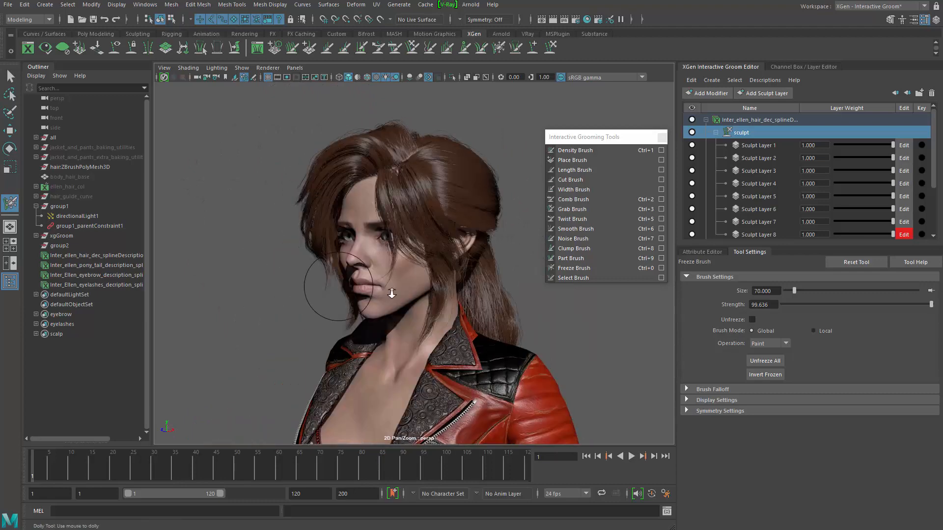
{"action": "right_click_drag", "start_coordinate": [391, 293], "coordinate": [459, 293], "text": "alt"}
{"action": "left_click_drag", "start_coordinate": [459, 293], "coordinate": [402, 294], "text": "alt"}
{"action": "middle_click_drag", "start_coordinate": [399, 210], "coordinate": [431, 253], "text": "alt"}
{"action": "left_click_drag", "start_coordinate": [436, 256], "coordinate": [382, 280]}
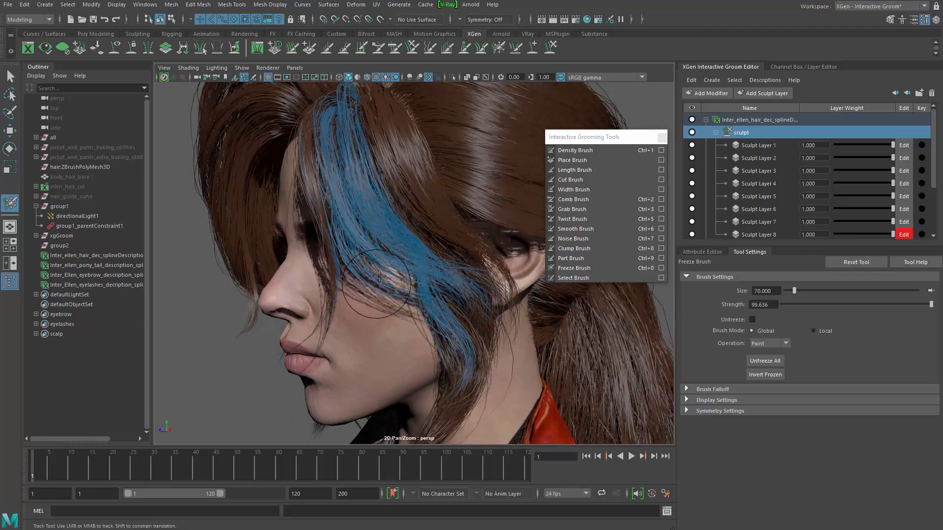
Step: Trim the frozen area to the lock from the parting over the left temple with the Freeze Brush at size 58
{"action": "right_click_drag", "start_coordinate": [365, 282], "coordinate": [346, 280], "text": "alt"}
{"action": "mouse_move", "coordinate": [346, 280]}
{"action": "left_mouse_down", "text": "alt"}
{"action": "mouse_move", "coordinate": [376, 282]}
{"action": "mouse_move", "coordinate": [360, 313]}
{"action": "left_mouse_up", "text": "alt"}
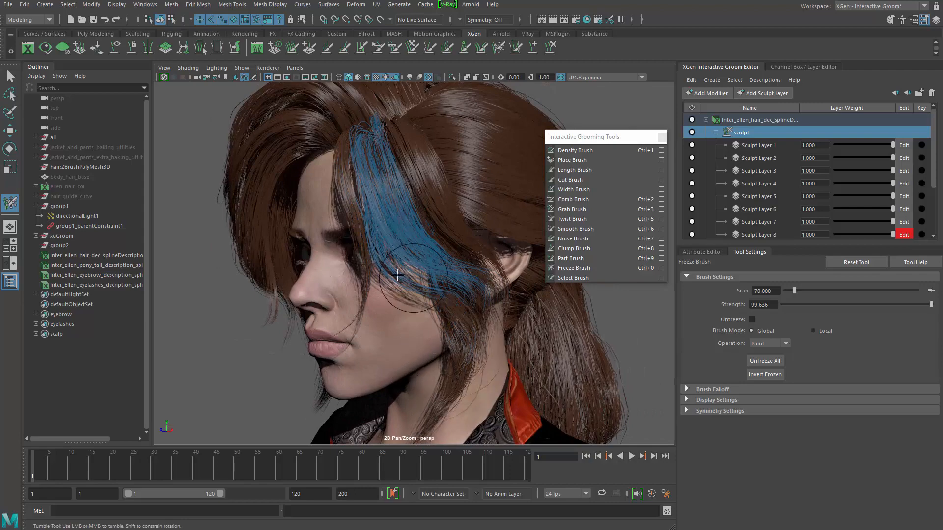
{"action": "mouse_move", "coordinate": [398, 275]}
{"action": "left_mouse_down", "text": "alt"}
{"action": "mouse_move", "coordinate": [392, 343]}
{"action": "mouse_move", "coordinate": [430, 353]}
{"action": "mouse_move", "coordinate": [371, 364]}
{"action": "mouse_move", "coordinate": [405, 356]}
{"action": "mouse_move", "coordinate": [409, 344]}
{"action": "left_mouse_up", "text": "alt"}
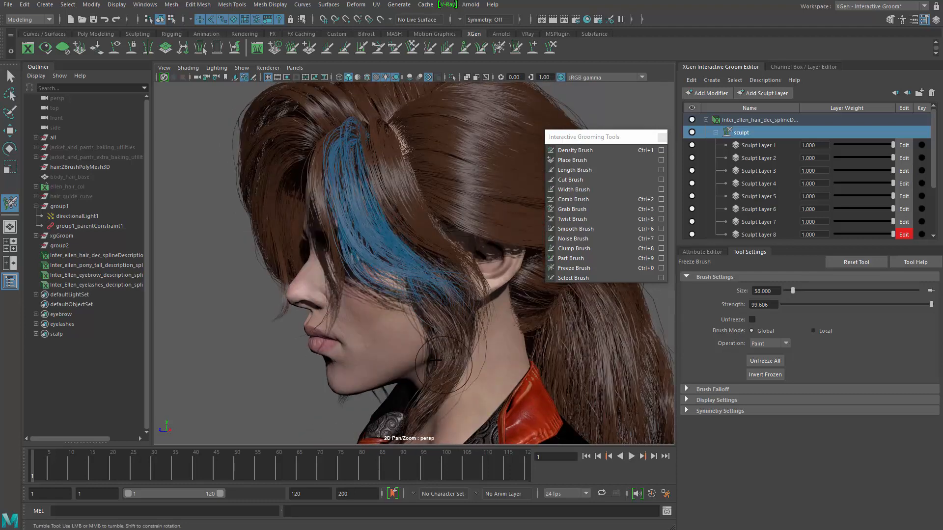
{"action": "right_click_drag", "start_coordinate": [417, 351], "coordinate": [377, 357], "text": "alt"}
{"action": "left_click_drag", "start_coordinate": [377, 358], "coordinate": [471, 343], "text": "alt"}
{"action": "mouse_move", "coordinate": [472, 343]}
{"action": "right_mouse_down", "text": "alt"}
{"action": "mouse_move", "coordinate": [464, 341]}
{"action": "mouse_move", "coordinate": [481, 339]}
{"action": "right_mouse_up", "text": "alt"}
Step: Loosen and reshape the frozen lock over the left cheek with the Grab Brush
{"action": "right_click_drag", "start_coordinate": [485, 235], "coordinate": [472, 183], "text": "shift"}
{"action": "left_click_drag", "start_coordinate": [438, 282], "coordinate": [374, 296], "text": "alt"}
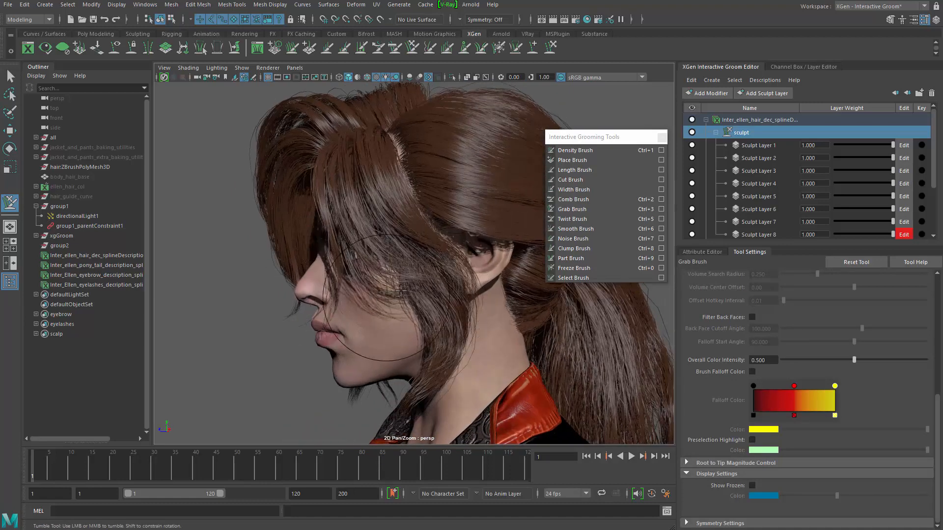
{"action": "left_click_drag", "start_coordinate": [426, 301], "coordinate": [371, 335], "text": "alt"}
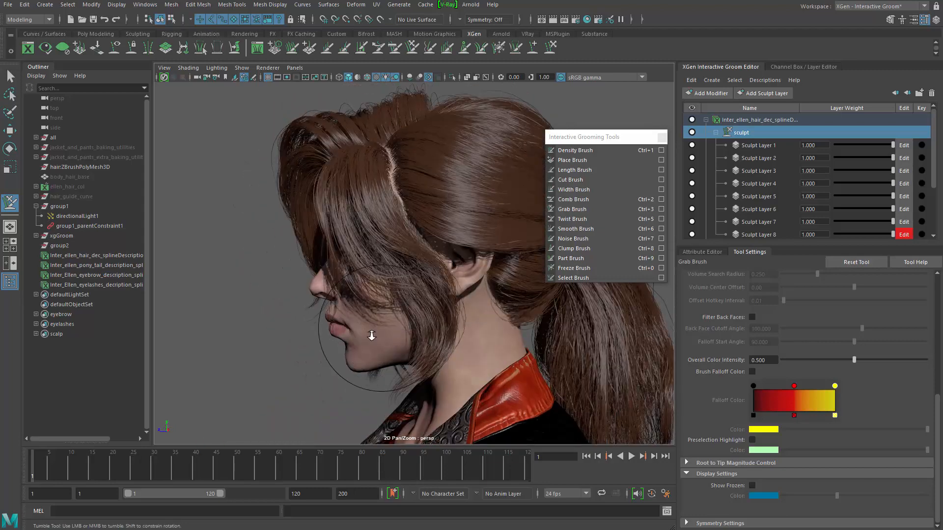
Step: Examine the reshaped hairstyle from the front, back and both sides, looking at the scalp gap along the parting
{"action": "right_click_drag", "start_coordinate": [370, 335], "coordinate": [226, 338], "text": "alt"}
{"action": "left_click_drag", "start_coordinate": [278, 363], "coordinate": [366, 363], "text": "alt"}
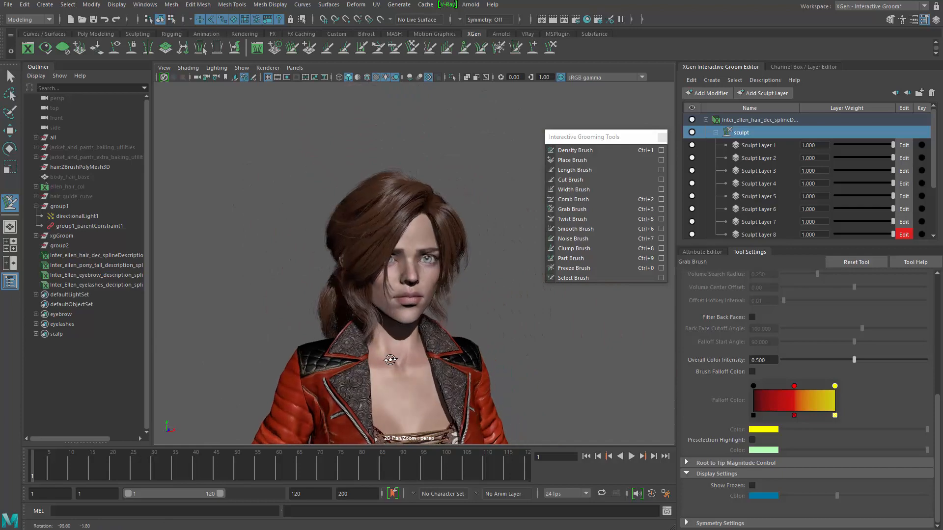
{"action": "right_click_drag", "start_coordinate": [432, 369], "coordinate": [462, 377], "text": "alt"}
{"action": "left_click_drag", "start_coordinate": [462, 377], "coordinate": [391, 326], "text": "alt"}
{"action": "right_click_drag", "start_coordinate": [391, 326], "coordinate": [353, 376], "text": "alt"}
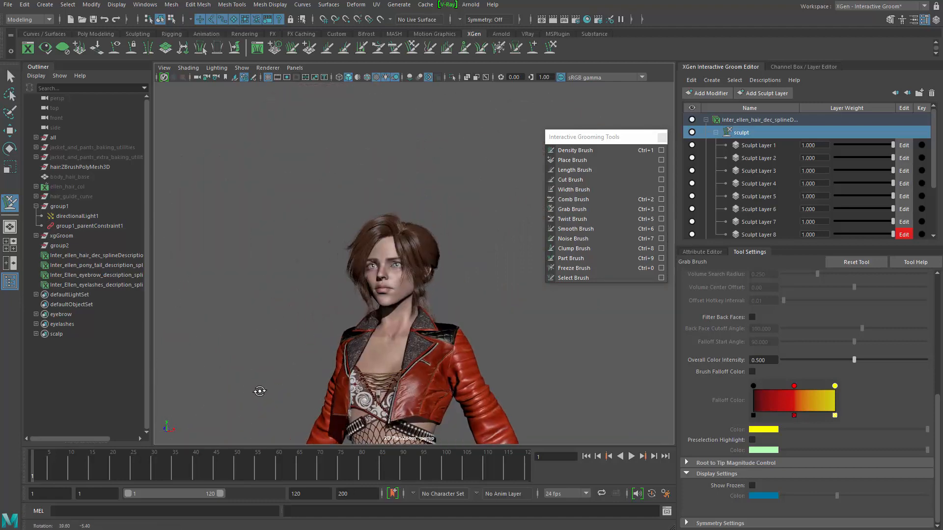
{"action": "left_click_drag", "start_coordinate": [405, 397], "coordinate": [376, 357], "text": "alt"}
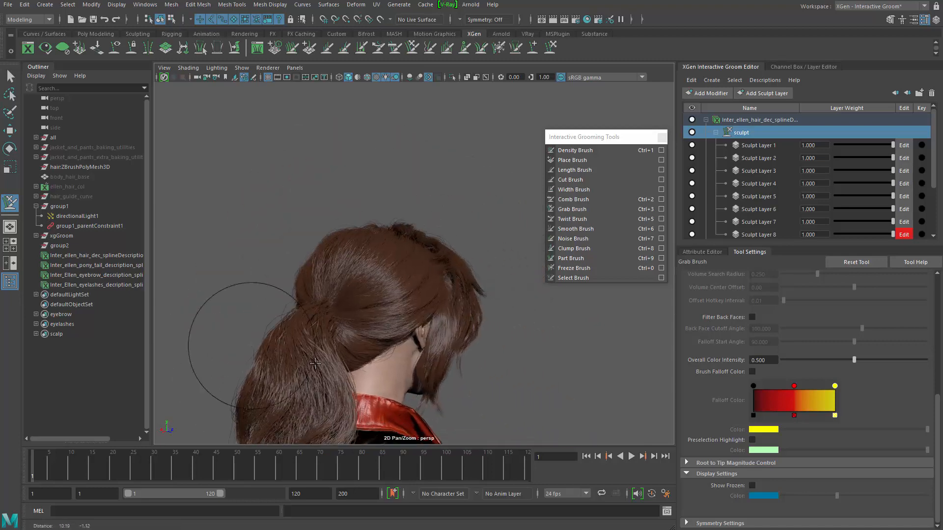
{"action": "right_click_drag", "start_coordinate": [336, 386], "coordinate": [330, 305], "text": "alt"}
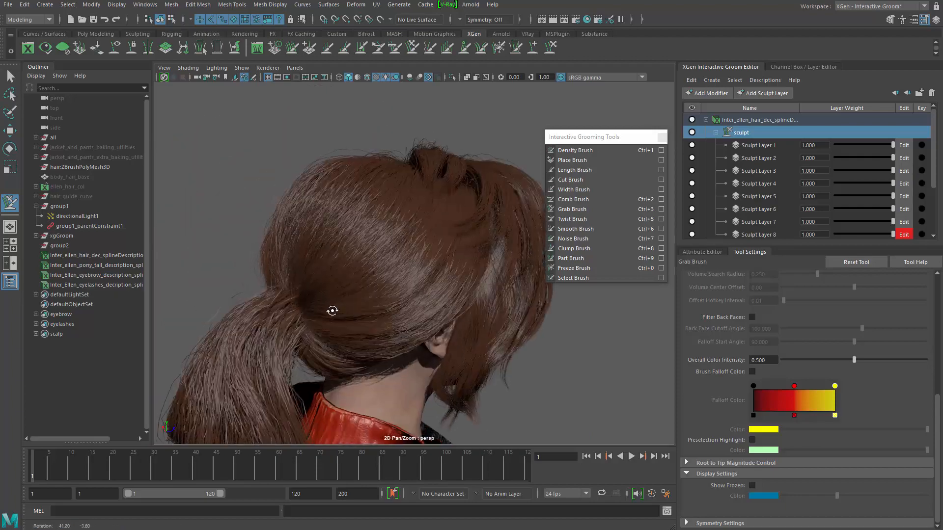
{"action": "left_click_drag", "start_coordinate": [331, 306], "coordinate": [382, 304], "text": "alt"}
{"action": "right_click_drag", "start_coordinate": [382, 303], "coordinate": [392, 308], "text": "alt"}
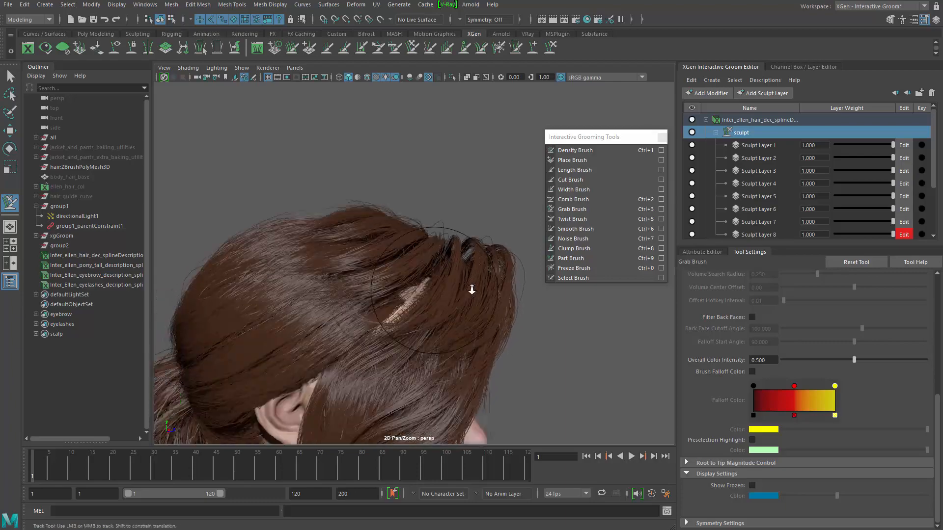
{"action": "left_click_drag", "start_coordinate": [472, 290], "coordinate": [402, 346], "text": "alt"}
{"action": "left_click_drag", "start_coordinate": [419, 350], "coordinate": [423, 324], "text": "alt"}
{"action": "right_click_drag", "start_coordinate": [423, 314], "coordinate": [373, 337], "text": "alt"}
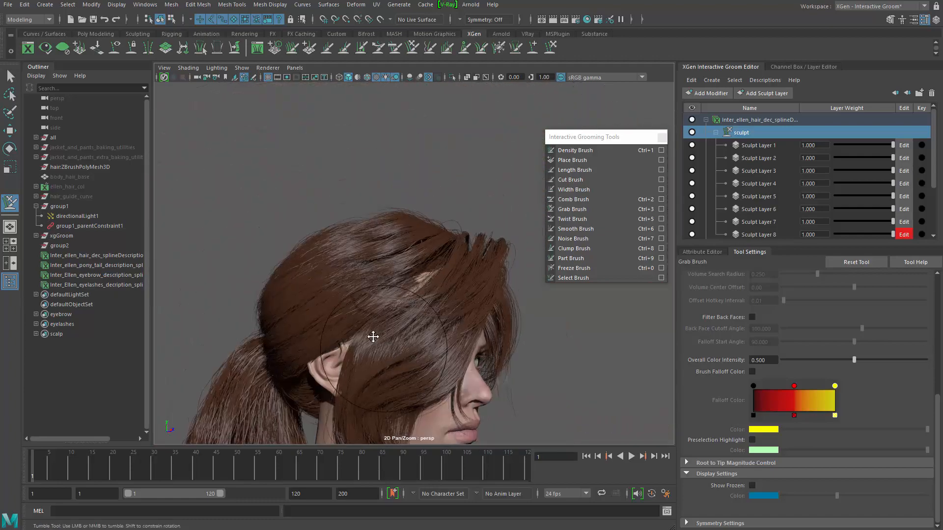
{"action": "left_click_drag", "start_coordinate": [373, 337], "coordinate": [403, 305], "text": "alt"}
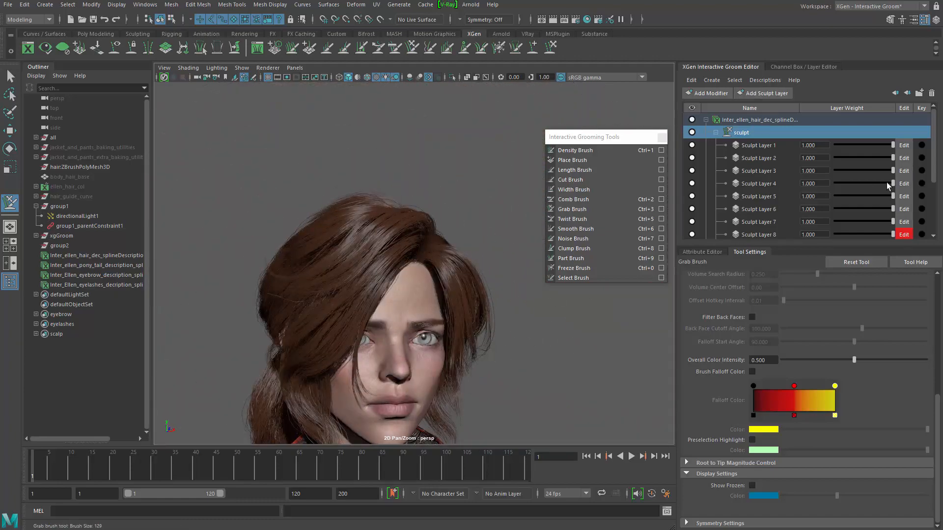
Step: Add a ninth sculpt layer as the active edit layer and focus on the exposed scalp beside the parting
{"action": "scroll", "coordinate": [923, 168], "scroll_direction": "down", "scroll_amount": 3}
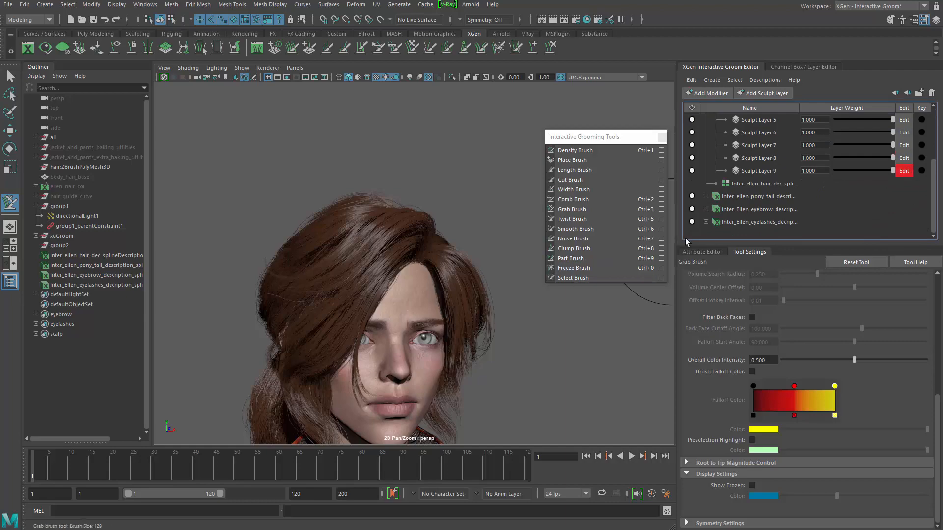
{"action": "left_click_drag", "start_coordinate": [491, 266], "coordinate": [452, 278], "text": "alt"}
{"action": "right_click_drag", "start_coordinate": [452, 278], "coordinate": [373, 231], "text": "alt"}
{"action": "left_click_drag", "start_coordinate": [373, 231], "coordinate": [305, 248], "text": "alt"}
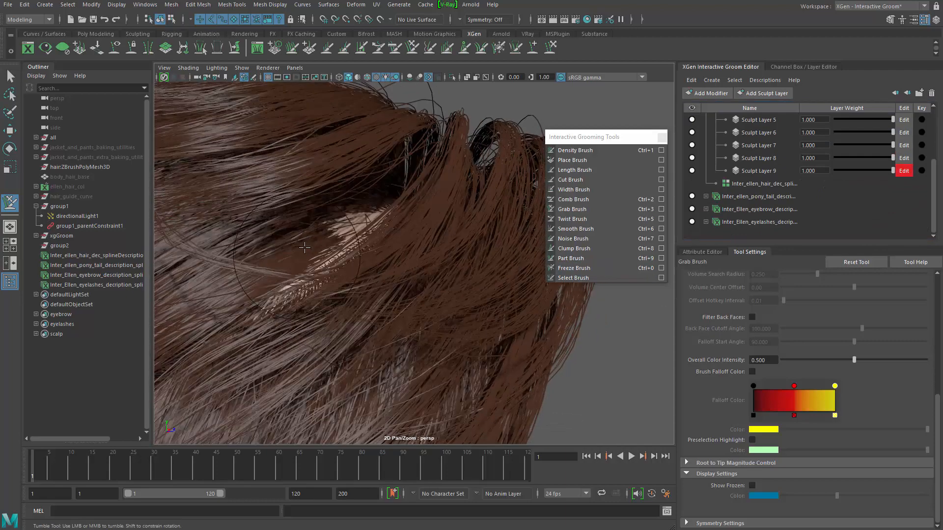
{"action": "right_click_drag", "start_coordinate": [332, 248], "coordinate": [312, 268], "text": "alt"}
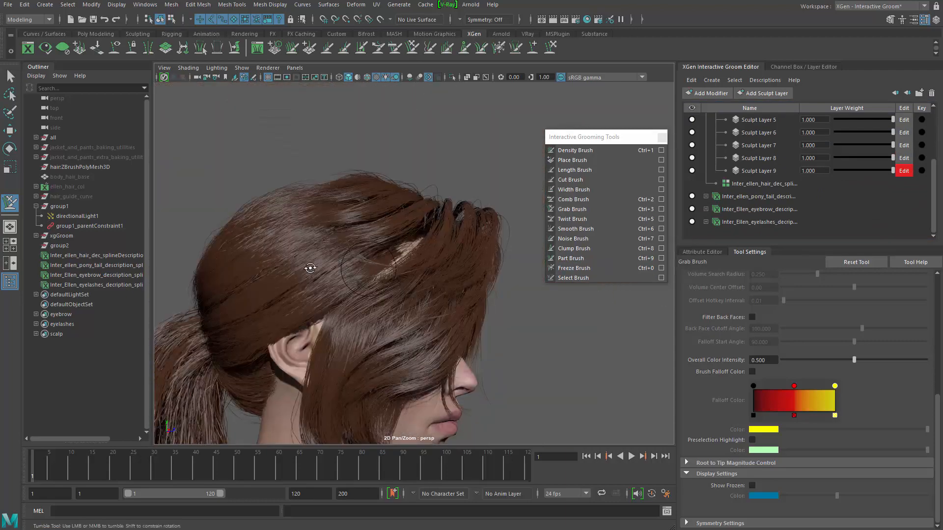
Step: Freeze the strip of hair running back from the exposed scalp at the parting with the Freeze Brush at size 56
{"action": "mouse_move", "coordinate": [311, 267]}
{"action": "left_mouse_down", "text": "alt"}
{"action": "mouse_move", "coordinate": [326, 276]}
{"action": "mouse_move", "coordinate": [374, 246]}
{"action": "mouse_move", "coordinate": [385, 295]}
{"action": "left_mouse_up", "text": "alt"}
{"action": "left_click", "coordinate": [327, 233]}
{"action": "left_click_drag", "start_coordinate": [355, 326], "coordinate": [516, 284], "text": "alt"}
{"action": "middle_click_drag", "start_coordinate": [499, 283], "coordinate": [373, 398], "text": "alt"}
{"action": "mouse_move", "coordinate": [373, 398]}
{"action": "right_mouse_down", "text": "alt"}
{"action": "mouse_move", "coordinate": [424, 322]}
{"action": "mouse_move", "coordinate": [395, 284]}
{"action": "right_mouse_up", "text": "alt"}
{"action": "left_click_drag", "start_coordinate": [364, 268], "coordinate": [403, 247]}
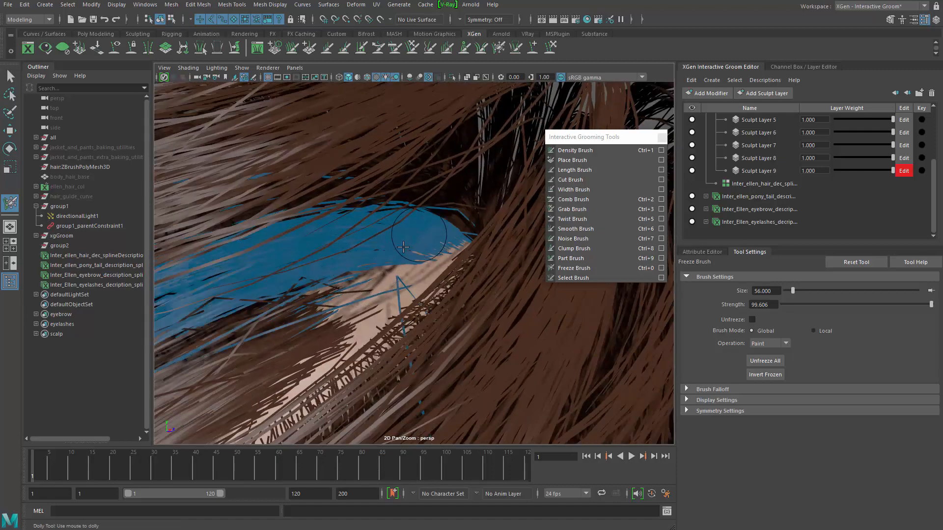
{"action": "right_click_drag", "start_coordinate": [431, 320], "coordinate": [311, 350], "text": "alt"}
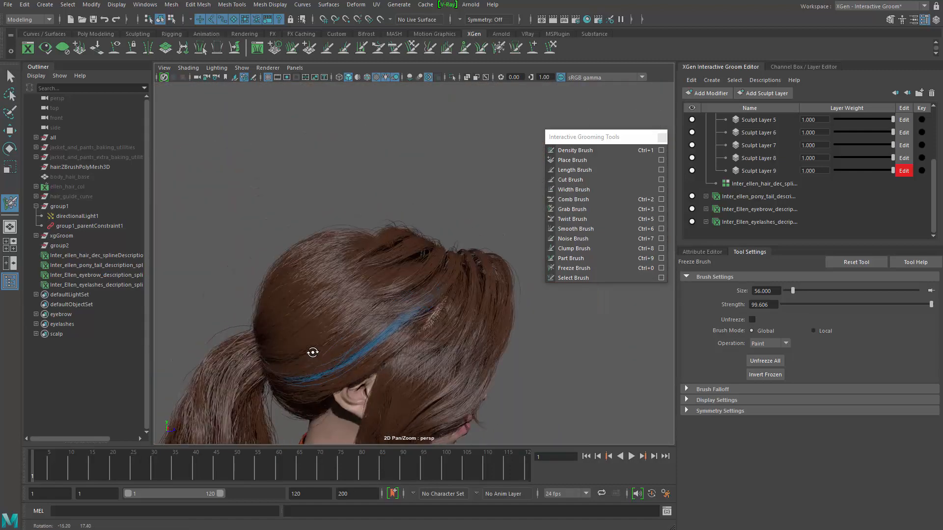
{"action": "left_click_drag", "start_coordinate": [311, 350], "coordinate": [324, 305], "text": "alt"}
{"action": "right_click_drag", "start_coordinate": [363, 307], "coordinate": [398, 315], "text": "alt"}
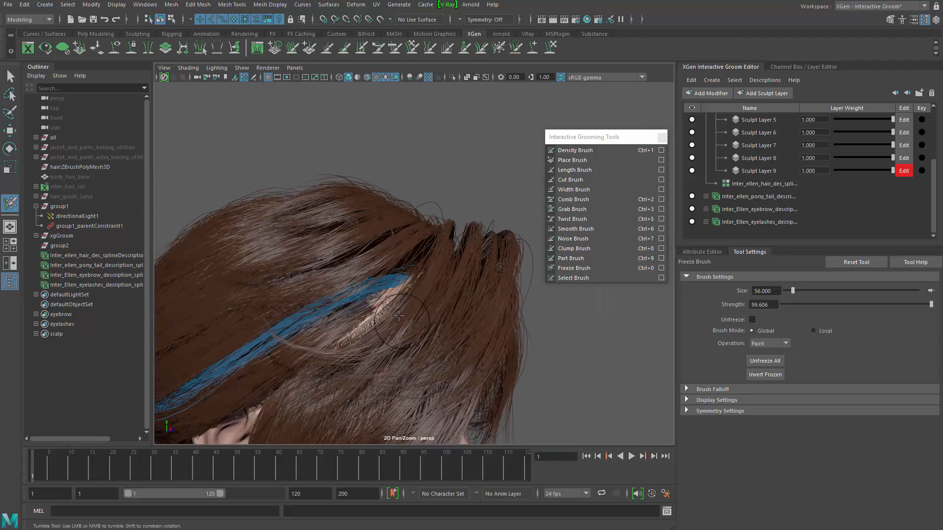
Step: Move the frozen strip over the exposed scalp with the Grab Brush to narrow the gap along the parting
{"action": "left_click", "coordinate": [387, 235]}
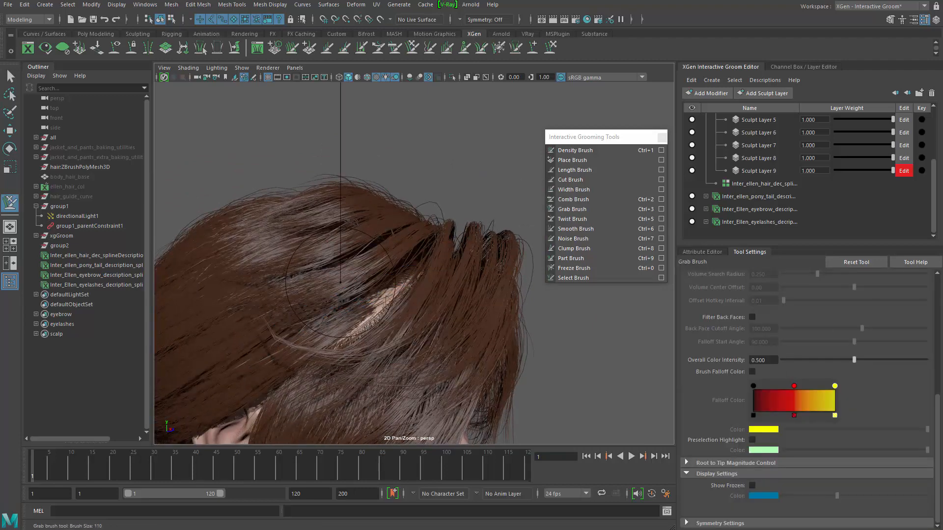
{"action": "mouse_move", "coordinate": [380, 315]}
{"action": "left_mouse_down", "text": "alt"}
{"action": "mouse_move", "coordinate": [376, 302]}
{"action": "mouse_move", "coordinate": [377, 323]}
{"action": "left_mouse_up", "text": "alt"}
{"action": "left_click_drag", "start_coordinate": [377, 323], "coordinate": [415, 313], "text": "alt"}
{"action": "left_click_drag", "start_coordinate": [415, 314], "coordinate": [413, 332]}
{"action": "left_click_drag", "start_coordinate": [413, 332], "coordinate": [379, 318], "text": "alt"}
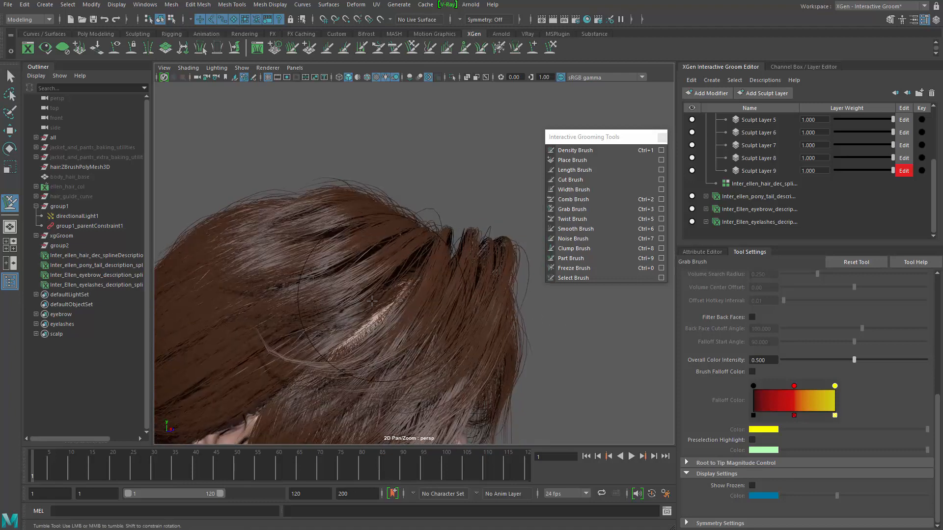
Step: Return to the Select Tool and collapse the sculpt group's layers in the groom hierarchy
{"action": "right_click_drag", "start_coordinate": [296, 317], "coordinate": [245, 306], "text": "alt"}
{"action": "right_click_drag", "start_coordinate": [354, 339], "coordinate": [313, 329], "text": "alt"}
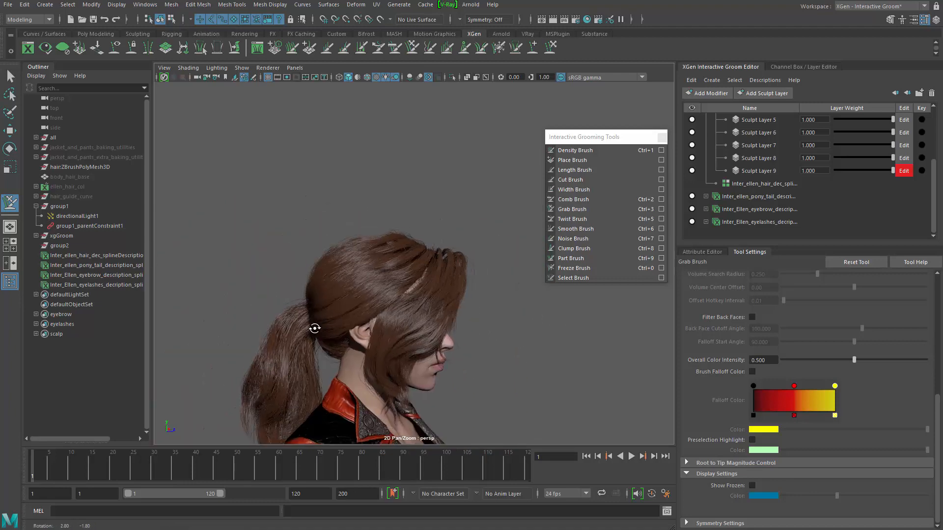
{"action": "left_click_drag", "start_coordinate": [340, 330], "coordinate": [296, 310], "text": "alt"}
{"action": "key", "text": "q"}
{"action": "mouse_move", "coordinate": [436, 229]}
{"action": "left_mouse_down", "text": "alt"}
{"action": "mouse_move", "coordinate": [440, 256]}
{"action": "mouse_move", "coordinate": [473, 211]}
{"action": "mouse_move", "coordinate": [496, 201]}
{"action": "left_mouse_up", "text": "alt"}
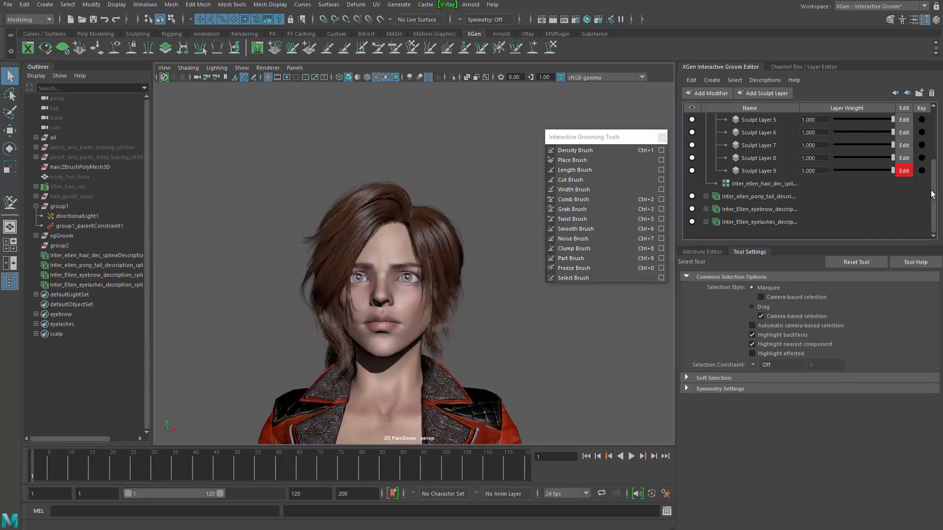
{"action": "left_click_drag", "start_coordinate": [932, 194], "coordinate": [938, 147]}
{"action": "left_click", "coordinate": [716, 133]}
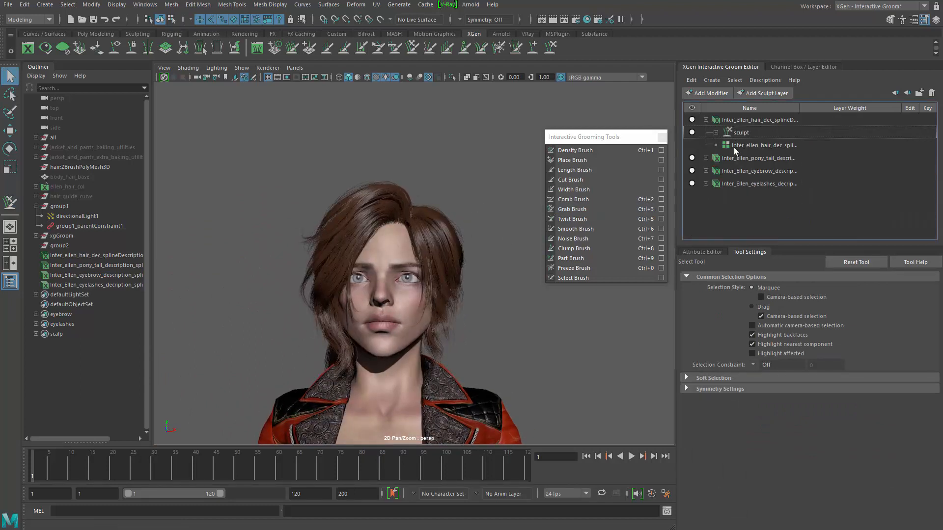
Step: Disable the sculpt group and inspect the unsculpted hair from the front and left side
{"action": "left_click", "coordinate": [692, 133]}
{"action": "left_click_drag", "start_coordinate": [433, 293], "coordinate": [427, 312], "text": "alt"}
{"action": "right_click_drag", "start_coordinate": [427, 311], "coordinate": [501, 331], "text": "alt"}
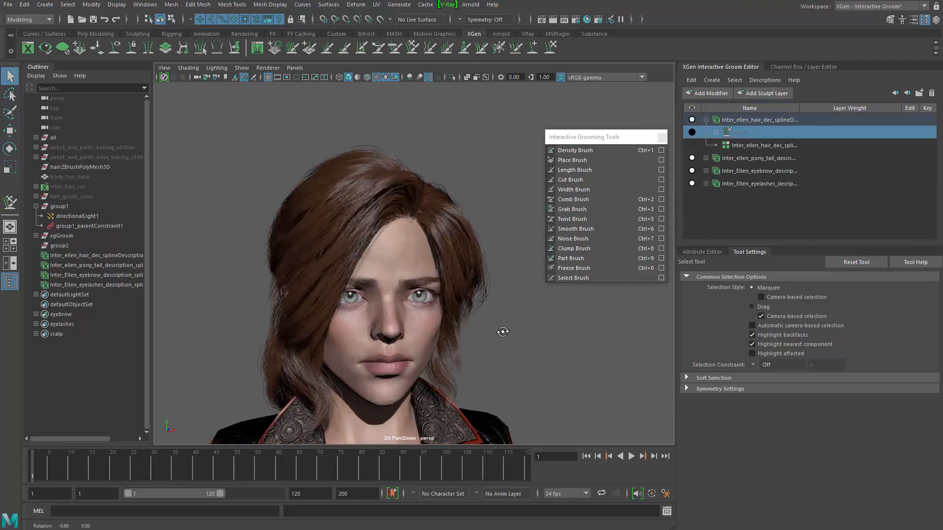
{"action": "left_click_drag", "start_coordinate": [501, 331], "coordinate": [445, 328], "text": "alt"}
{"action": "middle_click_drag", "start_coordinate": [510, 284], "coordinate": [536, 245], "text": "alt"}
{"action": "right_click_drag", "start_coordinate": [536, 246], "coordinate": [486, 265], "text": "alt"}
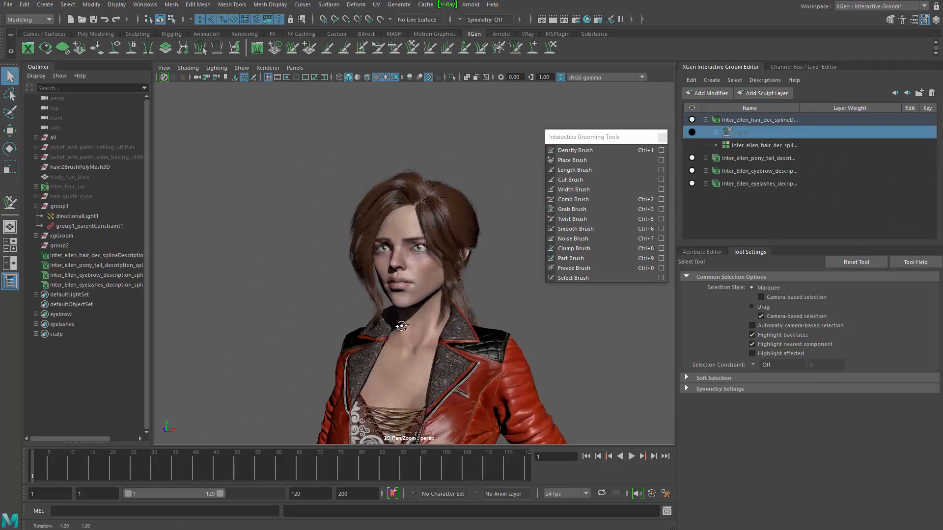
{"action": "left_click_drag", "start_coordinate": [486, 266], "coordinate": [523, 282], "text": "alt"}
{"action": "right_click_drag", "start_coordinate": [524, 282], "coordinate": [566, 290], "text": "alt"}
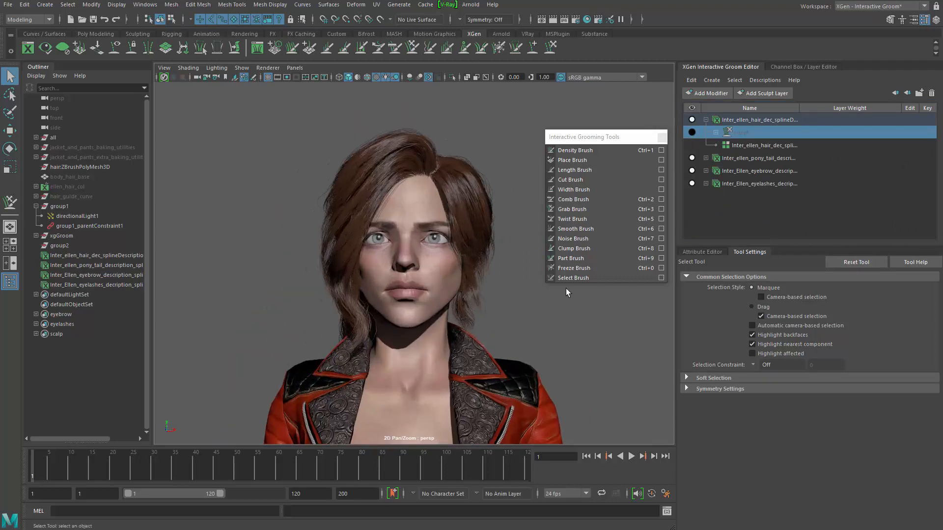
Step: Toggle the sculpt group off and on to compare the original and sculpted hair, leaving it enabled
{"action": "left_click", "coordinate": [690, 133]}
{"action": "left_click", "coordinate": [690, 133]}
{"action": "left_click", "coordinate": [692, 133]}
{"action": "left_click", "coordinate": [696, 136]}
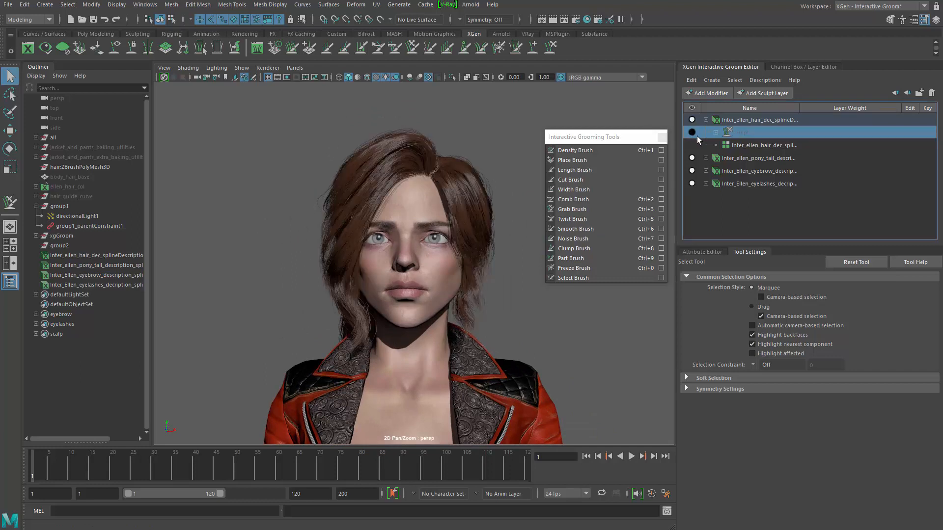
{"action": "left_click", "coordinate": [696, 137]}
{"action": "left_click", "coordinate": [695, 141]}
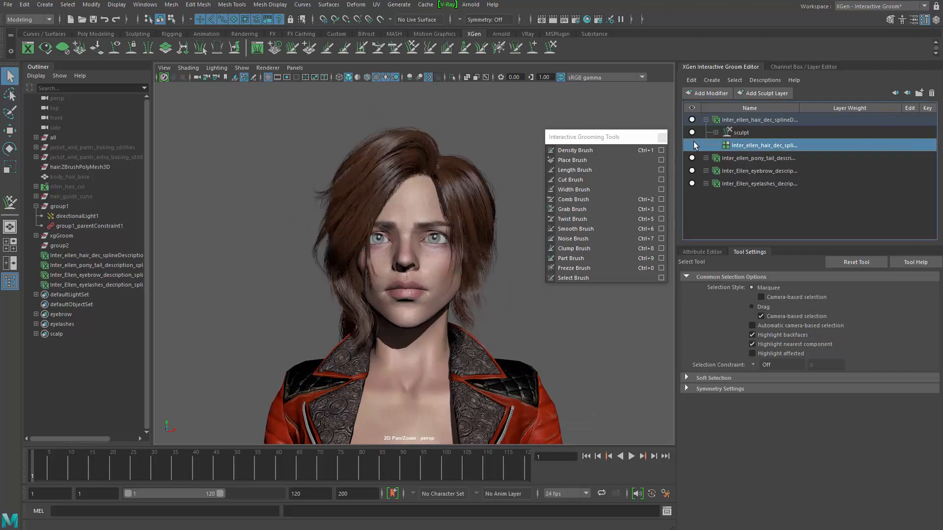
{"action": "left_click", "coordinate": [694, 133]}
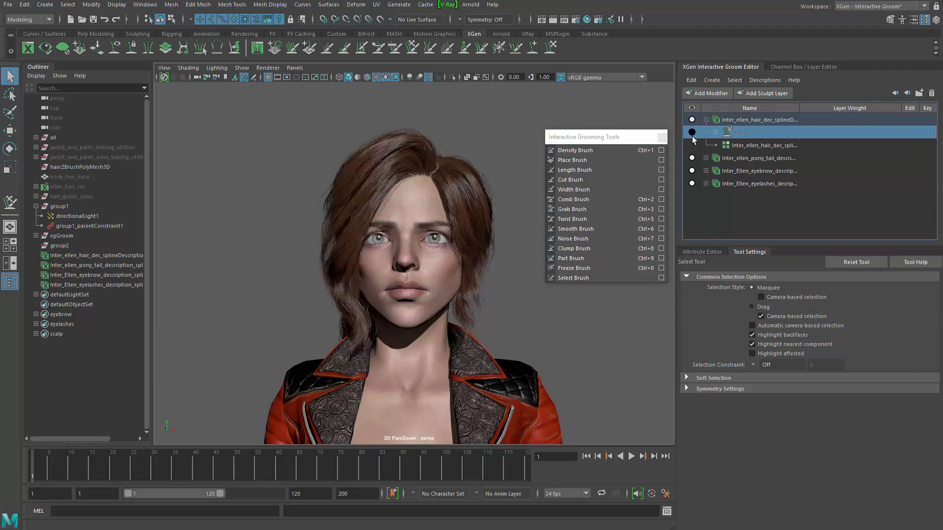
{"action": "left_click", "coordinate": [692, 133]}
Step: Review the sculpted hairstyle on the full character and up close from the front and both sides
{"action": "mouse_move", "coordinate": [388, 374]}
{"action": "left_mouse_down", "text": "alt"}
{"action": "mouse_move", "coordinate": [334, 376]}
{"action": "mouse_move", "coordinate": [478, 363]}
{"action": "mouse_move", "coordinate": [487, 351]}
{"action": "left_mouse_up", "text": "alt"}
{"action": "right_click_drag", "start_coordinate": [487, 351], "coordinate": [296, 345], "text": "alt"}
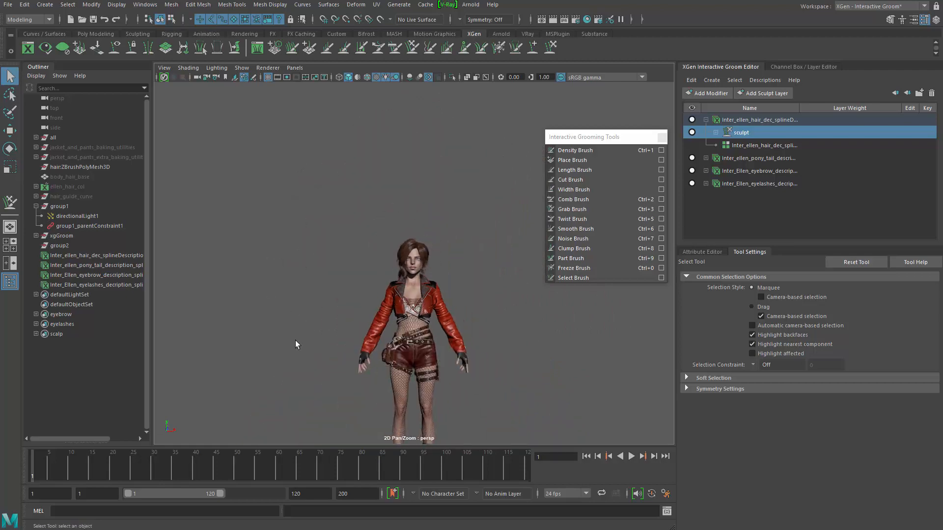
{"action": "left_click_drag", "start_coordinate": [377, 378], "coordinate": [386, 377], "text": "alt"}
{"action": "right_click_drag", "start_coordinate": [386, 377], "coordinate": [600, 384], "text": "alt"}
{"action": "left_click_drag", "start_coordinate": [645, 388], "coordinate": [517, 361], "text": "alt"}
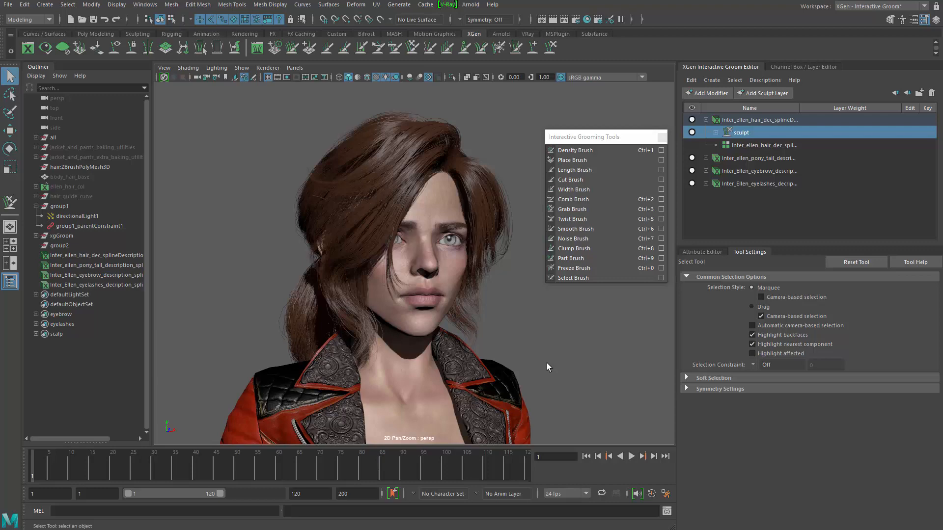
{"action": "left_click_drag", "start_coordinate": [514, 320], "coordinate": [325, 295], "text": "alt"}
{"action": "right_click_drag", "start_coordinate": [324, 295], "coordinate": [225, 267], "text": "alt"}
{"action": "left_click_drag", "start_coordinate": [225, 267], "coordinate": [408, 363], "text": "alt"}
{"action": "right_click_drag", "start_coordinate": [408, 364], "coordinate": [641, 427], "text": "alt"}
{"action": "left_click_drag", "start_coordinate": [641, 427], "coordinate": [501, 371], "text": "alt"}
{"action": "left_click_drag", "start_coordinate": [544, 346], "coordinate": [445, 218], "text": "alt"}
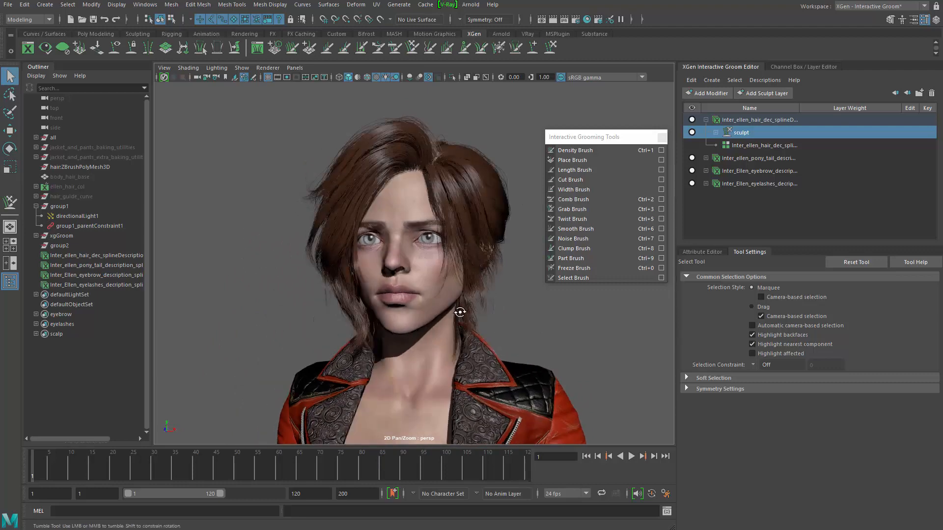
{"action": "left_click_drag", "start_coordinate": [459, 312], "coordinate": [509, 312], "text": "alt"}
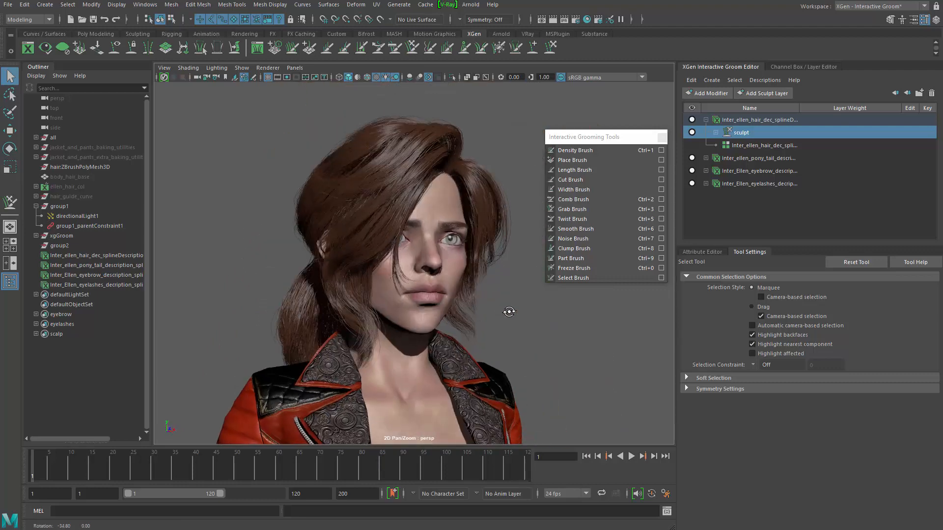
{"action": "right_click_drag", "start_coordinate": [509, 312], "coordinate": [511, 349], "text": "alt"}
{"action": "mouse_move", "coordinate": [497, 326]}
{"action": "left_mouse_down", "text": "alt"}
{"action": "mouse_move", "coordinate": [454, 316]}
{"action": "mouse_move", "coordinate": [514, 320]}
{"action": "left_mouse_up", "text": "alt"}
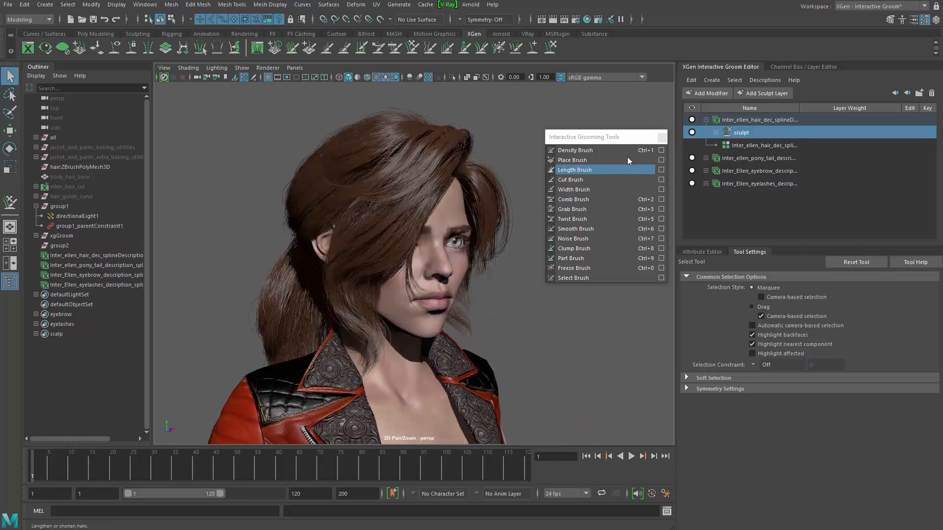
Step: Close the floating Interactive Grooming Tools window and bring the head to a front view
{"action": "left_click_drag", "start_coordinate": [617, 138], "coordinate": [598, 154]}
{"action": "left_click", "coordinate": [643, 154]}
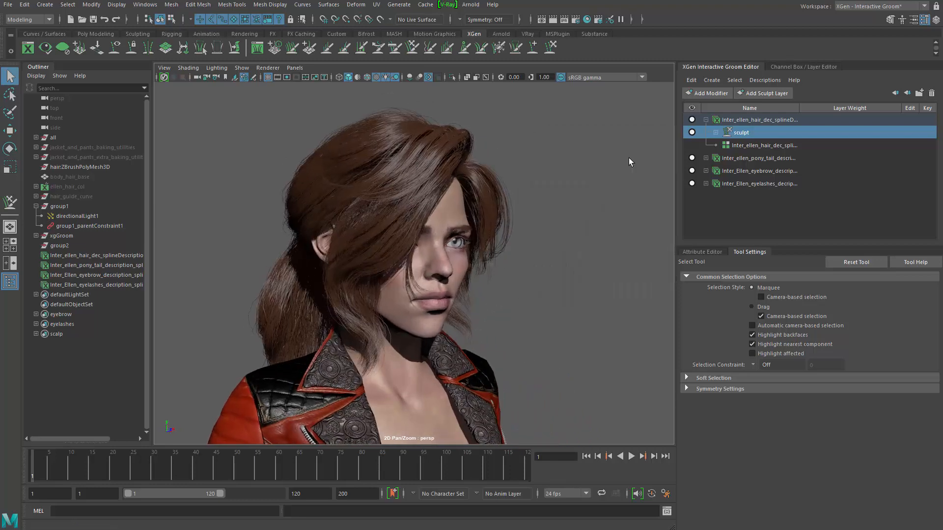
{"action": "left_click_drag", "start_coordinate": [543, 345], "coordinate": [564, 331], "text": "alt"}
{"action": "scroll", "coordinate": [564, 347], "scroll_direction": "up", "scroll_amount": 3}
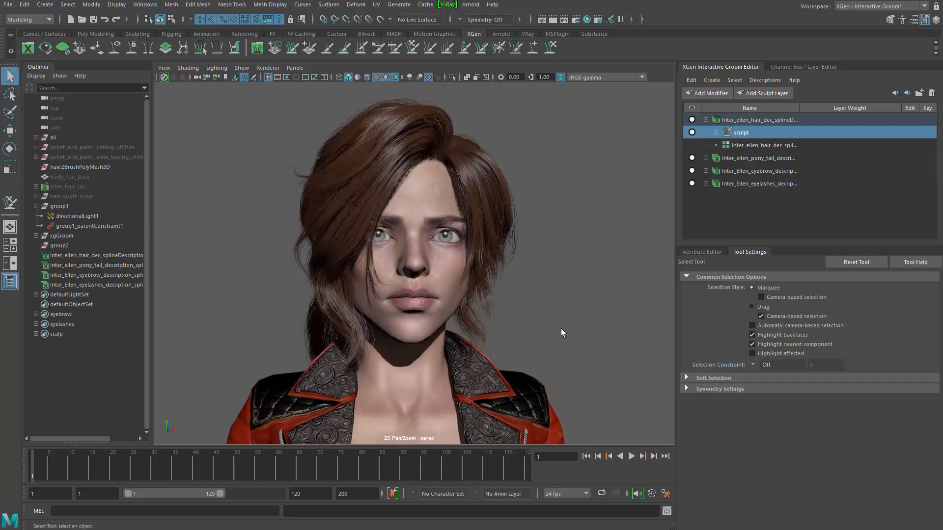